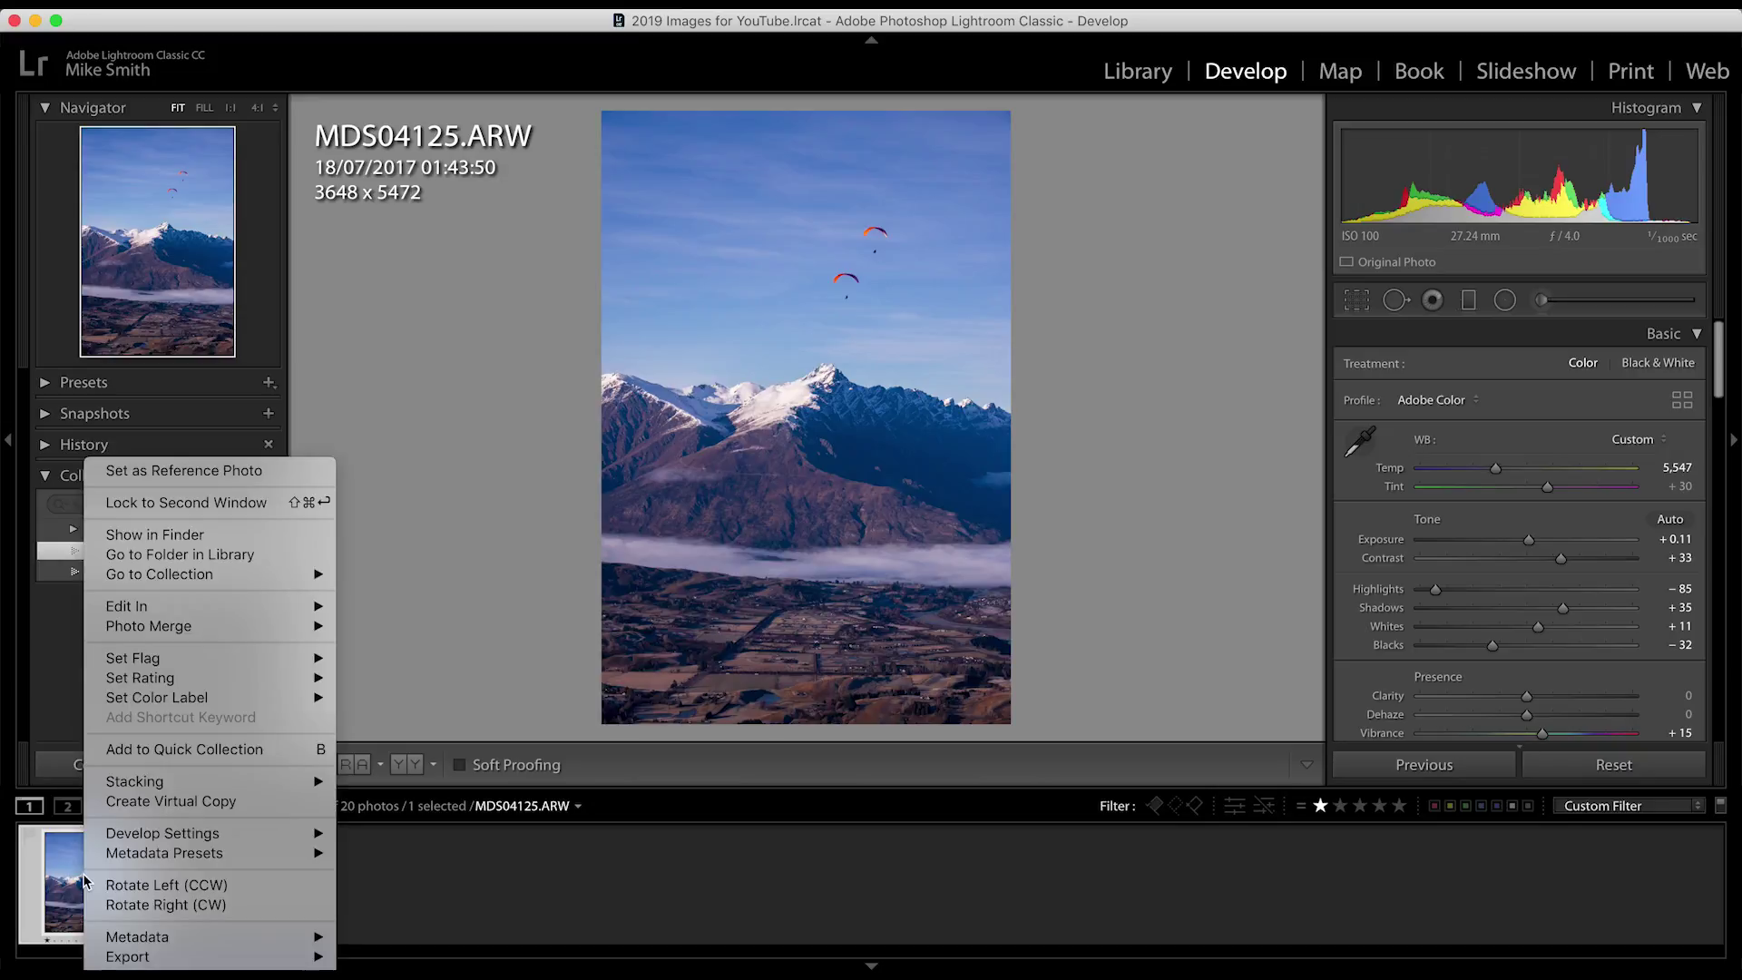
Open the paraglider mountain photo MDS04125.ARW from Lightroom for editing in Adobe Photoshop CC.
mouse_move(150, 607)
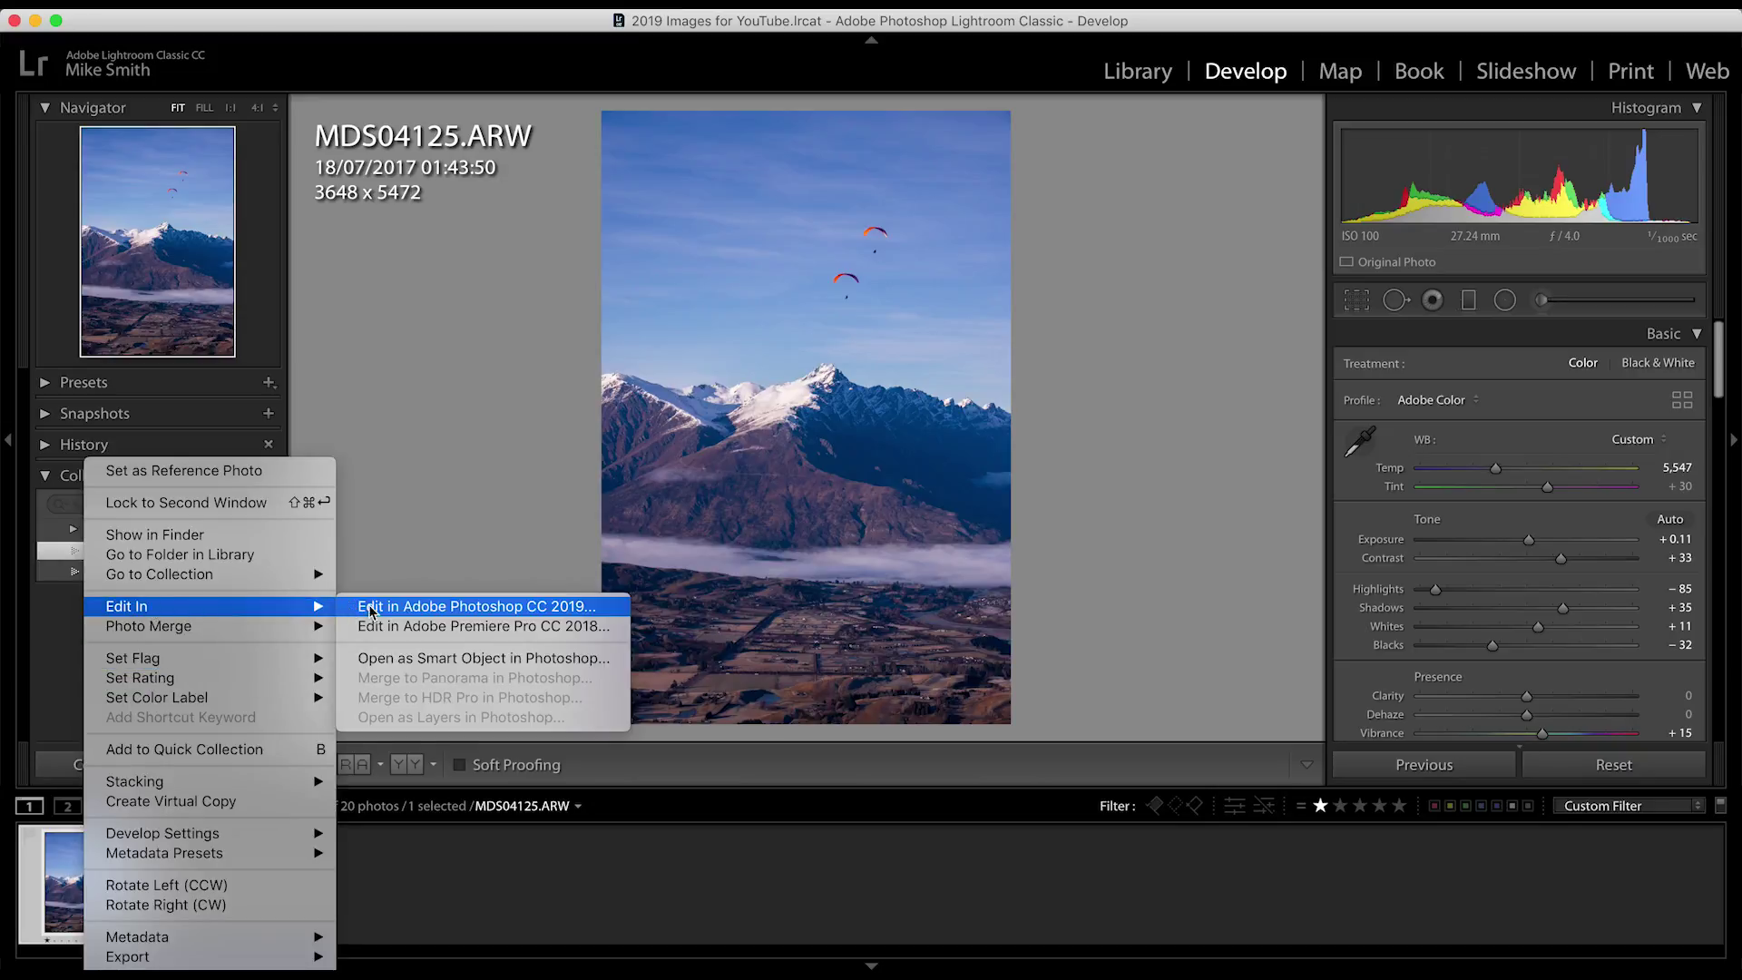
click(400, 614)
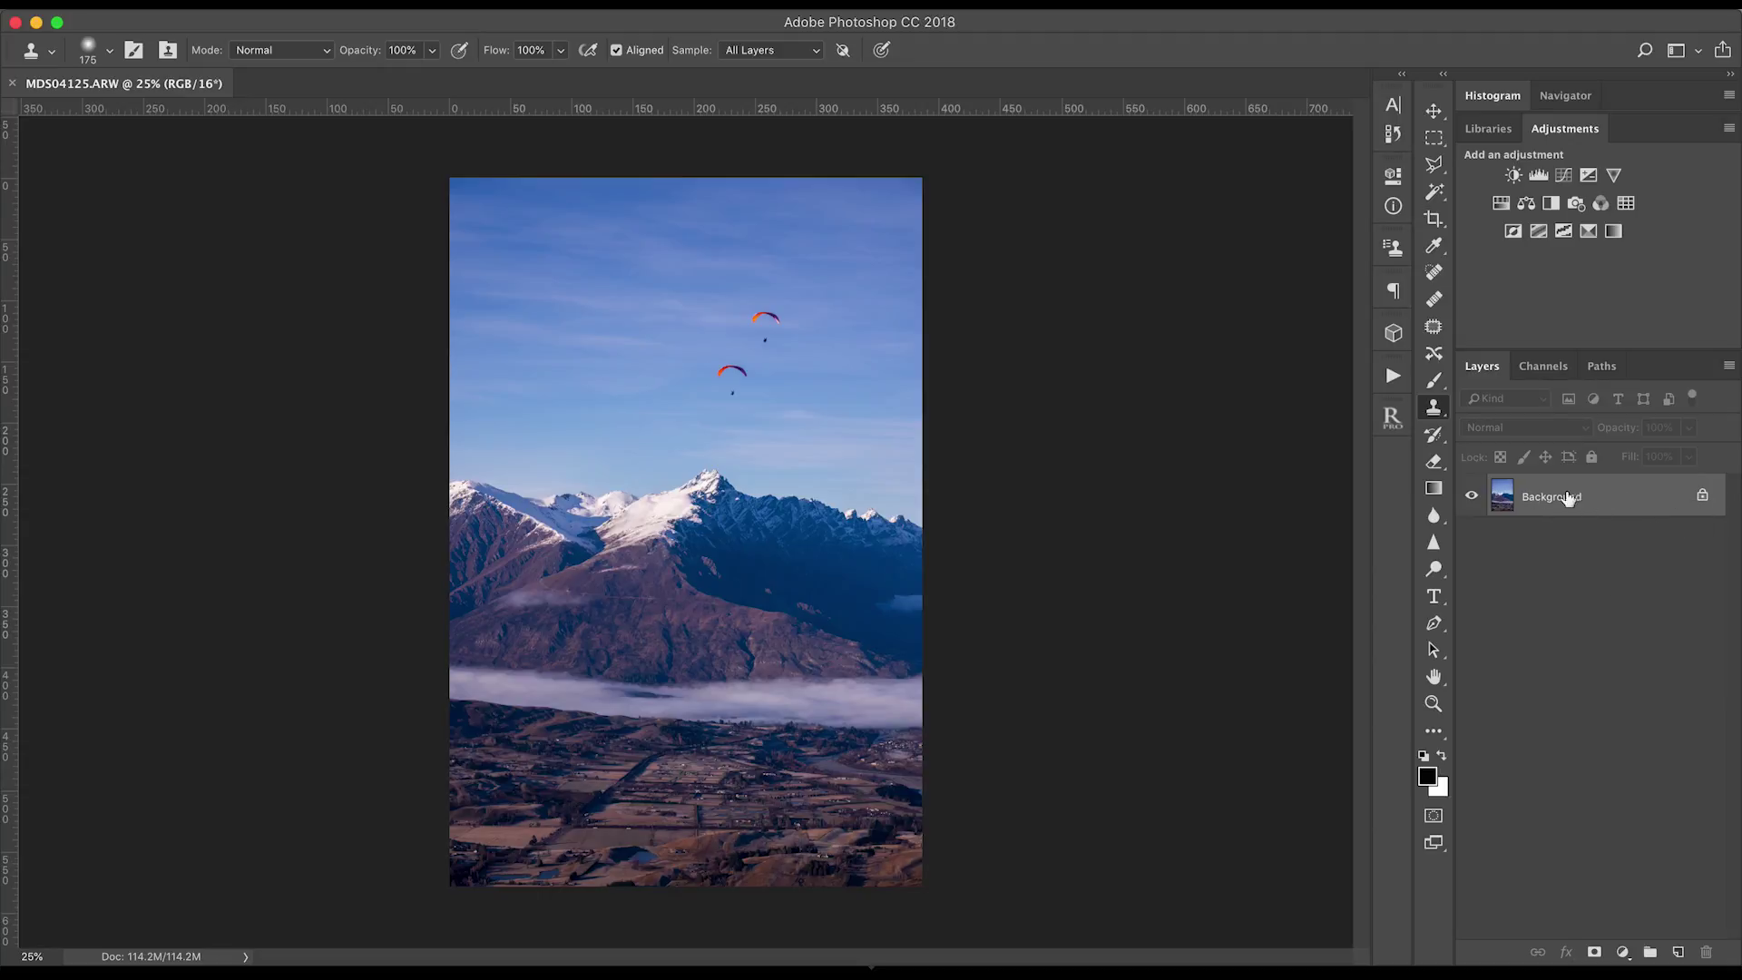
Unlock the Background layer and duplicate the resulting photo layer above itself.
click(1703, 499)
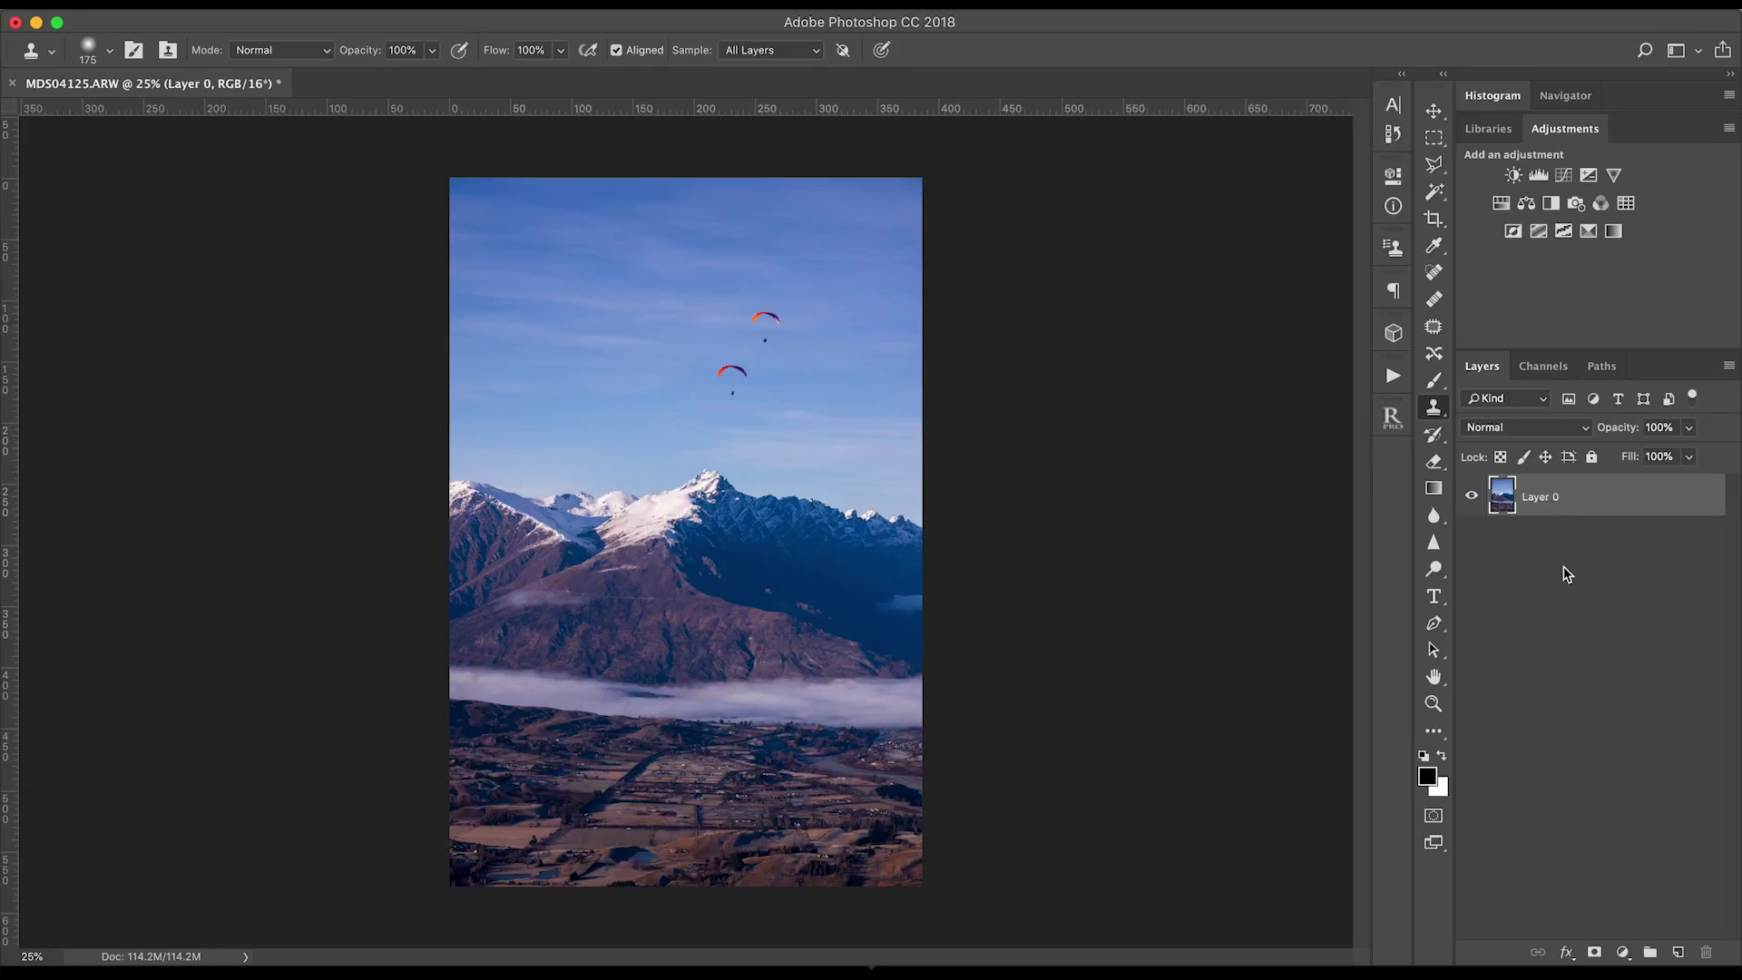
alt+click(1588, 506)
drag(1587, 506, 1587, 490)
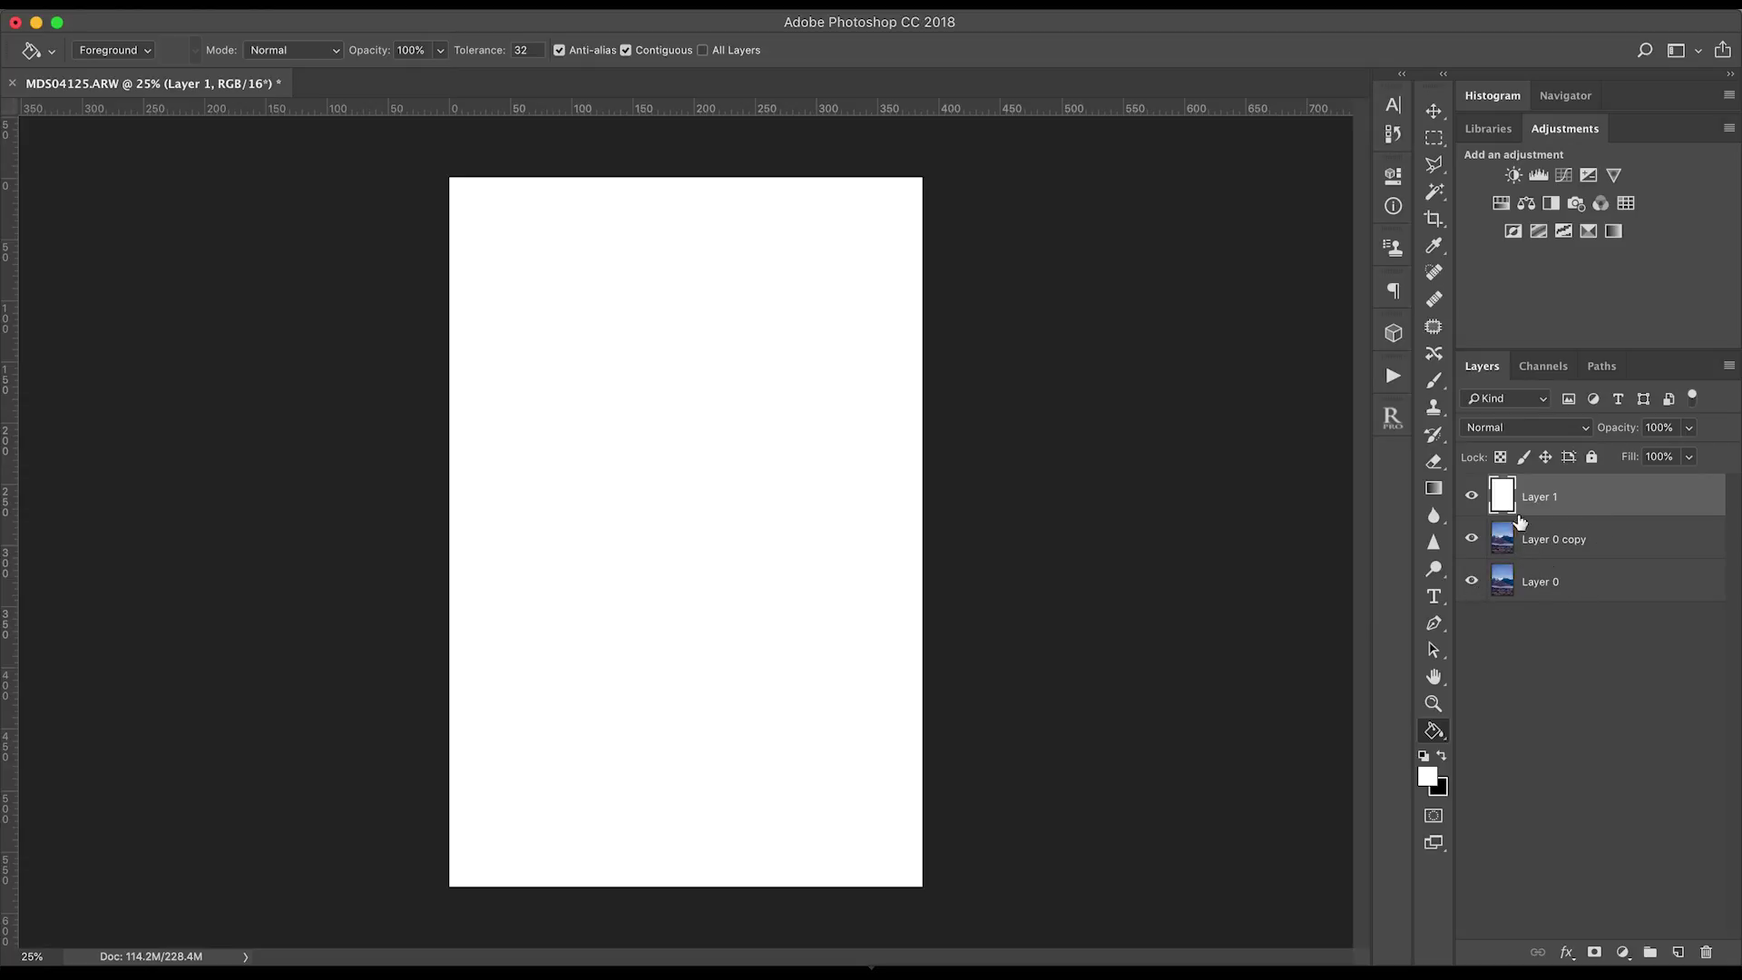
Erase a soft-edged opening over the two paragliders in the white top layer using a 1100-pixel Eraser.
click(1434, 463)
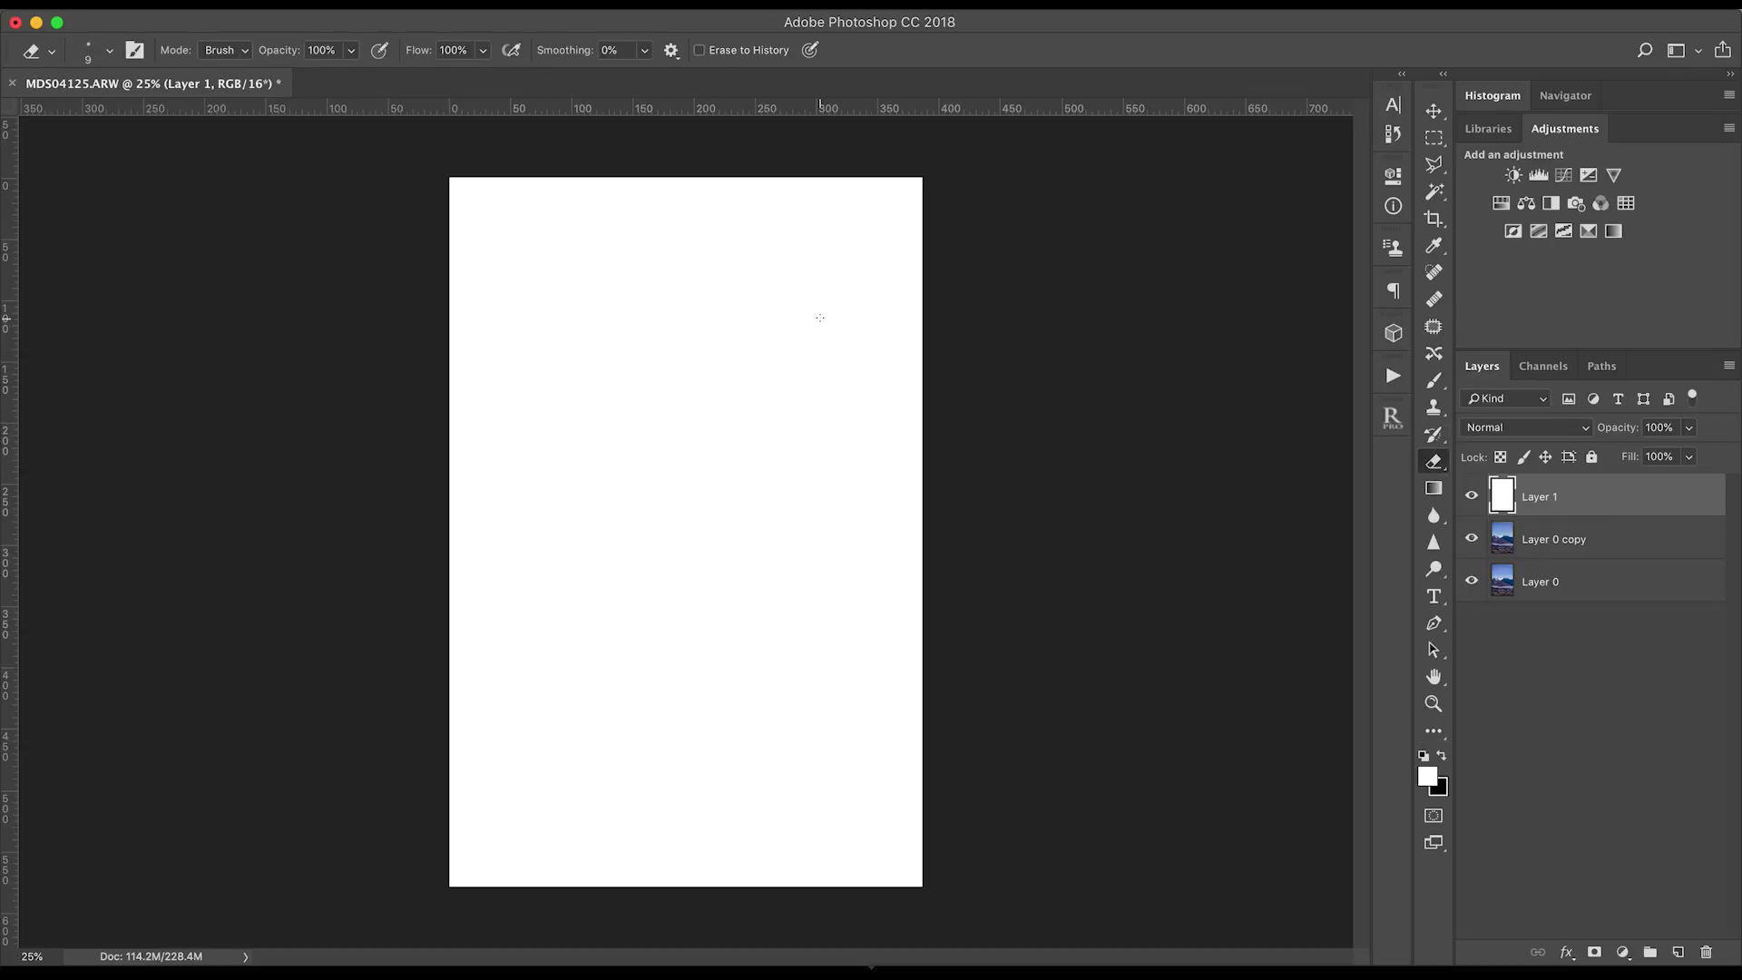
key(bracketright)
key(bracketright)
key(bracketright)
key(bracketright)
key(bracketright)
key(bracketright)
key(bracketright)
key(bracketright)
key(bracketright)
key(bracketright)
key(bracketright)
key(bracketright)
key(bracketright)
key(bracketright)
key(bracketright)
key(bracketright)
key(bracketright)
key(bracketright)
key(bracketright)
key(bracketright)
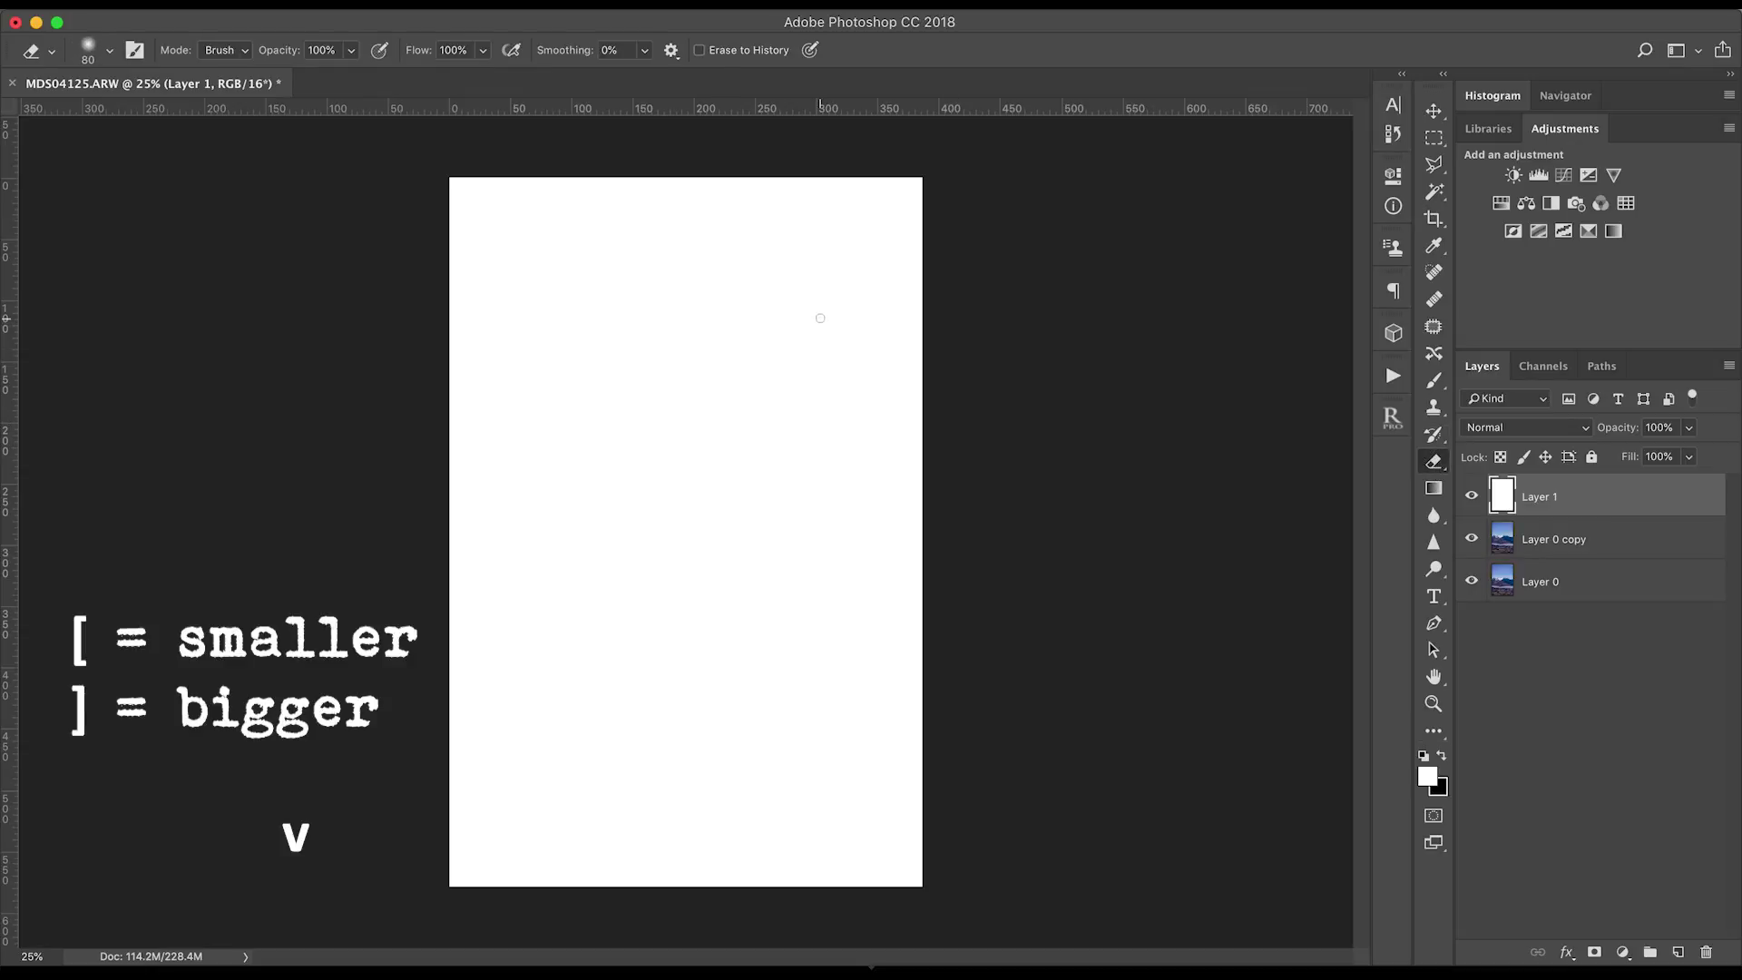
key(bracketright)
key(bracketright)
key(bracketright)
key(bracketright)
mouse_move(743, 275)
mouse_down()
mouse_move(830, 311)
mouse_move(825, 364)
mouse_move(730, 311)
mouse_up()
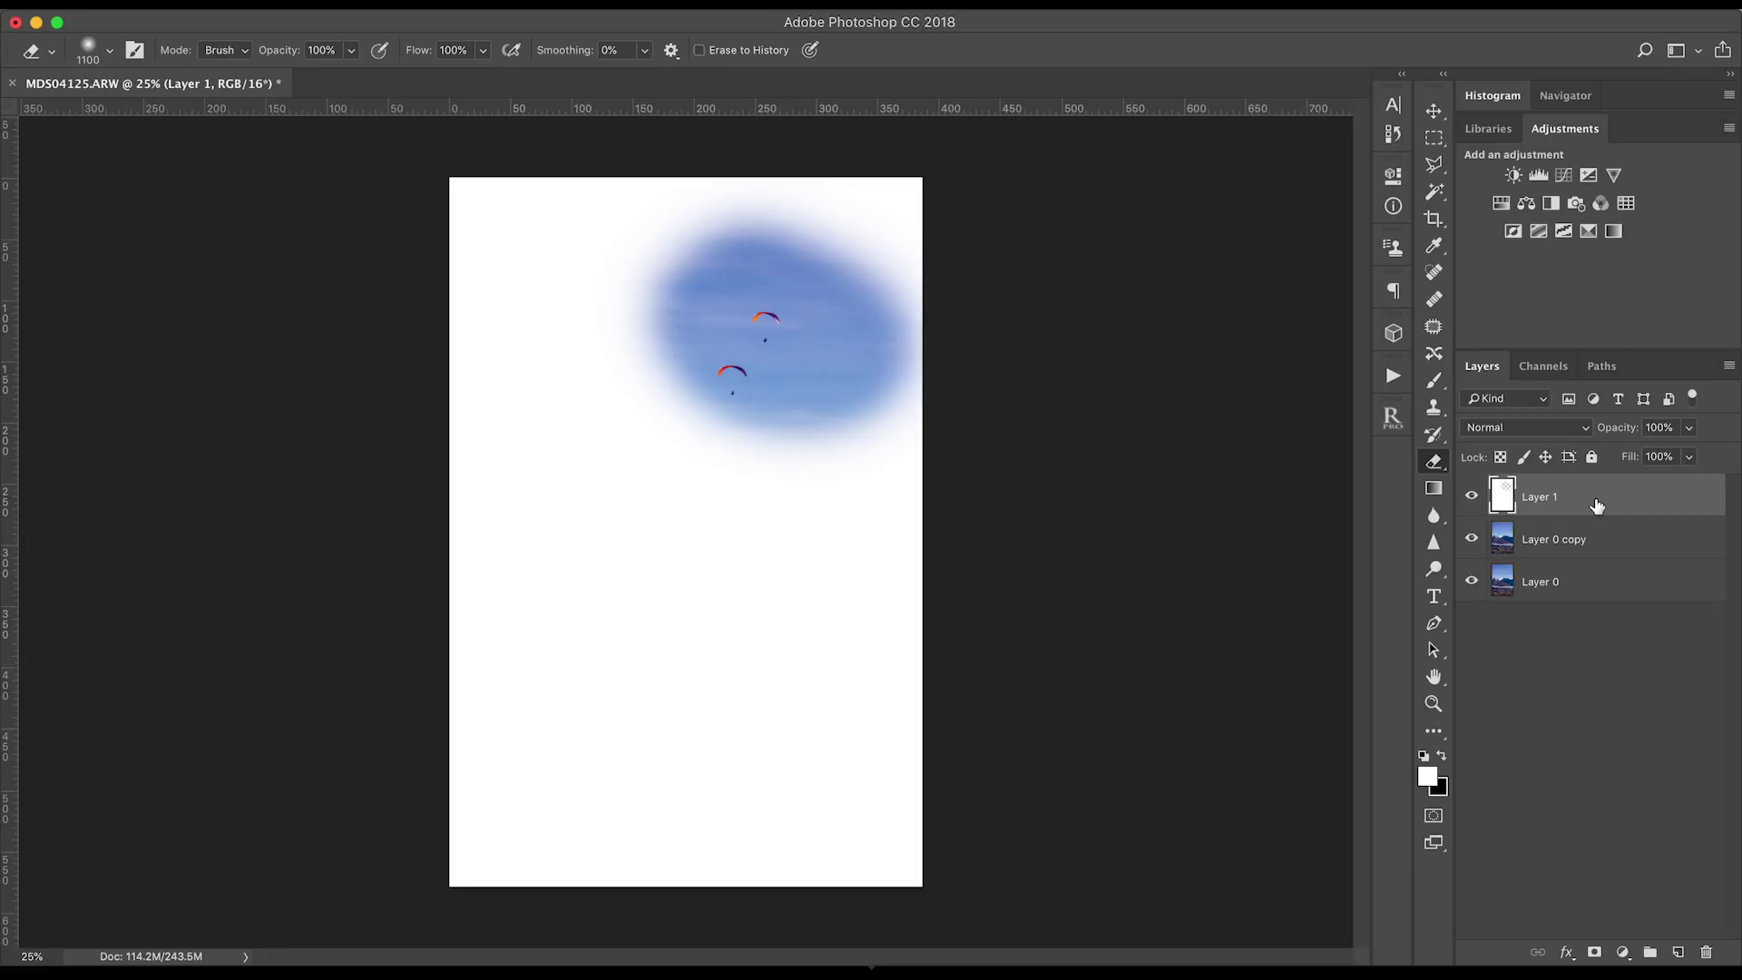
Delete the partly erased white layer above the duplicated photo.
key(Delete)
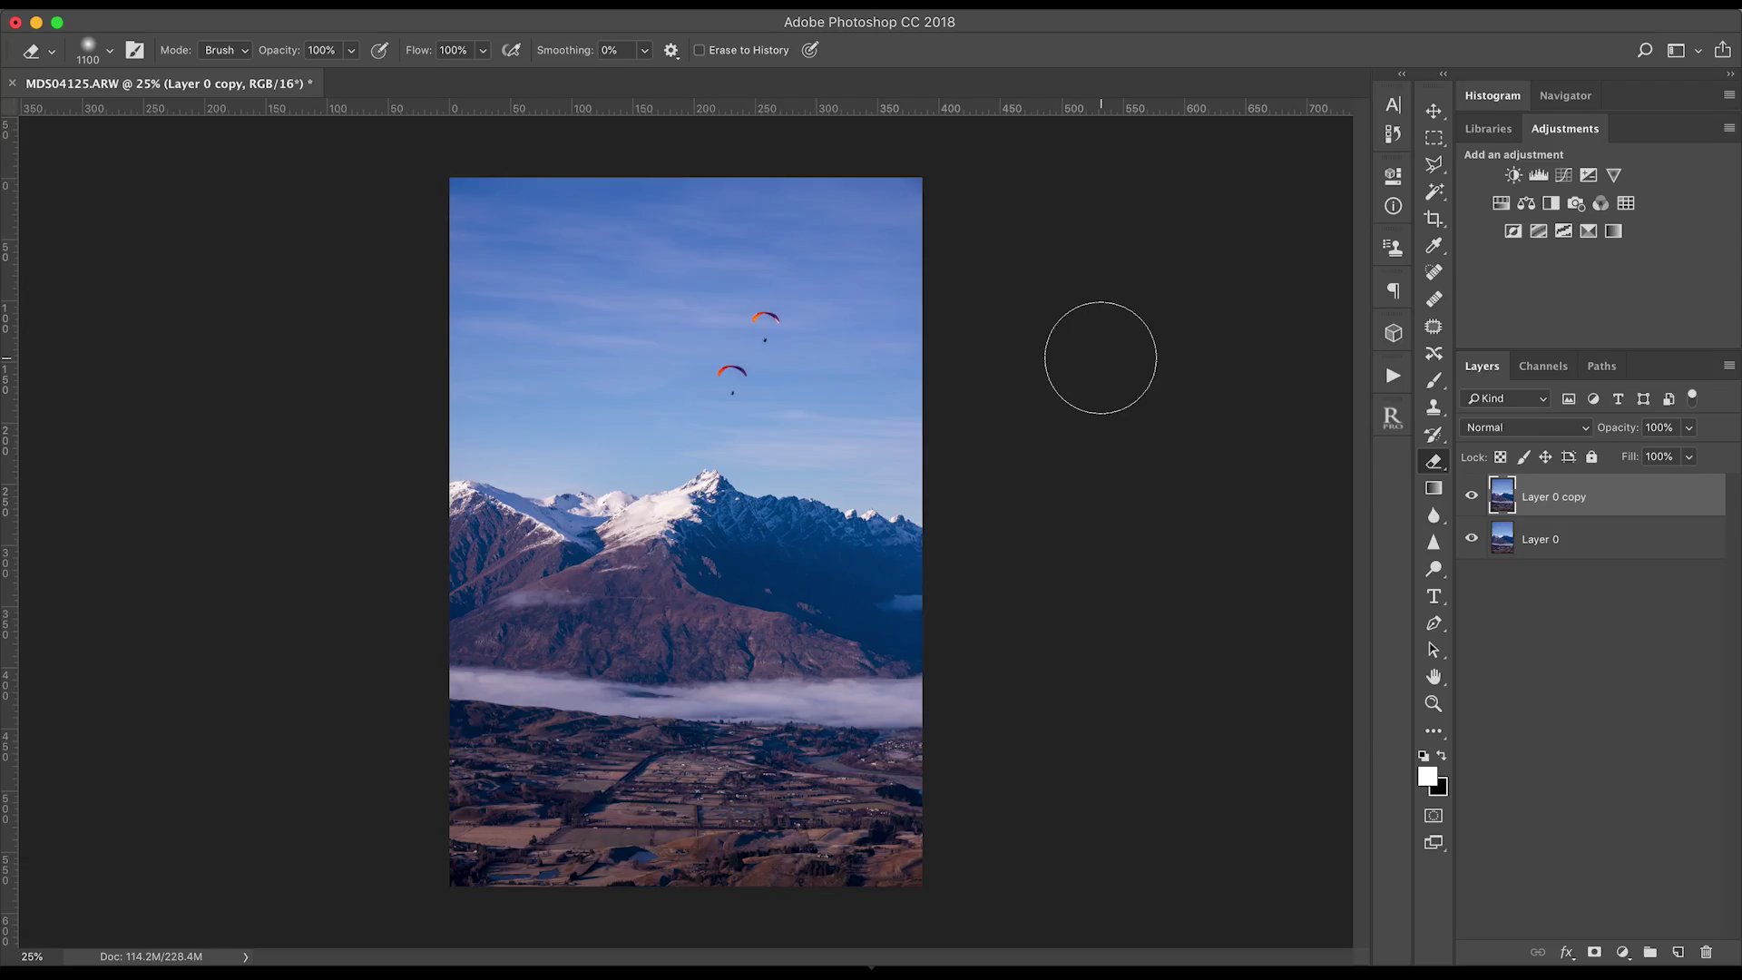
Try removing both paragliders and their pilots with a 90-pixel Content-Aware Spot Healing Brush, and undo both removals.
click(1434, 275)
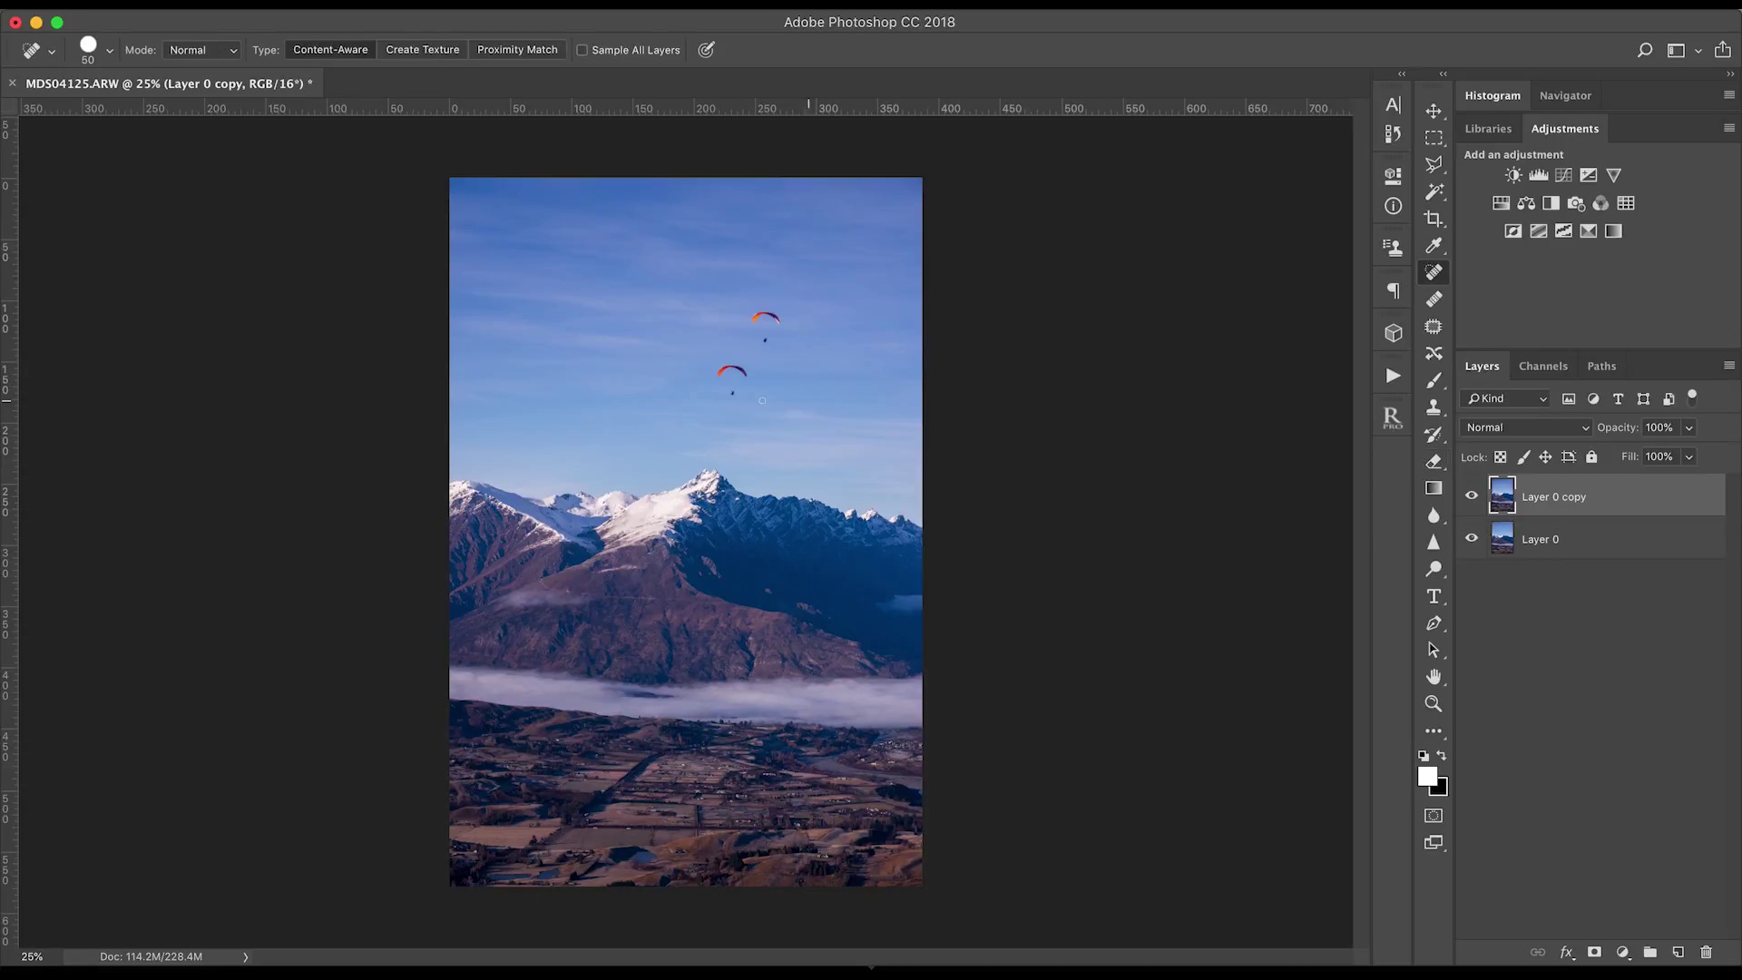
key(super+plus)
key(super+plus)
key(super+plus)
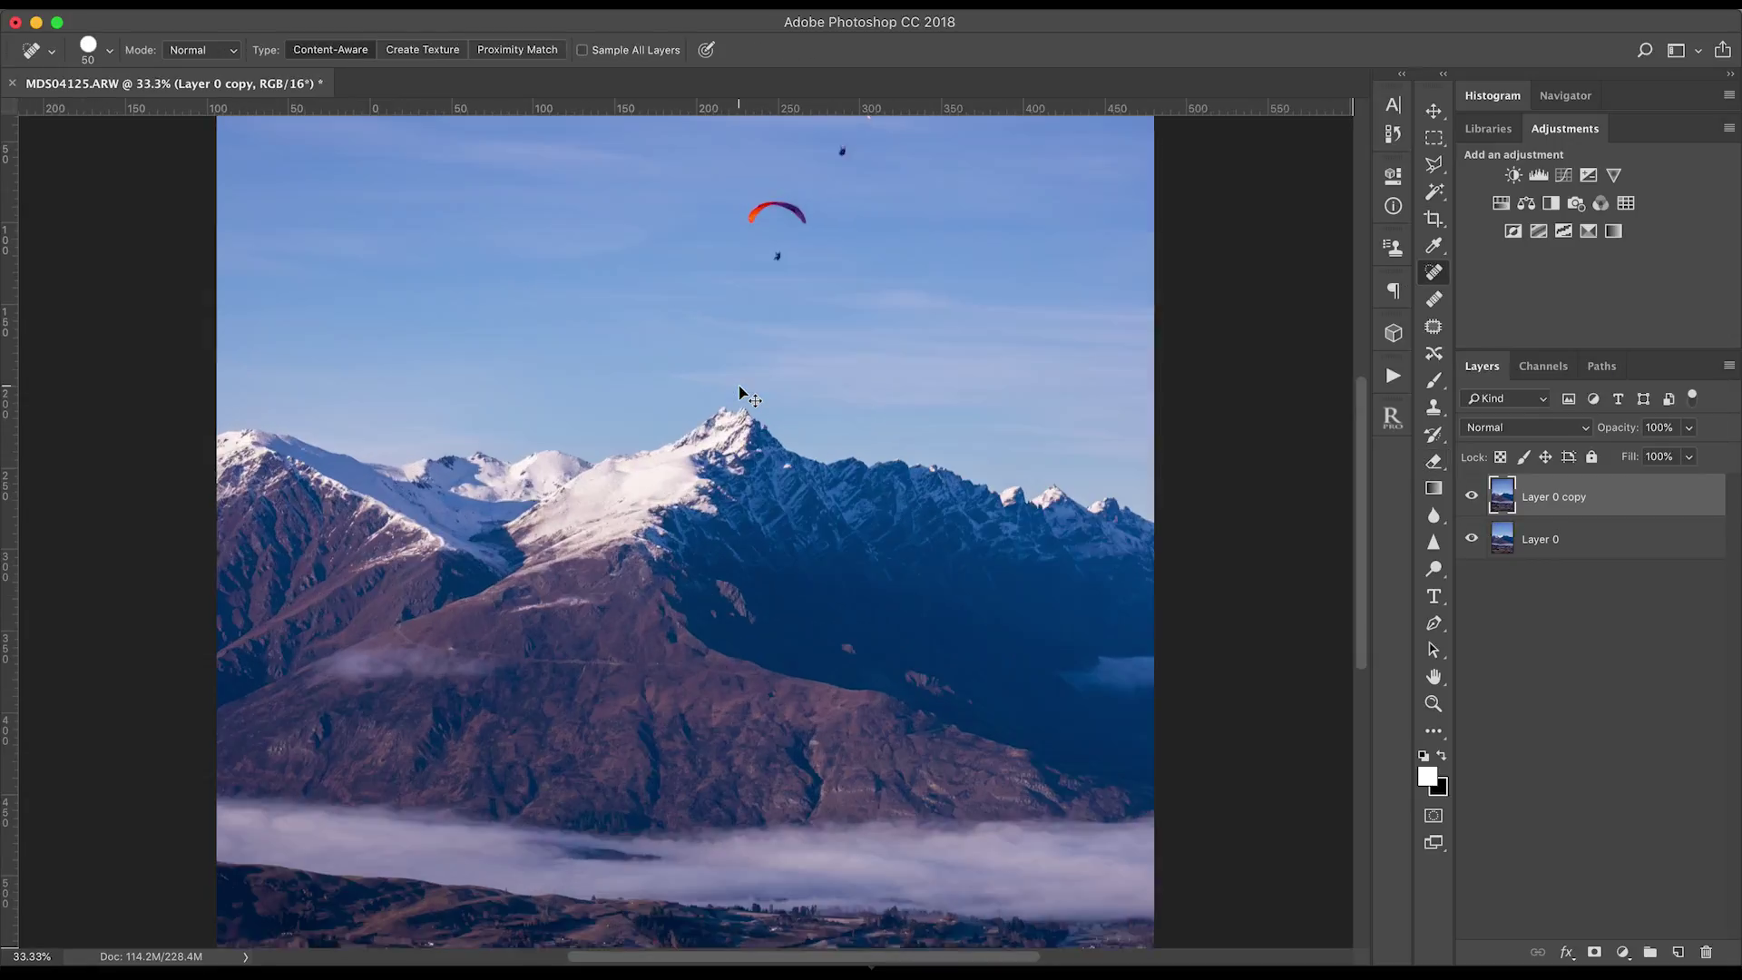
drag(820, 353, 808, 662)
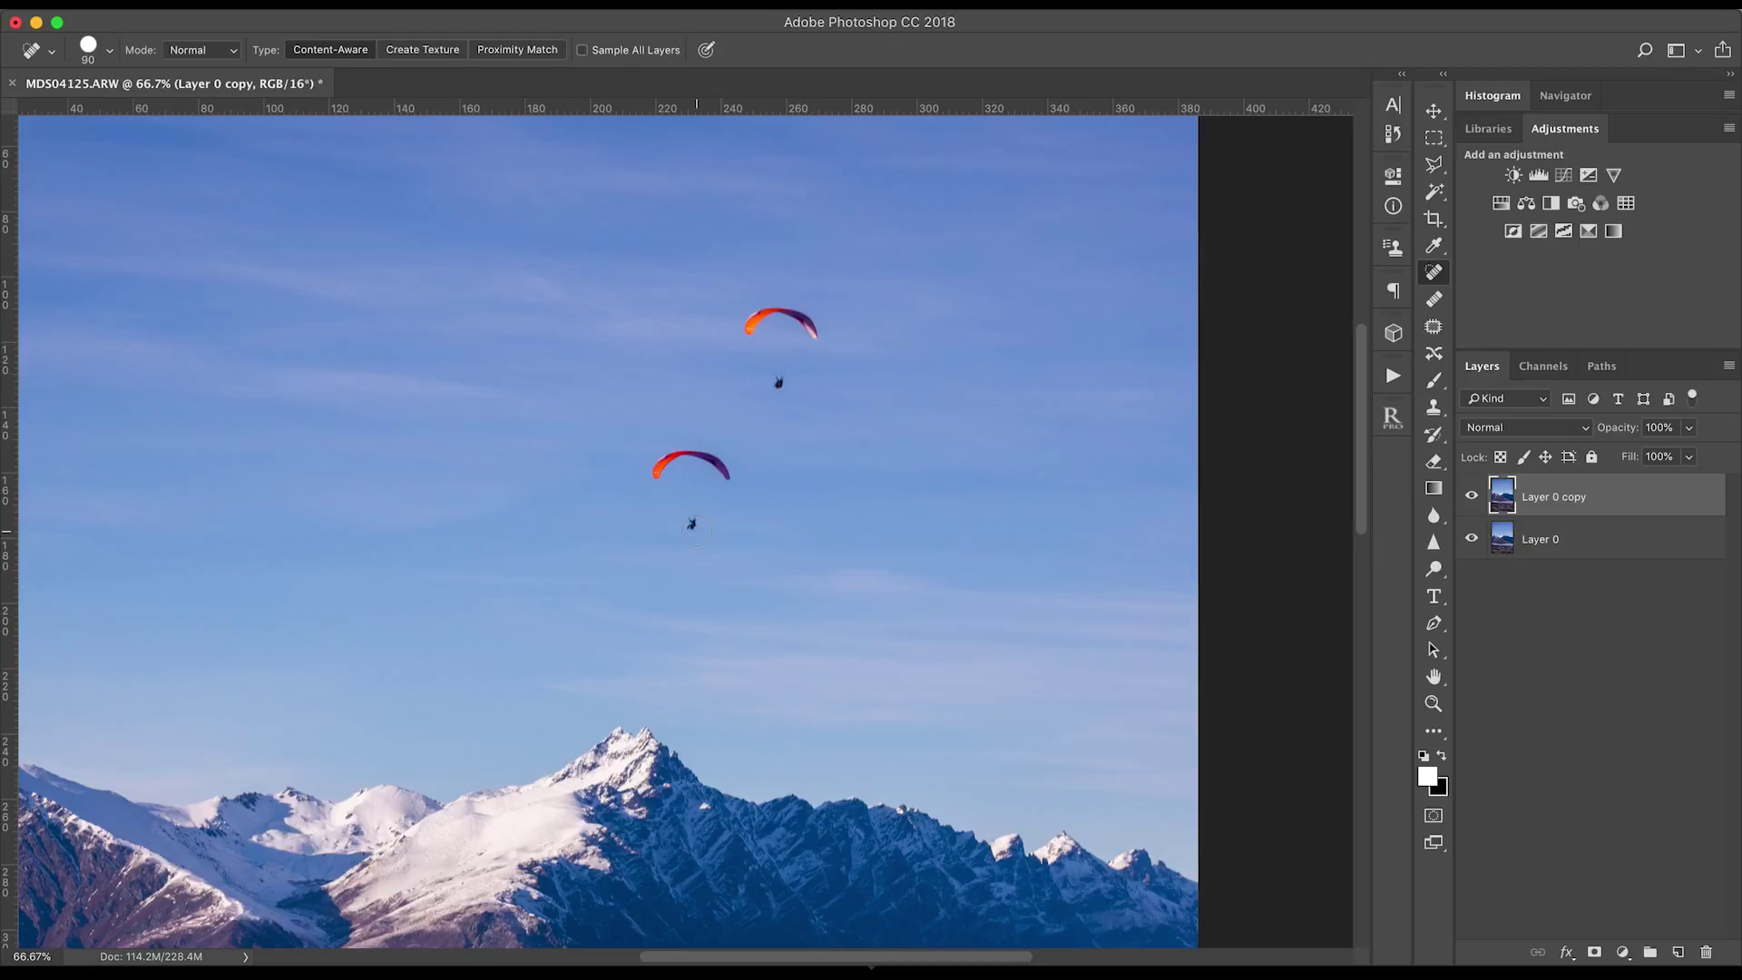
mouse_move(692, 525)
mouse_down()
mouse_move(660, 476)
mouse_move(691, 451)
mouse_move(721, 479)
mouse_move(694, 481)
mouse_up()
mouse_move(778, 383)
mouse_down()
mouse_move(744, 324)
mouse_move(796, 313)
mouse_move(810, 351)
mouse_move(781, 339)
mouse_move(800, 352)
mouse_up()
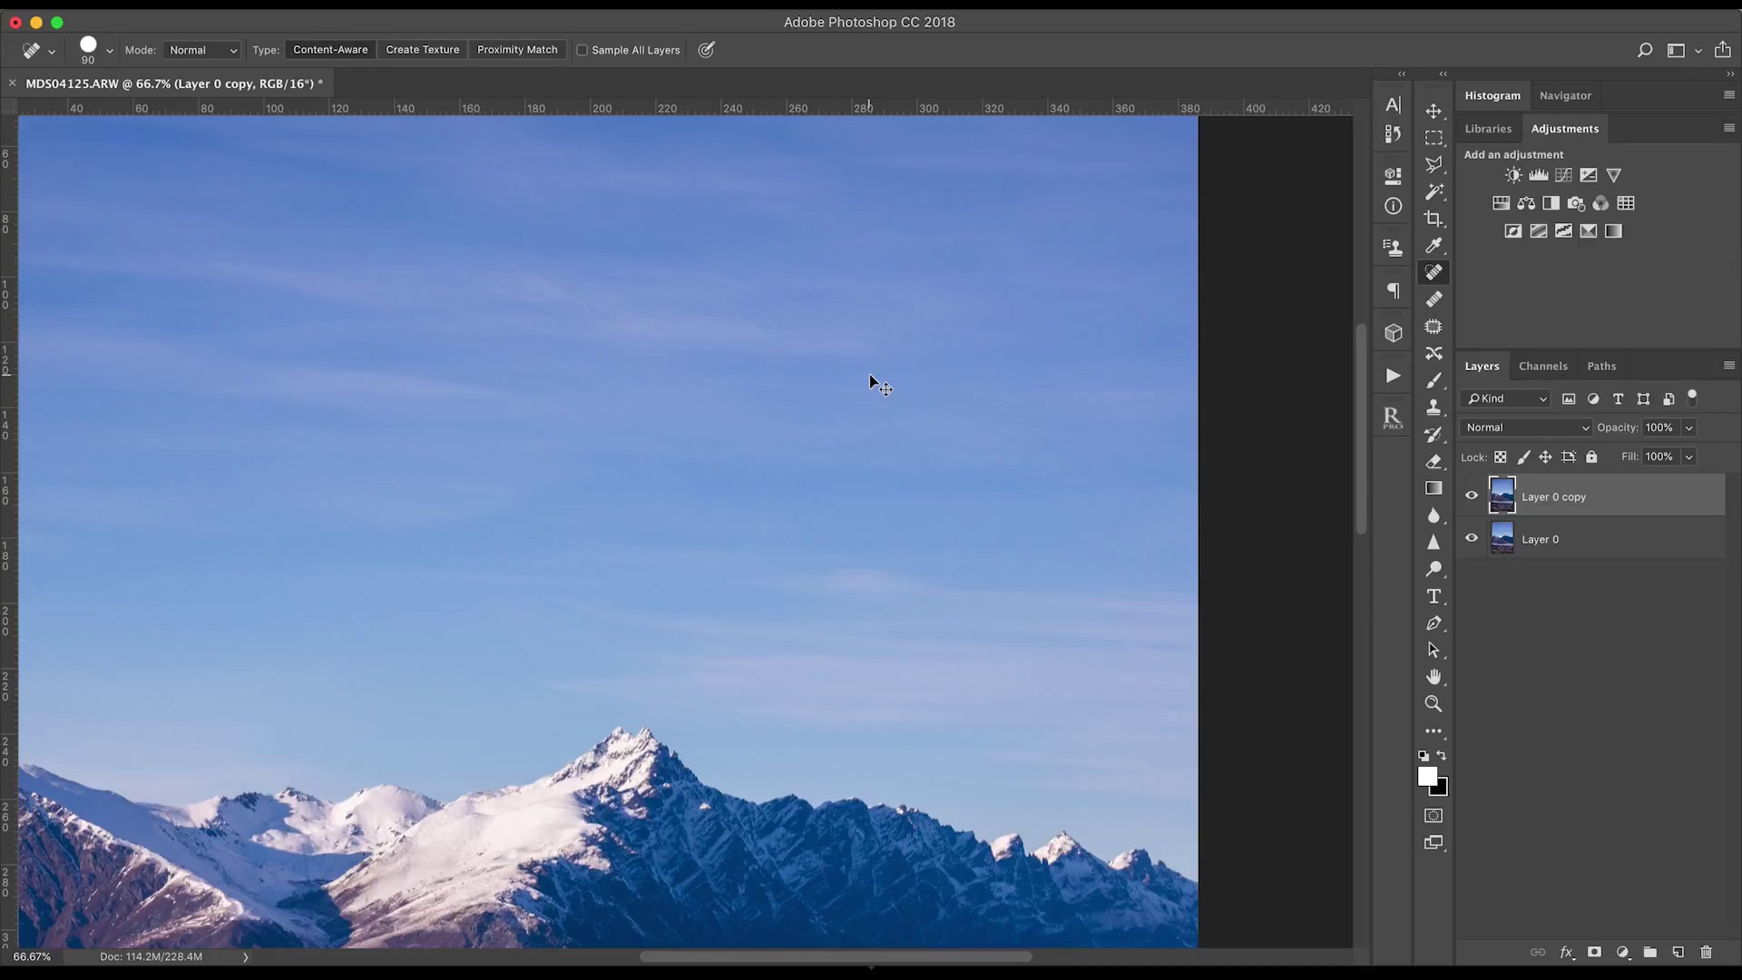
key(super+alt+z)
key(super+alt+z)
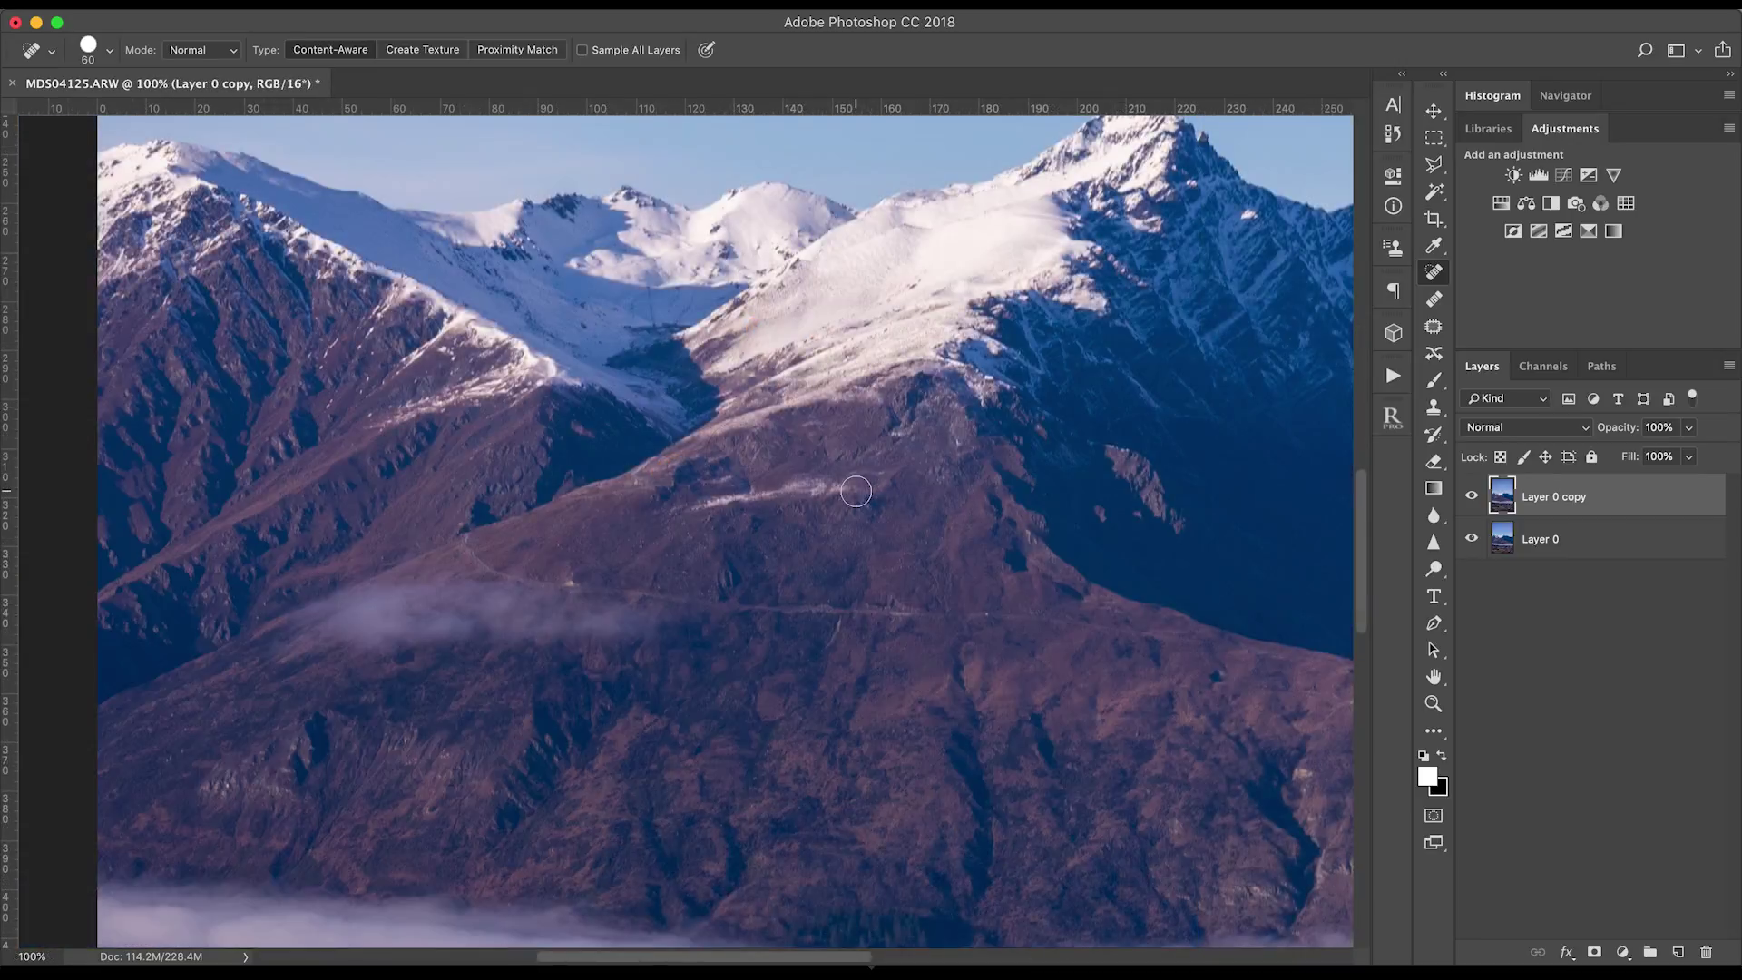
Remove the small isolated snow streak on the brown mountain slope with the Spot Healing Brush.
drag(863, 490, 680, 509)
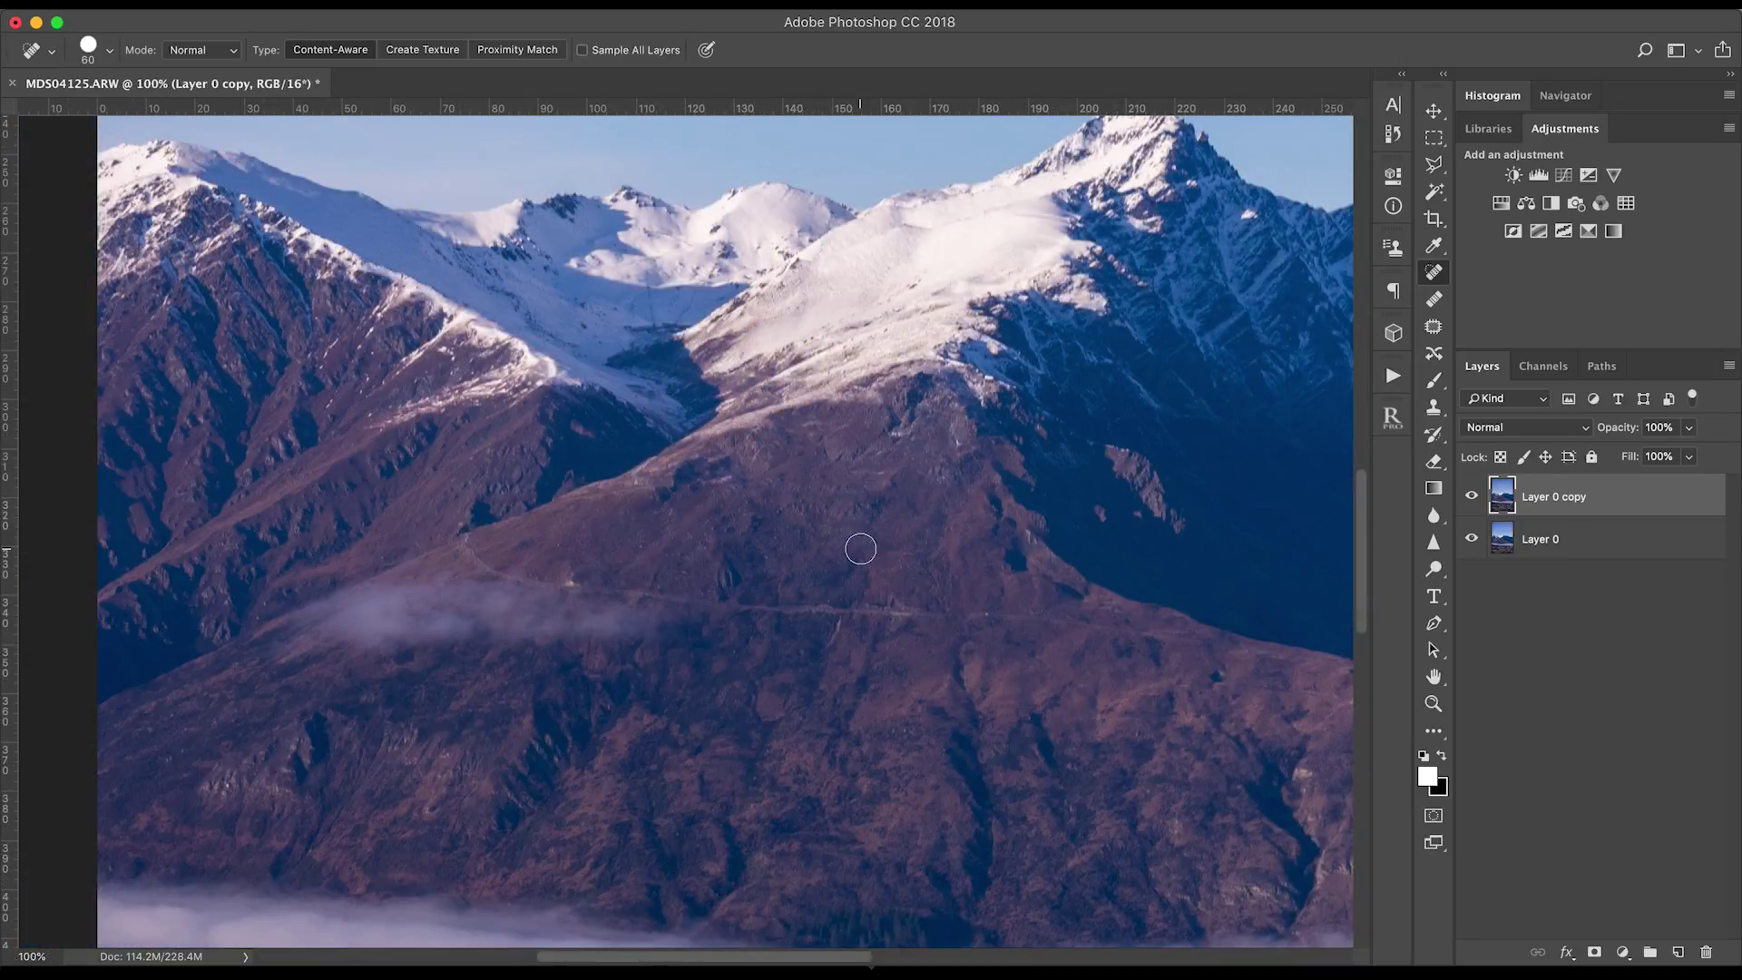
key(super+minus)
key(super+minus)
key(super+minus)
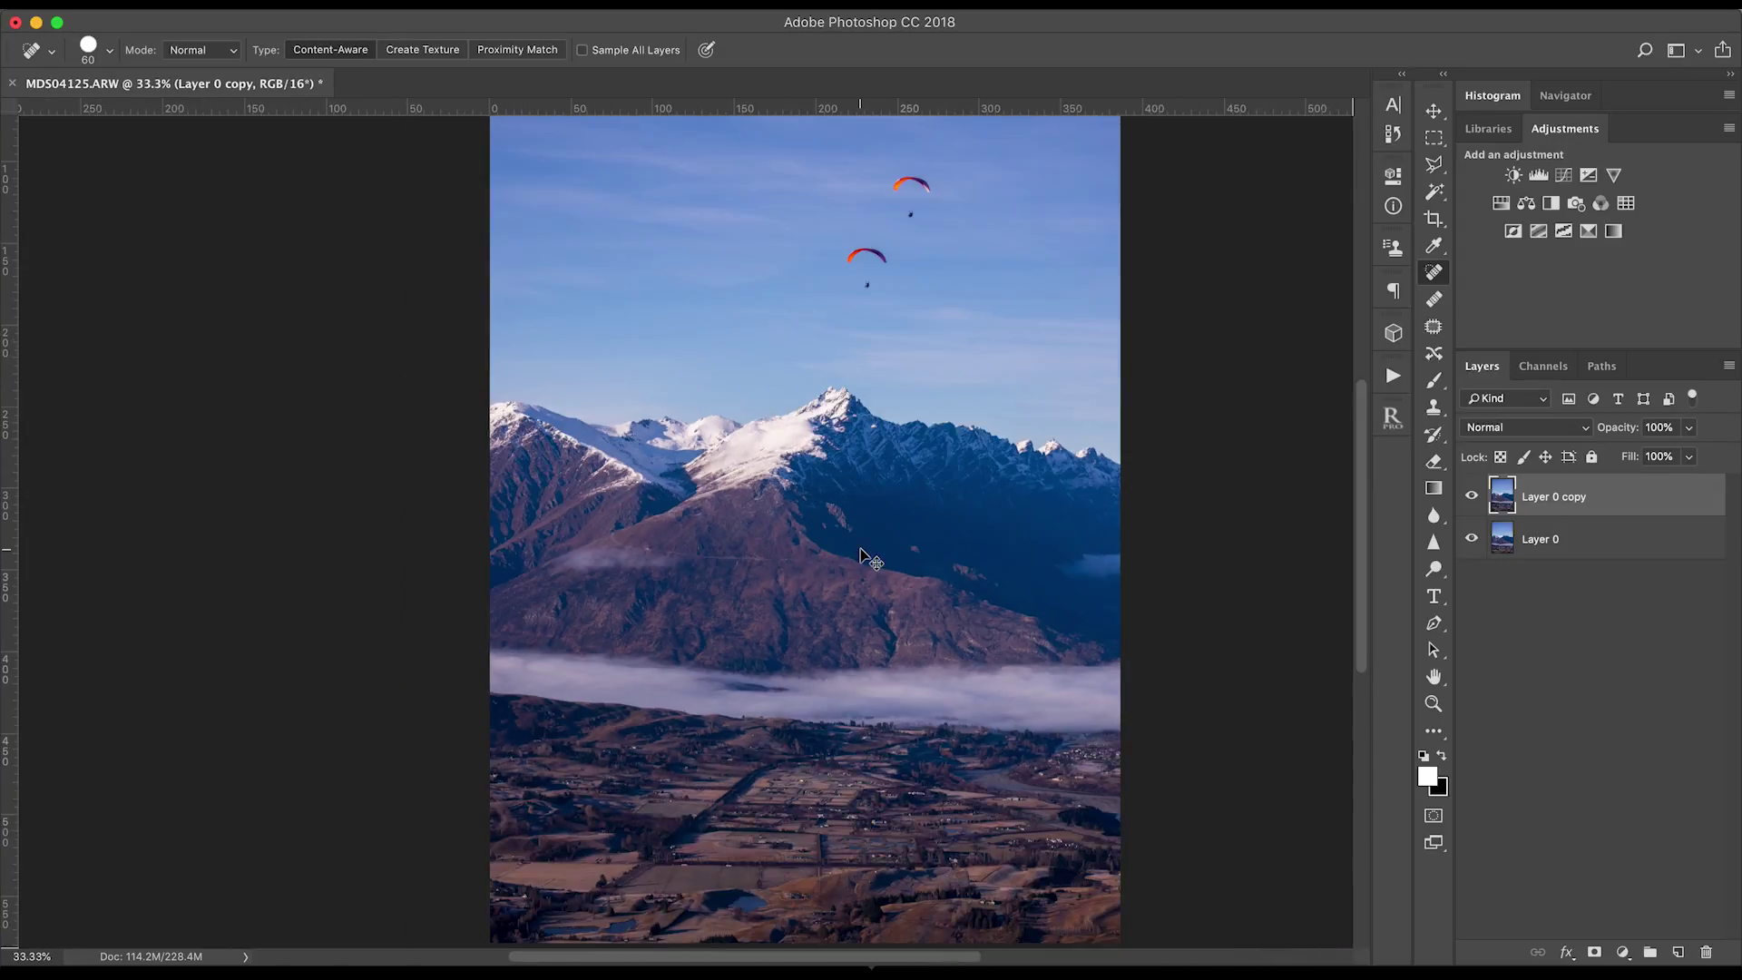
key(super+minus)
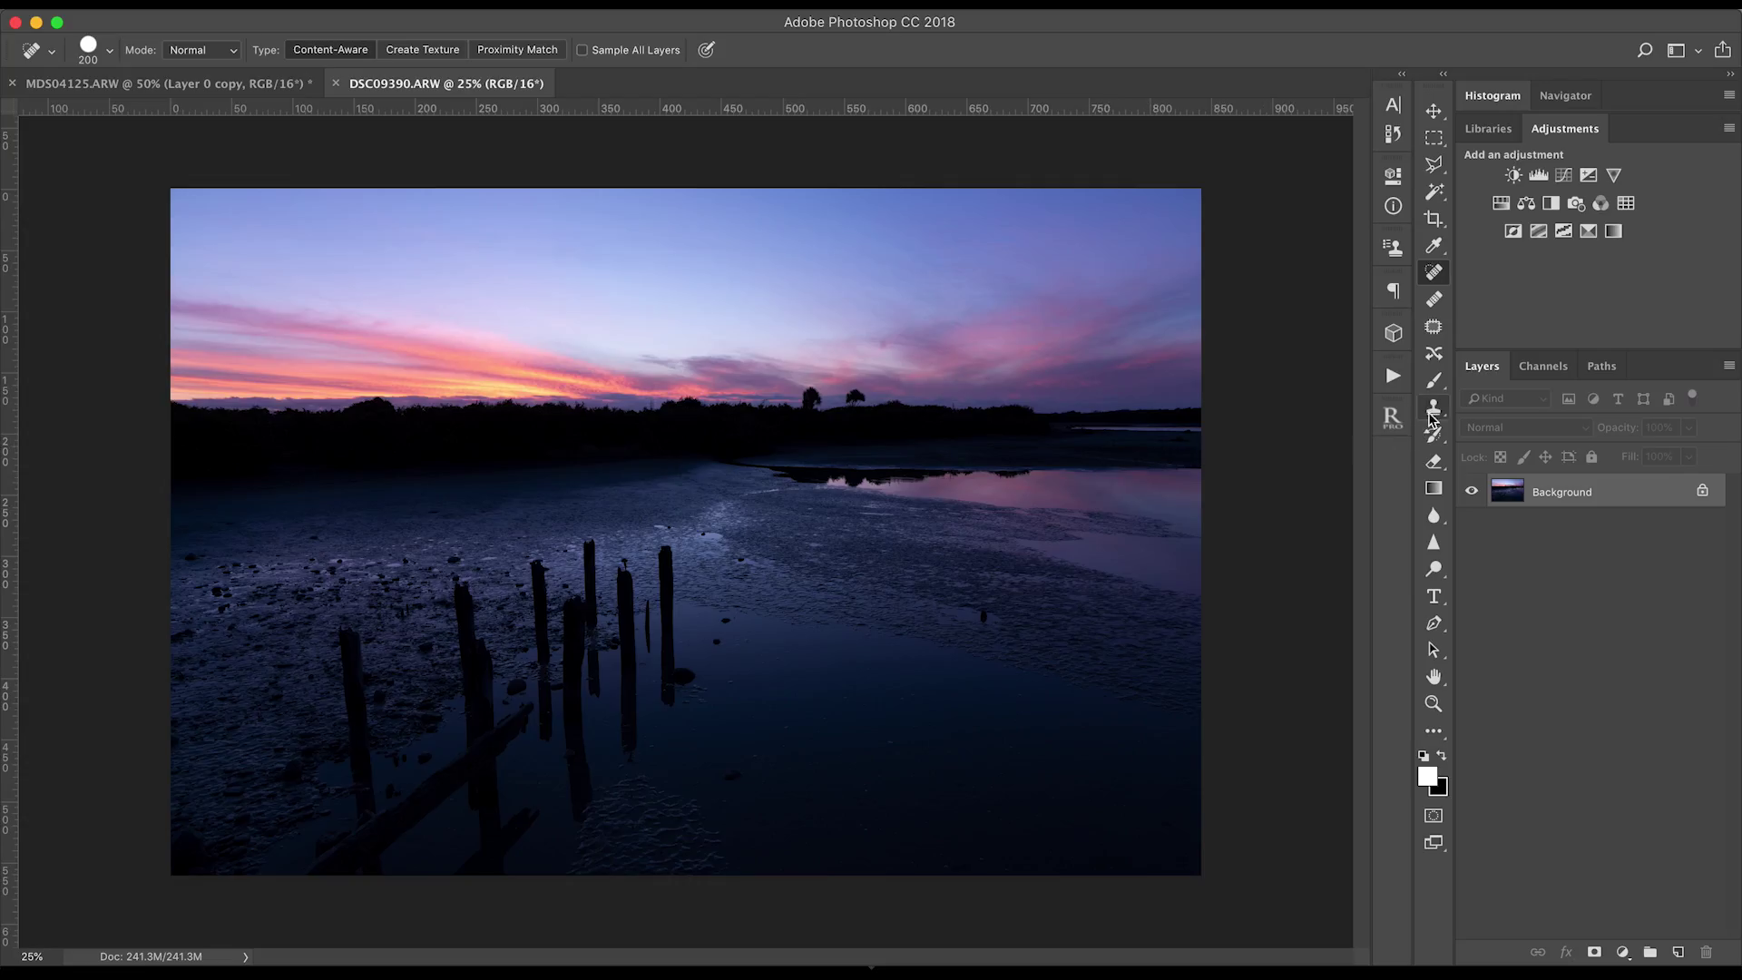
Clone water and mudflat texture over the rightmost post, its reflection and the adjacent rock using a 175-pixel Clone Stamp.
click(1434, 410)
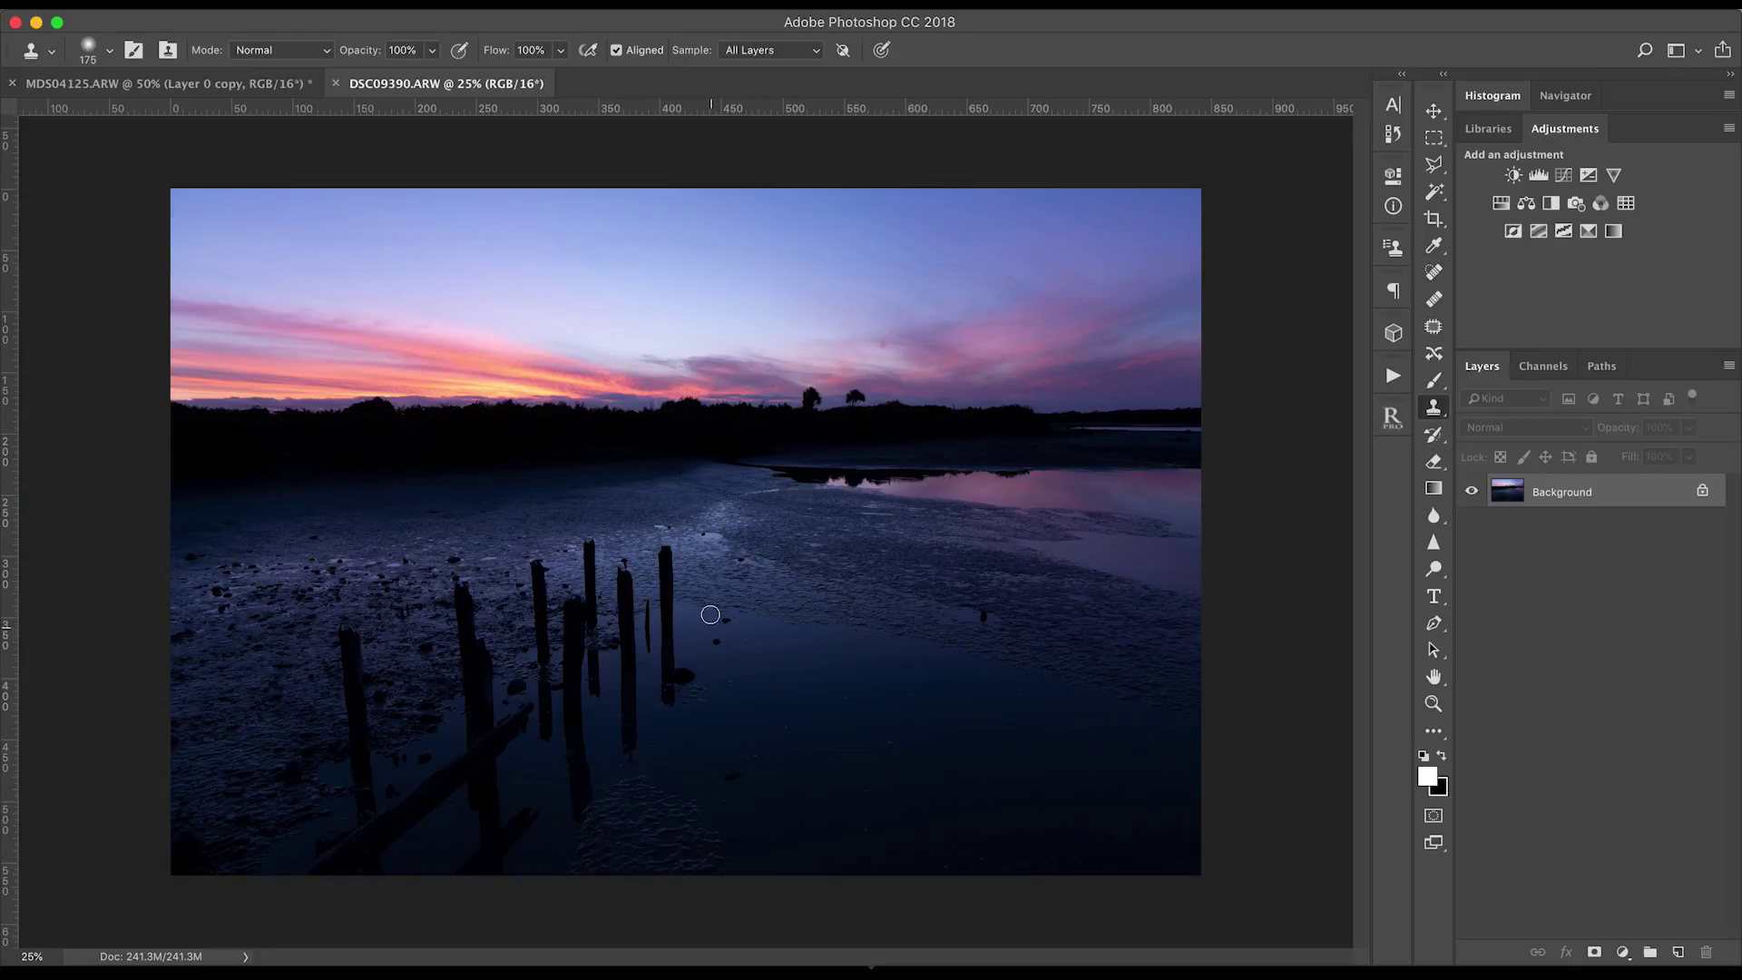
scroll(728, 599, up, 3)
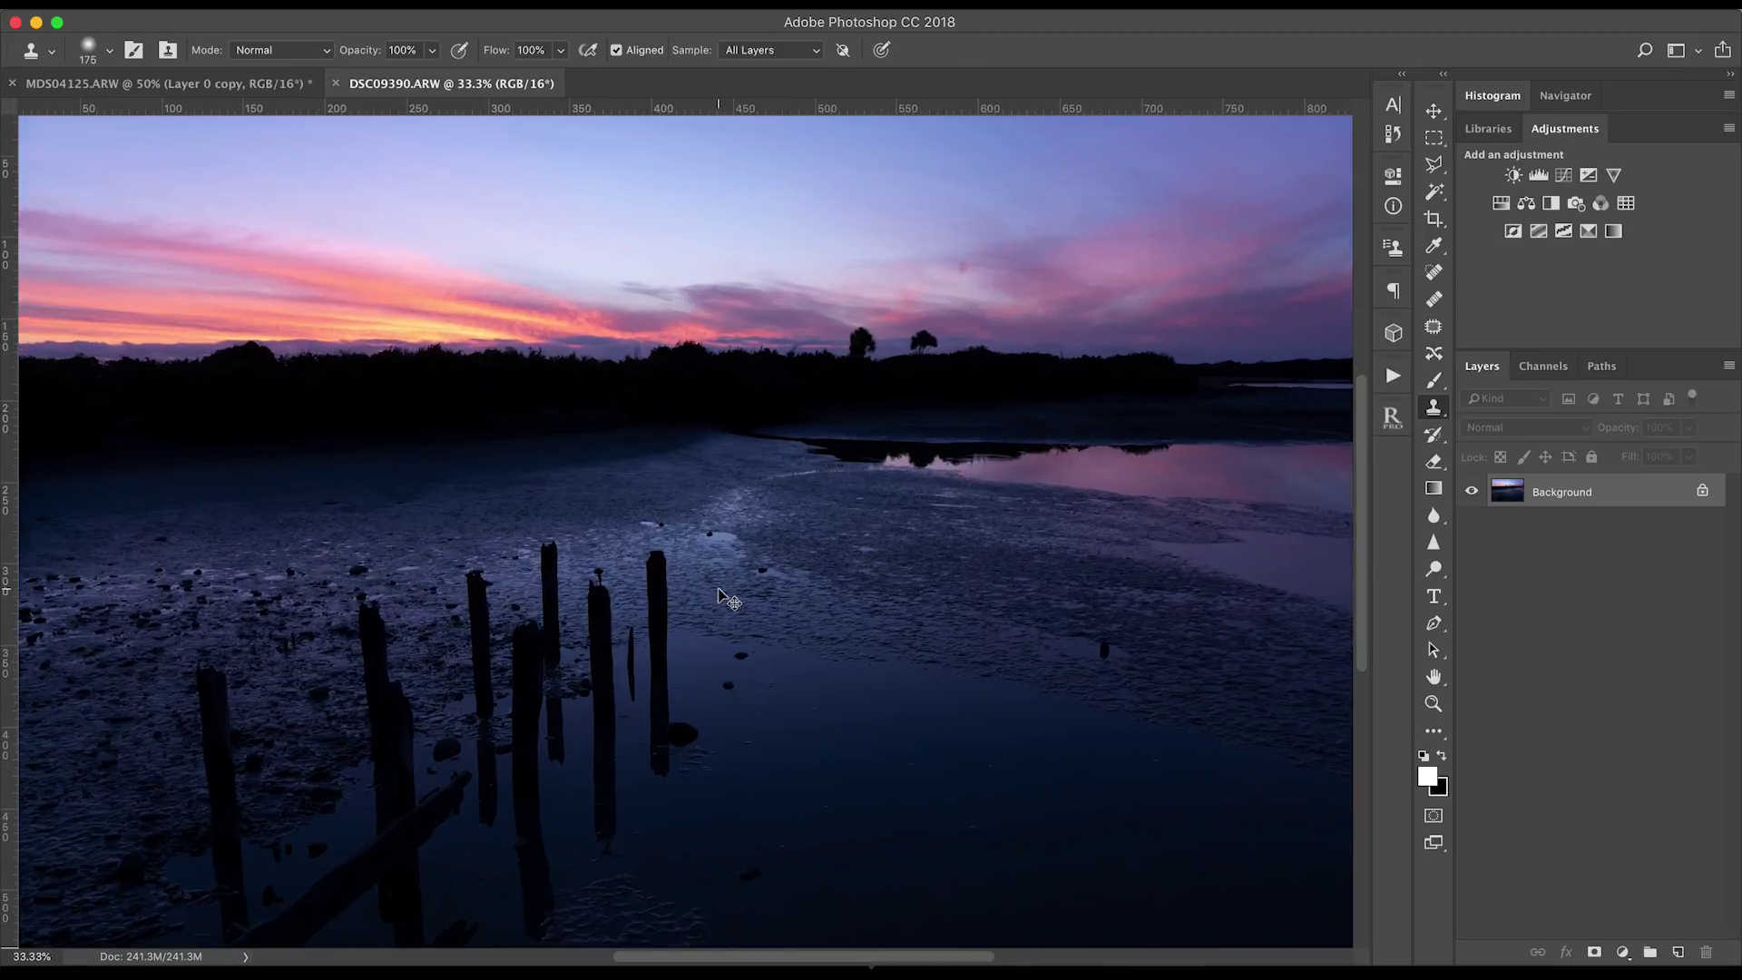
drag(751, 559, 754, 390)
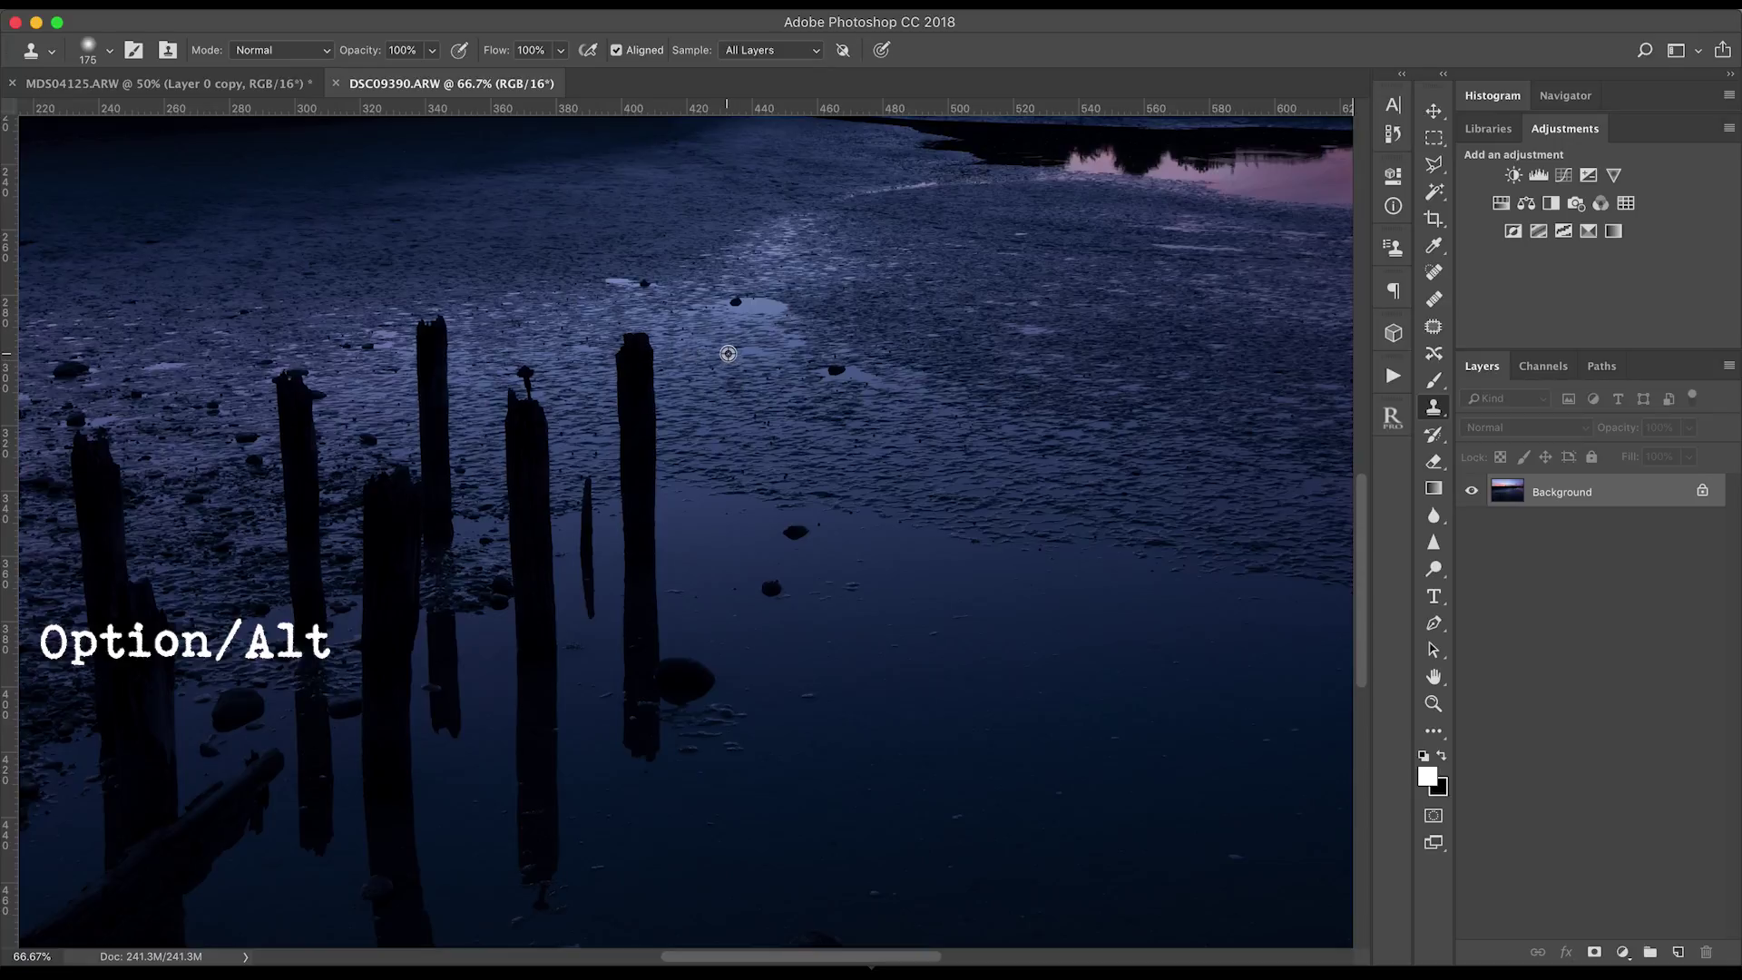
click(635, 364)
drag(635, 364, 636, 596)
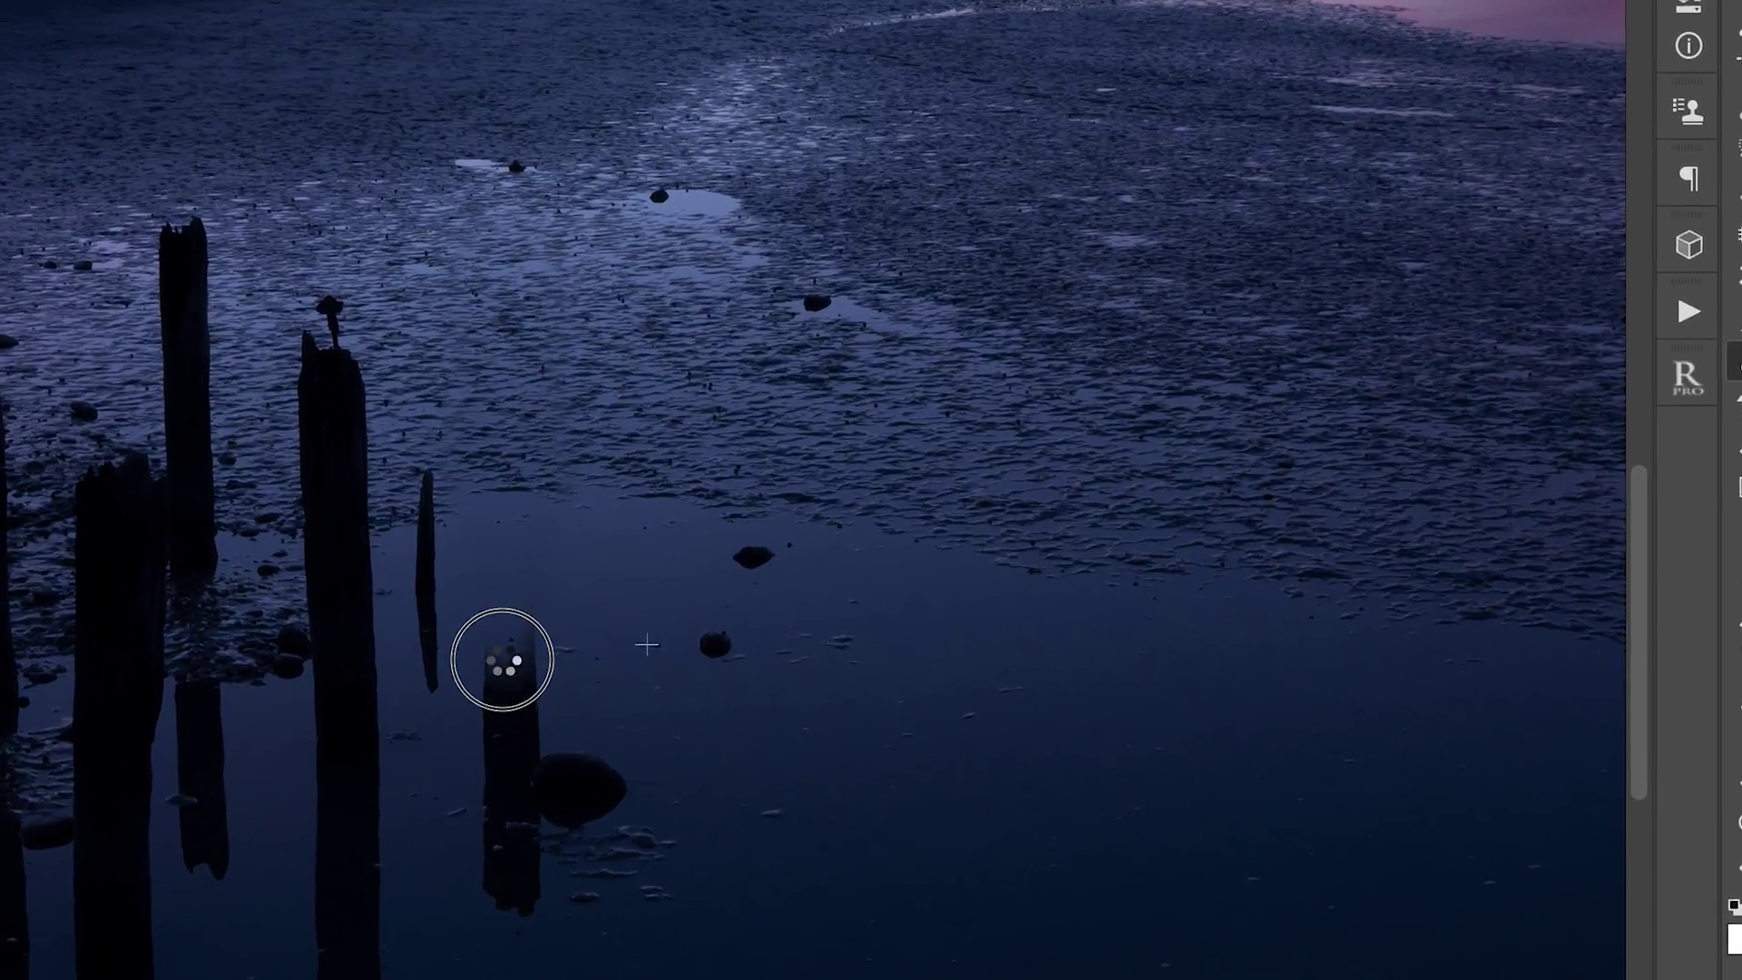
mouse_move(502, 659)
mouse_down()
mouse_move(498, 595)
mouse_move(509, 696)
mouse_move(494, 700)
mouse_move(521, 808)
mouse_move(500, 846)
mouse_up()
click(581, 794)
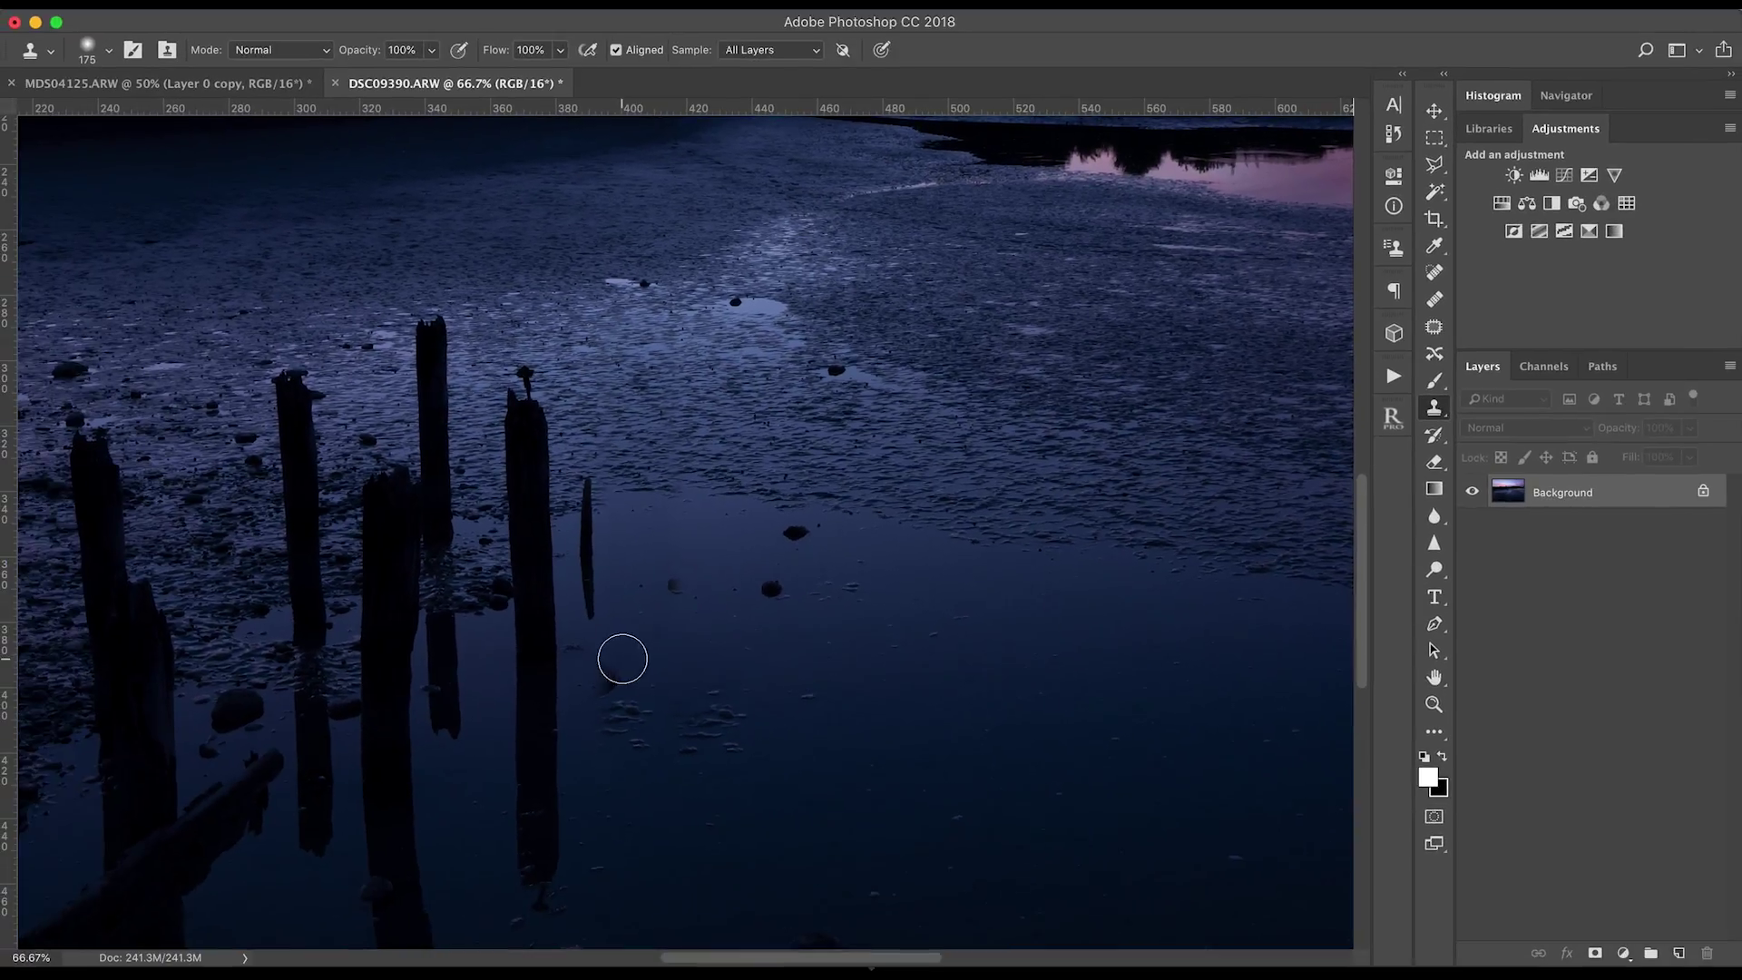
click(614, 679)
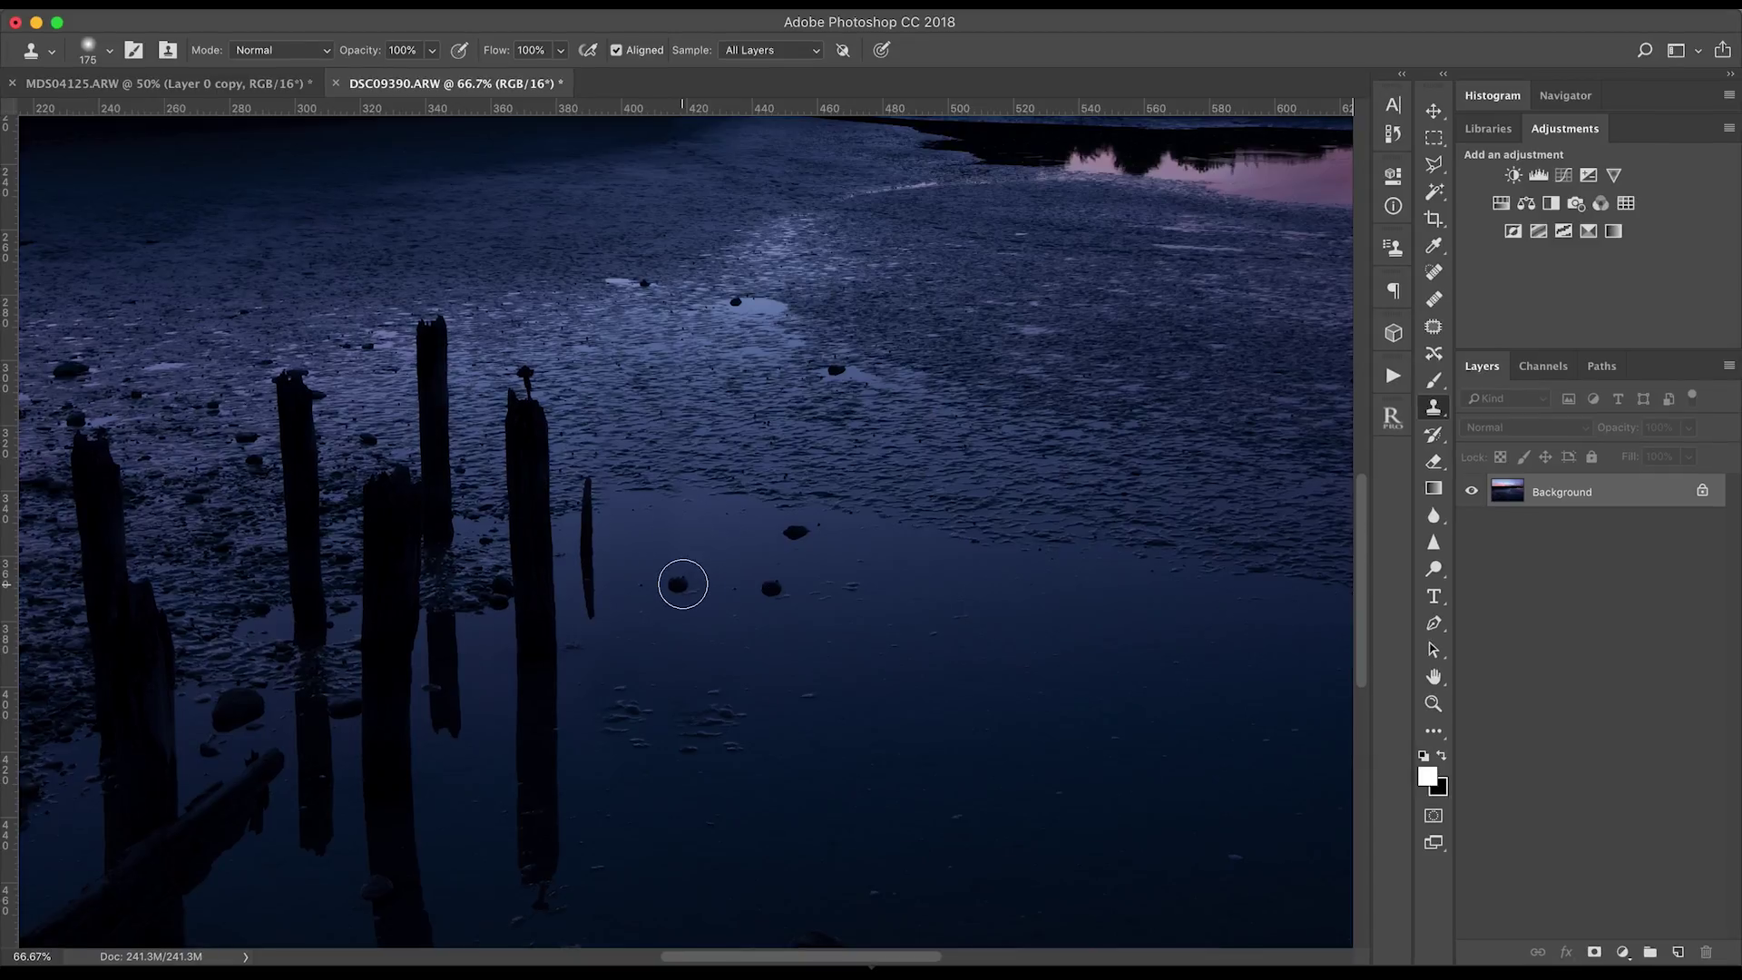
Try covering the stray copied rock in the water with texture cloned from nearby, and undo the attempt.
key(alt)
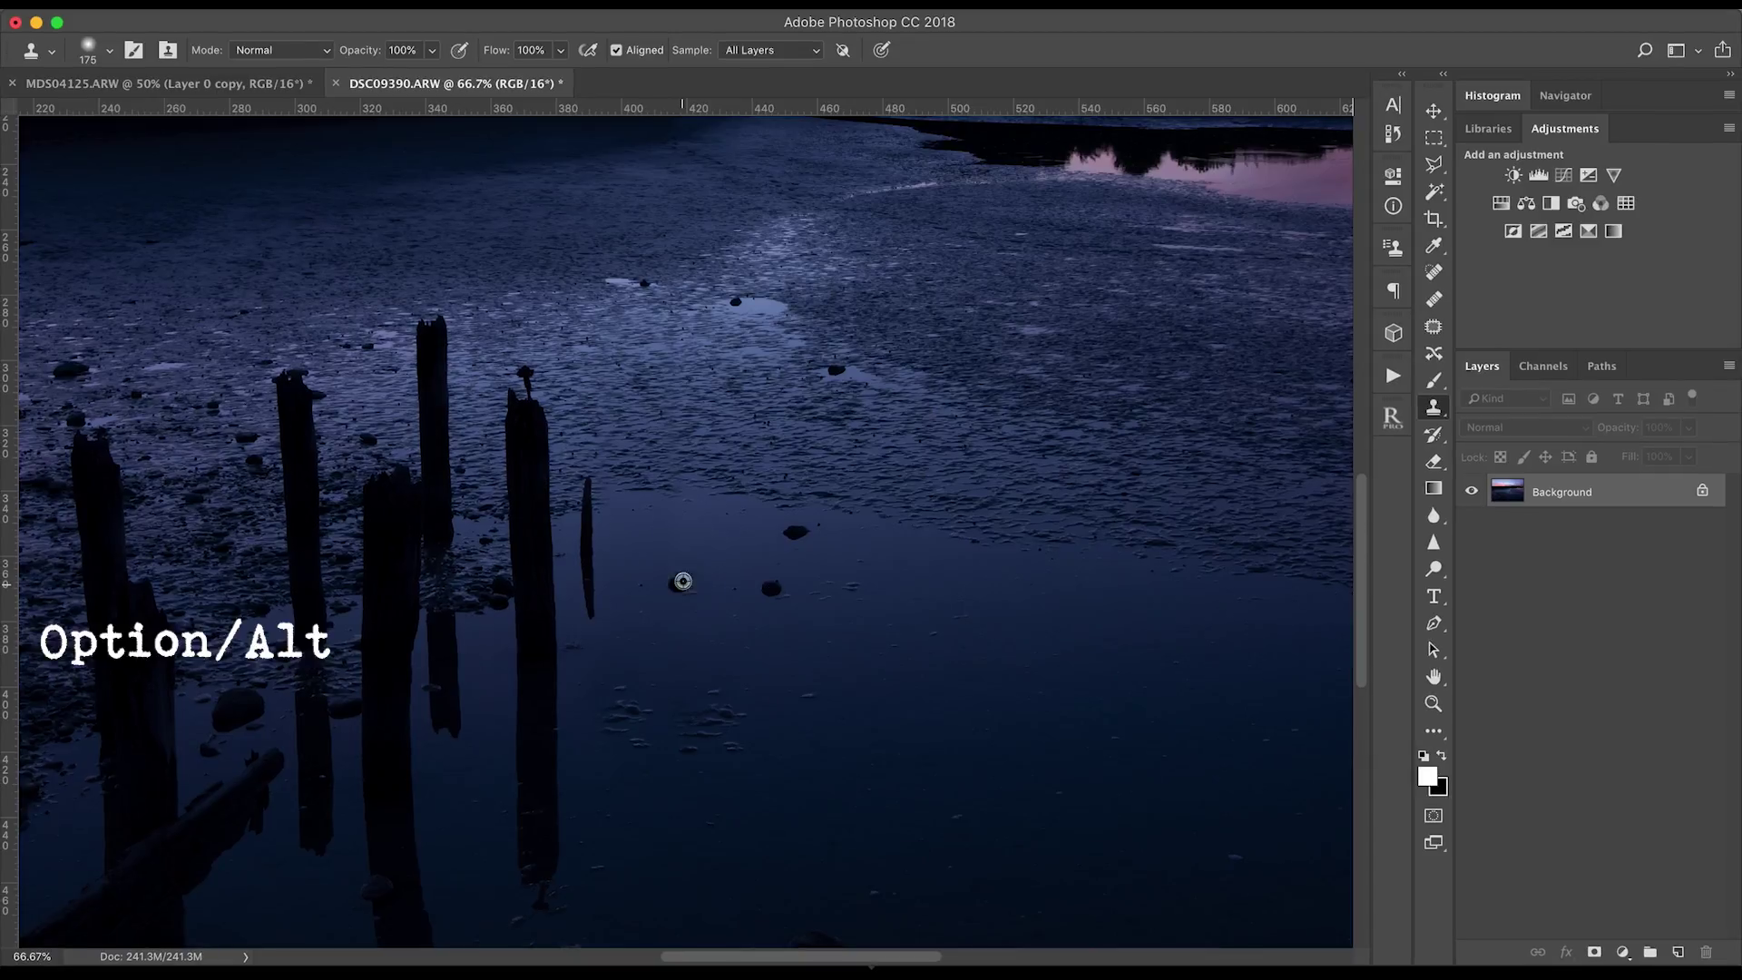
alt+click(722, 541)
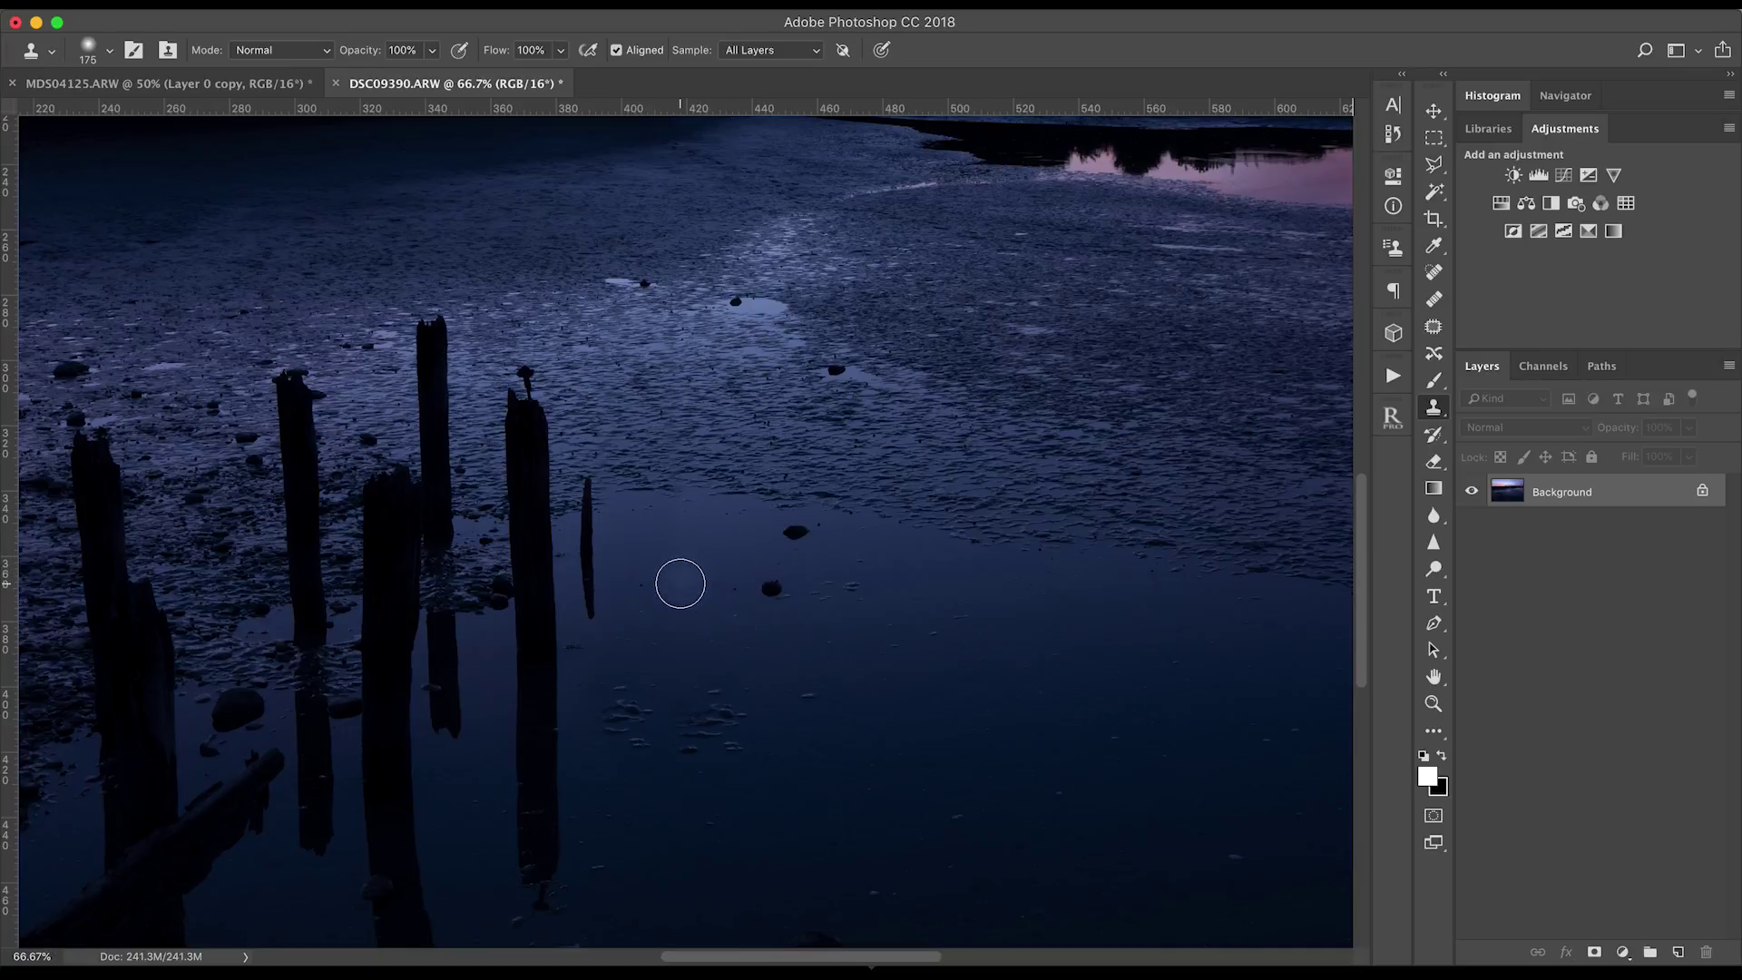
click(681, 584)
click(758, 573)
click(678, 579)
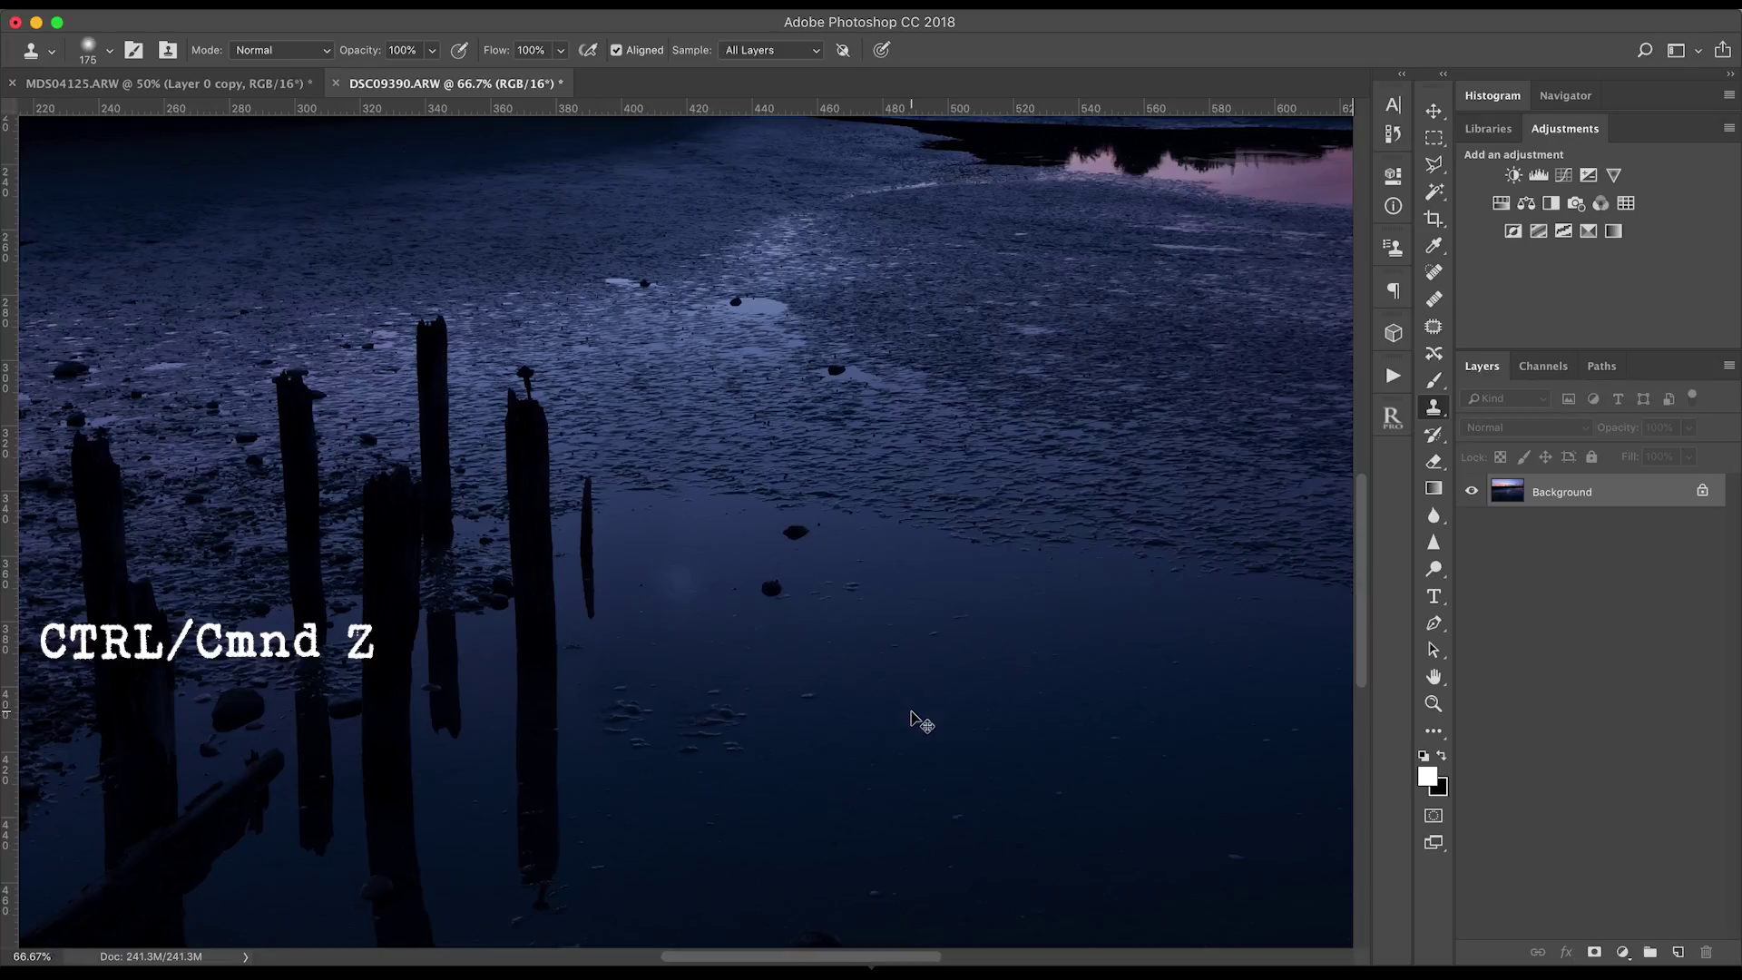
key(ctrl+z)
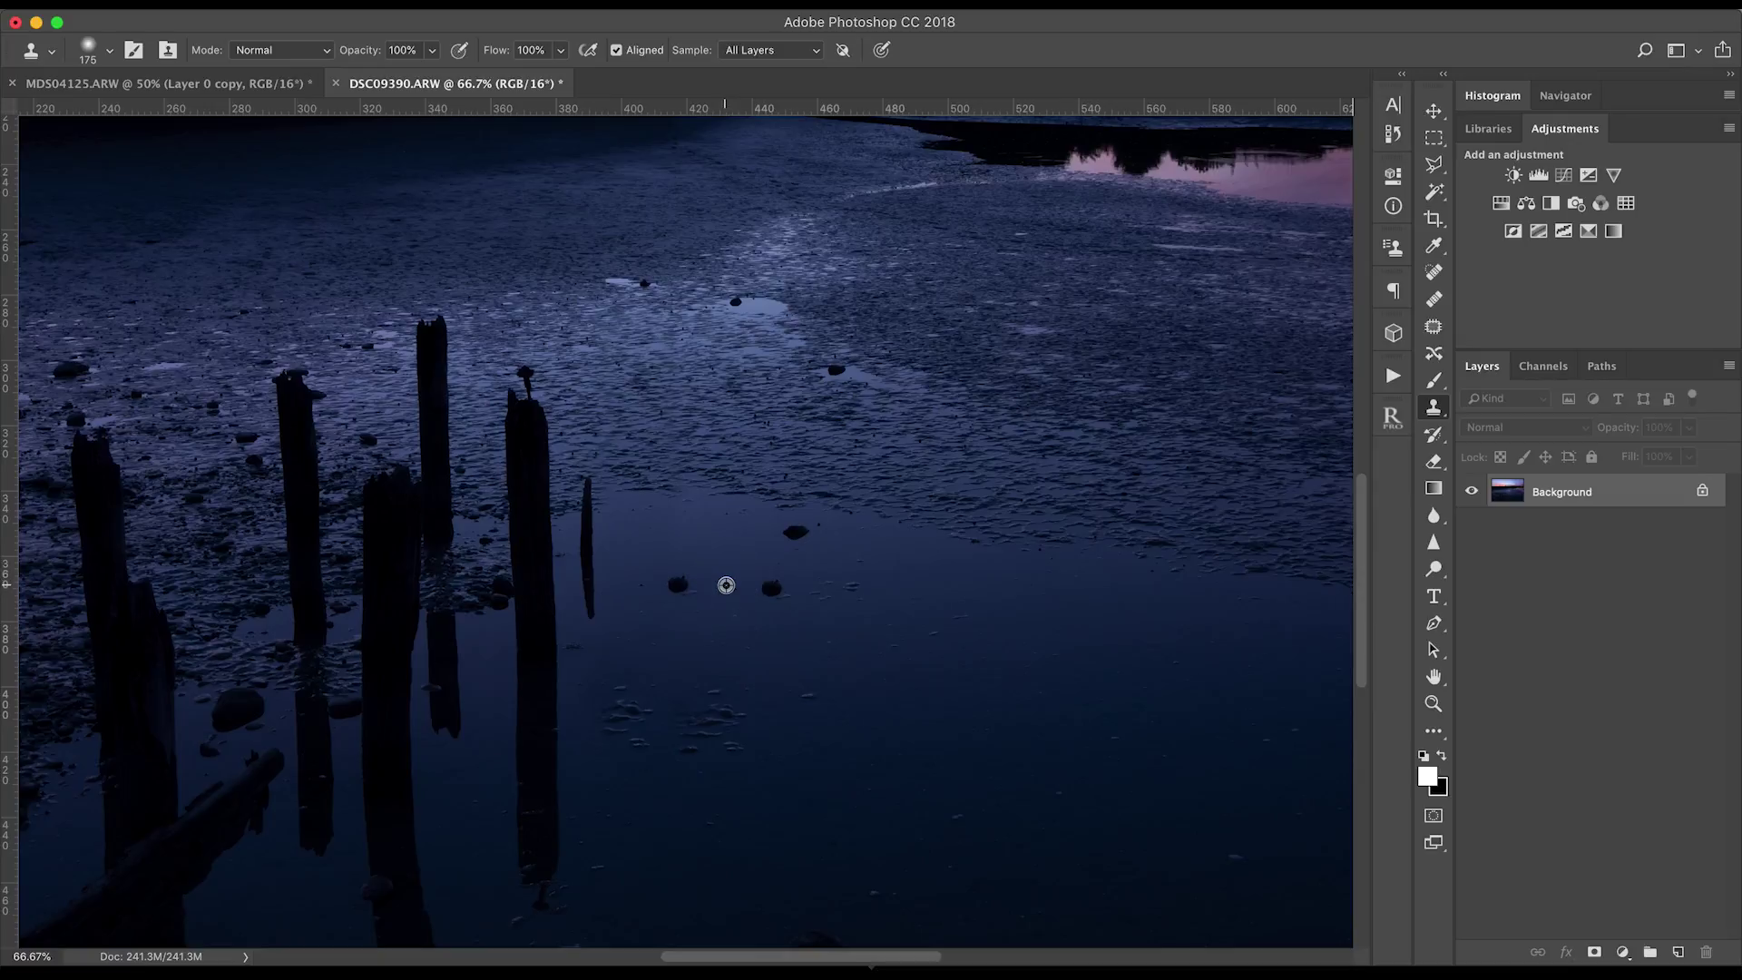
Cover the stray copied rock with water sampled between it and the neighbouring rock.
alt+click(726, 585)
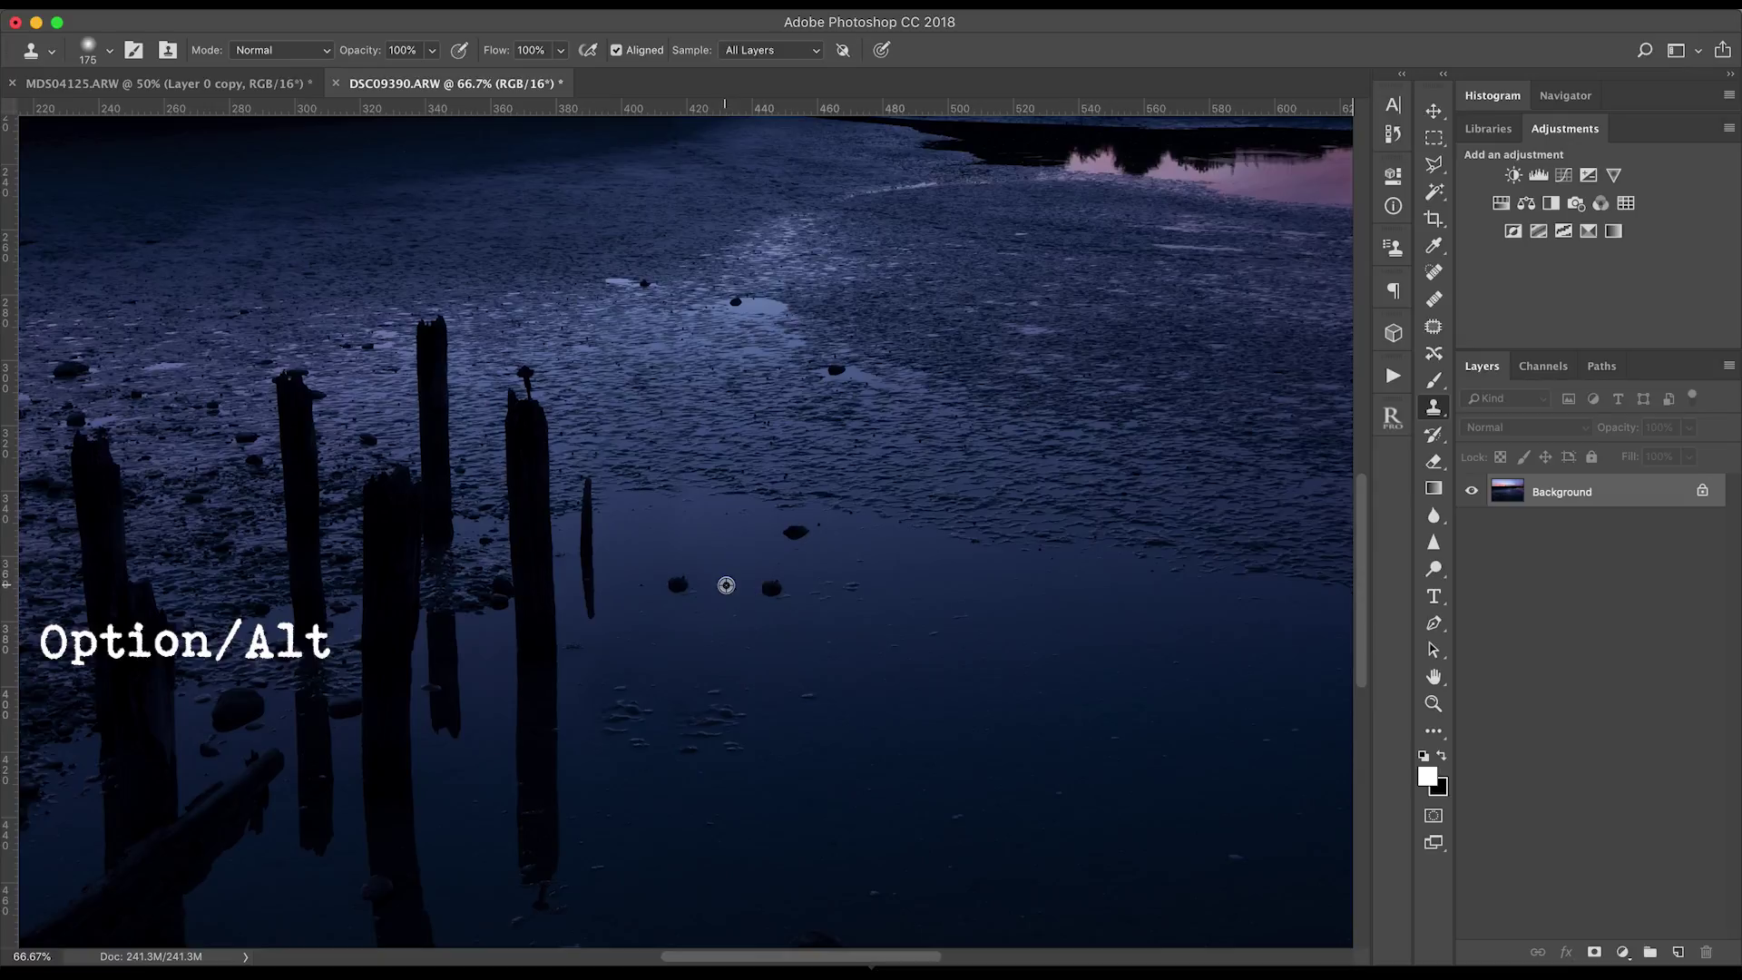
click(677, 581)
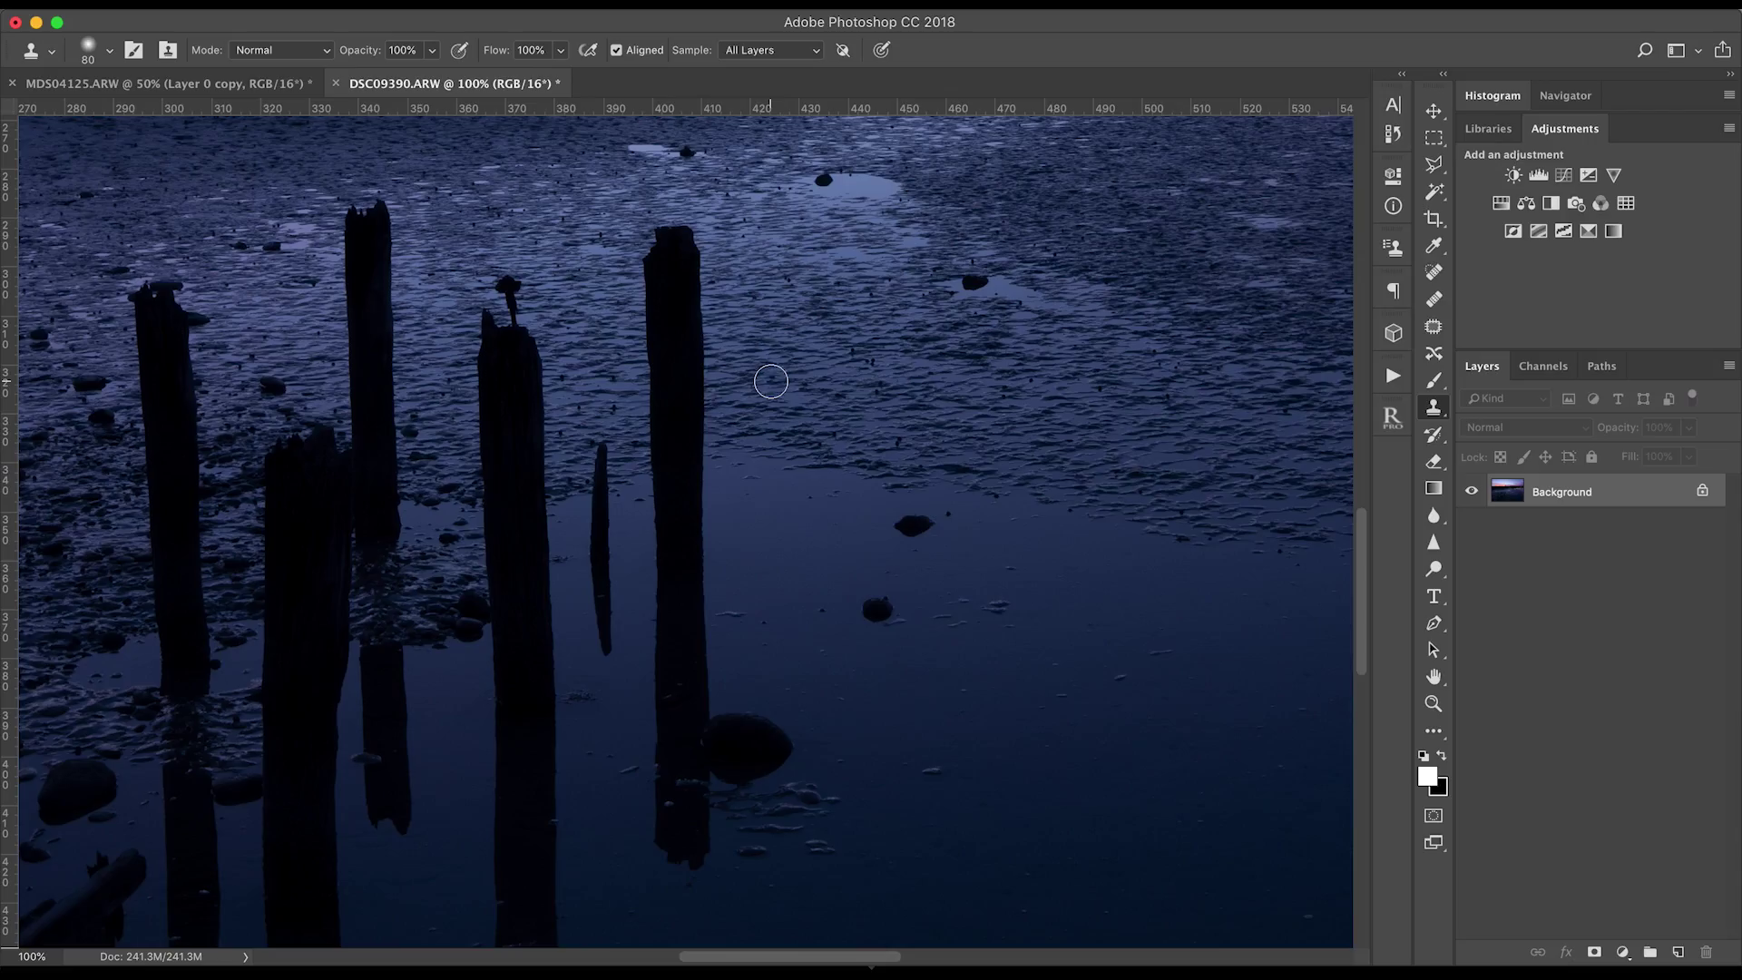
Clone a copy of the rightmost post, its reflection and adjacent rock just to its right, enlarging the Clone Stamp from 80 to 200 pixels.
alt+click(673, 249)
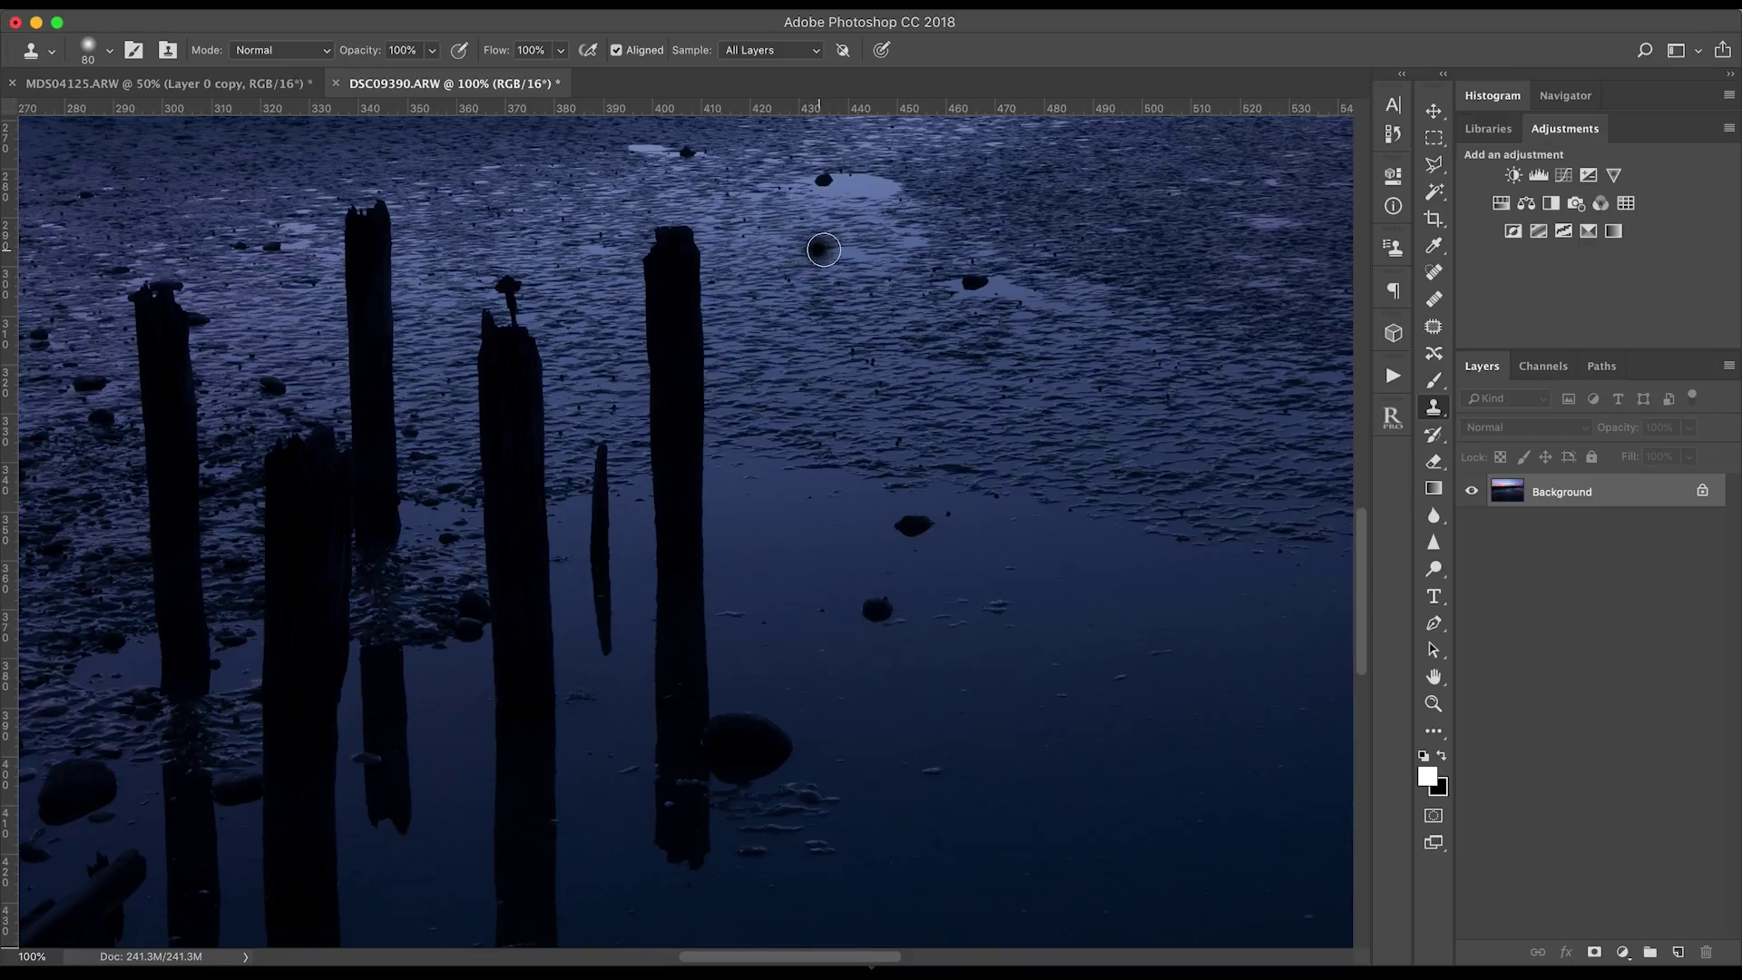
mouse_move(840, 247)
mouse_down()
mouse_move(817, 277)
mouse_move(849, 253)
mouse_move(858, 354)
mouse_move(862, 324)
mouse_move(854, 459)
mouse_move(838, 417)
mouse_move(824, 452)
mouse_move(813, 310)
mouse_move(821, 411)
mouse_move(832, 332)
mouse_move(860, 834)
mouse_move(859, 817)
mouse_move(834, 861)
mouse_move(871, 771)
mouse_move(940, 733)
mouse_up()
key(bracketleft)
key(bracketleft)
key(bracketleft)
key(bracketleft)
key(bracketright)
key(bracketright)
key(bracketright)
key(bracketright)
key(bracketright)
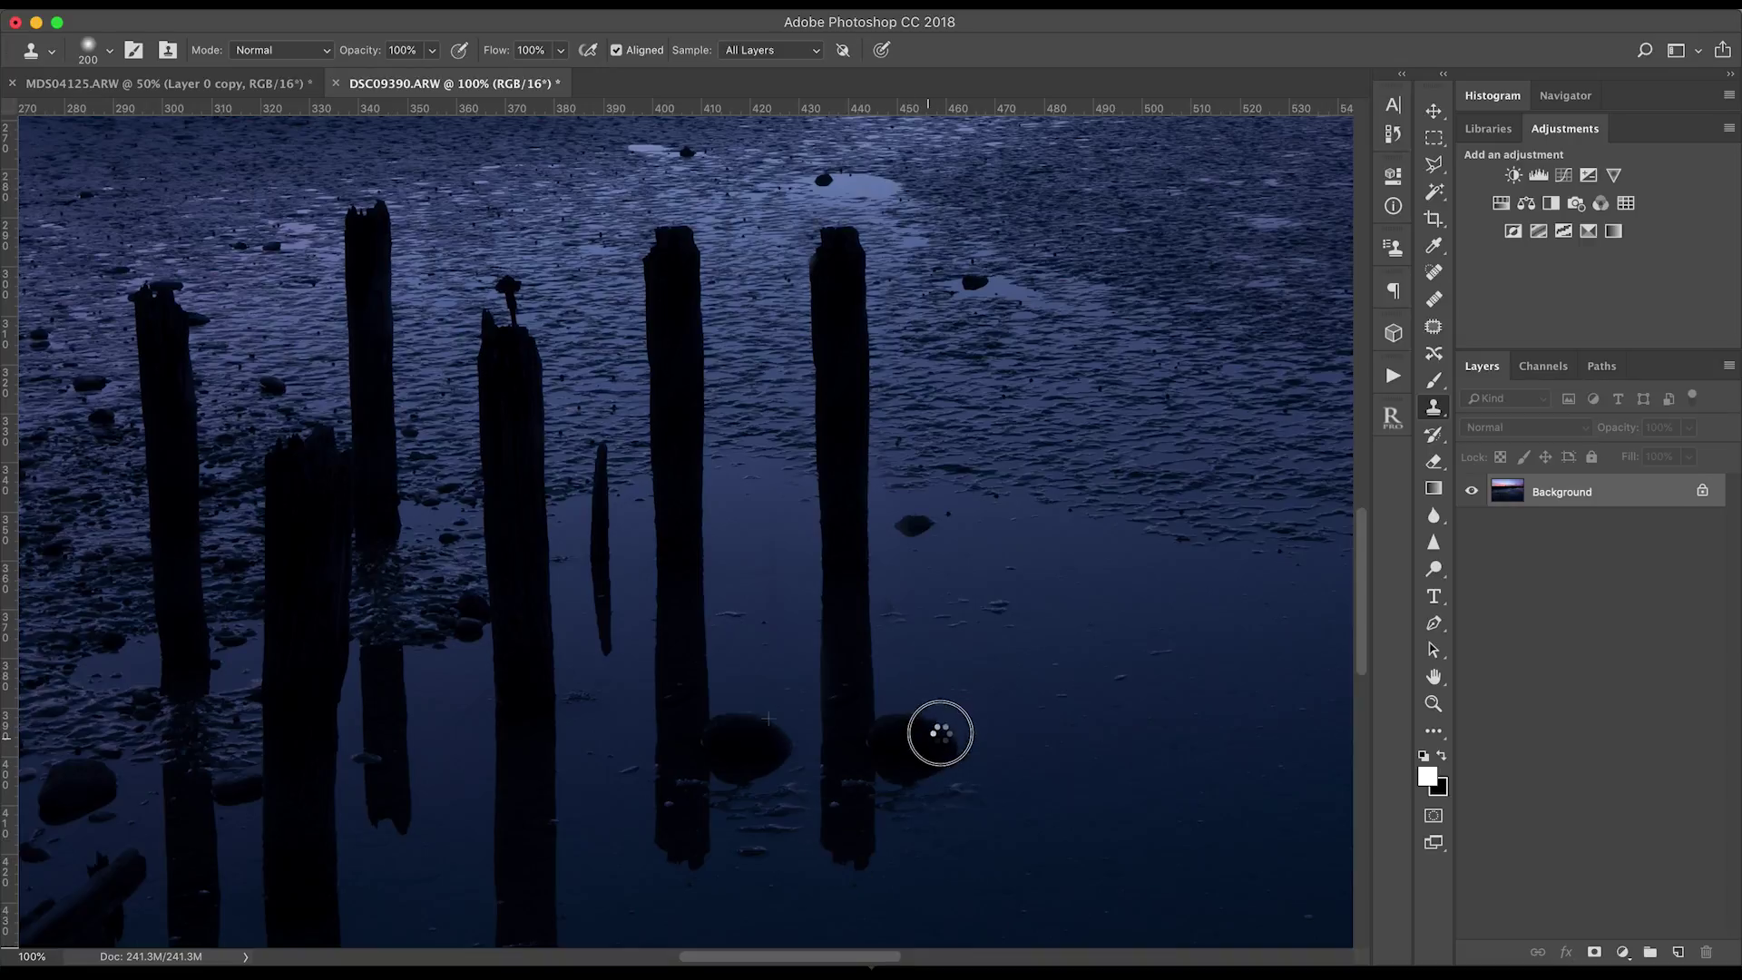
key(super+minus)
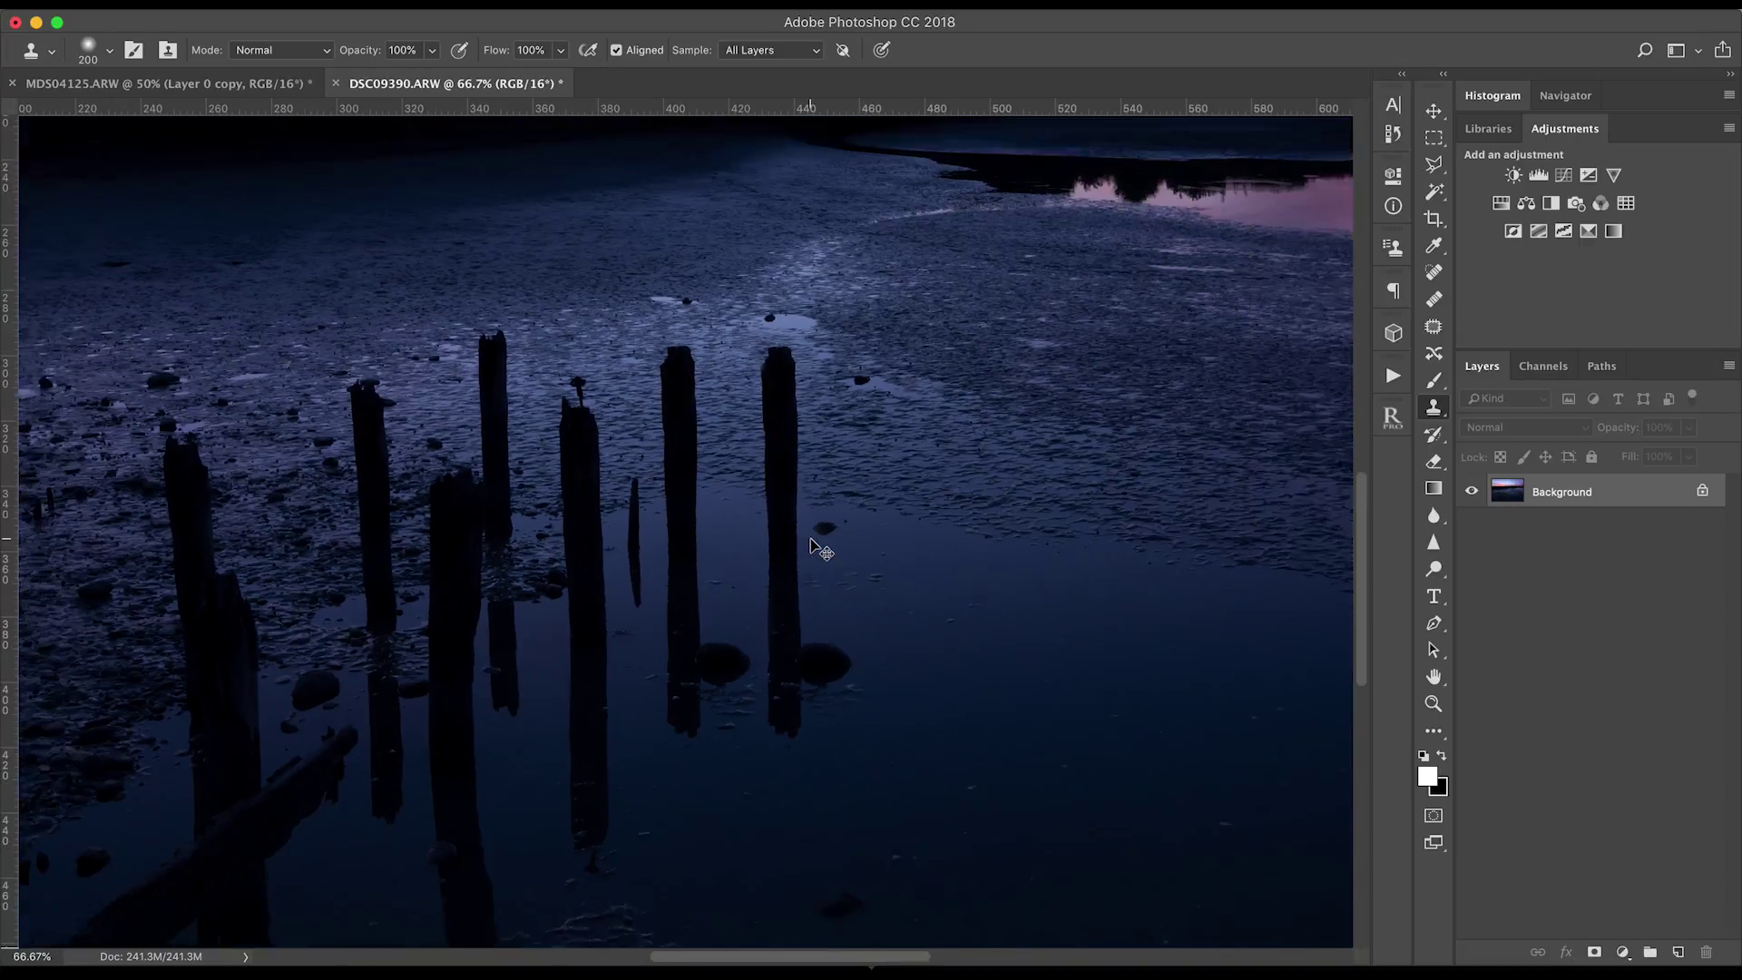
key(super+minus)
key(super+minus)
key(super+minus)
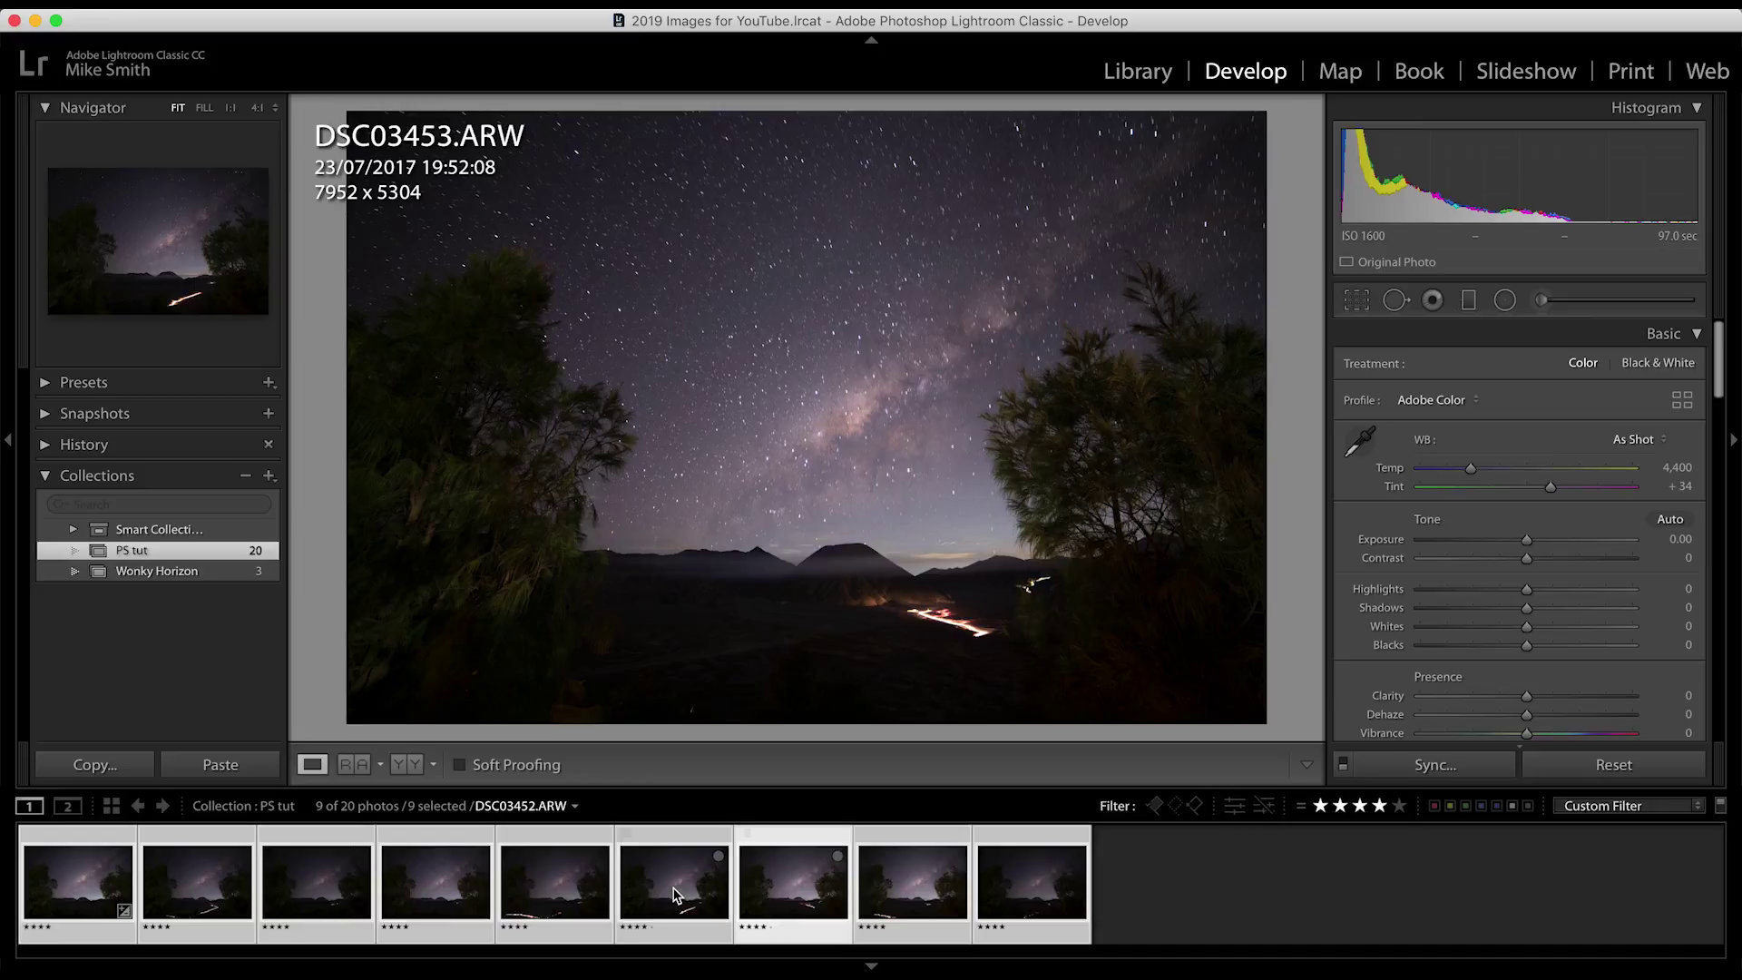
Switch through the selected Milky Way exposures DSC03452 to DSC03455 in Lightroom to compare their light trails.
click(676, 895)
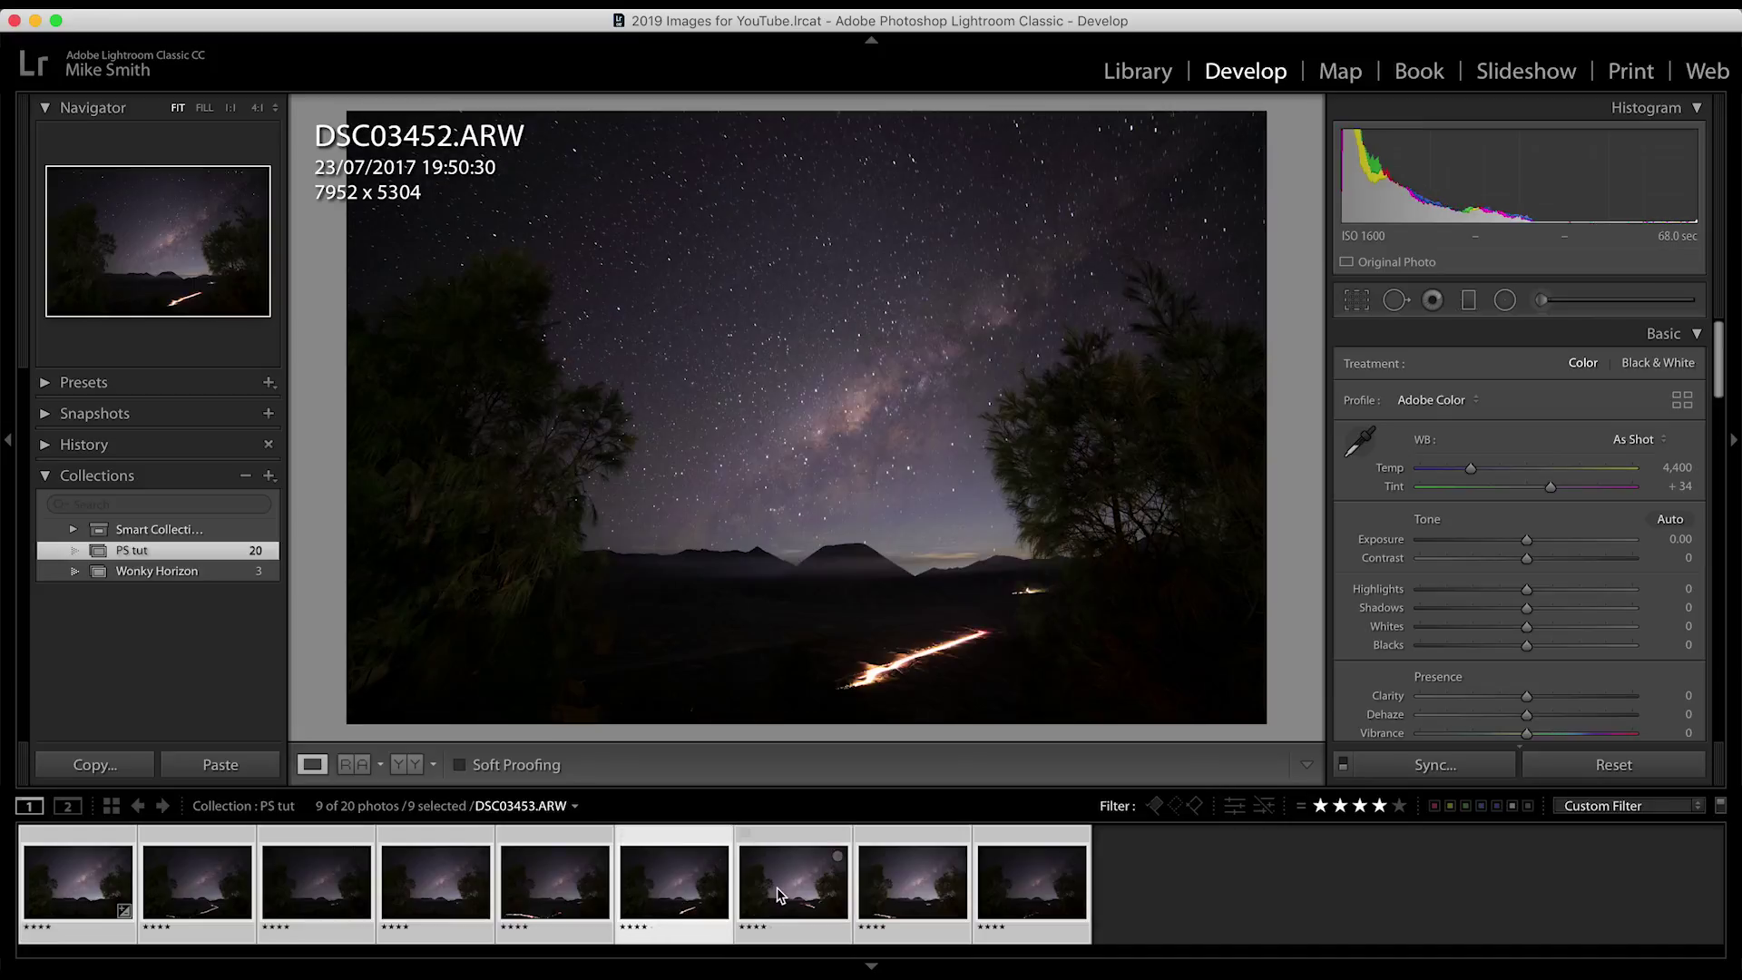
click(794, 894)
click(955, 892)
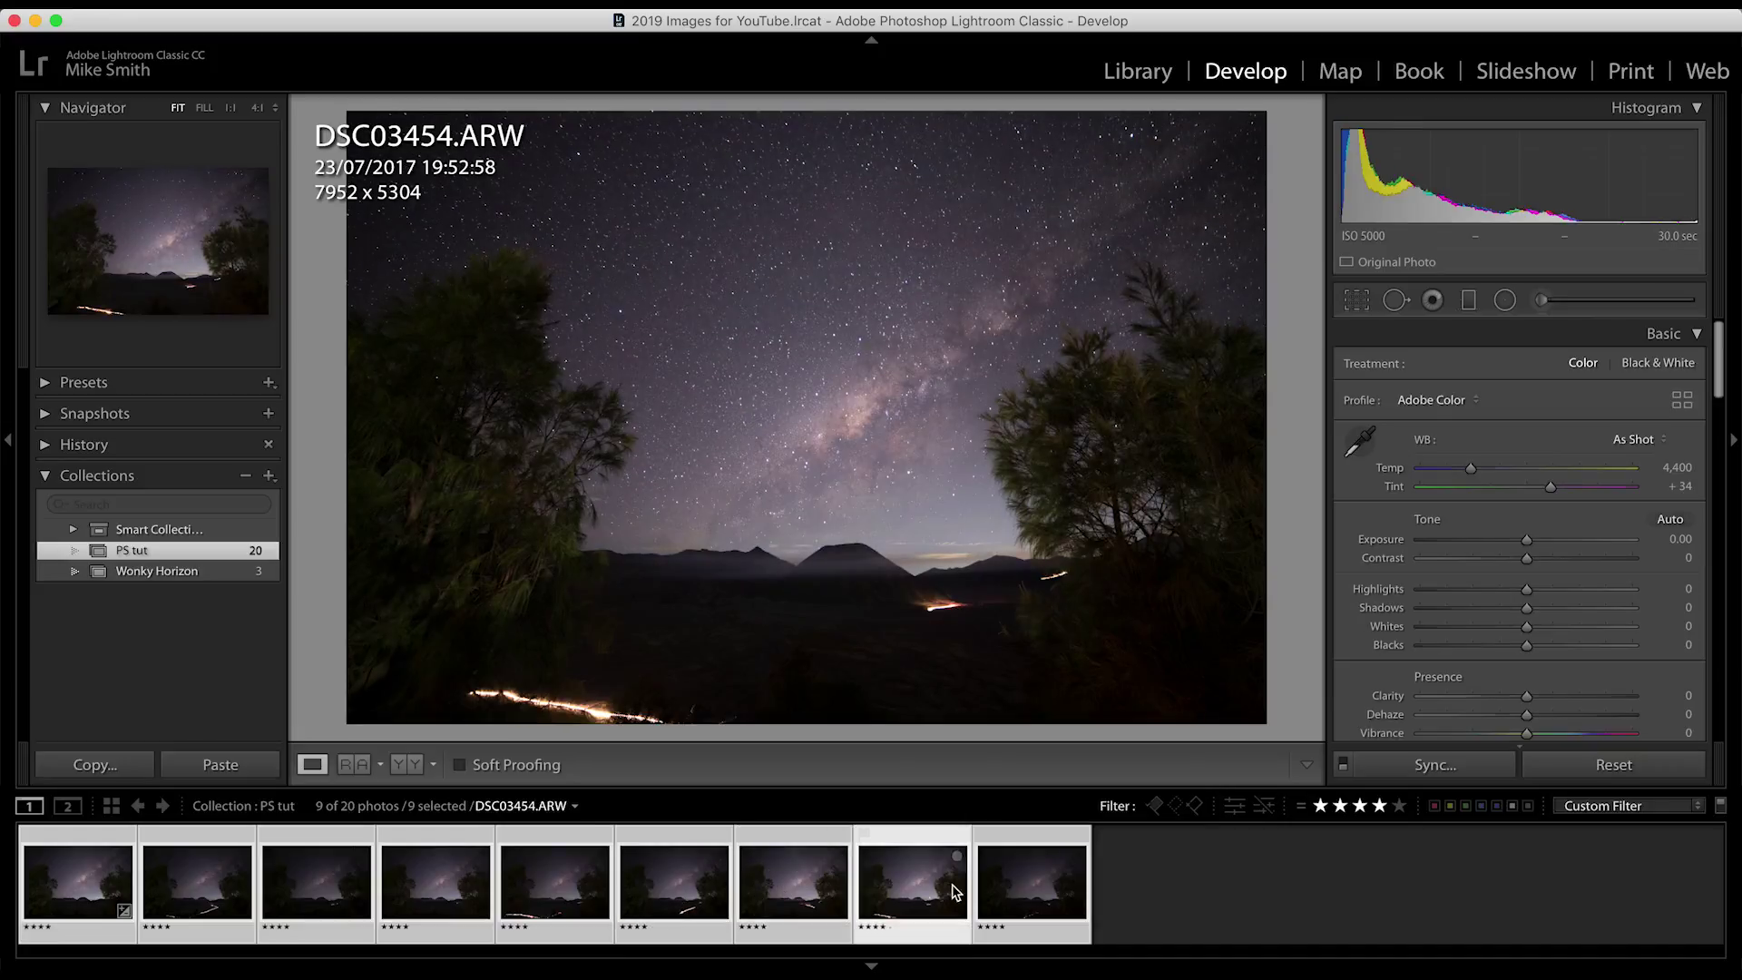
click(1027, 885)
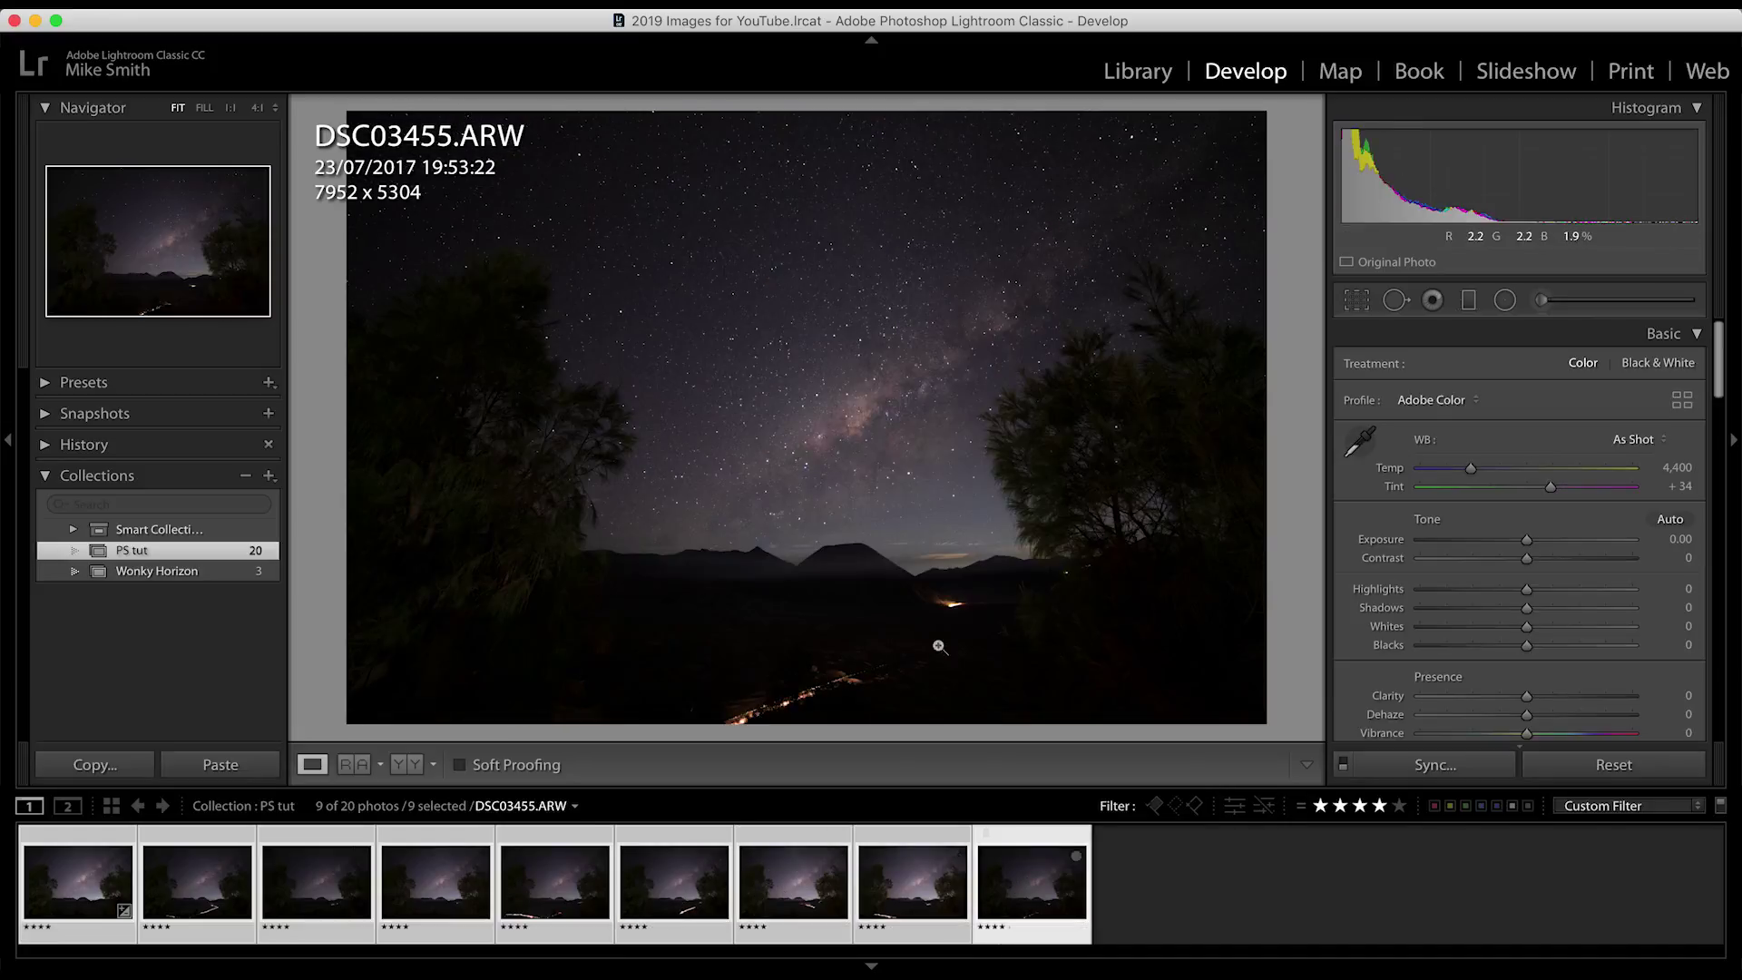
Open the nine selected night-sky exposures from Lightroom as layers of one document in Photoshop.
right_click(75, 888)
mouse_move(164, 613)
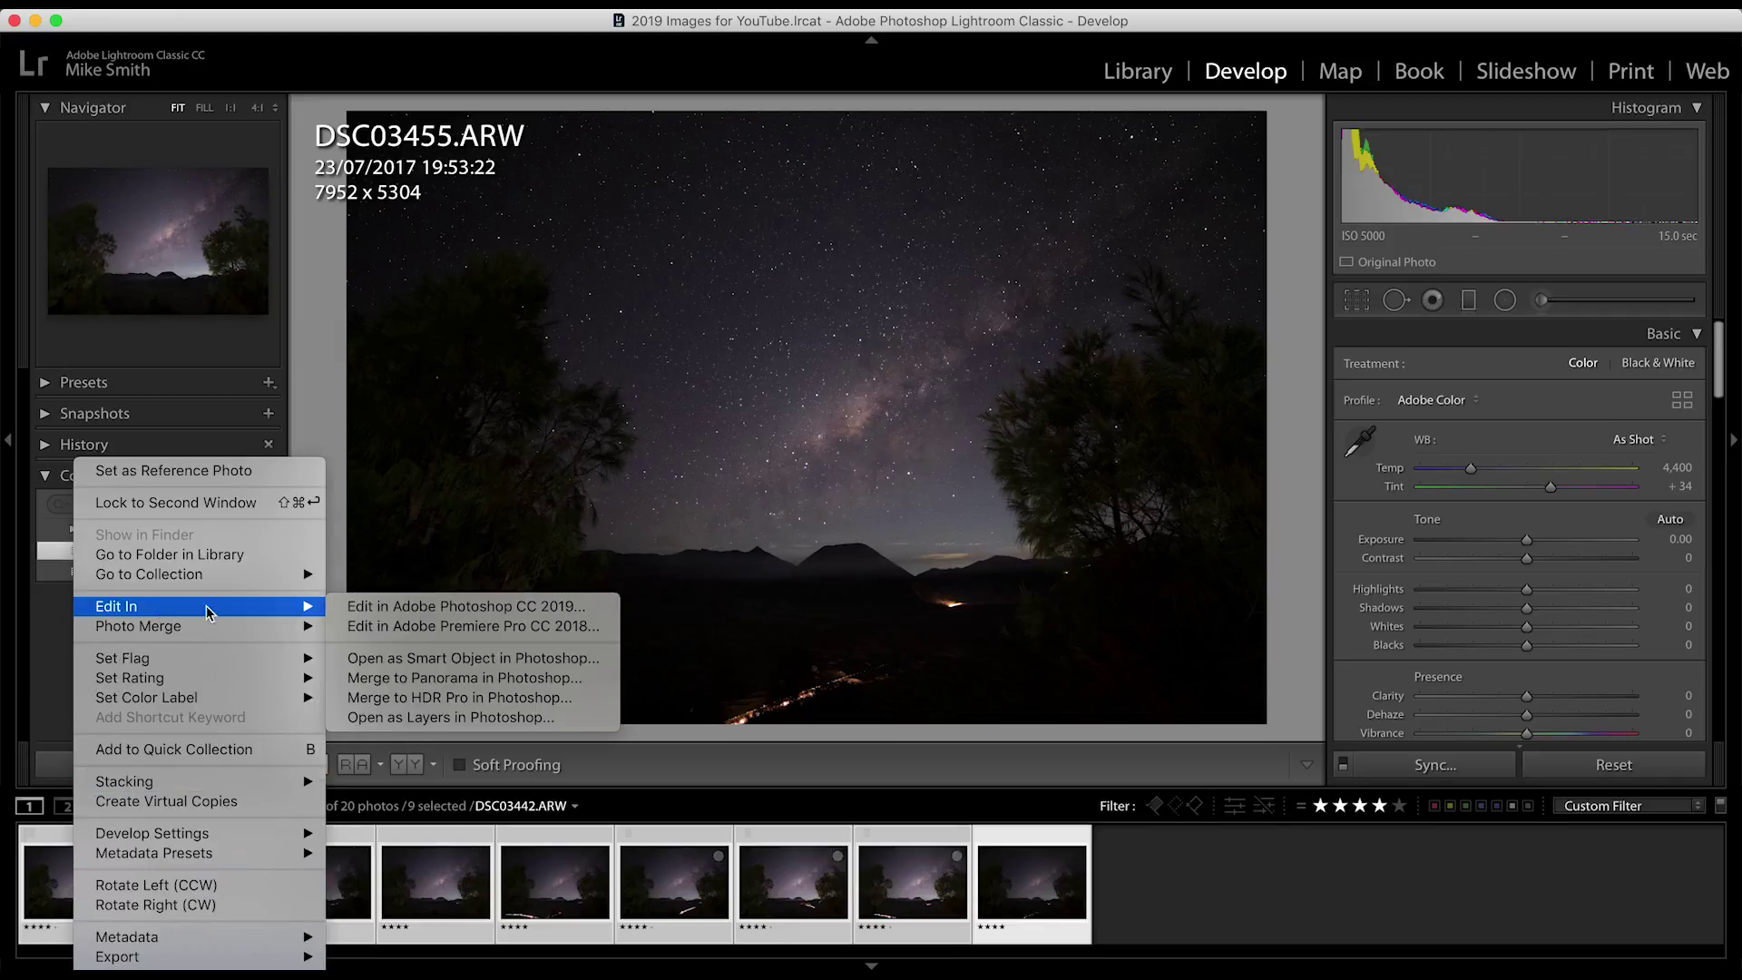
click(423, 718)
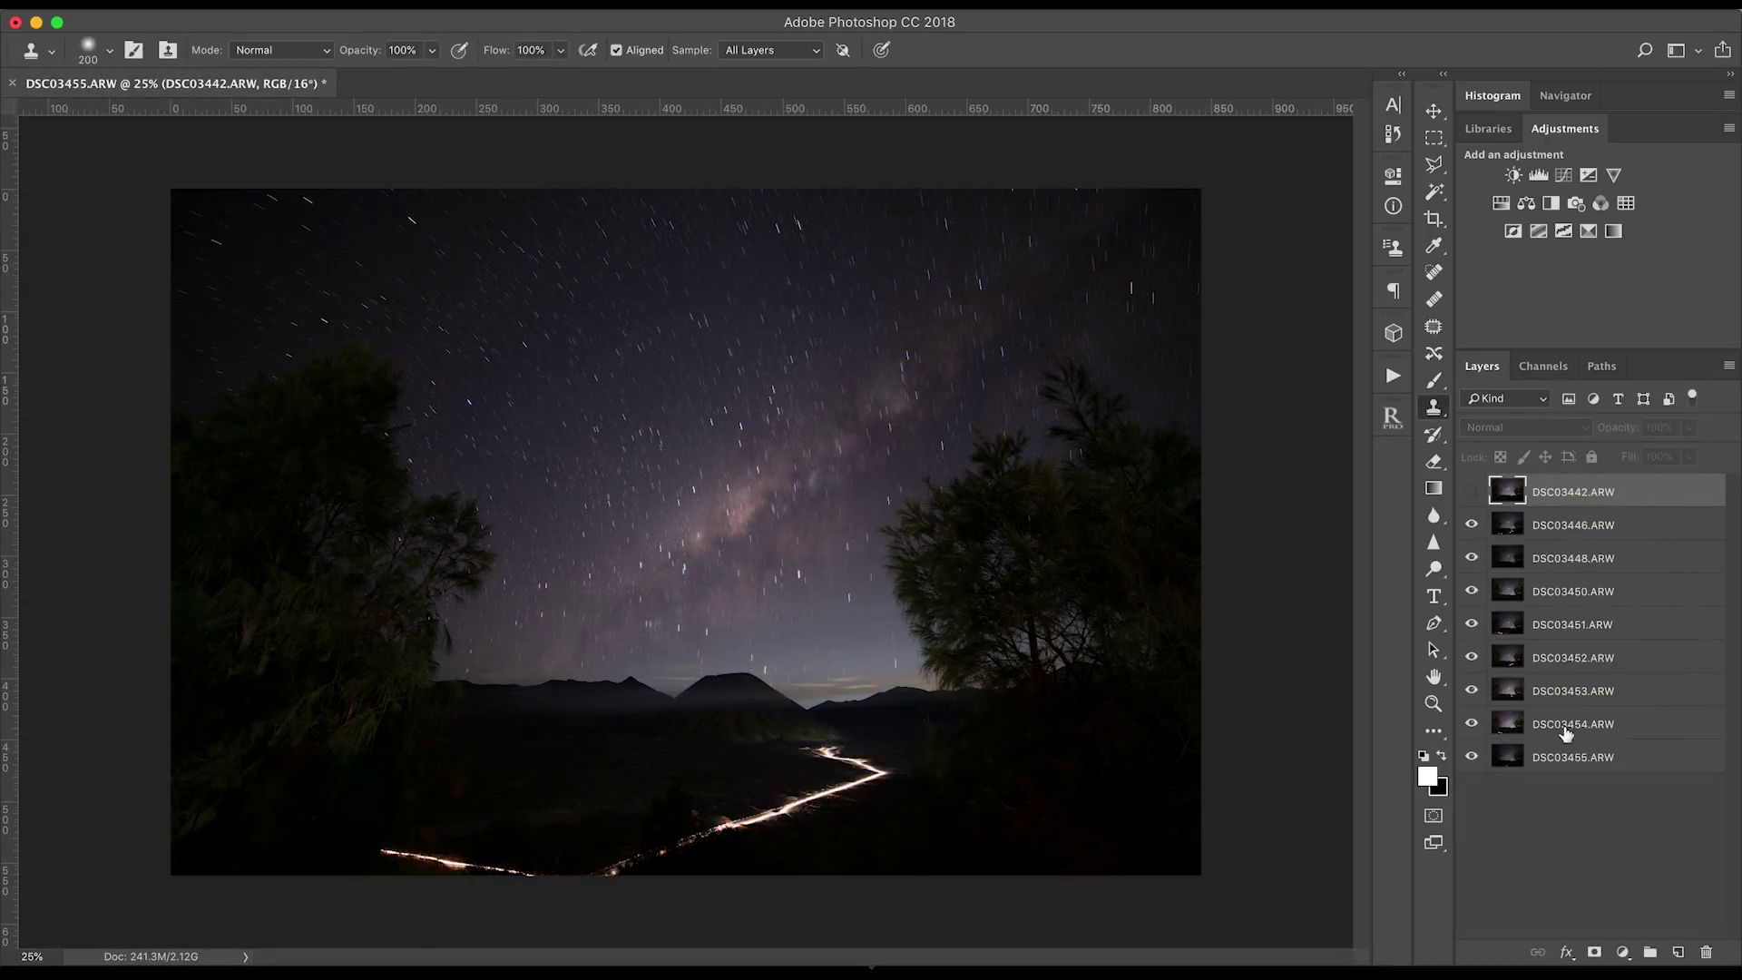
Step through layers DSC03446, DSC03448 and DSC03450, and show and hide the top DSC03442 exposure to compare it.
click(1564, 531)
click(1559, 560)
click(1562, 589)
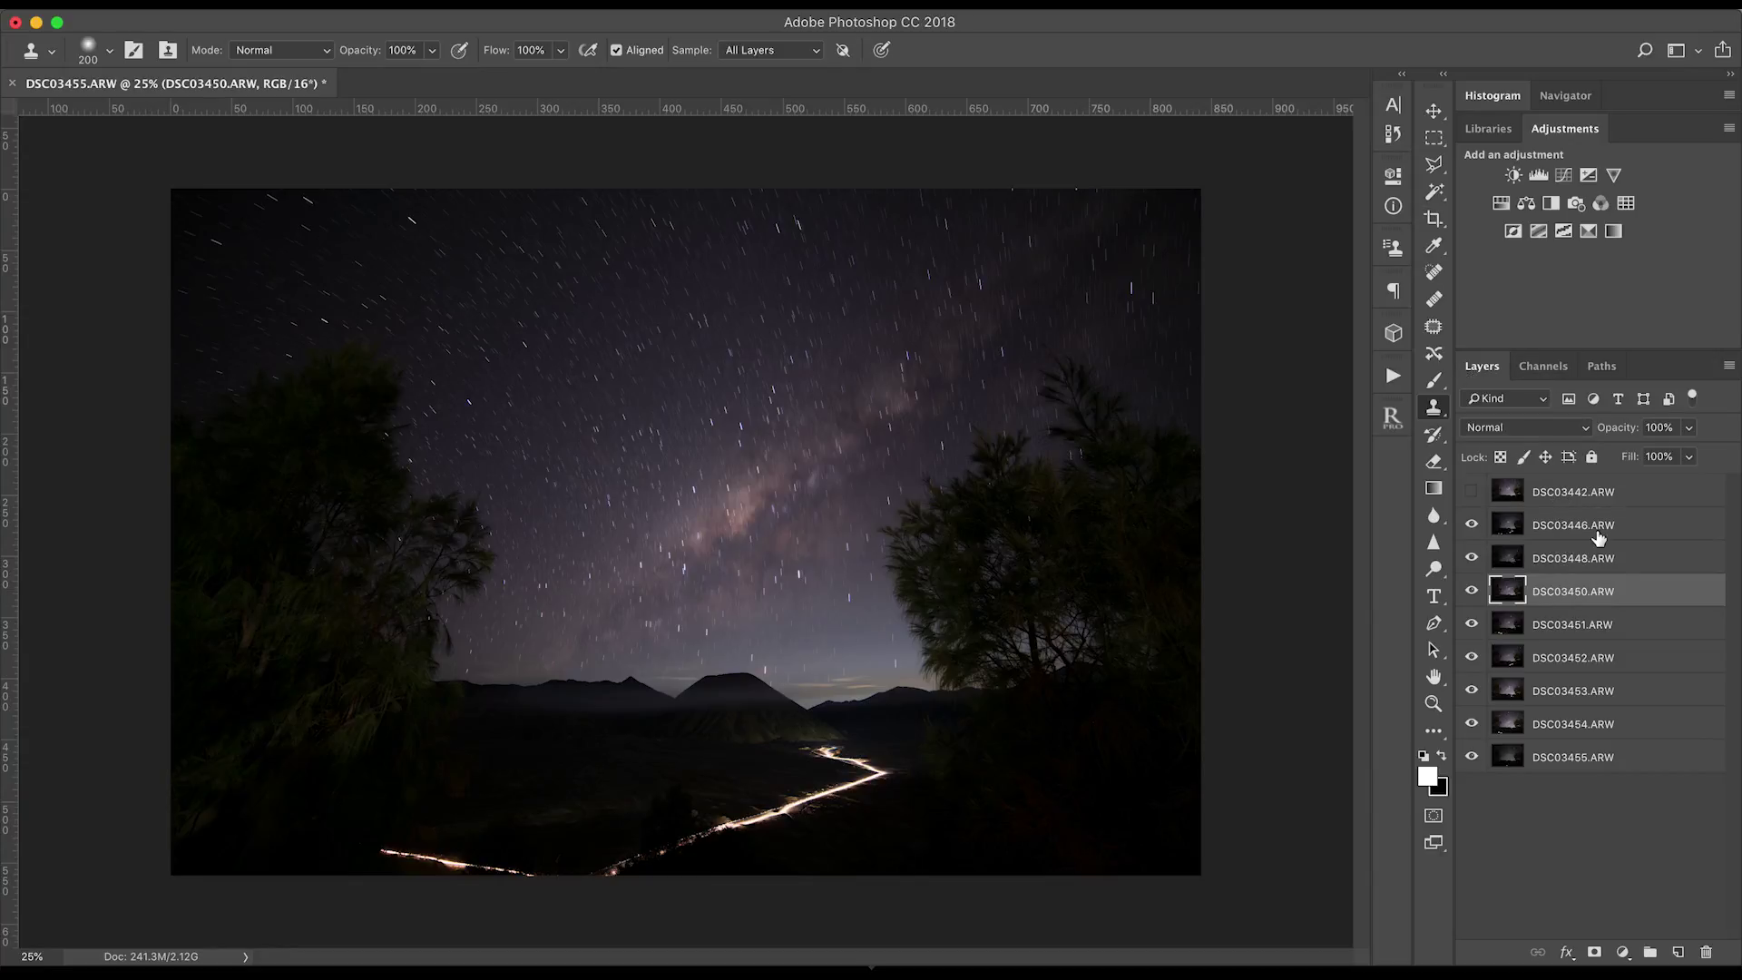
click(1471, 491)
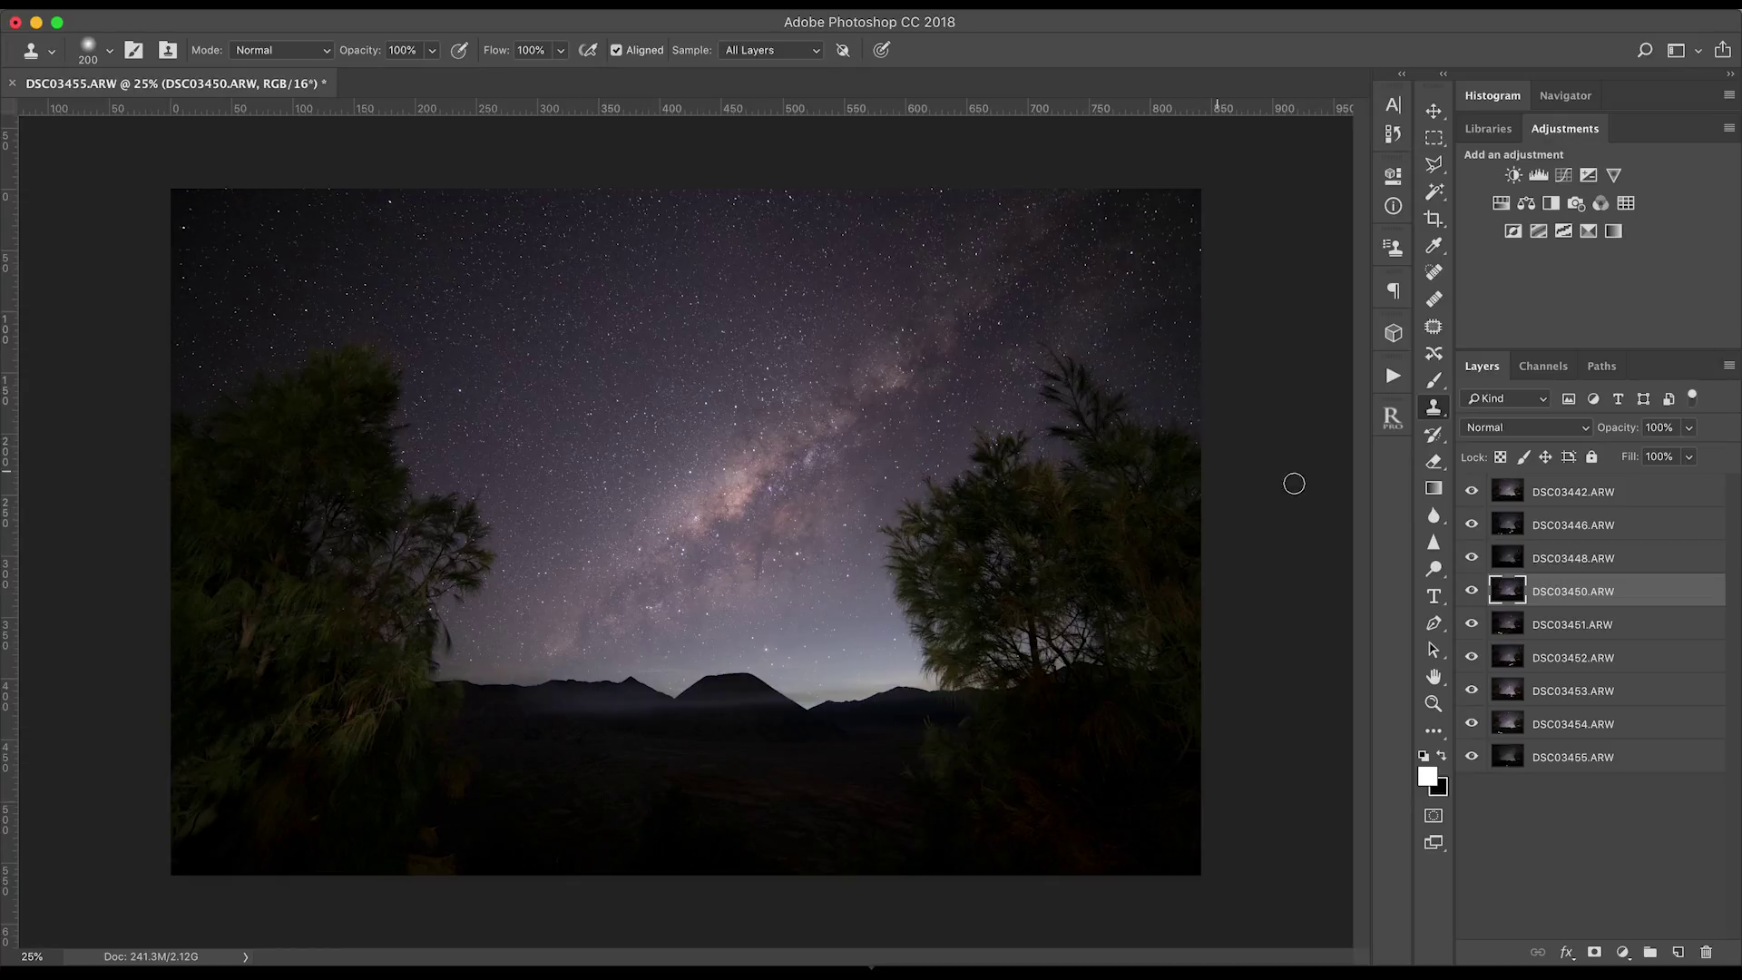
click(1471, 491)
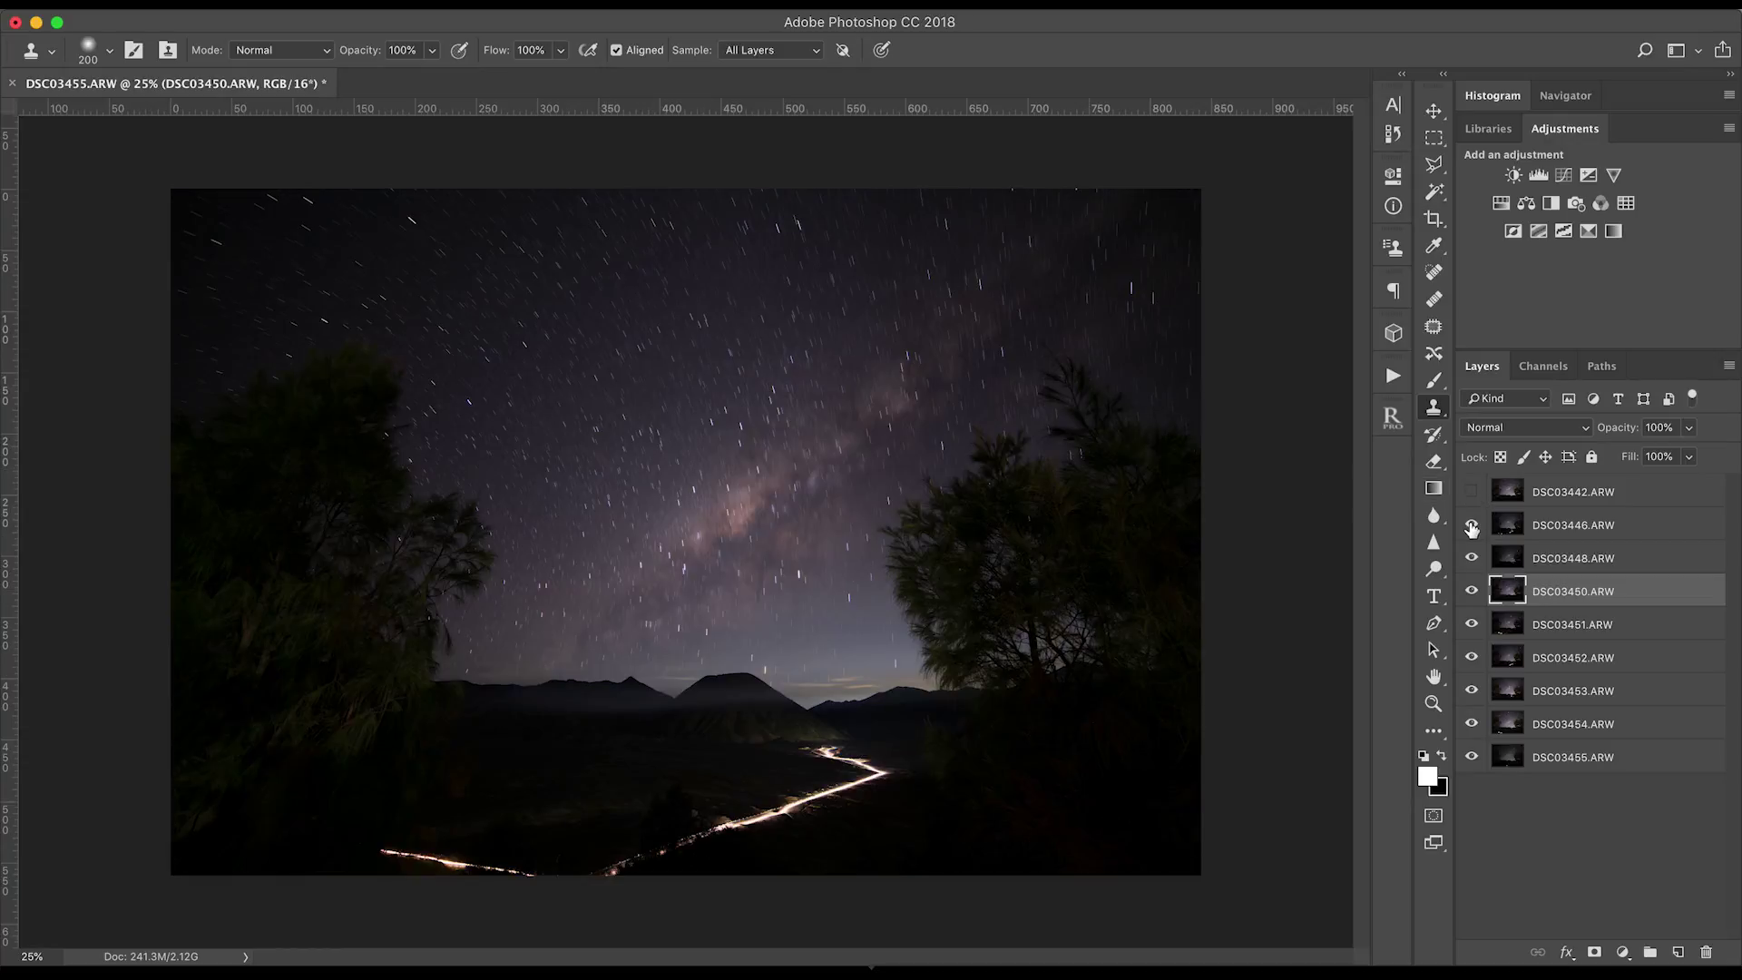
Hide layers DSC03446 to DSC03451 one after another to view the exposures beneath, and show them again.
click(1472, 525)
click(1472, 558)
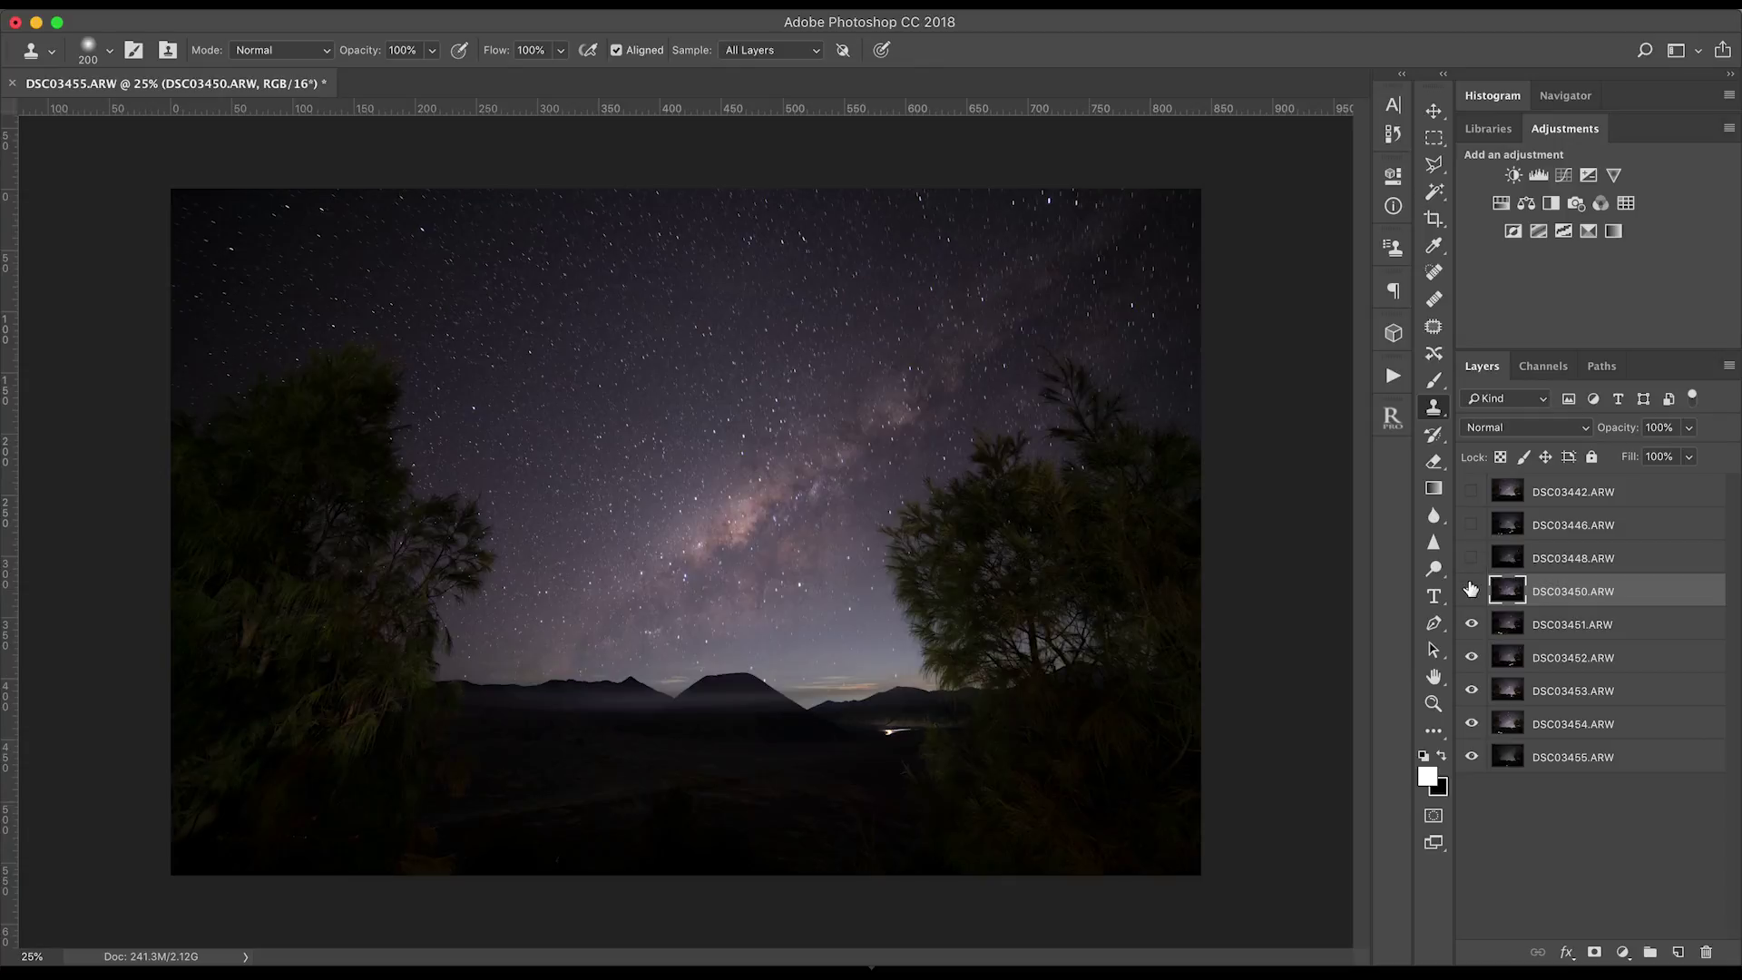
click(1471, 591)
click(1472, 625)
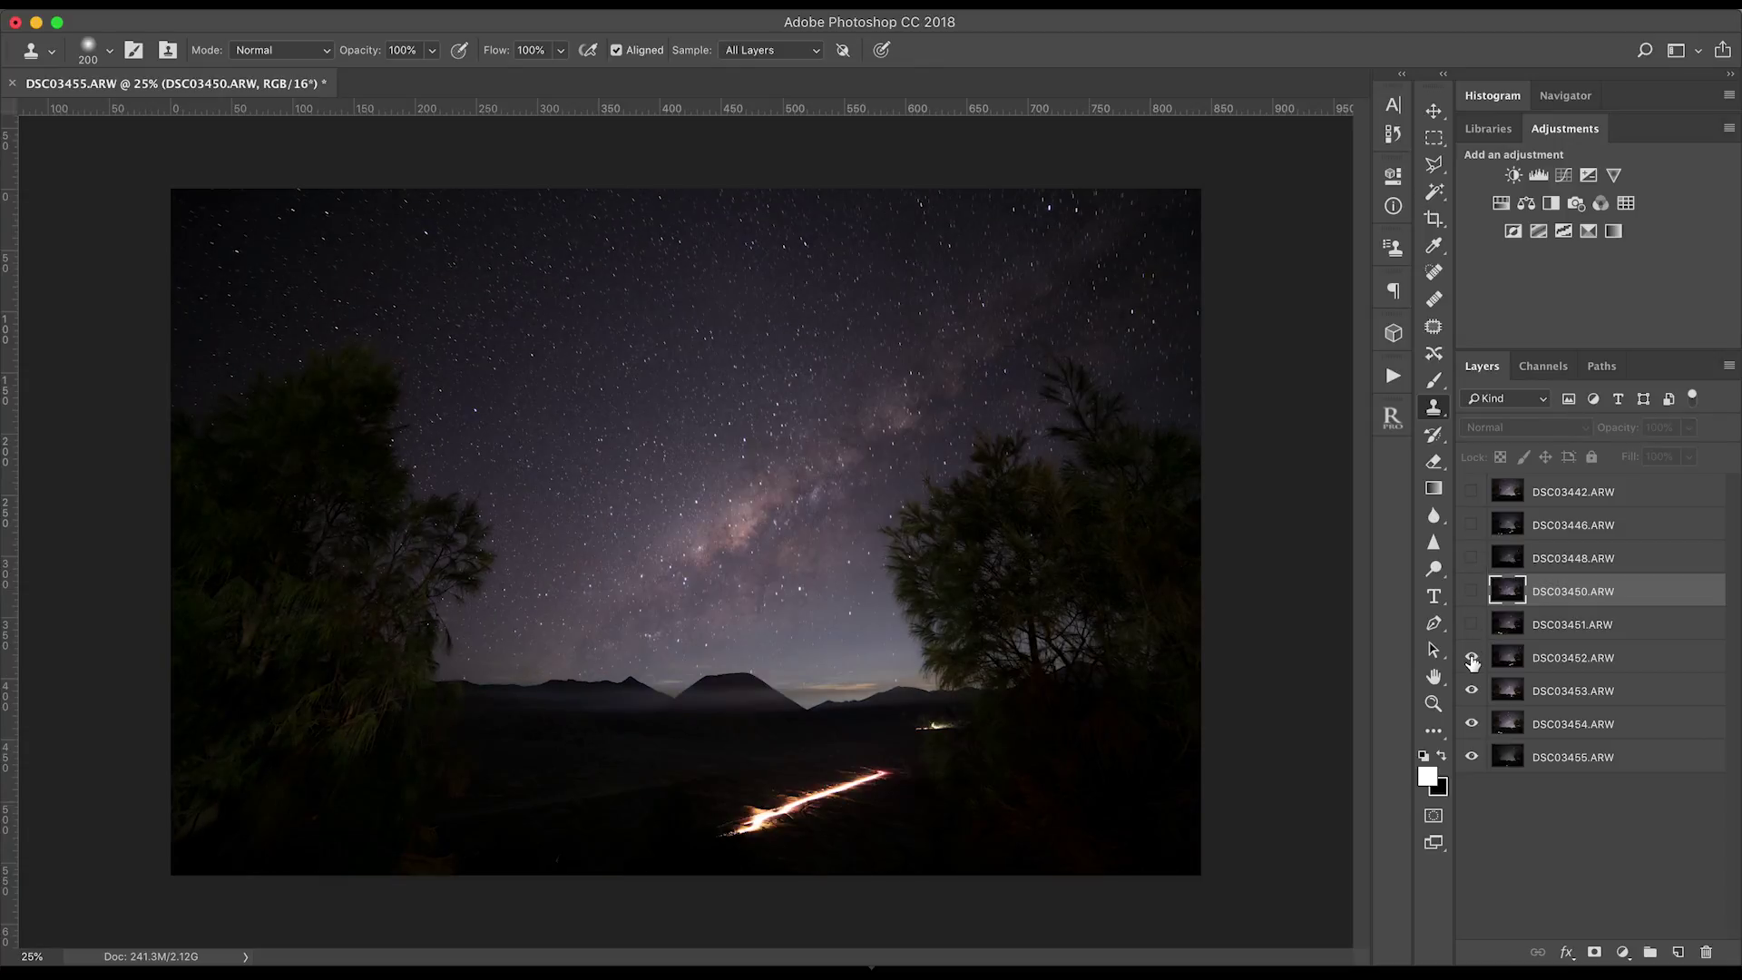
drag(1471, 624, 1472, 526)
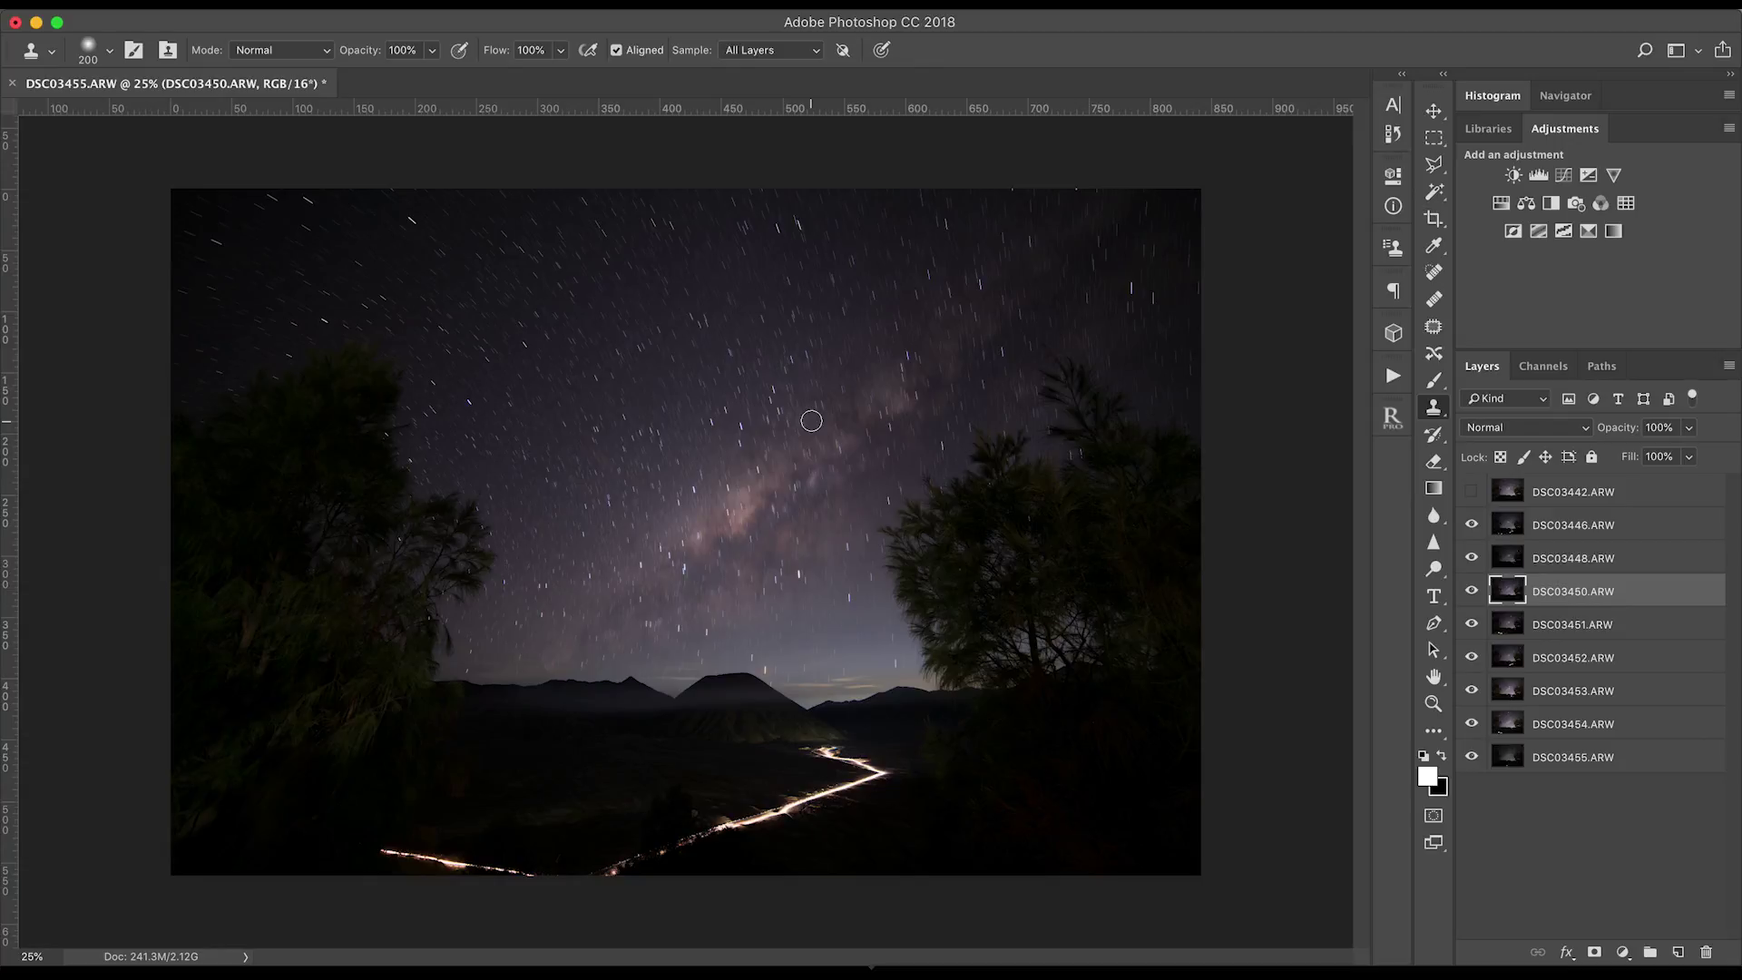
Select the DSC03446 layer and toggle the visibility of DSC03442 and DSC03446 to compare the two exposures.
key(alt+bracketright)
key(alt+bracketright)
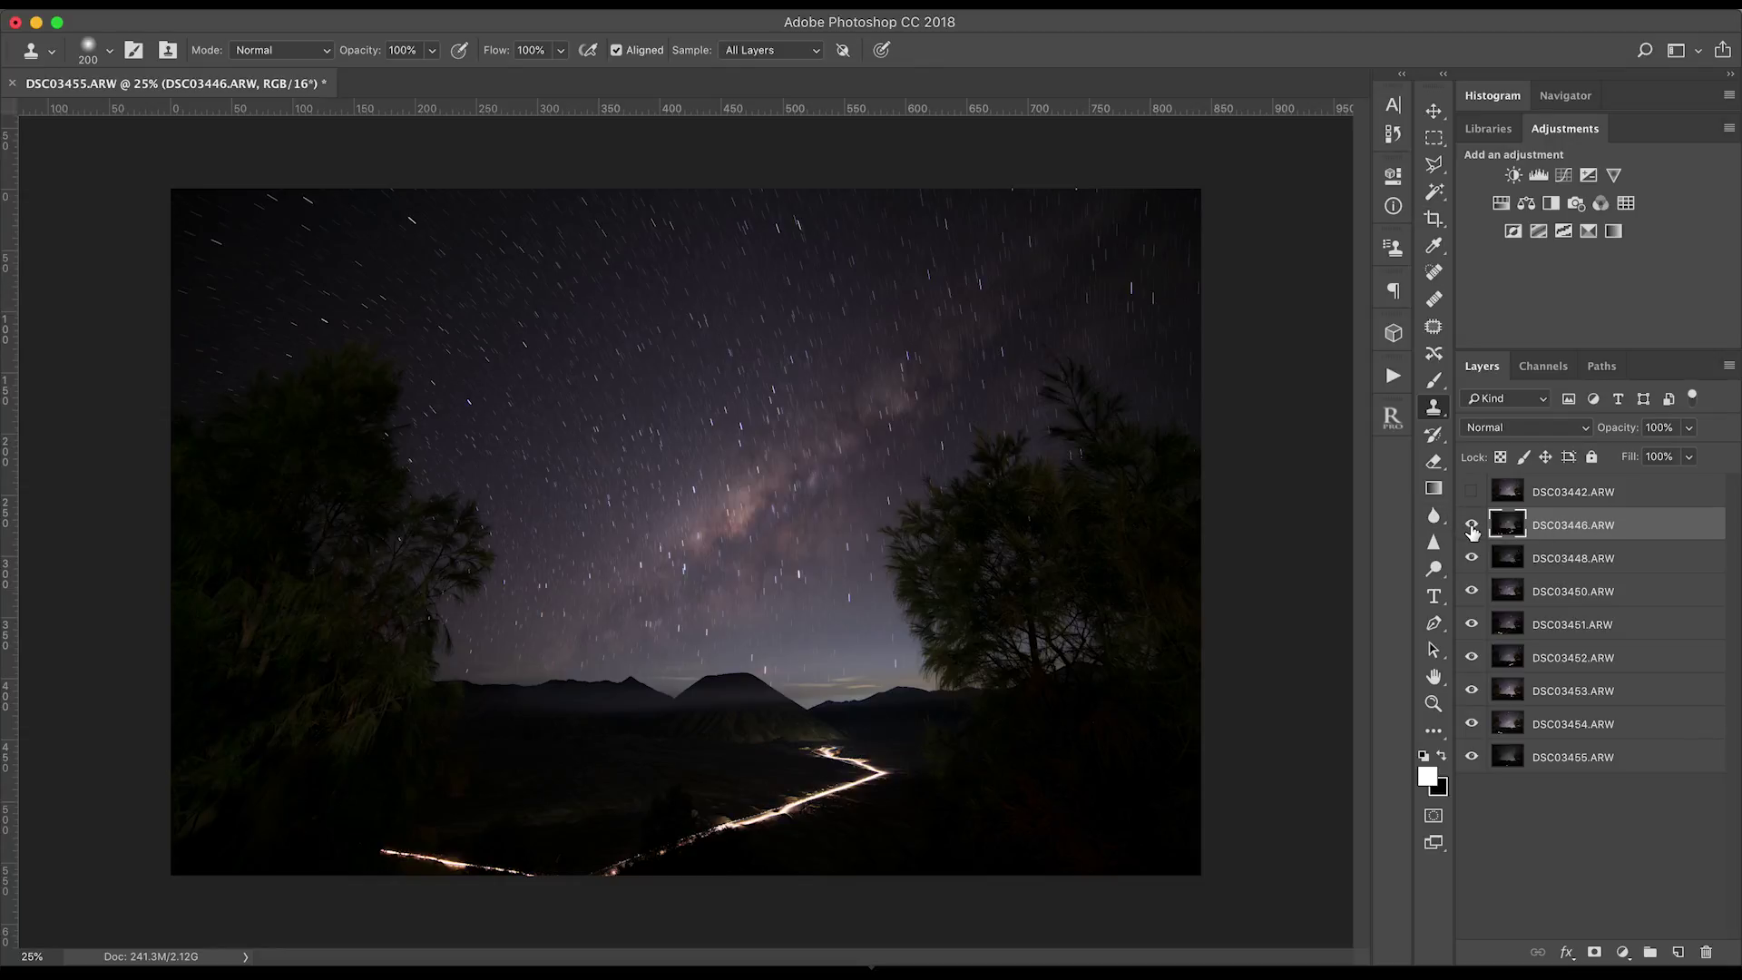
click(1472, 492)
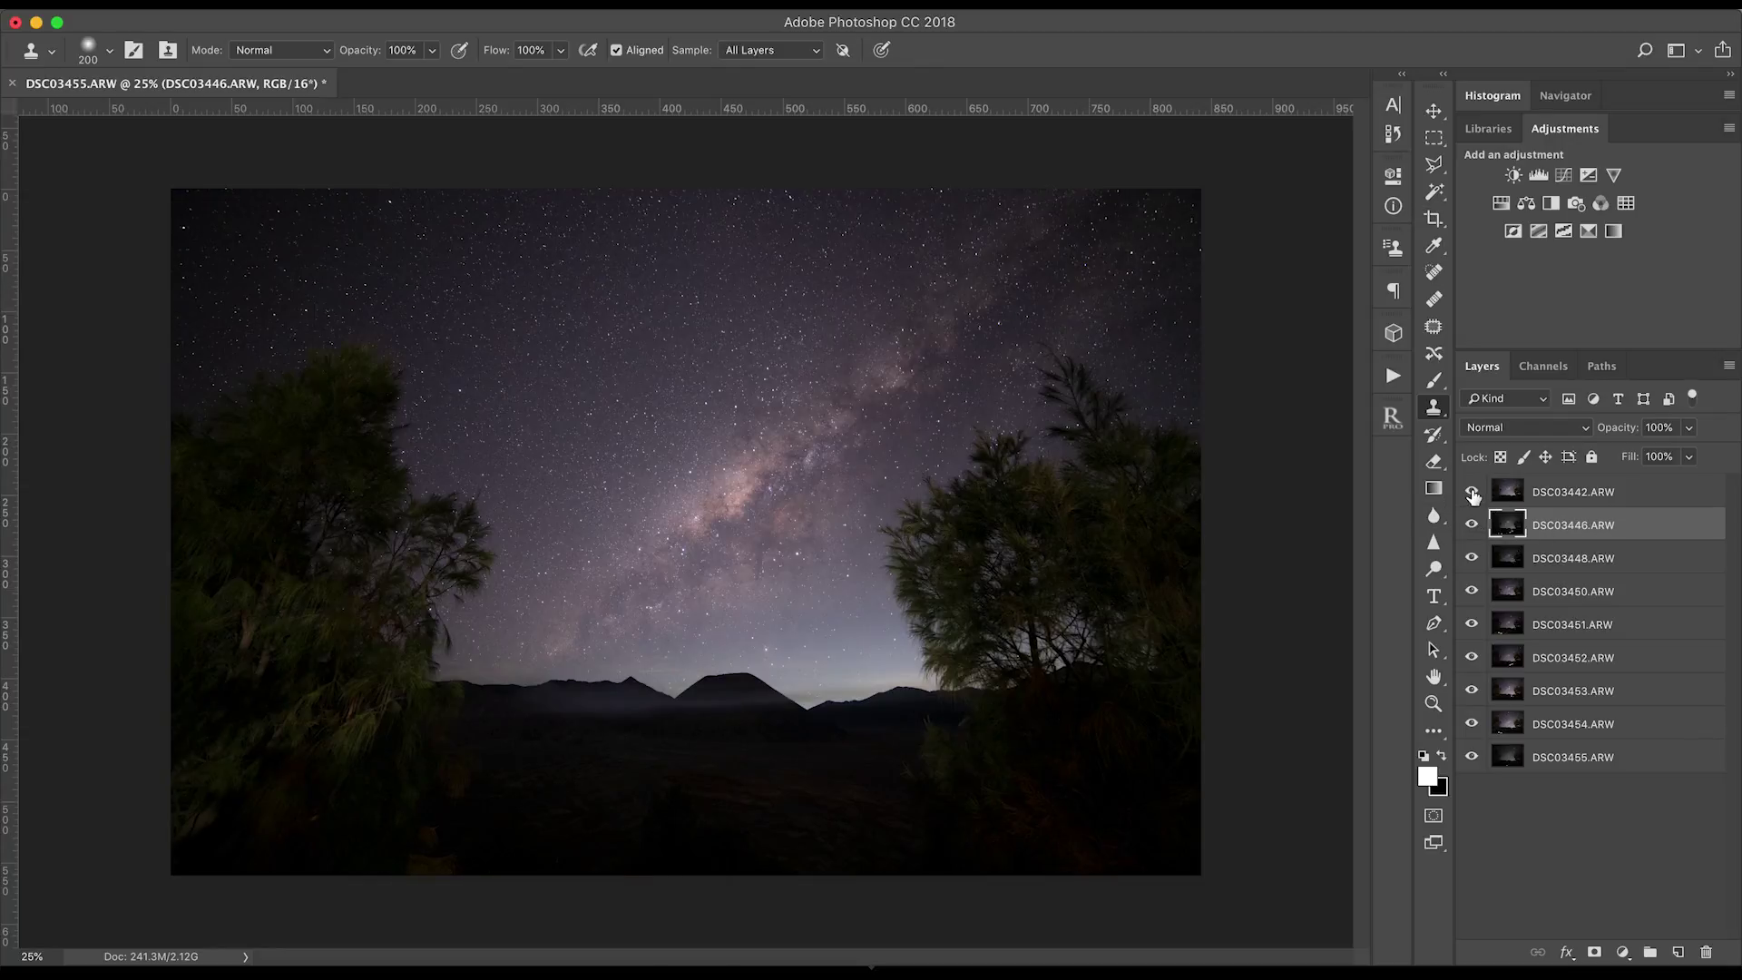
click(1472, 493)
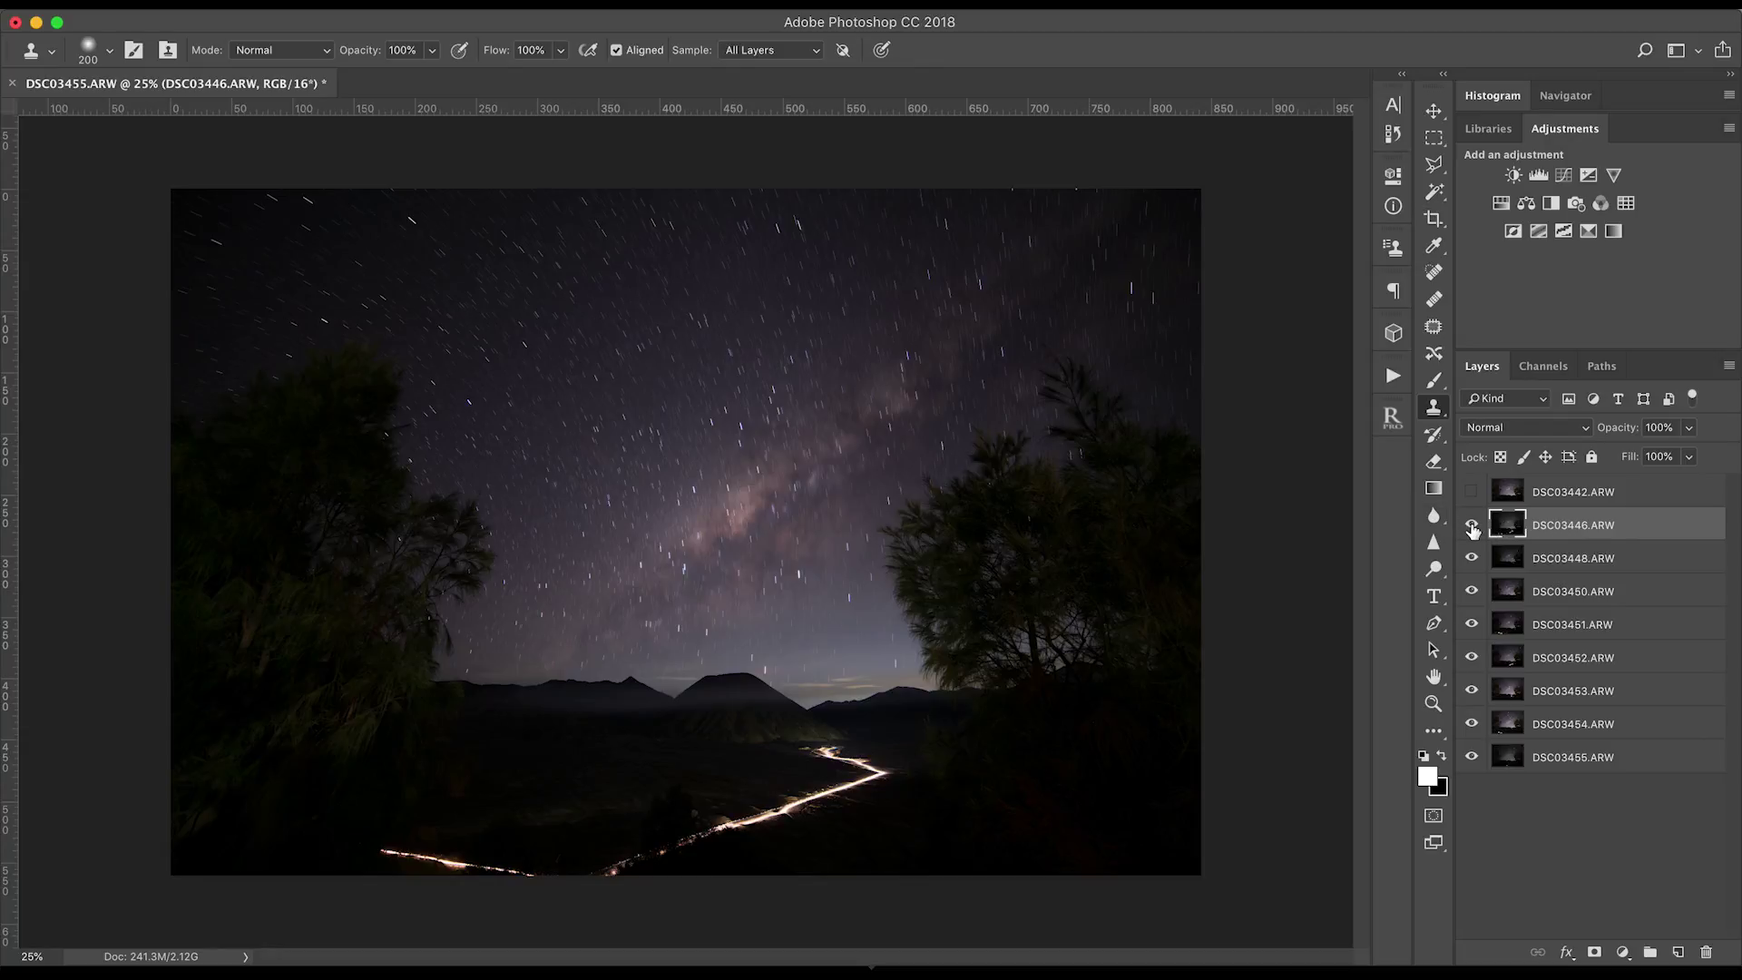
click(1472, 526)
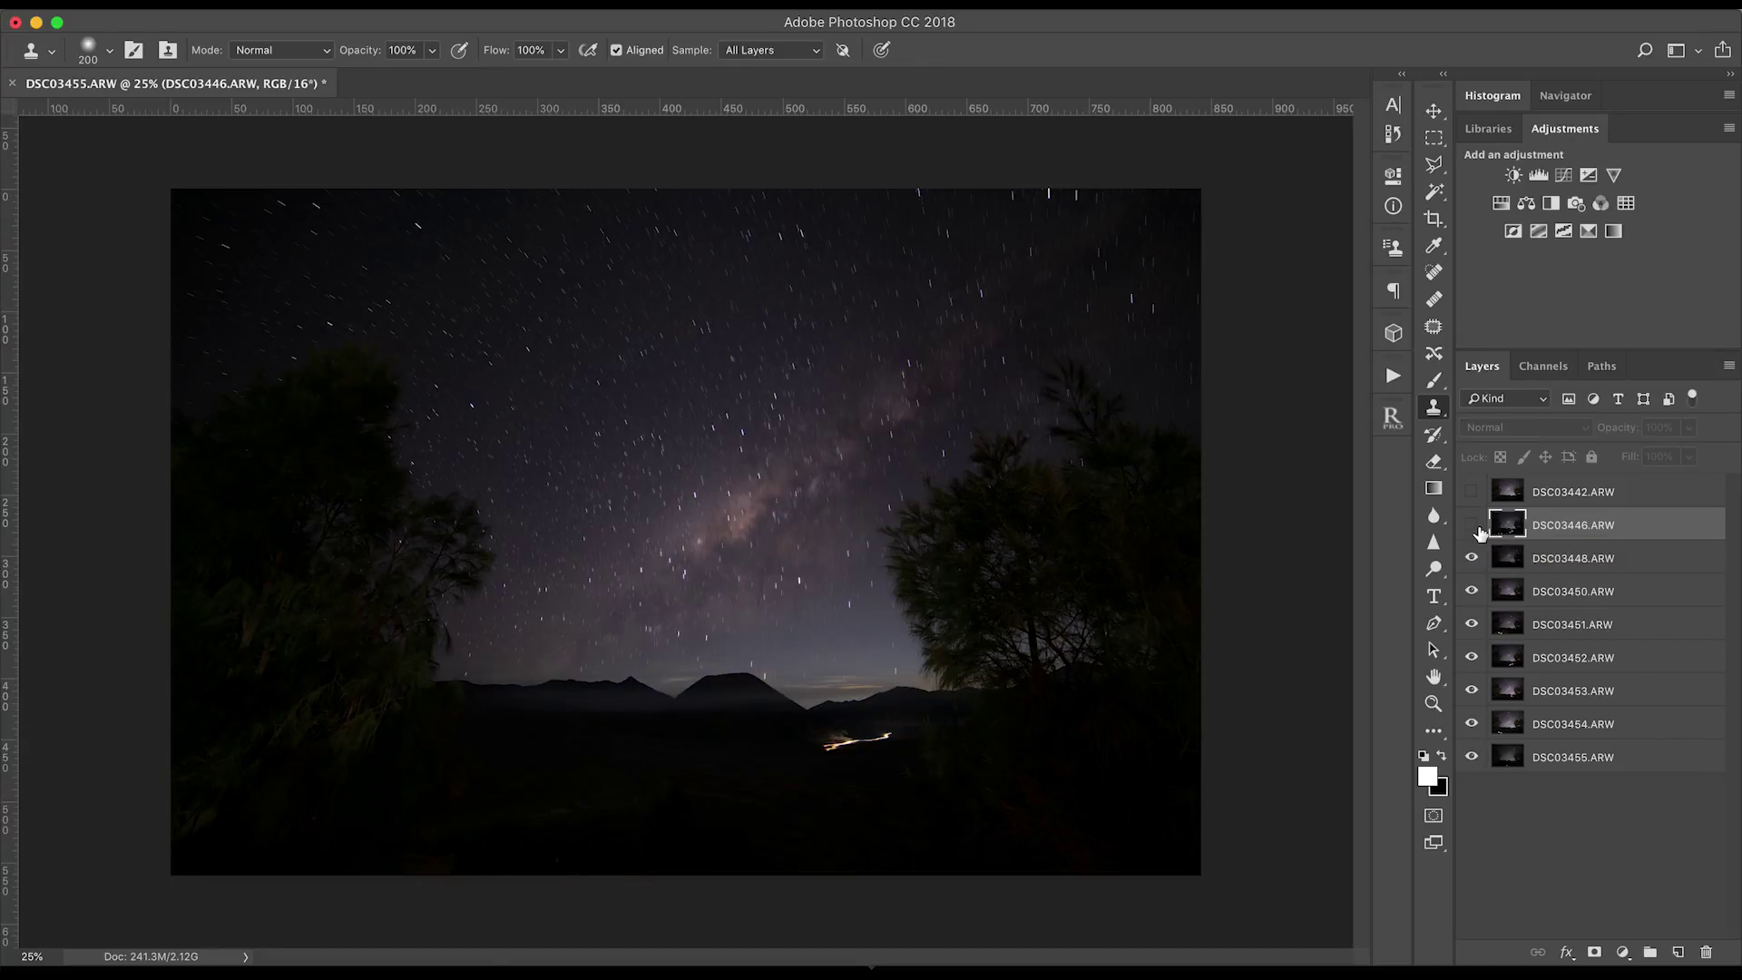
click(1472, 527)
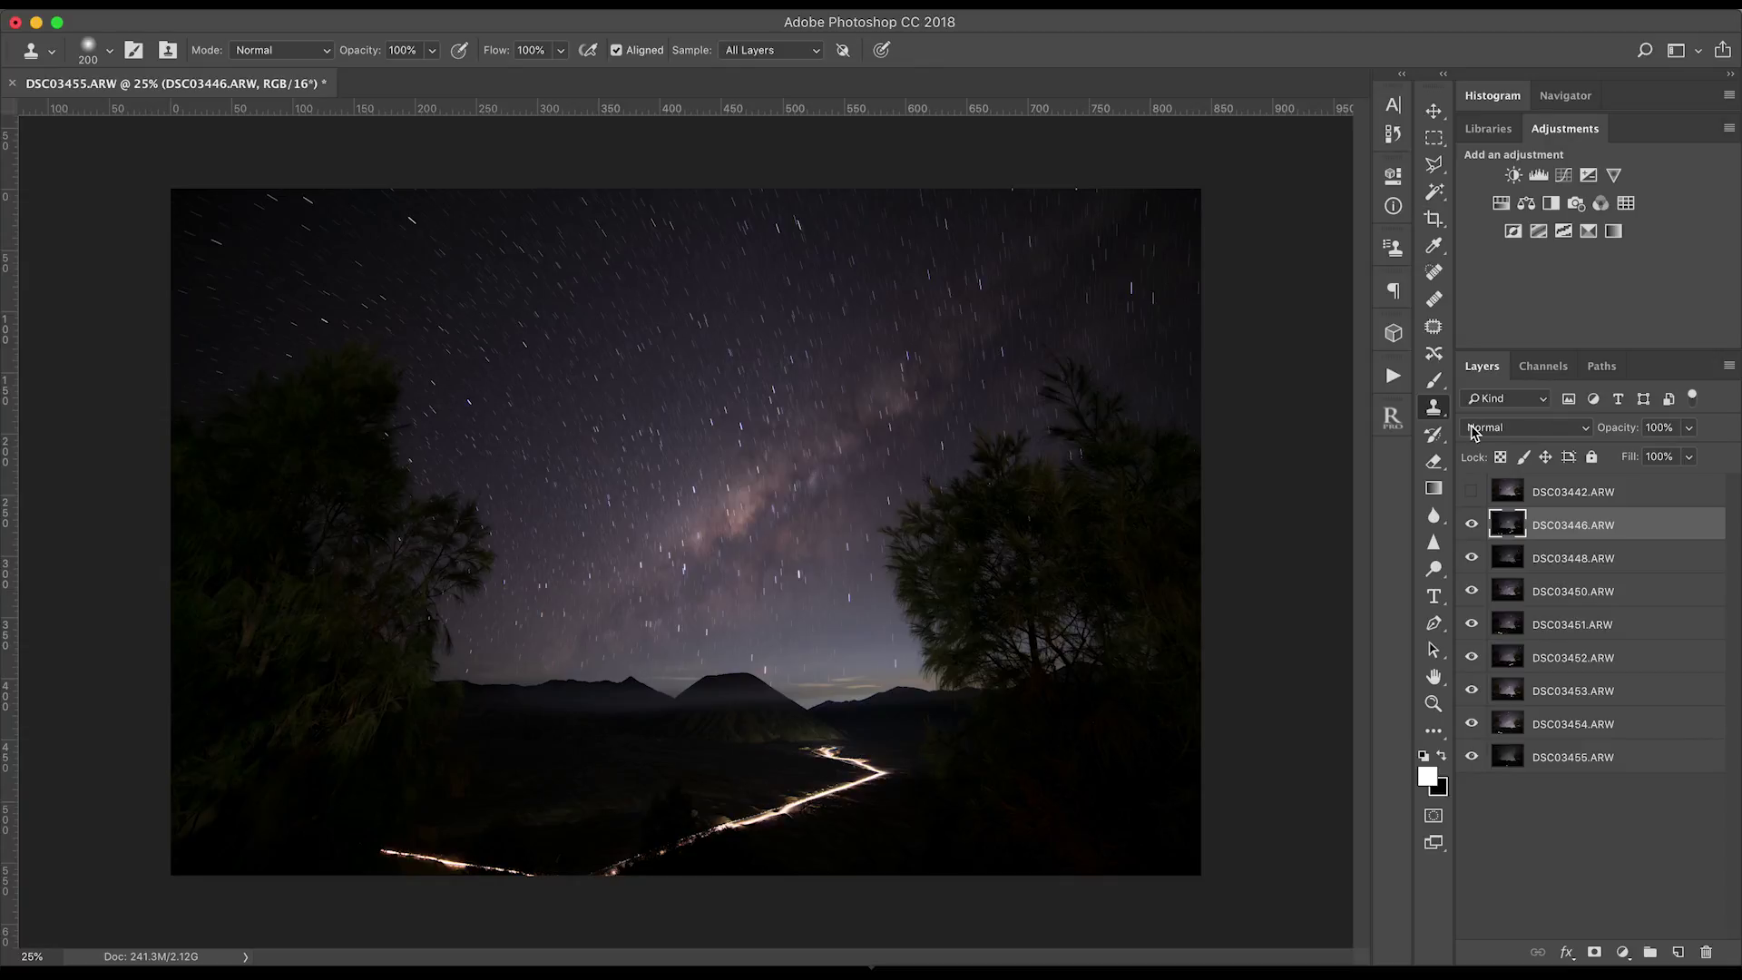
Set the DSC03446 layer's blend mode to Lighten and toggle its visibility to check the blend.
click(1524, 428)
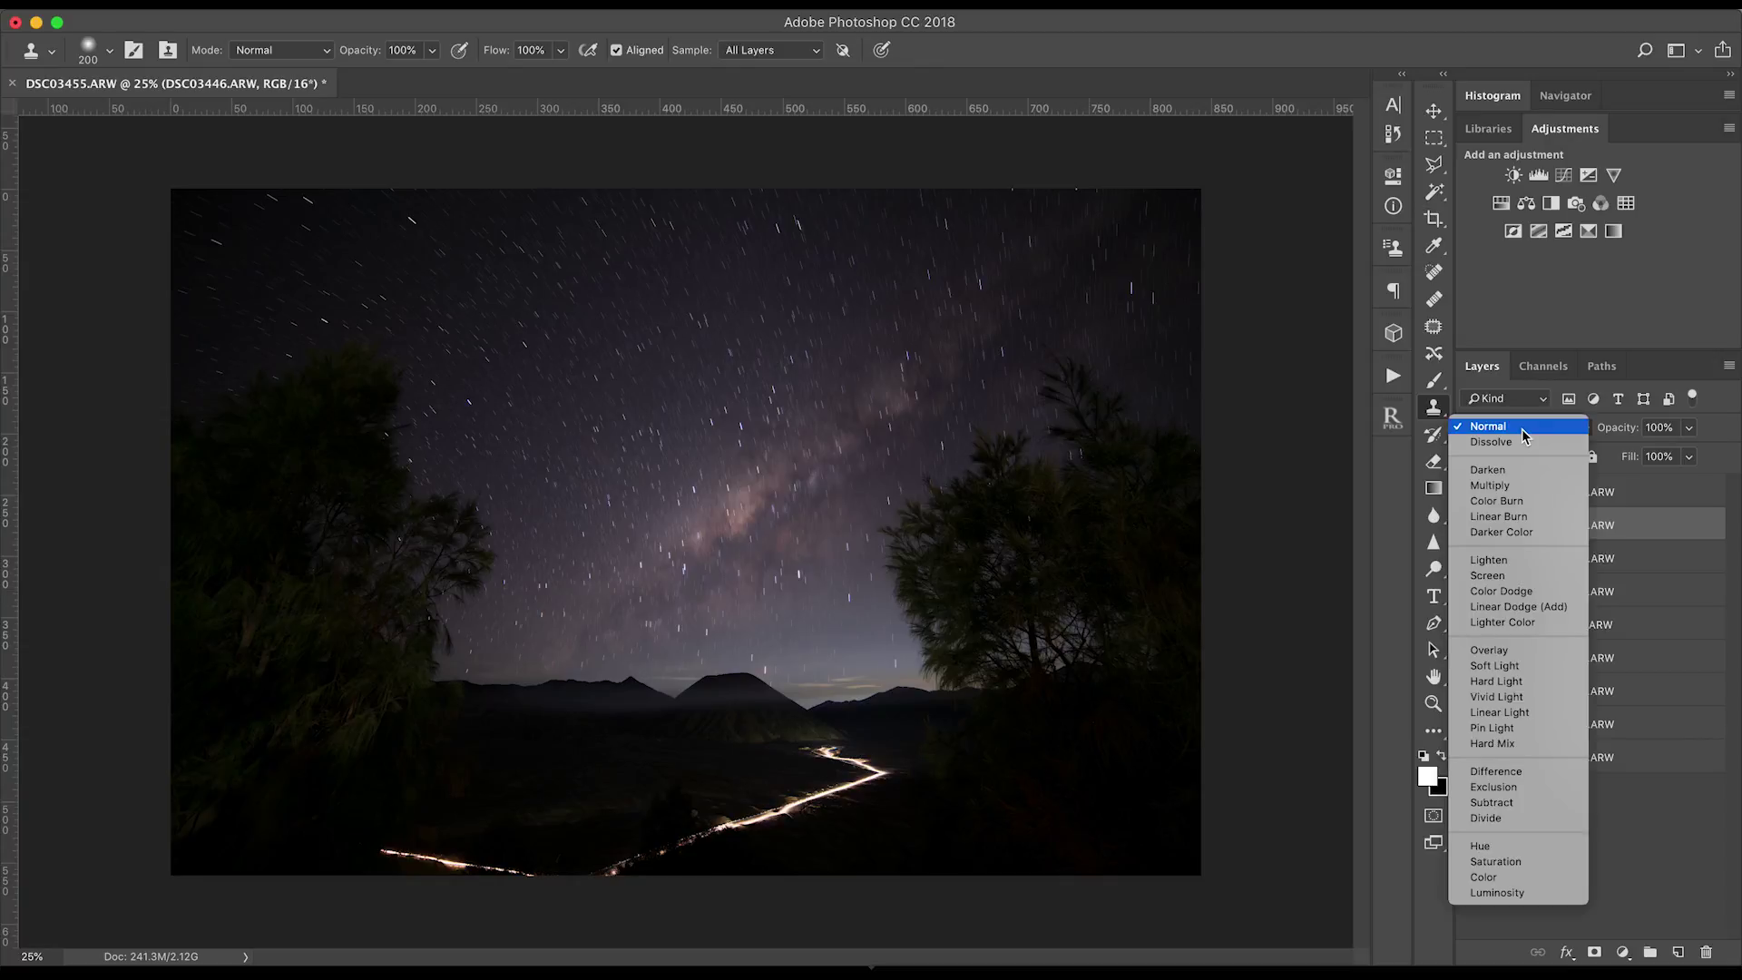
click(1515, 560)
click(1472, 525)
click(1472, 526)
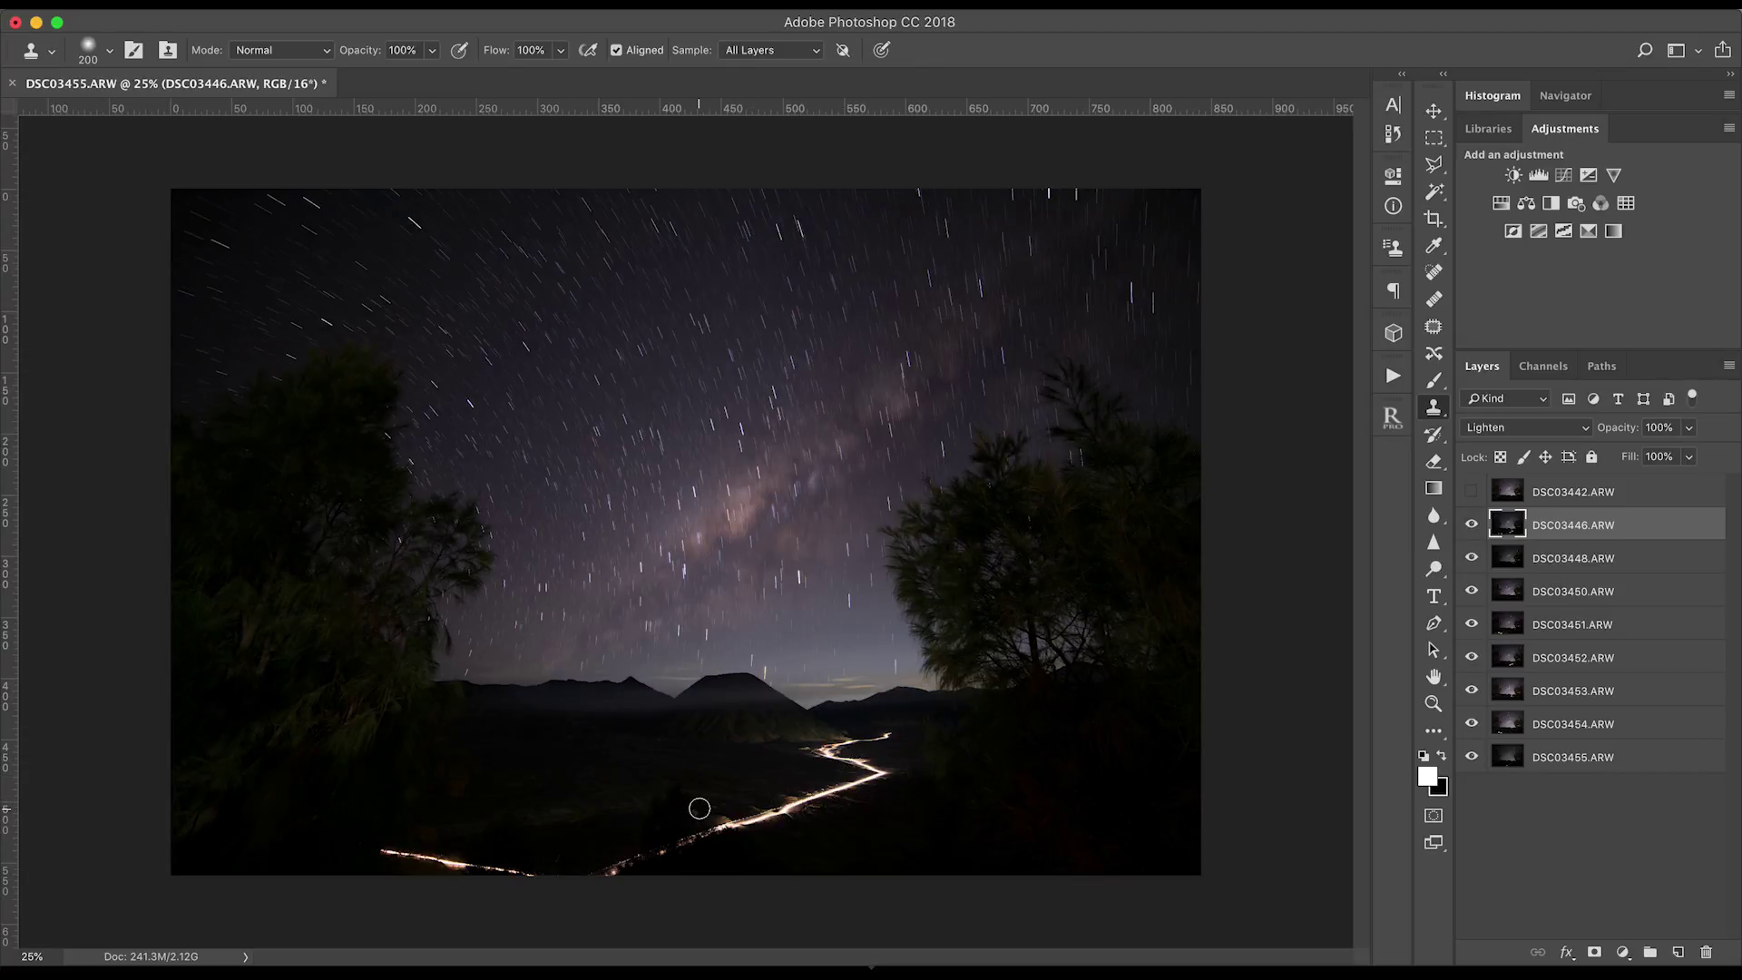
Set the blend mode of layers DSC03448, DSC03450 and DSC03451 to Lighten.
click(1550, 561)
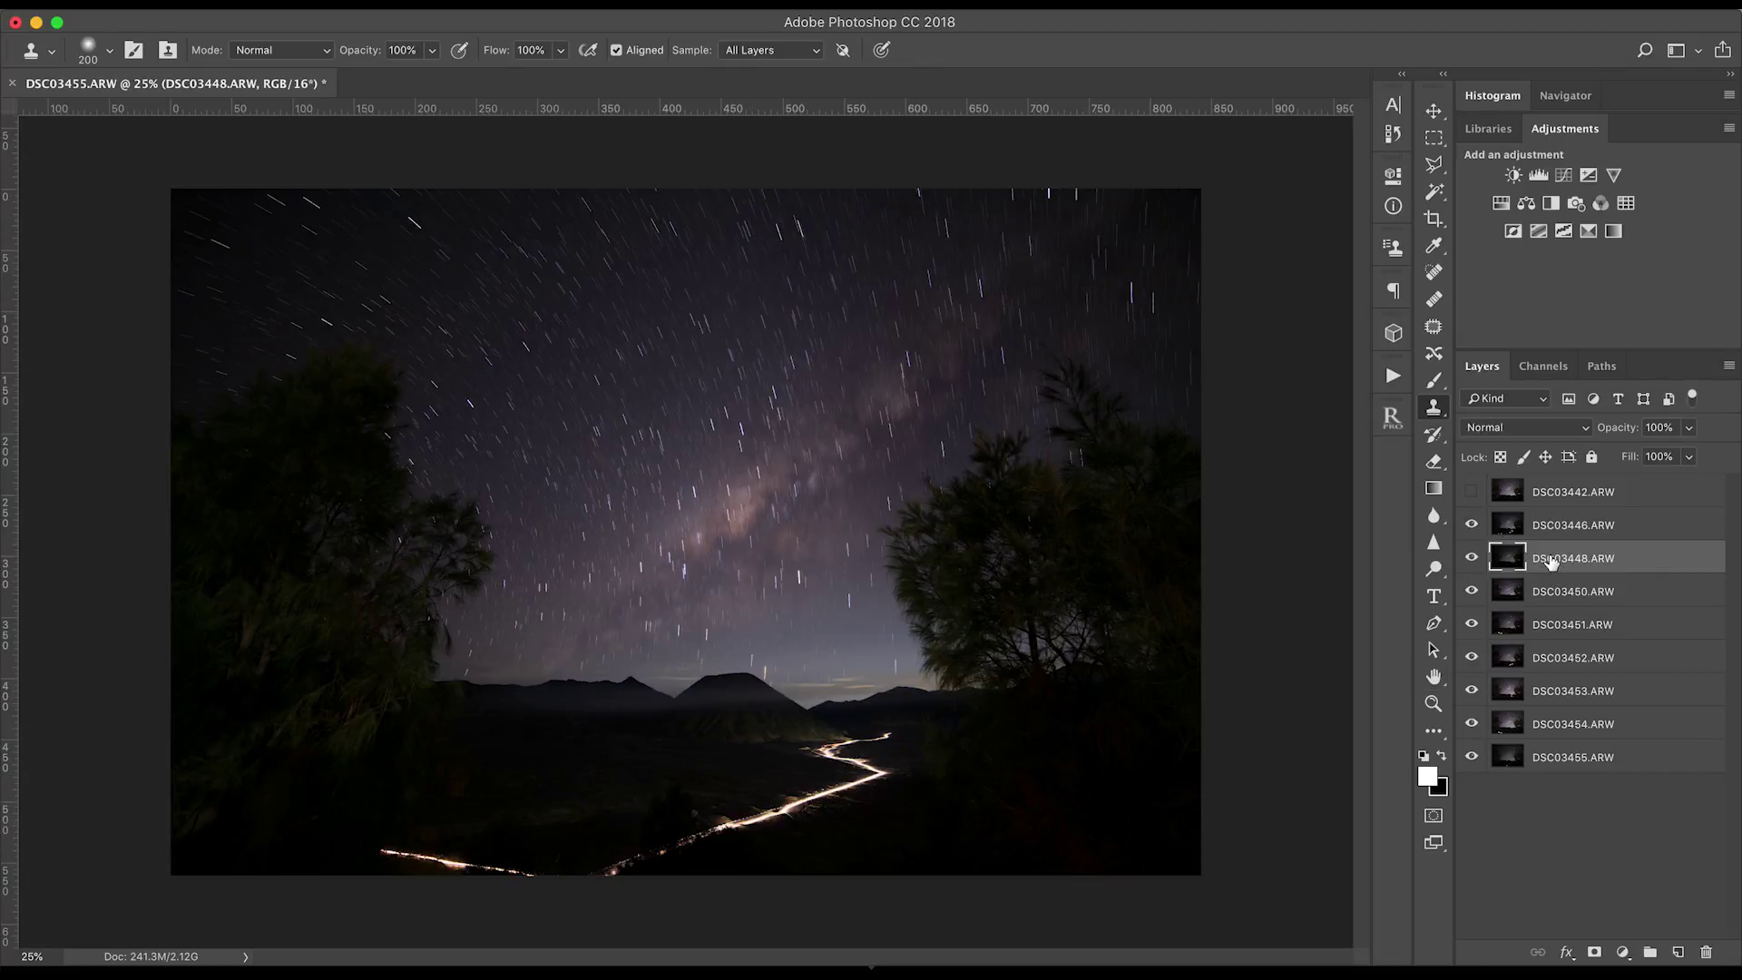
click(1530, 434)
click(1511, 560)
click(1561, 592)
click(1522, 434)
click(1506, 560)
click(1553, 624)
click(1530, 432)
click(1506, 559)
Set the blend mode of layers DSC03452, DSC03453 and DSC03454 to Lighten.
click(1553, 658)
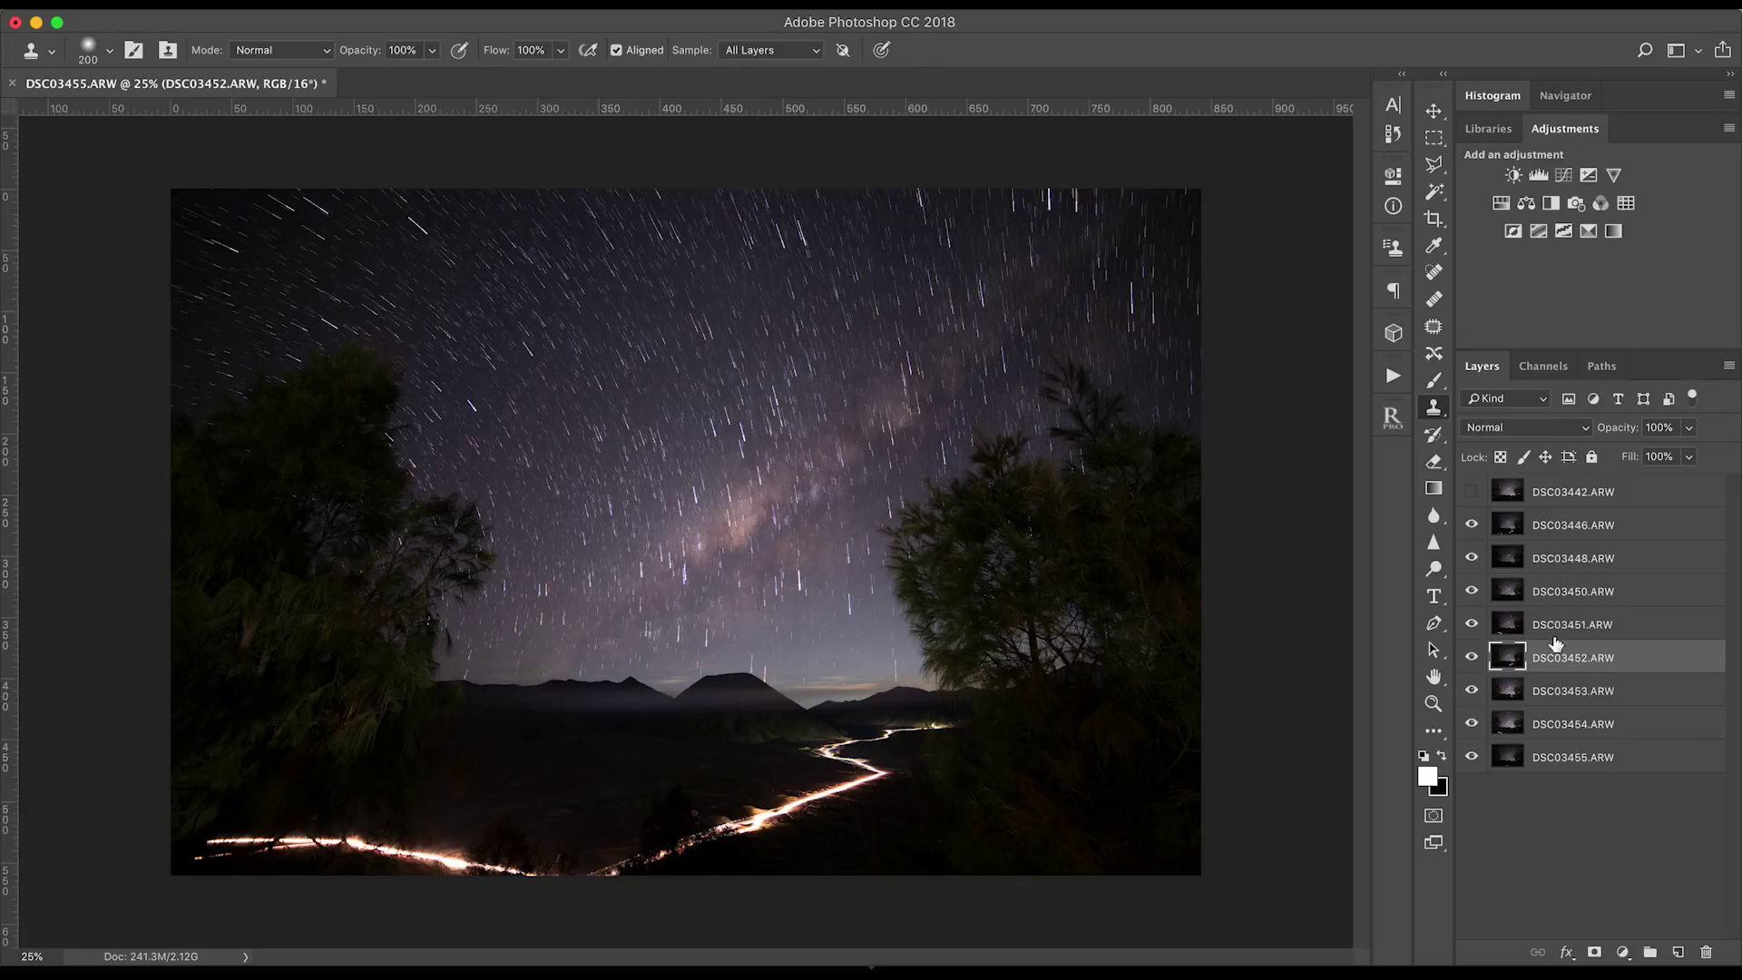
click(1530, 432)
click(1506, 559)
click(1561, 691)
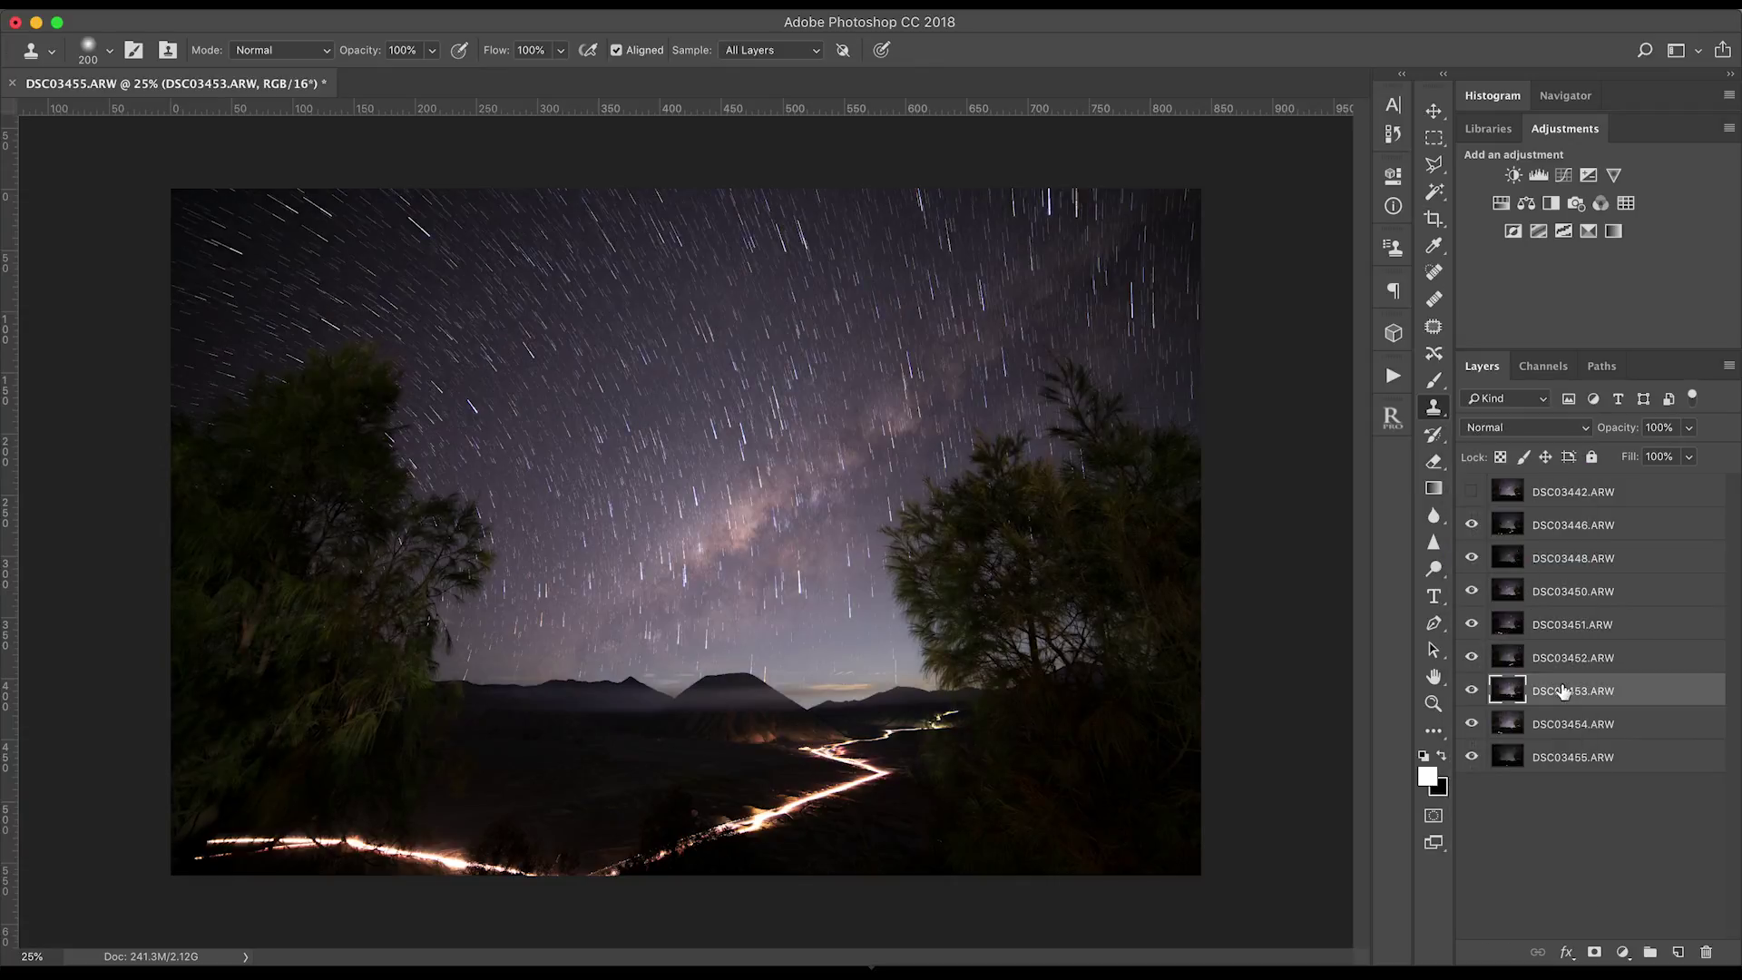
click(1539, 434)
click(1506, 560)
click(1554, 723)
click(1530, 432)
click(1513, 560)
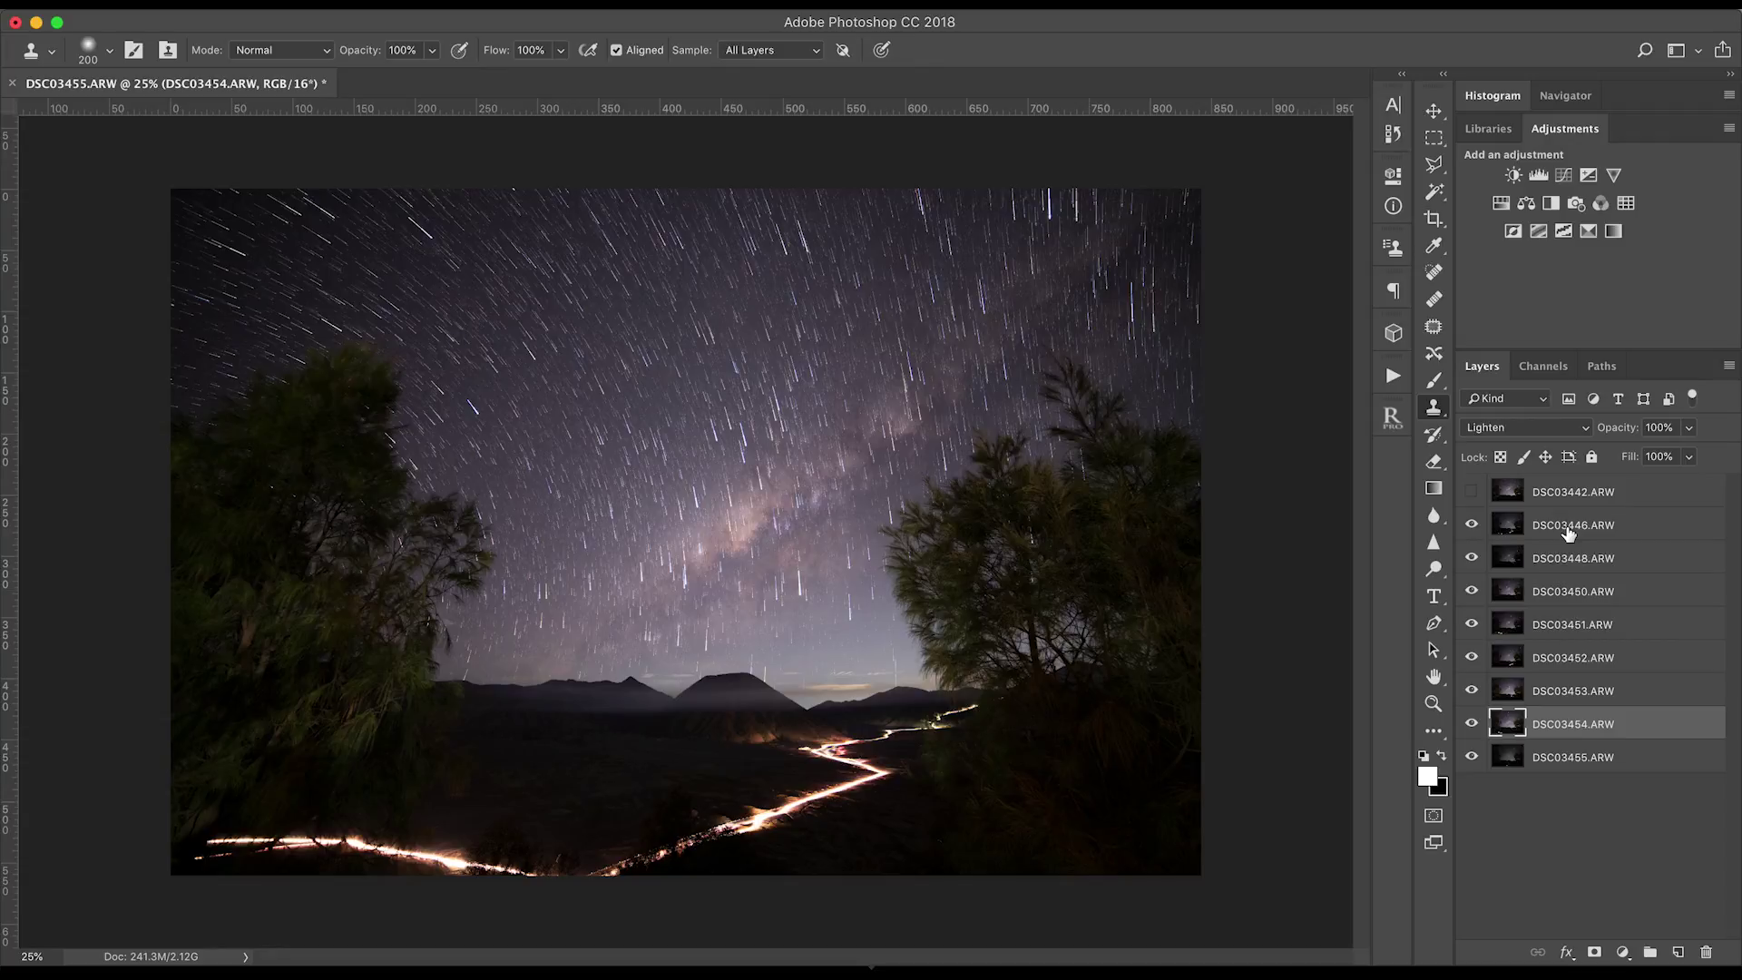
Switch DSC03446 temporarily to Normal and back to Lighten to compare the light trails with and without blending.
click(1525, 427)
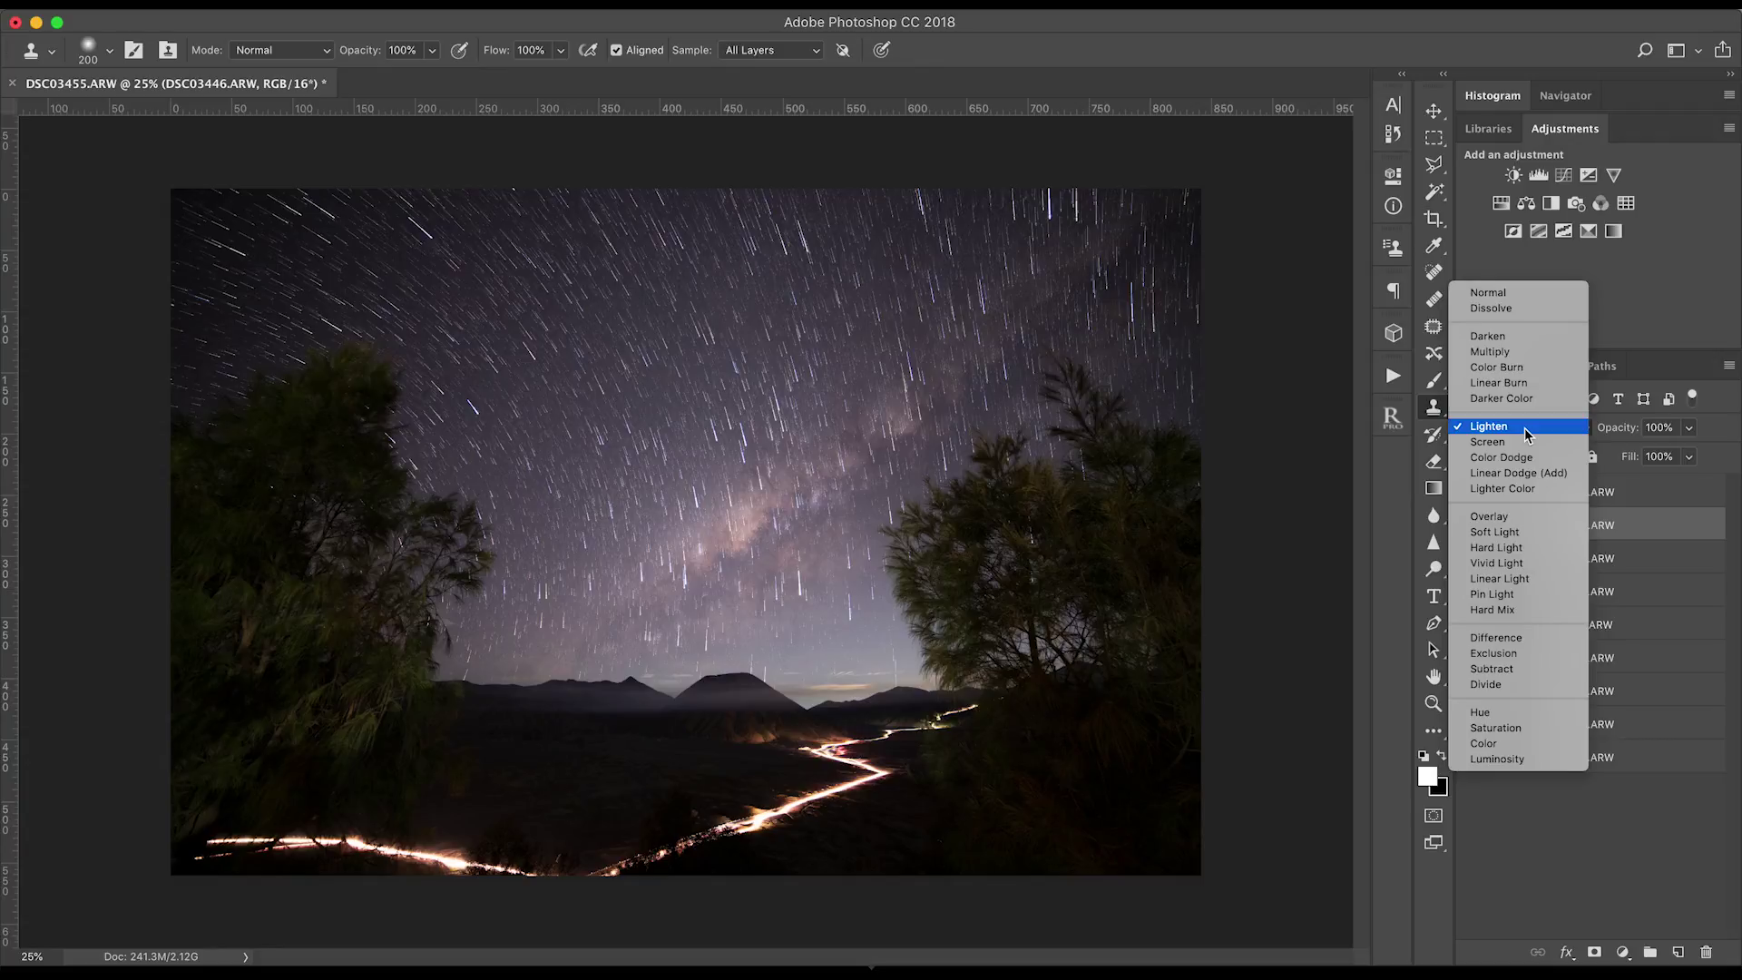
click(1524, 427)
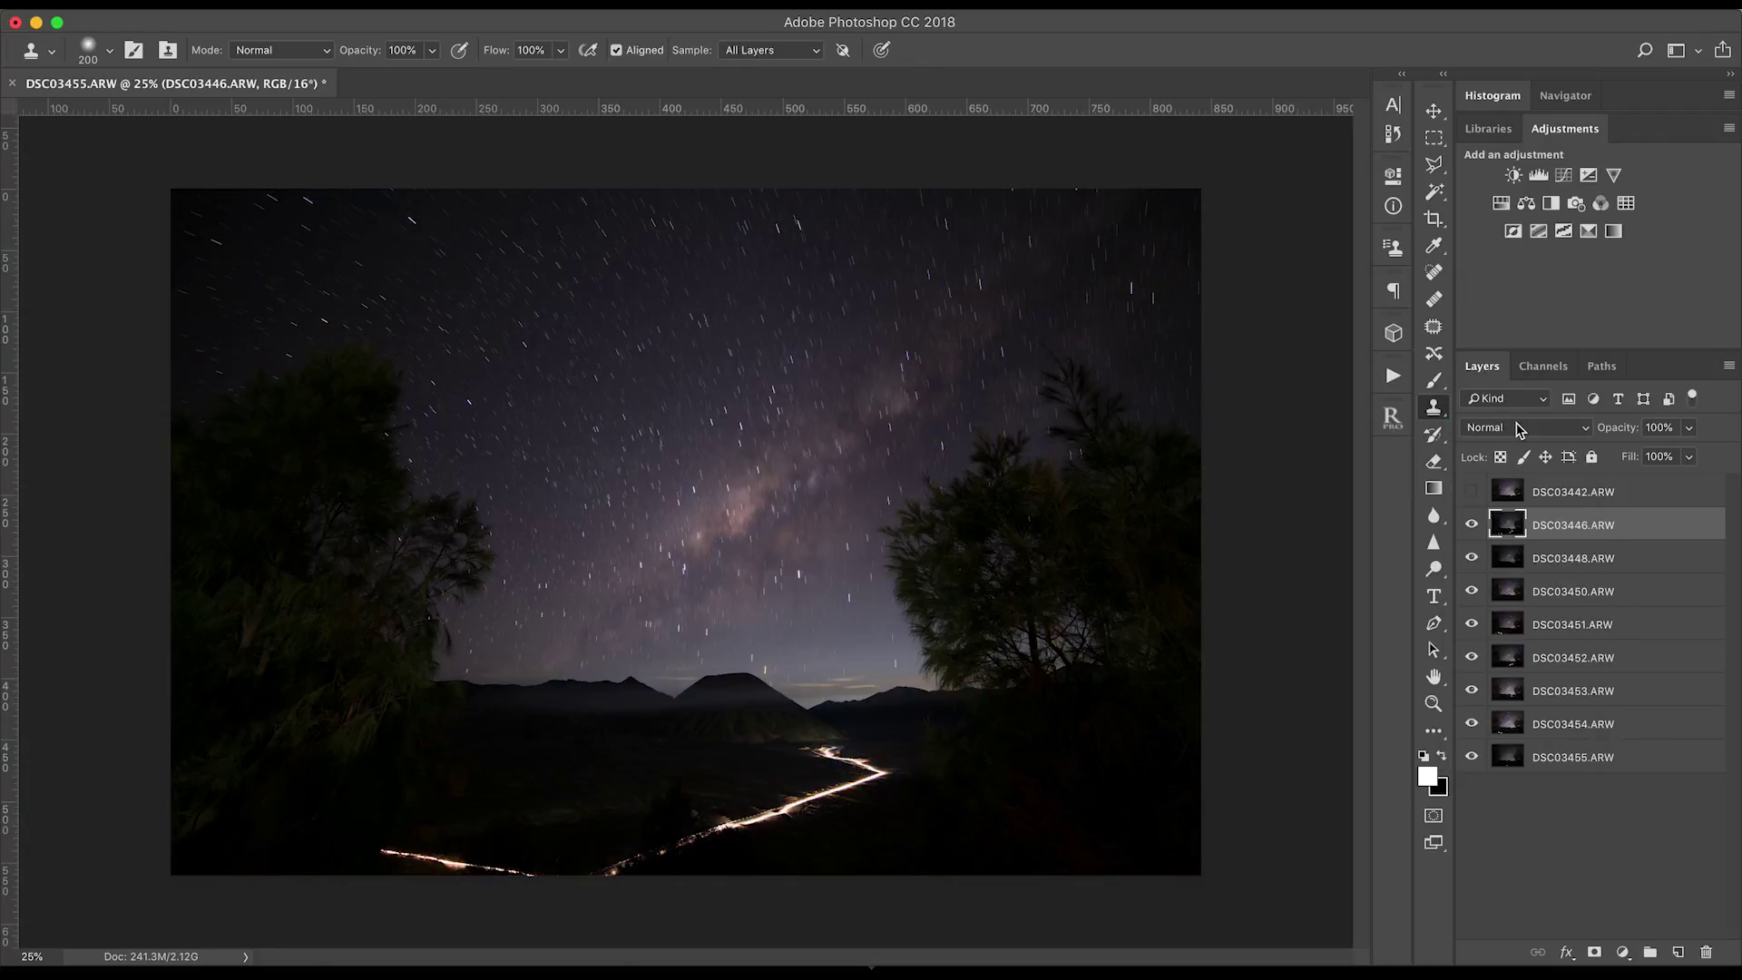
click(1525, 428)
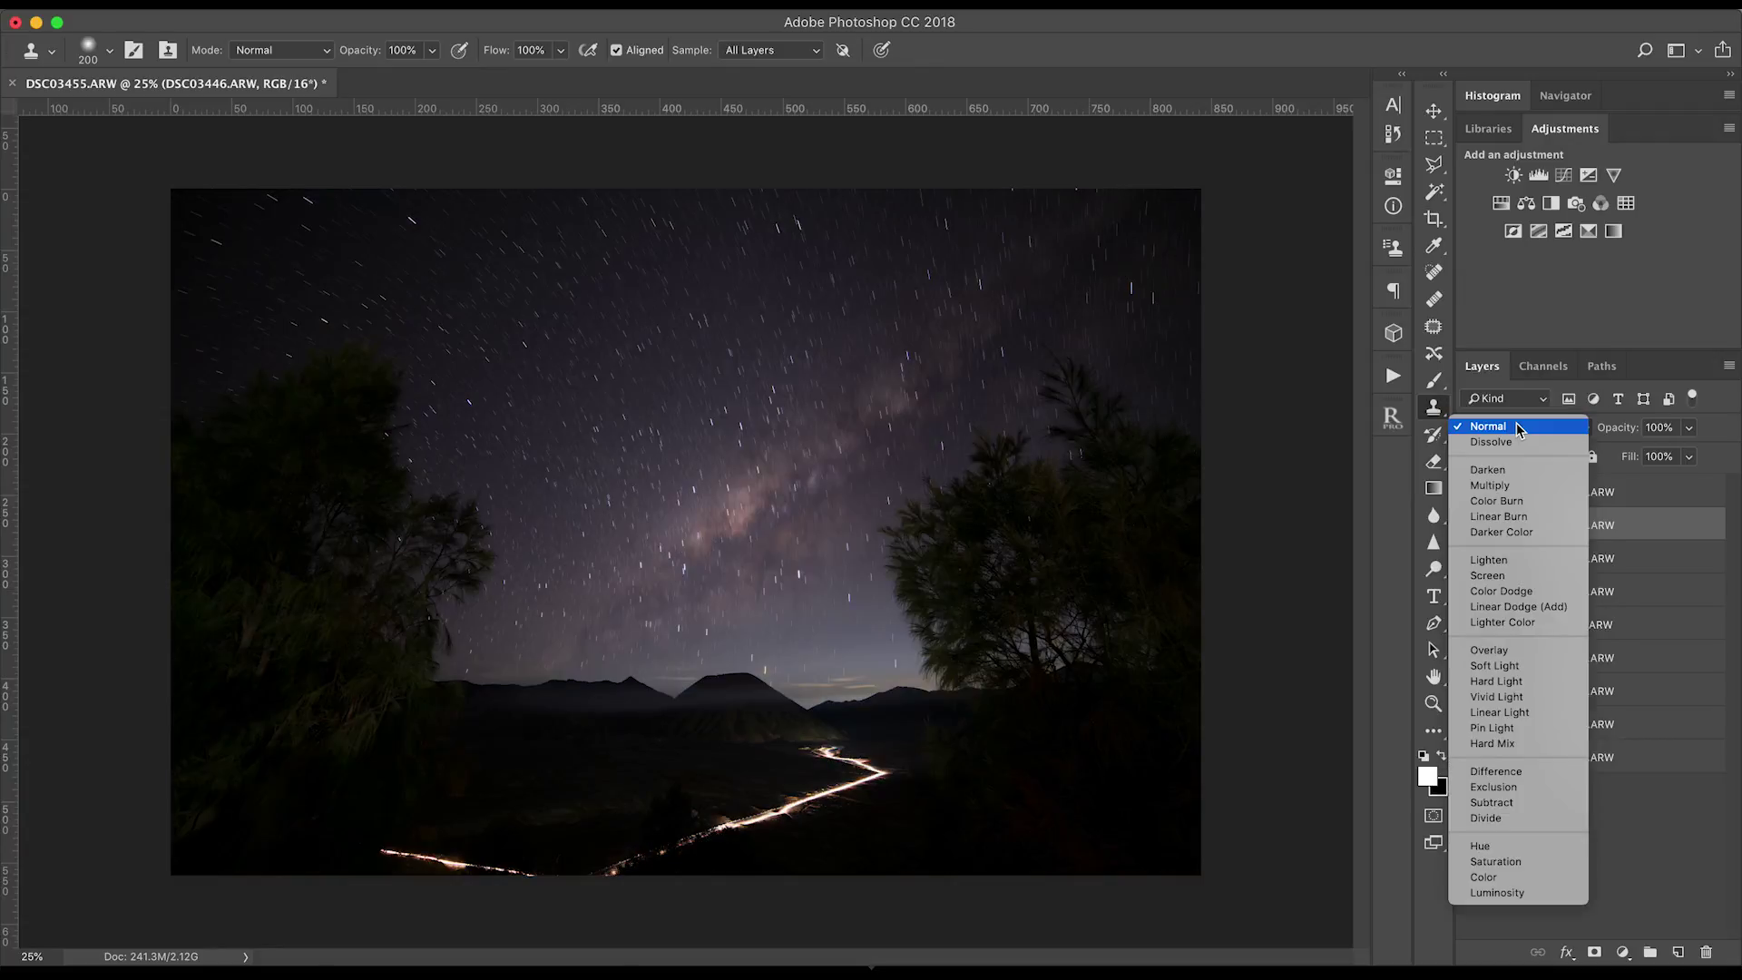
click(1504, 561)
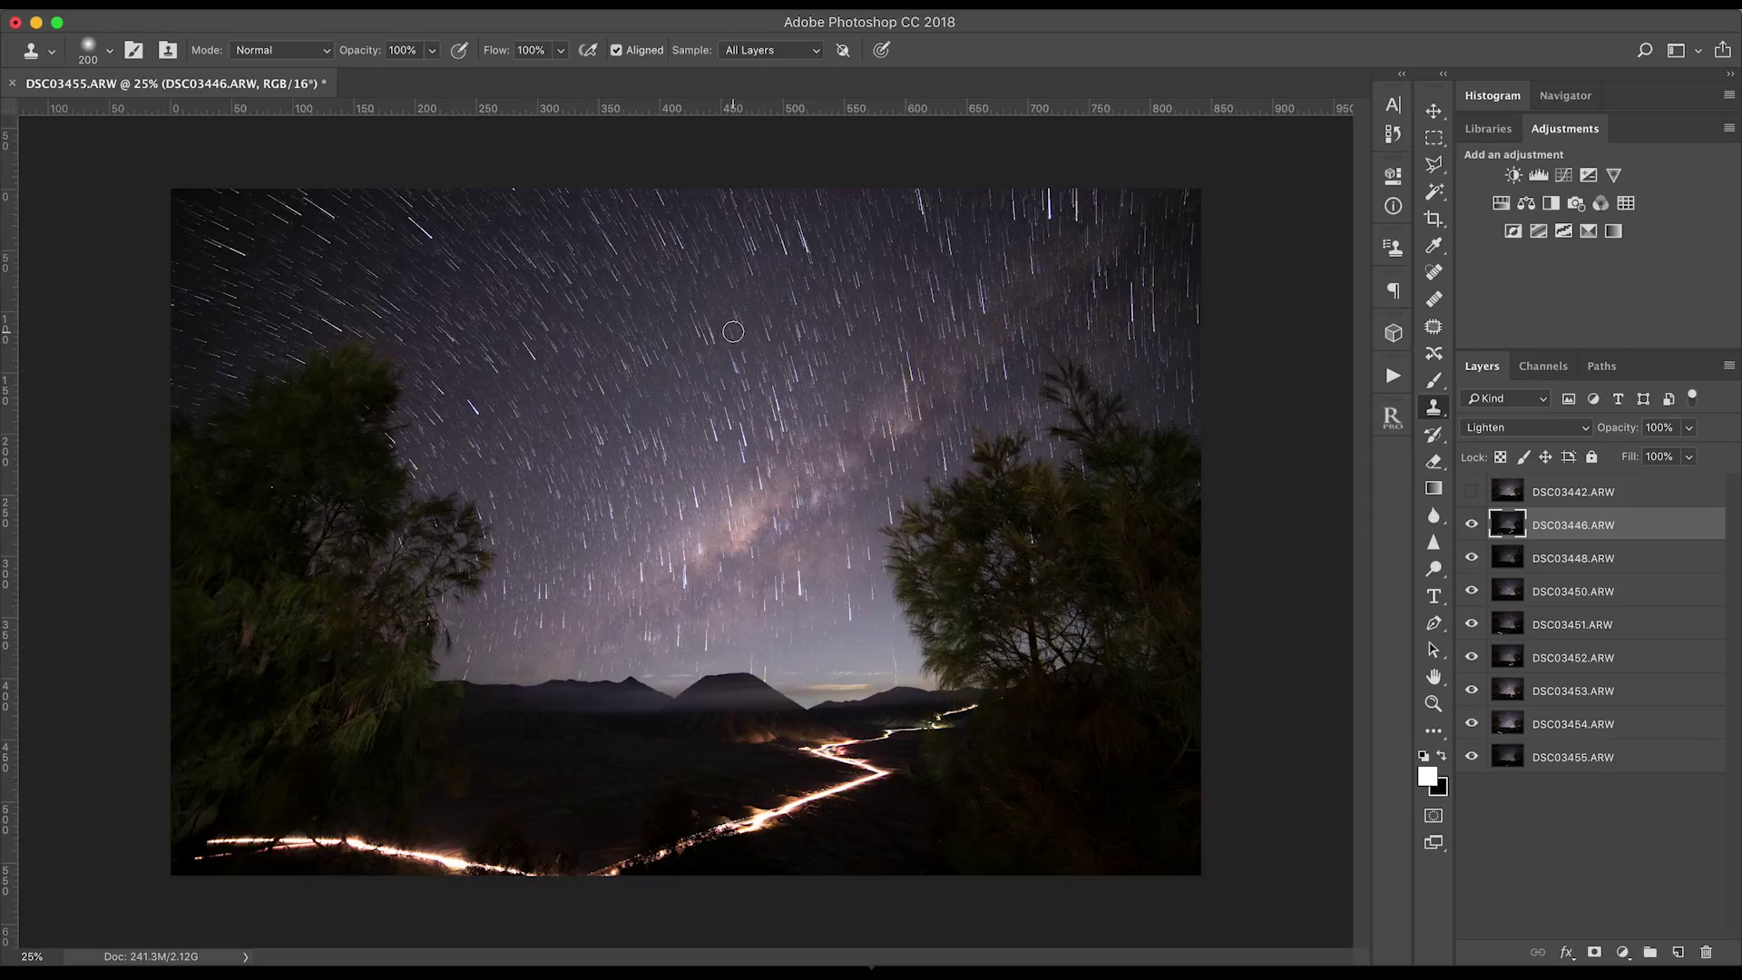
scroll(733, 331, up, 2)
scroll(735, 338, up, 2)
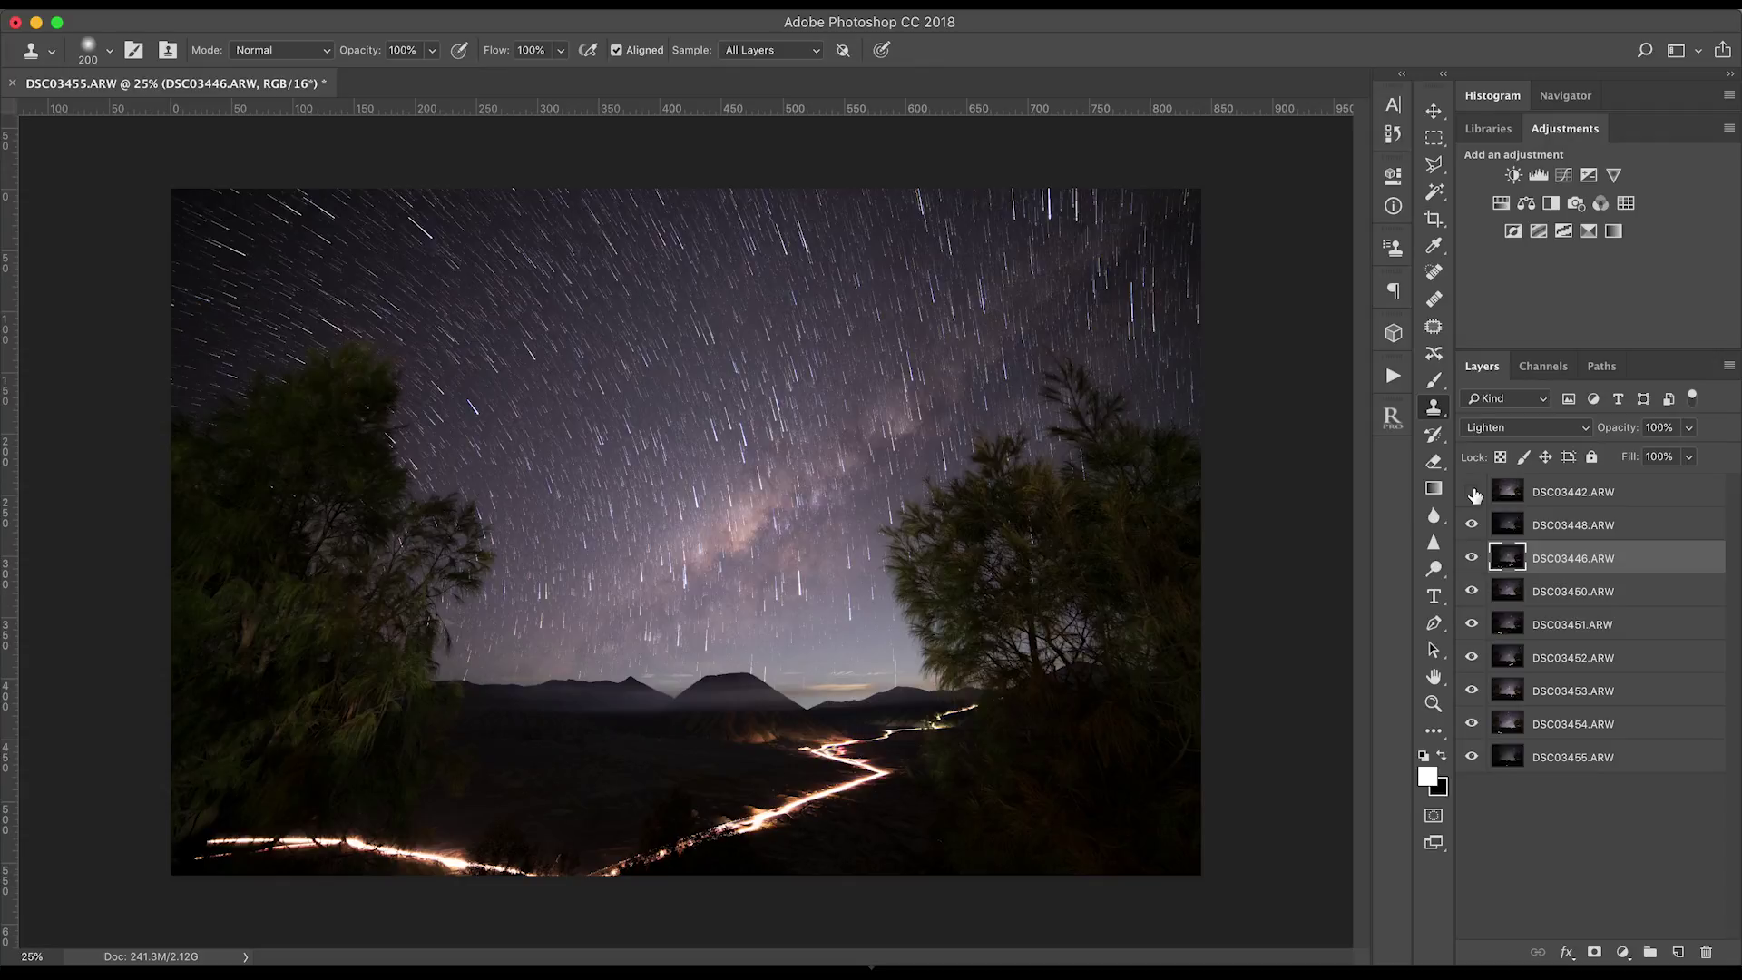
Change the blend mode of layers DSC03448 and DSC03446 to Screen to brighten the composite.
click(1579, 525)
click(1524, 428)
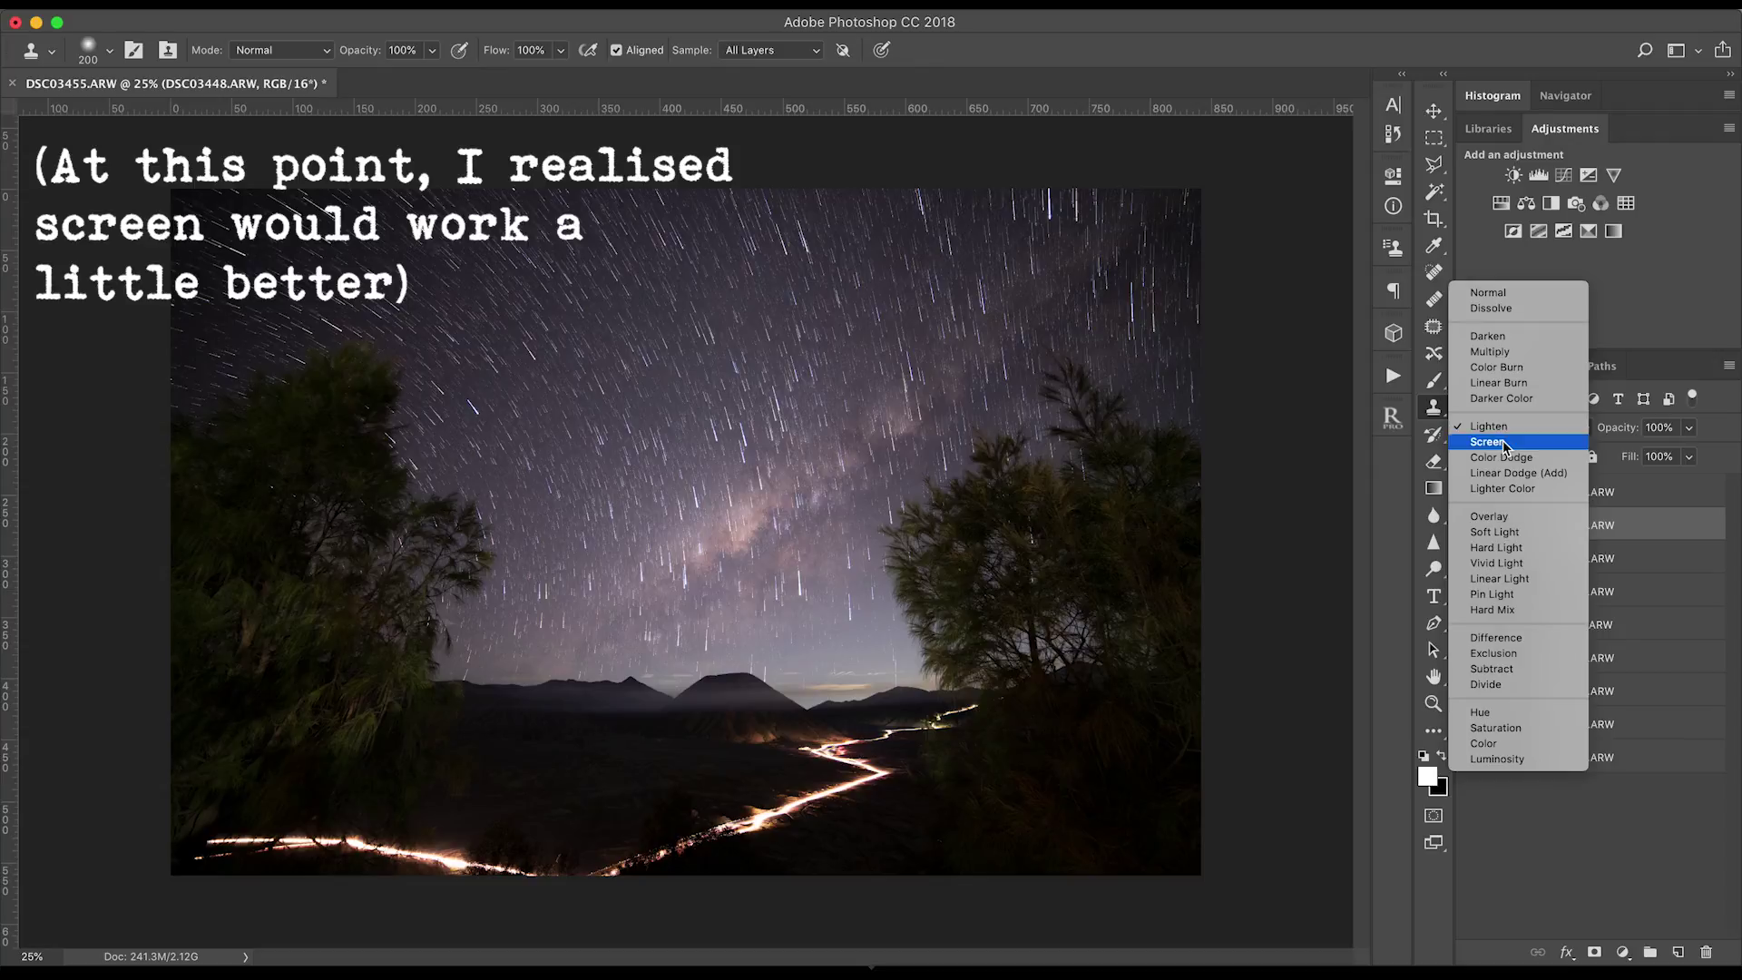
click(1510, 438)
click(1553, 560)
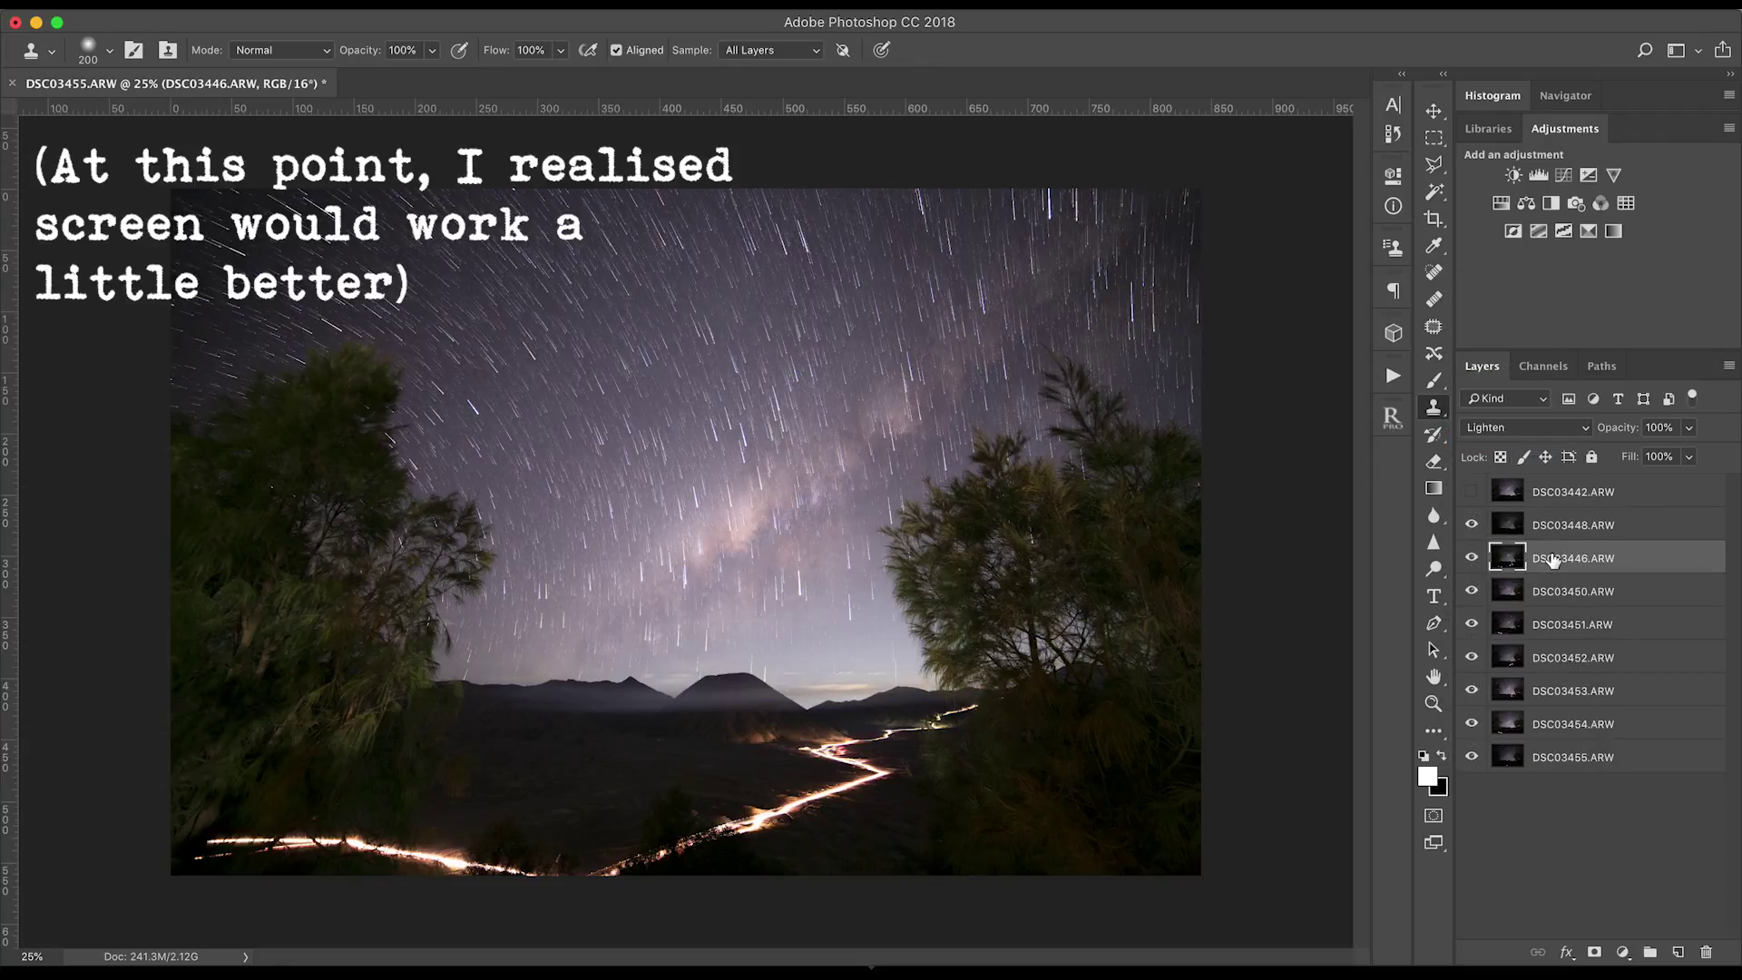
click(1542, 434)
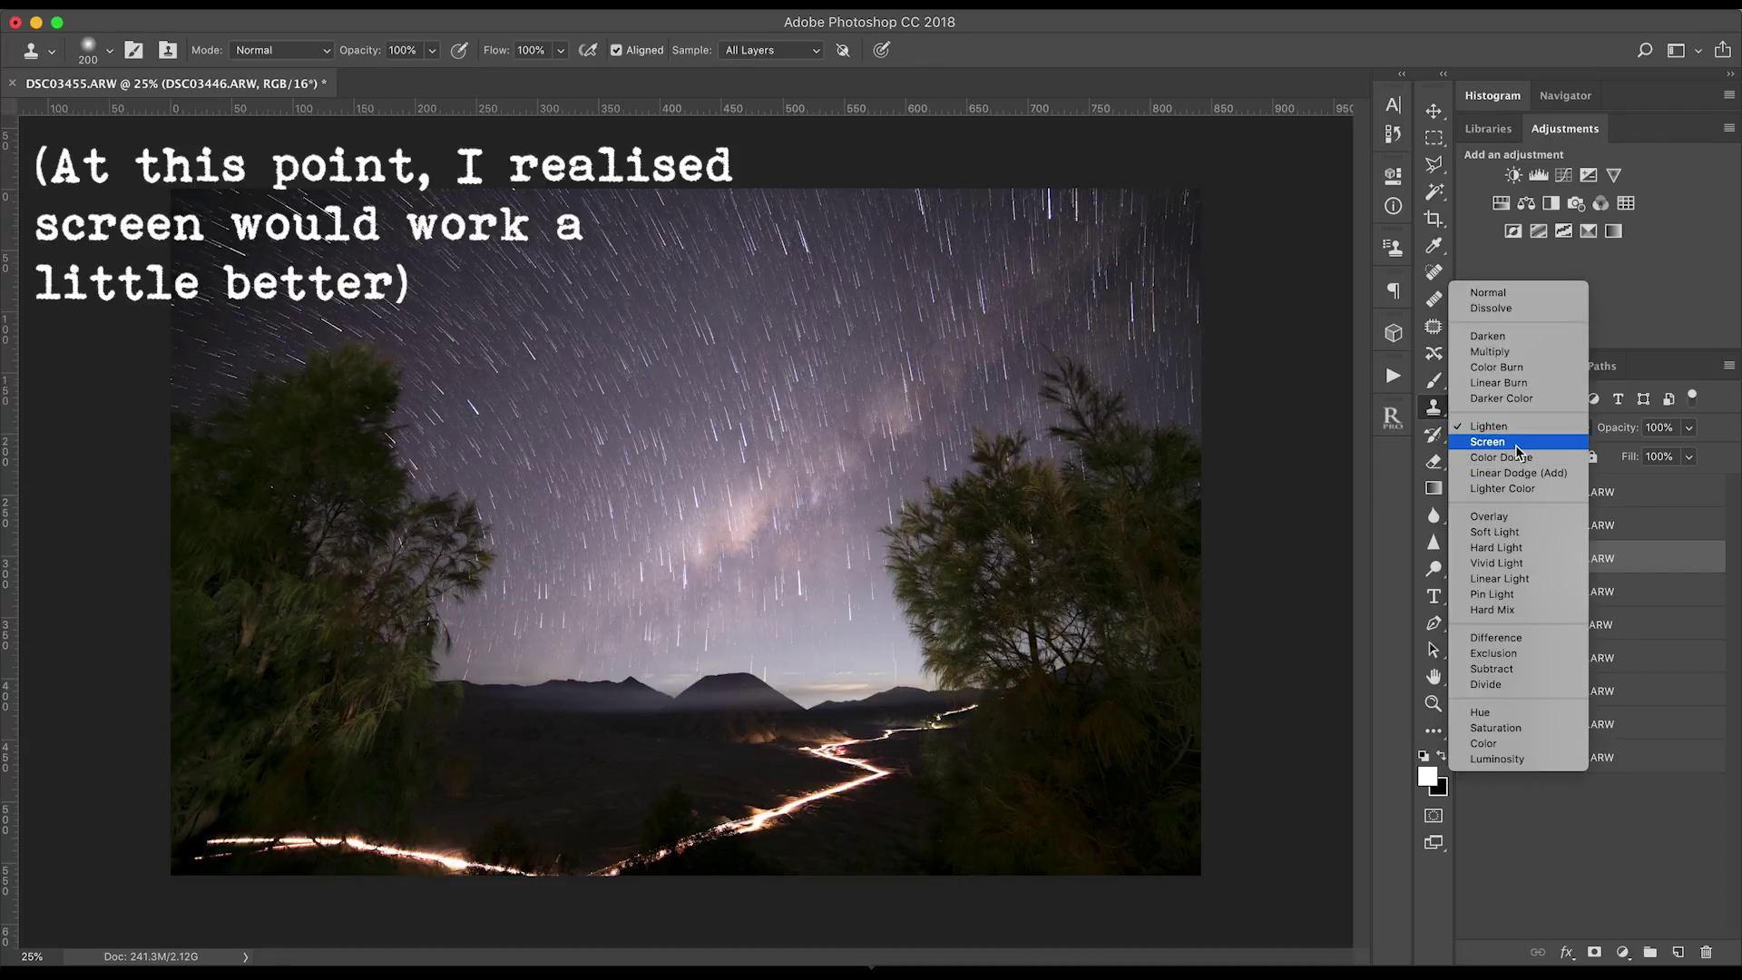
click(1520, 447)
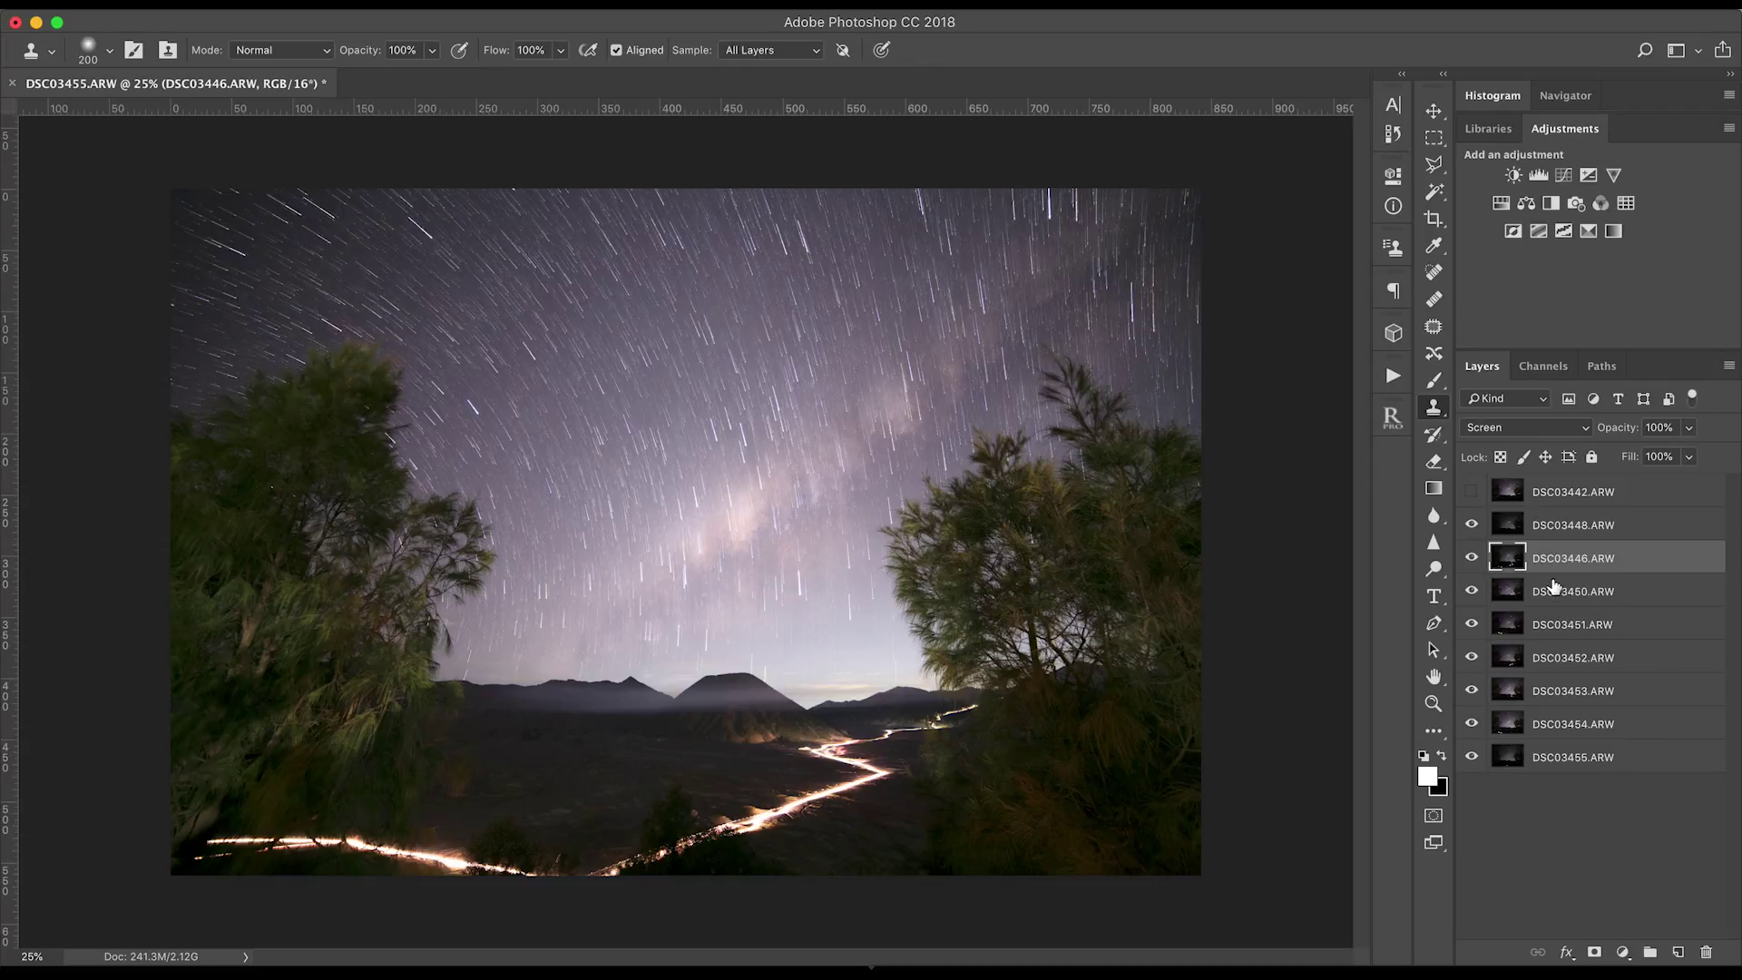
Try the Screen blend mode on layer DSC03450 and return it to Lighten.
click(1558, 603)
click(1538, 430)
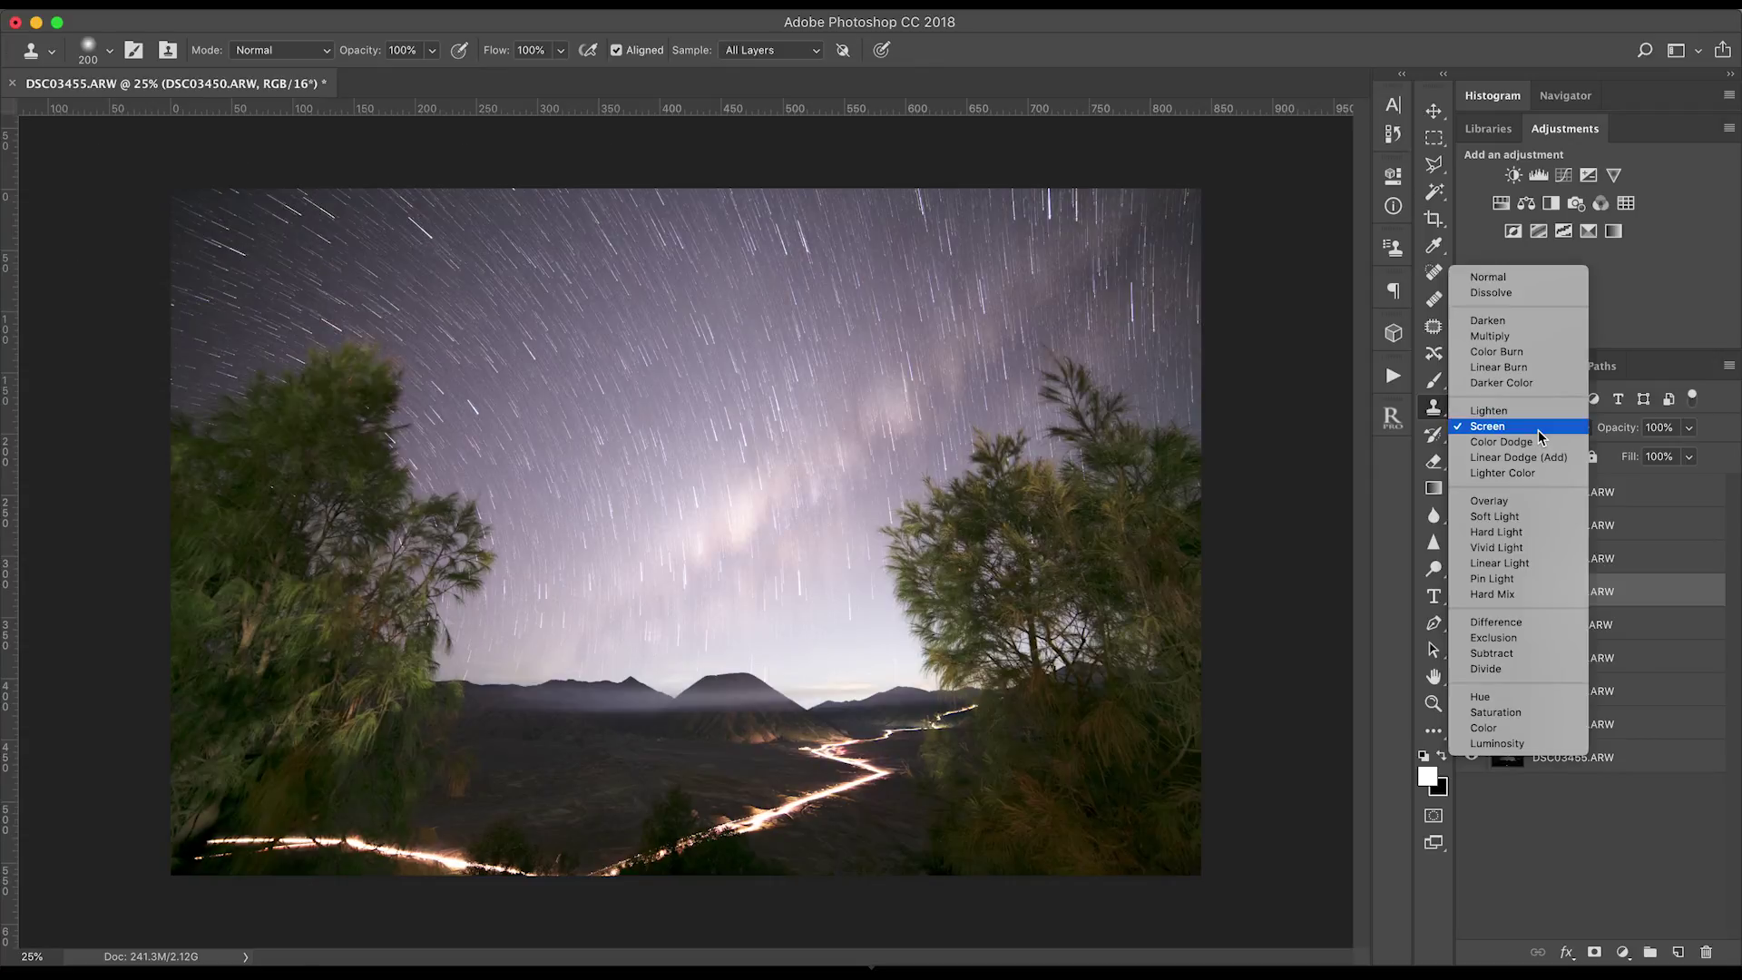
click(1512, 412)
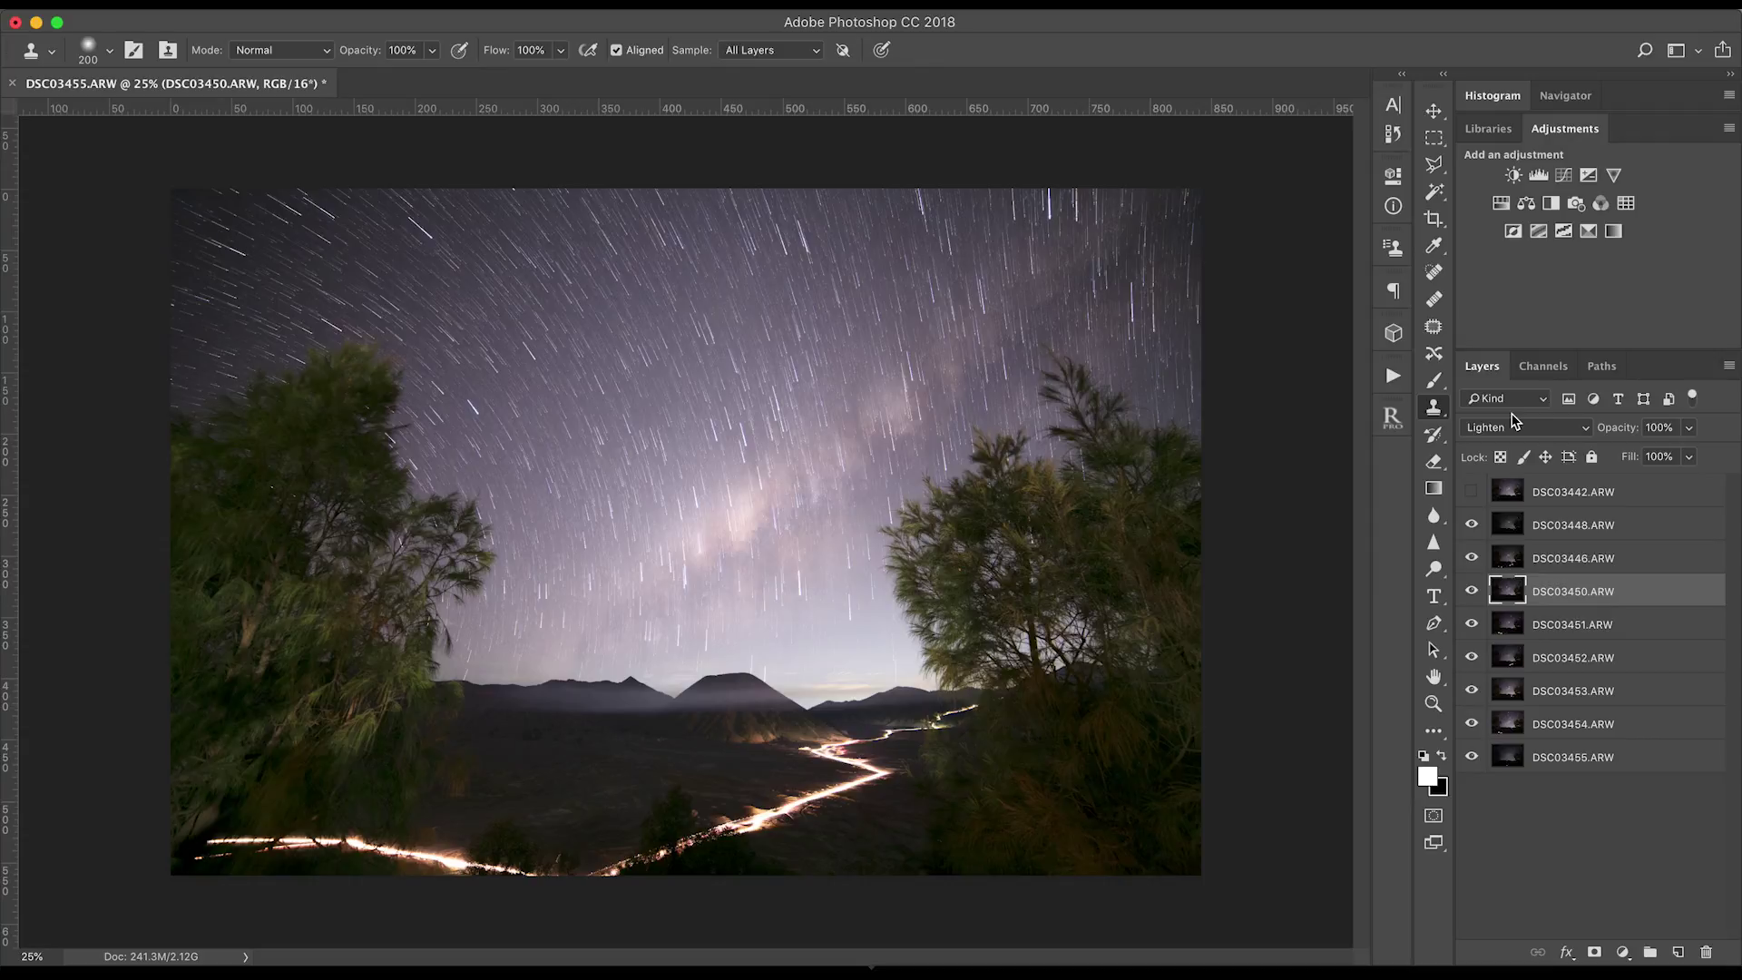
Compare the composite with and without the top DSC03442 layer, leaving that layer visible.
click(1472, 493)
click(1471, 494)
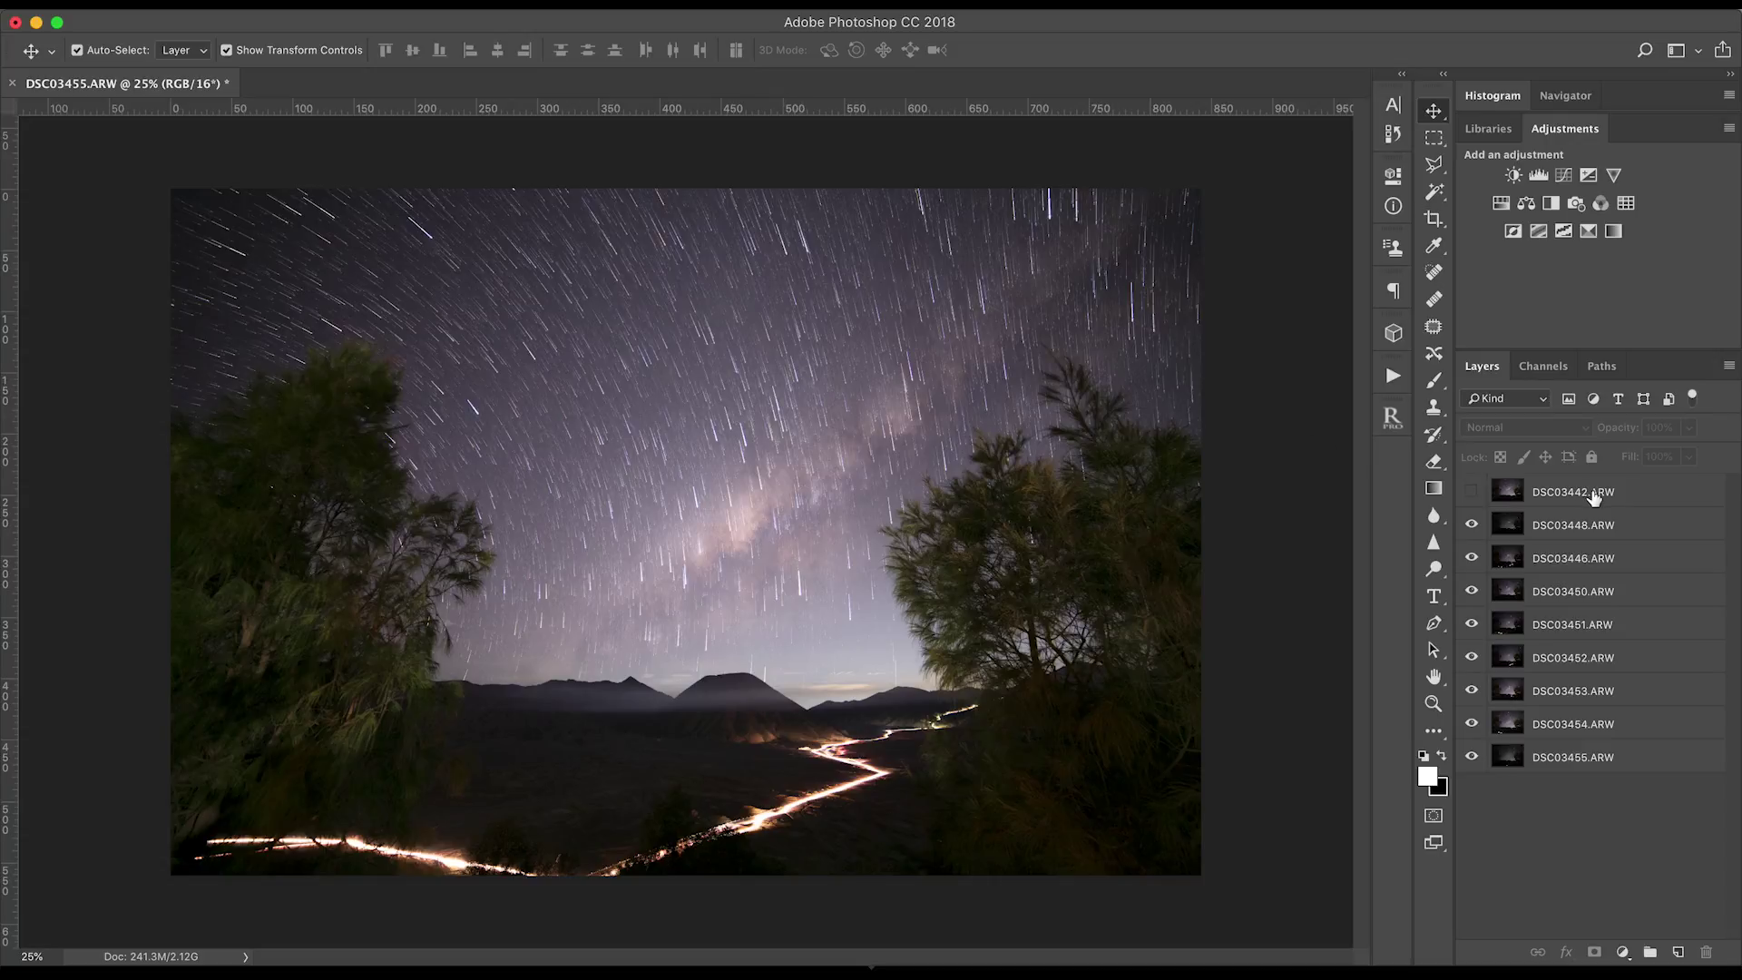
click(1471, 492)
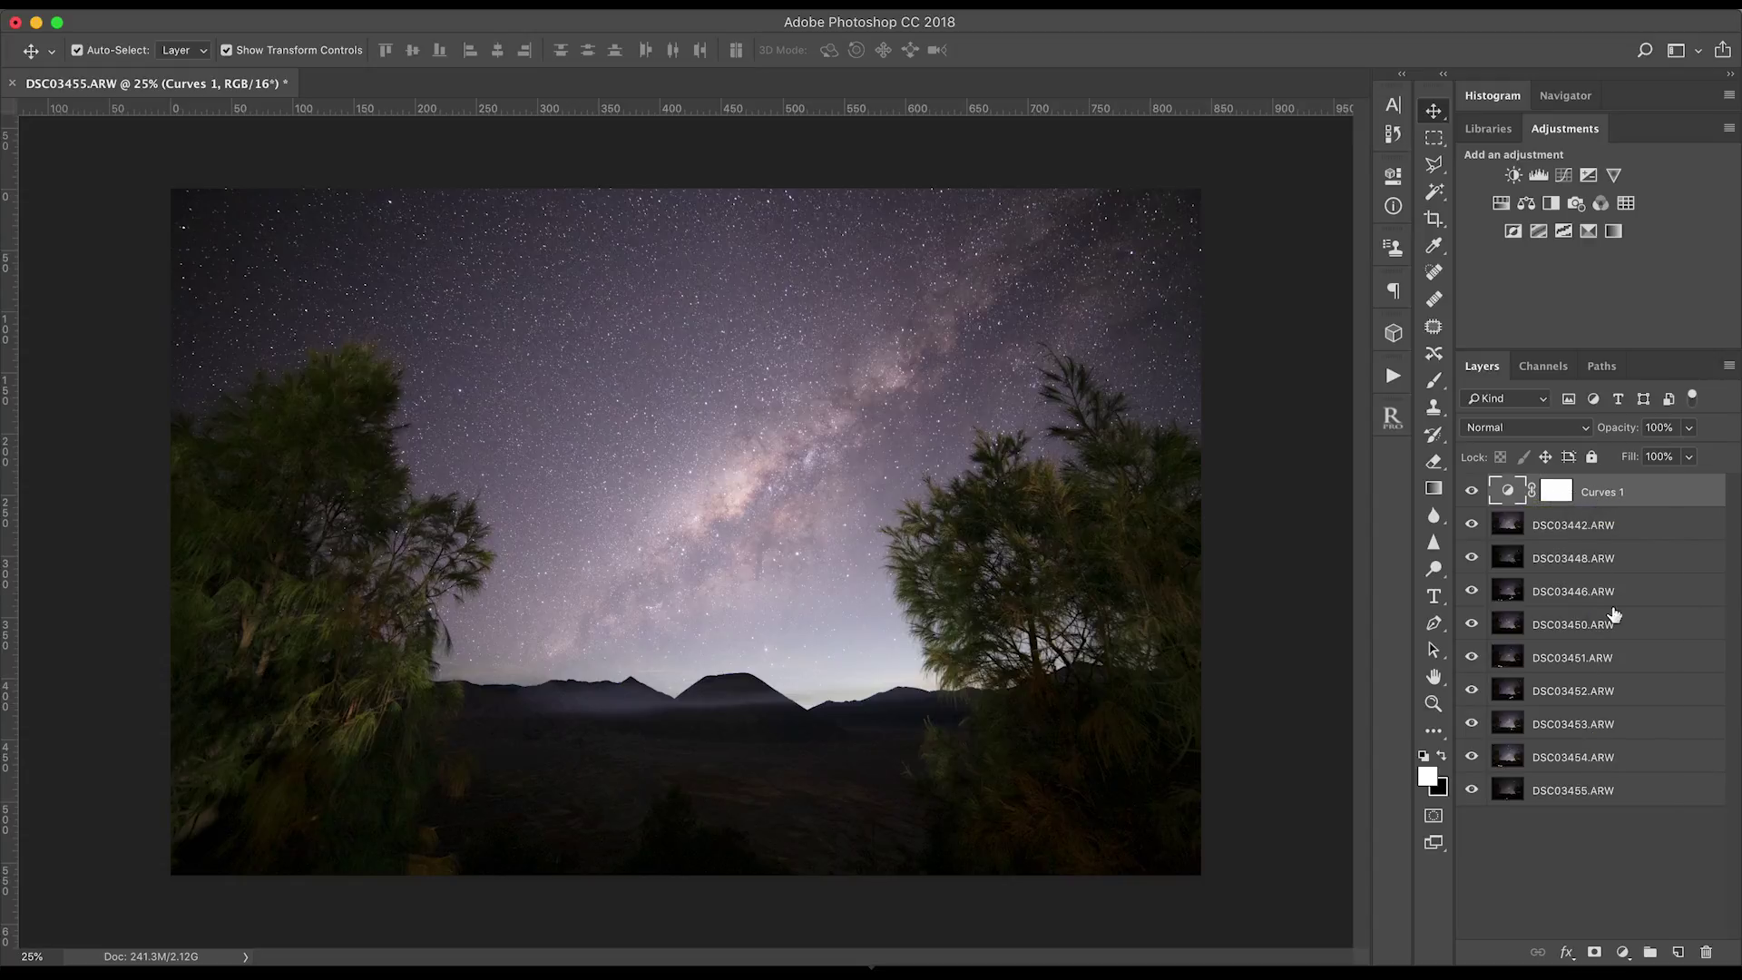
Clip the Curves 1 adjustment to the DSC03442 layer and toggle that layer's visibility to check what the curve affects.
right_click(1603, 495)
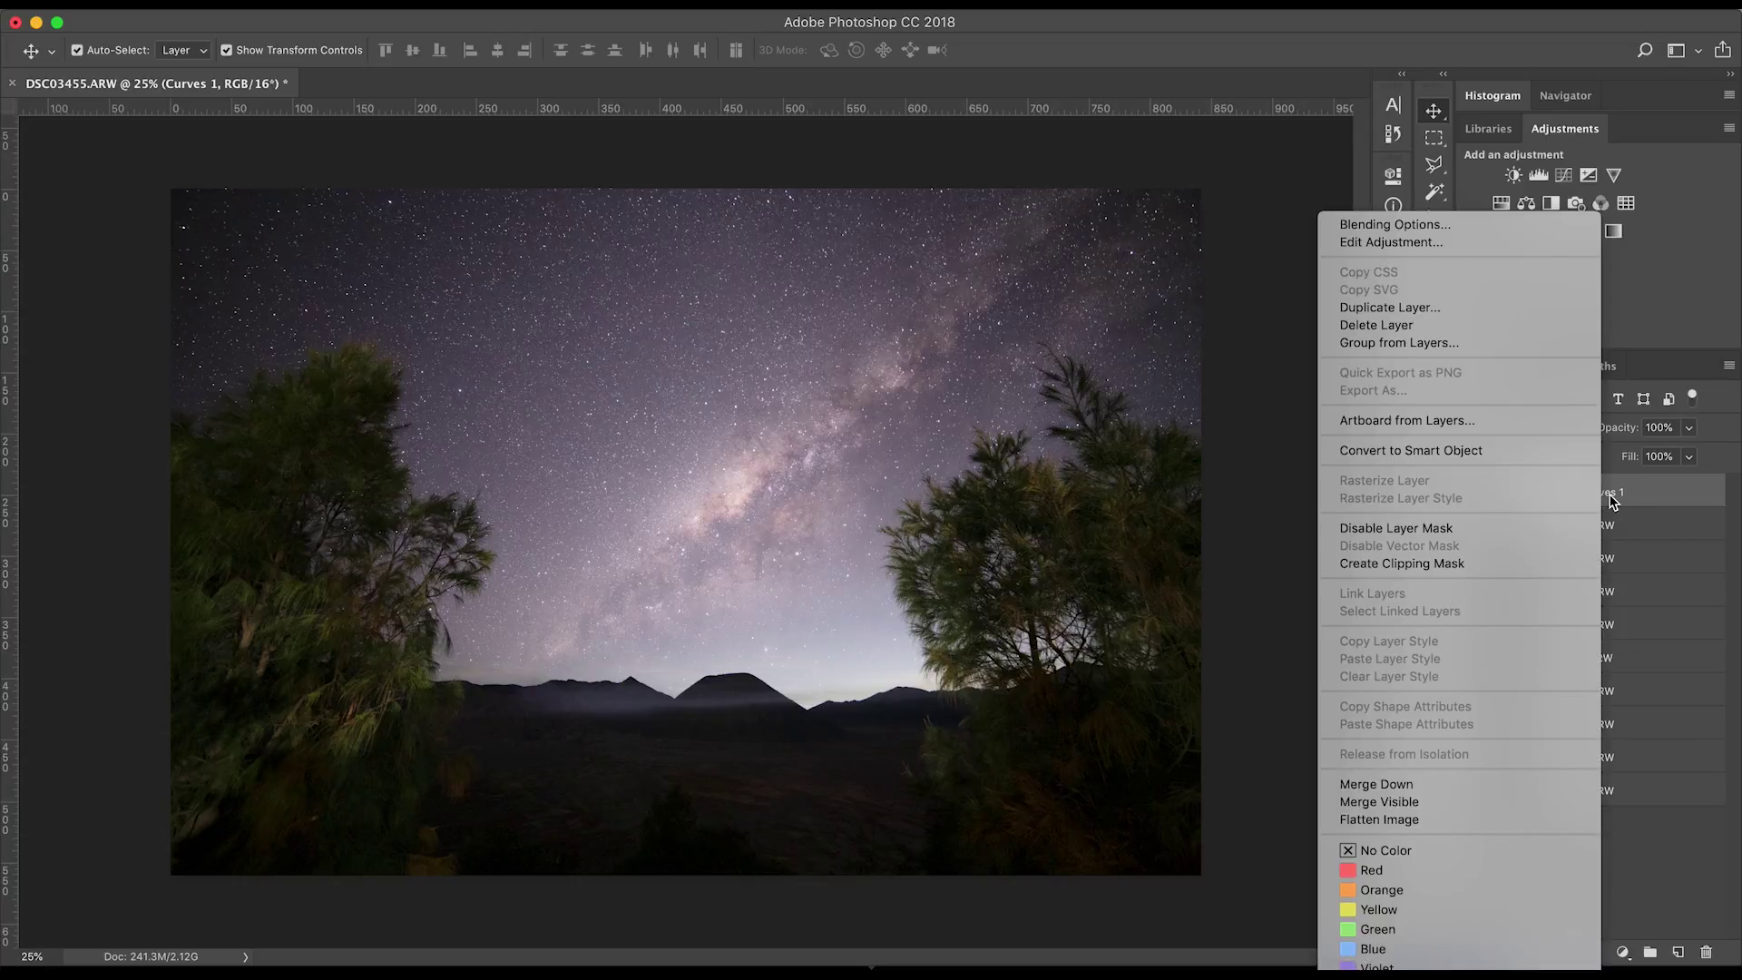
click(1437, 564)
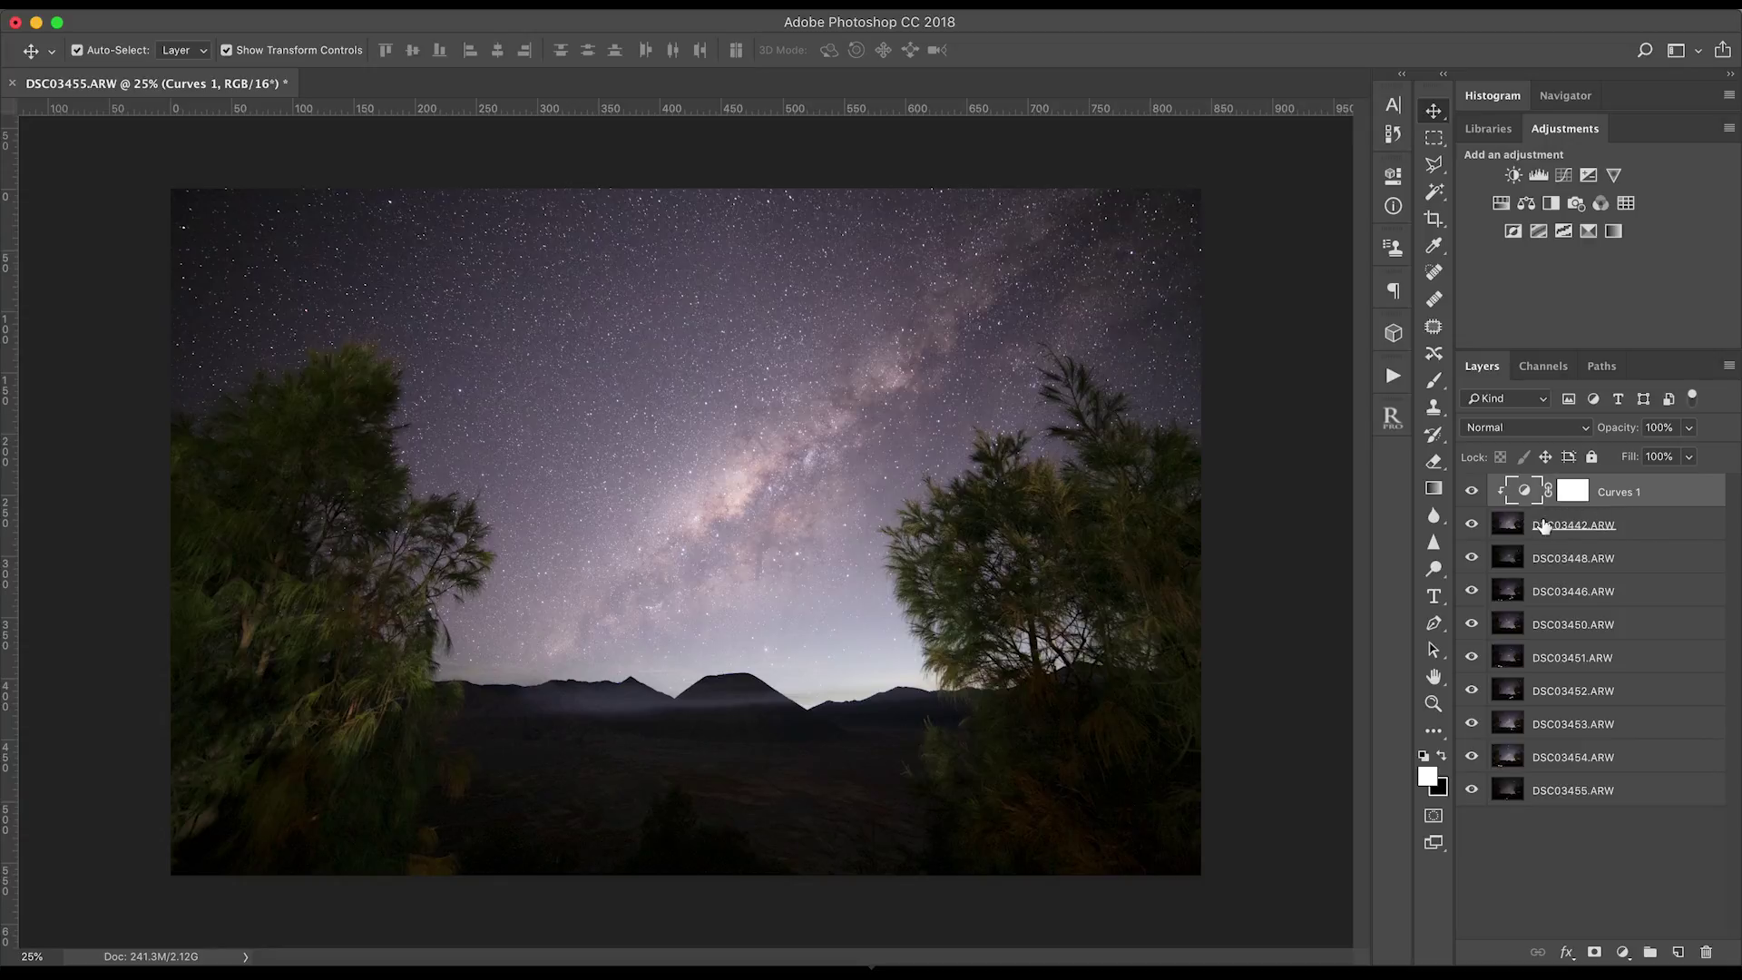
click(1473, 525)
click(1472, 526)
click(1472, 526)
click(1472, 526)
click(1472, 527)
click(1471, 526)
click(1472, 526)
click(1472, 526)
Merge the Curves 1 adjustment with layer DSC03442, and merge layers DSC03448 through DSC03455 into a single layer.
click(1660, 525)
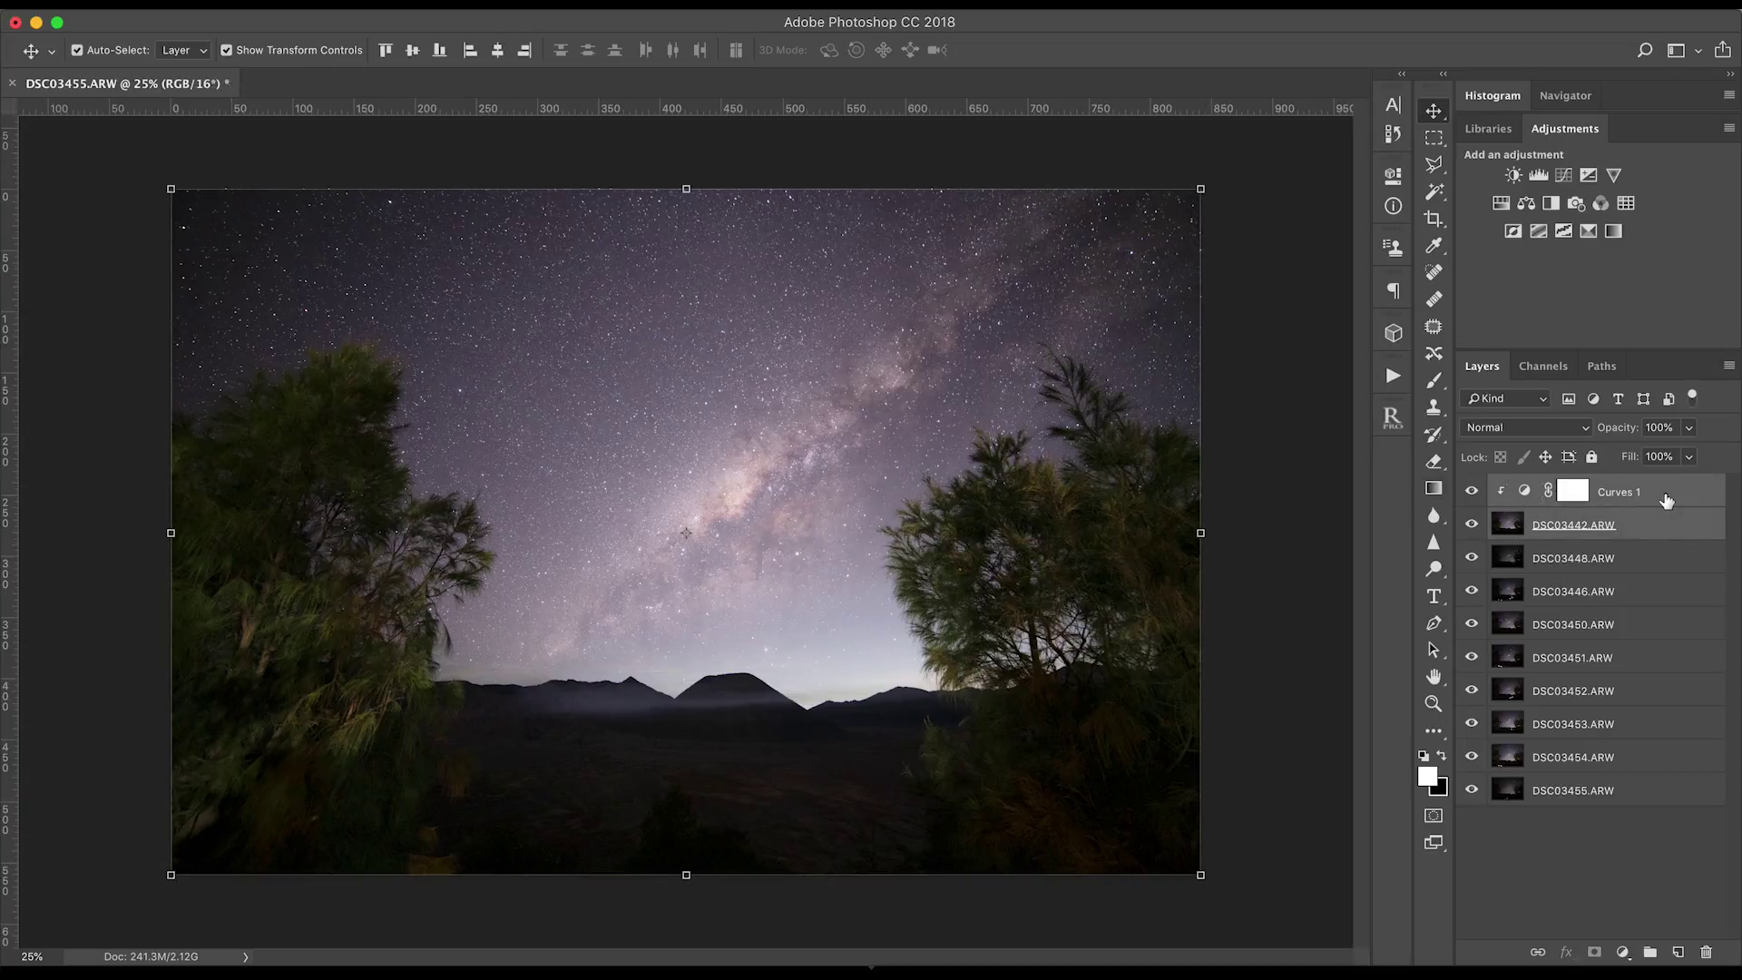
right_click(1666, 500)
click(1470, 781)
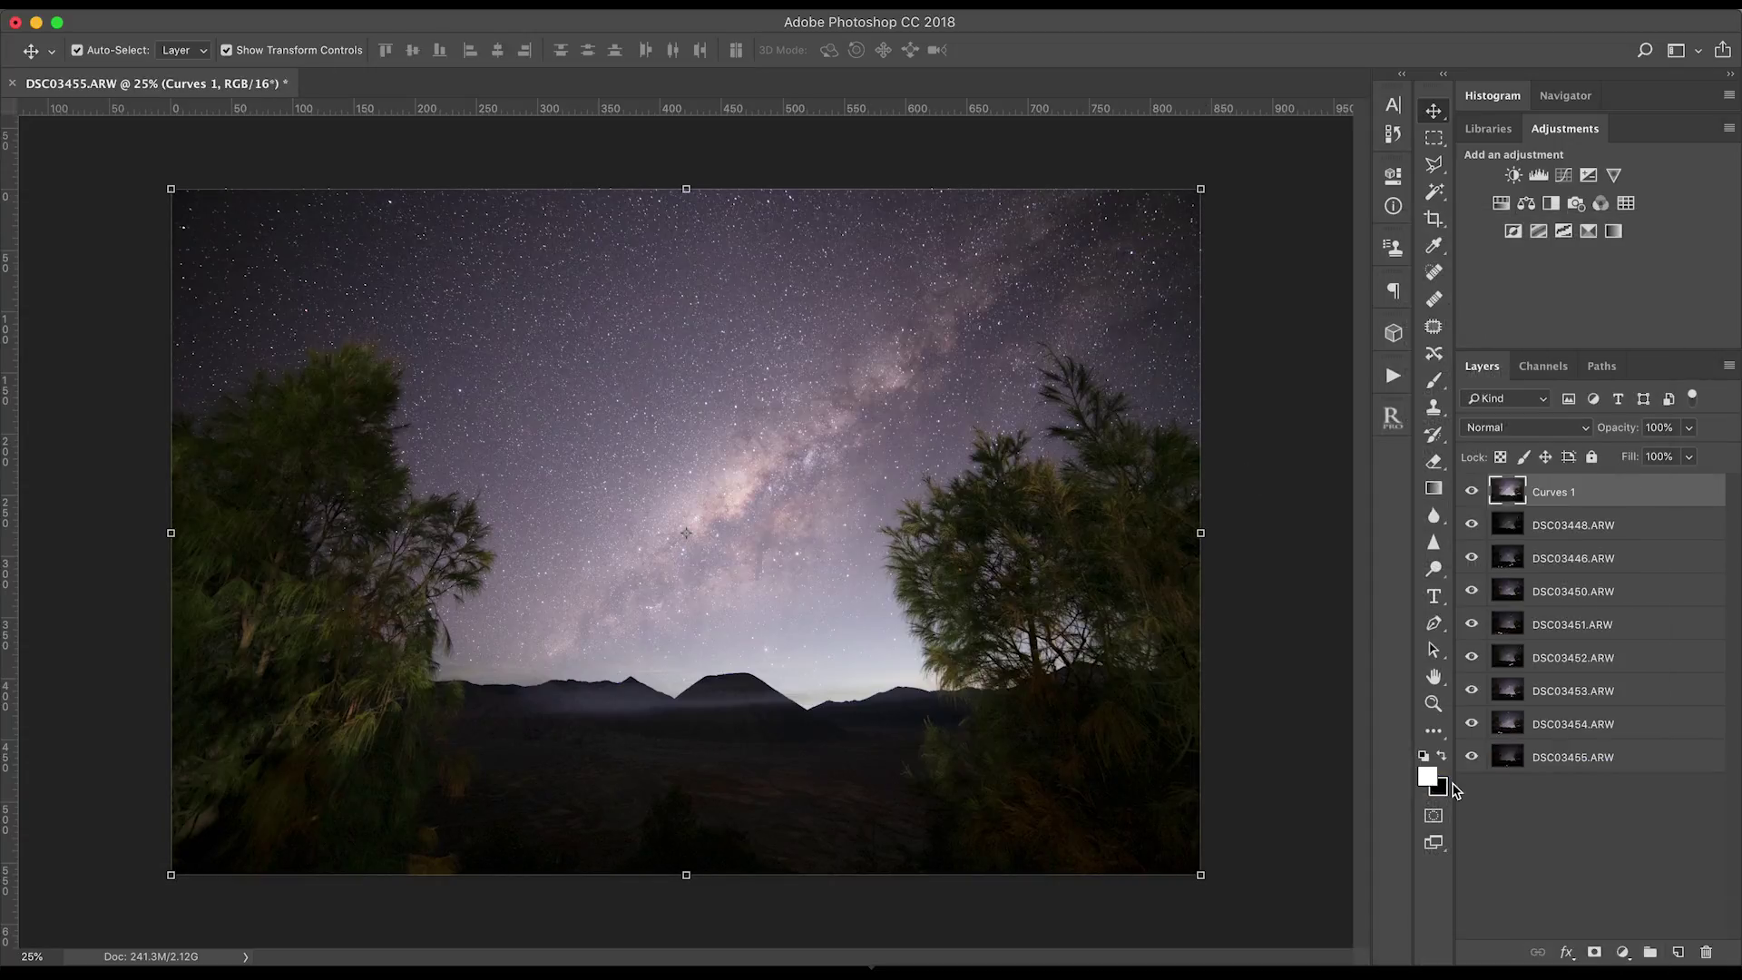
shift+click(1571, 757)
right_click(1571, 756)
click(1349, 777)
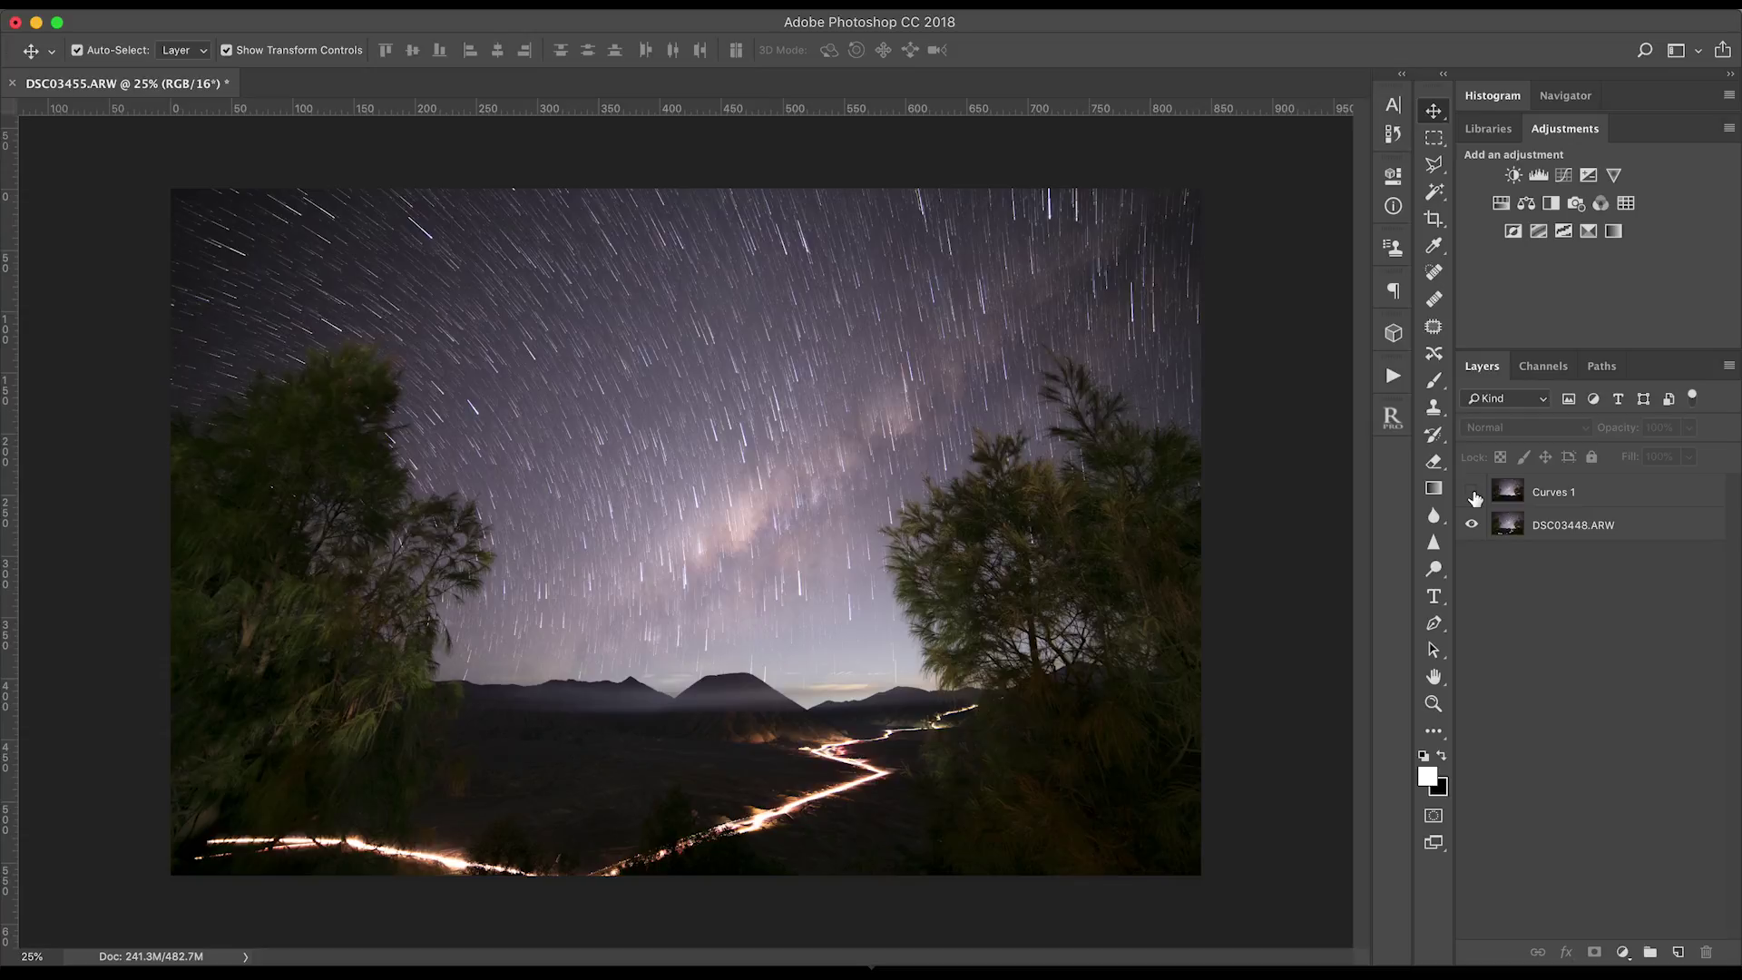
Show the merged Curves 1 layer again and add a white layer mask to it.
click(1473, 496)
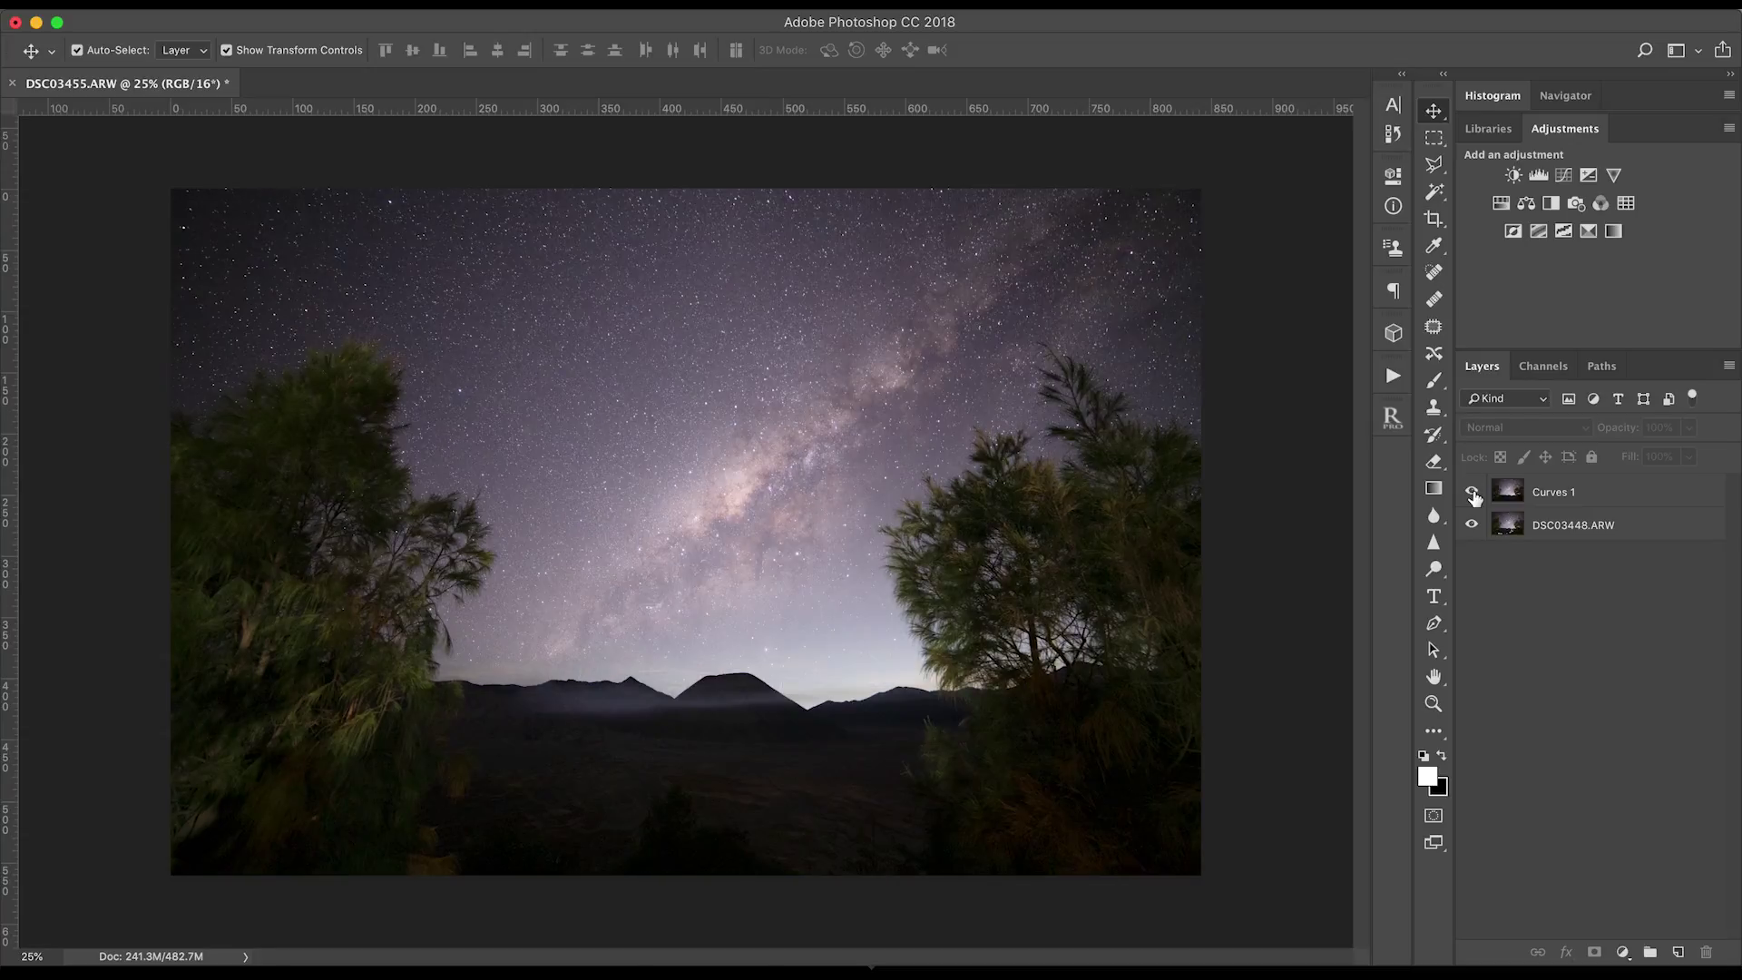
click(1520, 491)
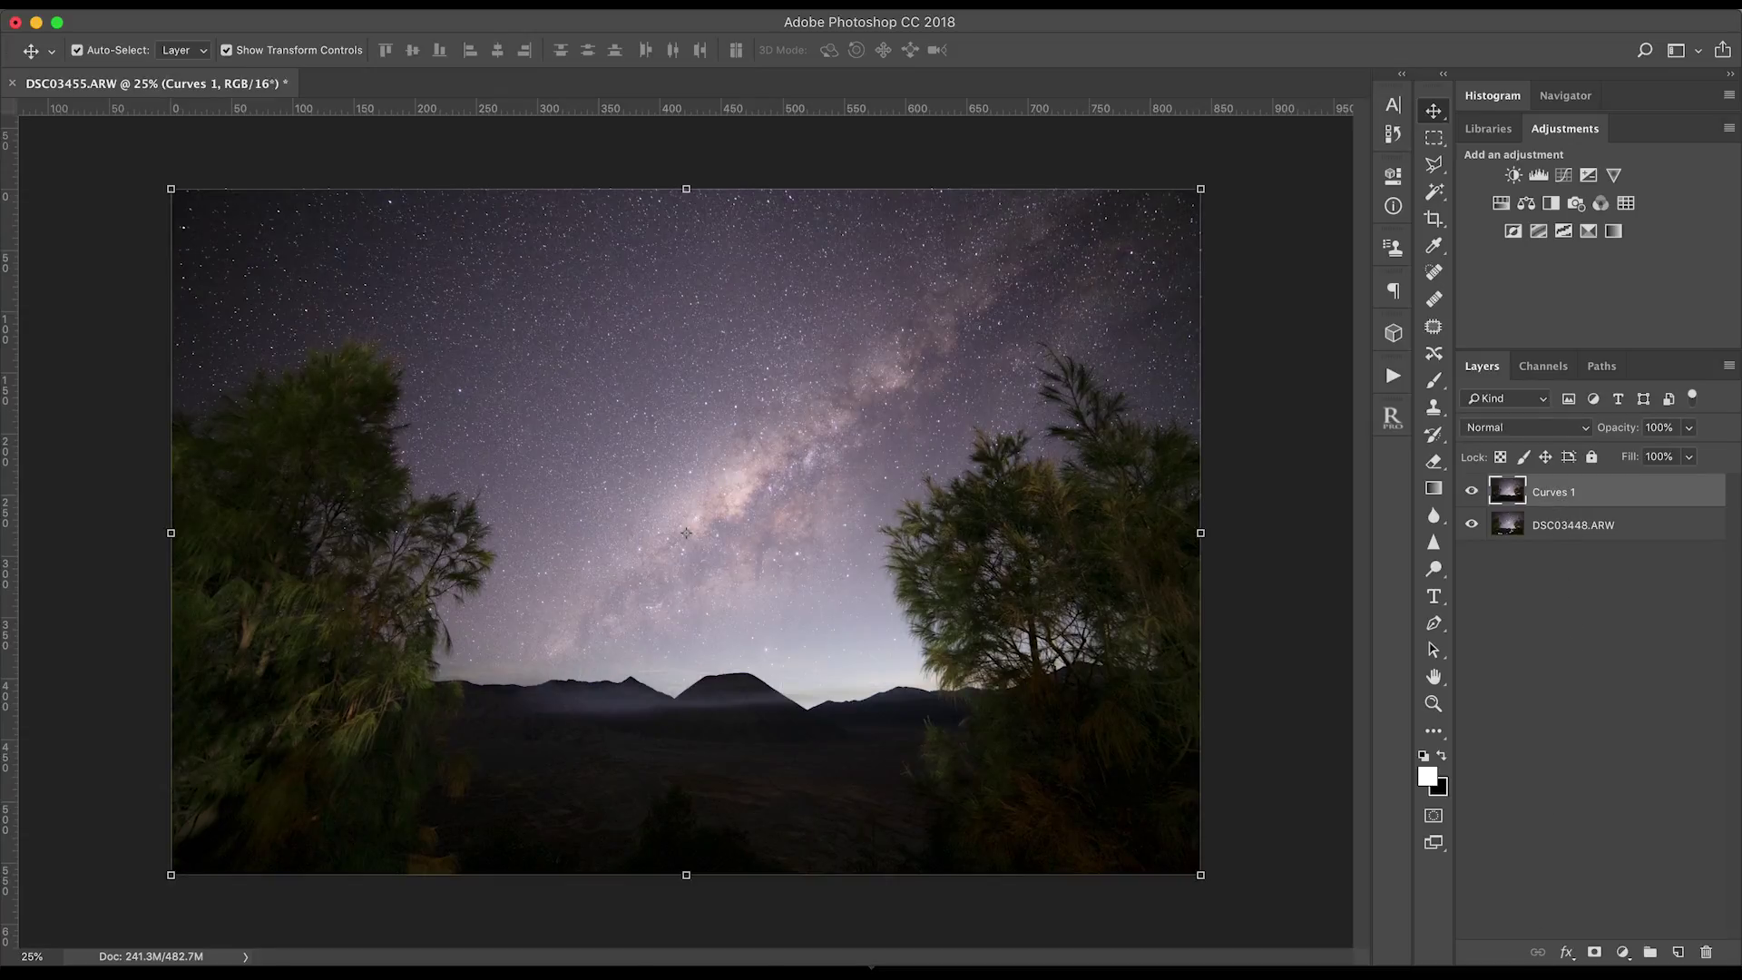
click(1594, 952)
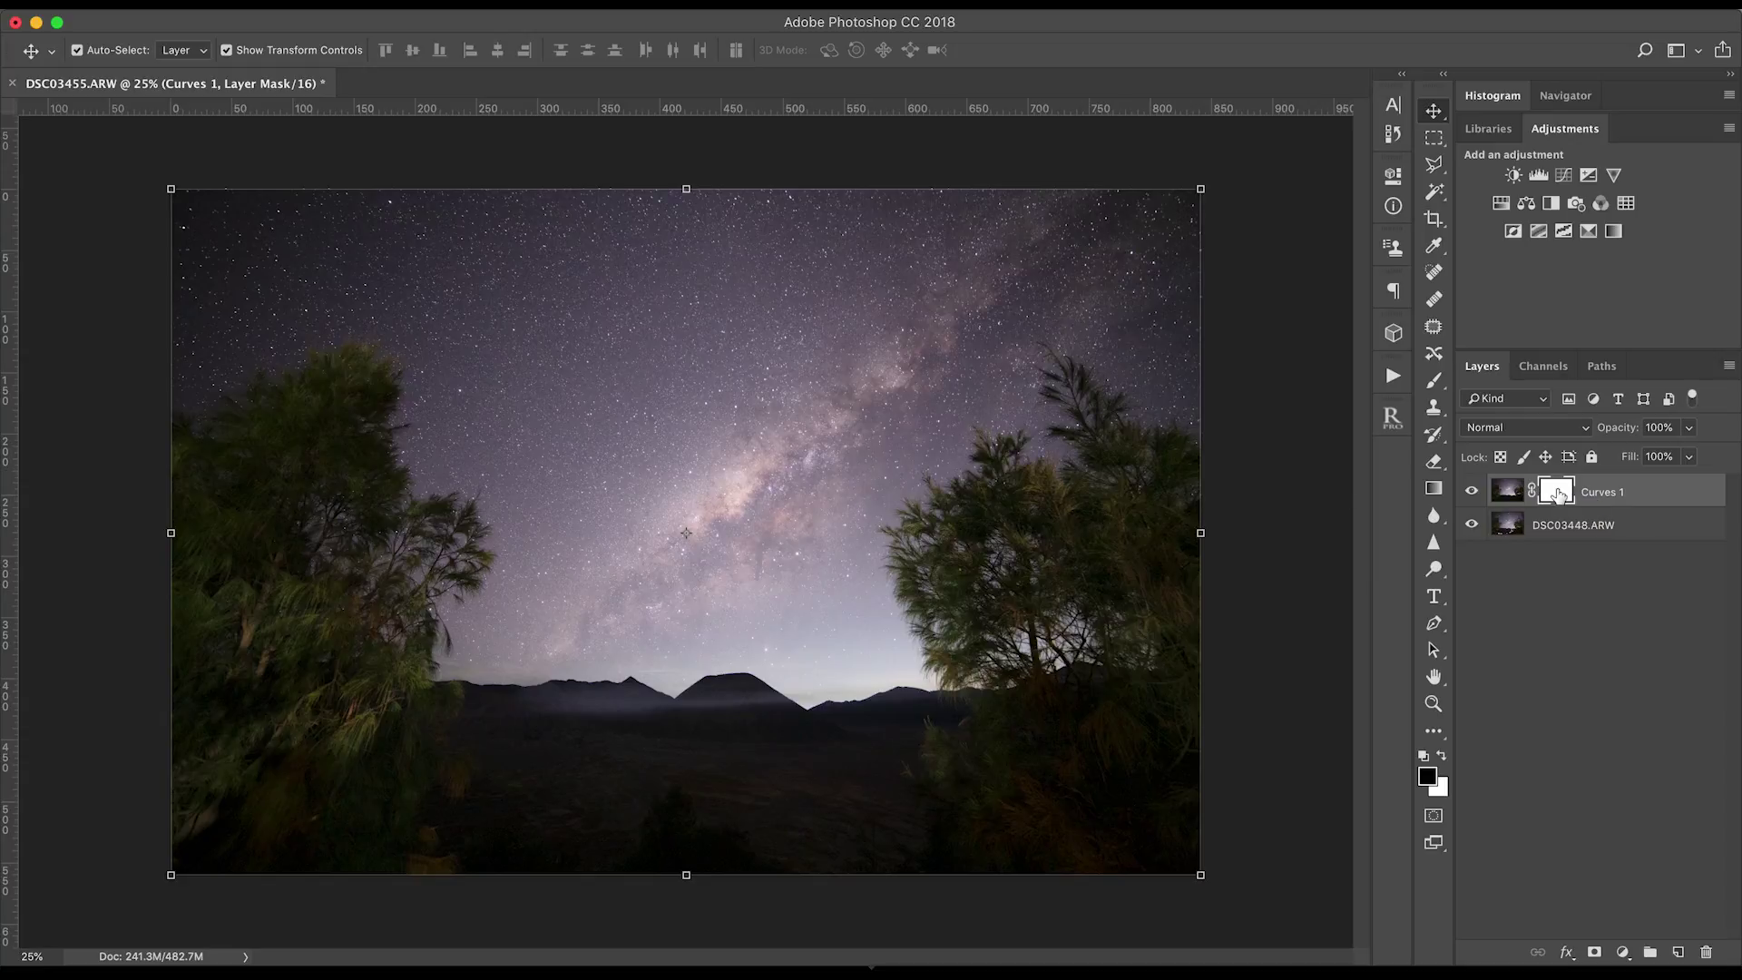
Choose the Brush tool and enlarge the brush to 1200 px.
click(1435, 382)
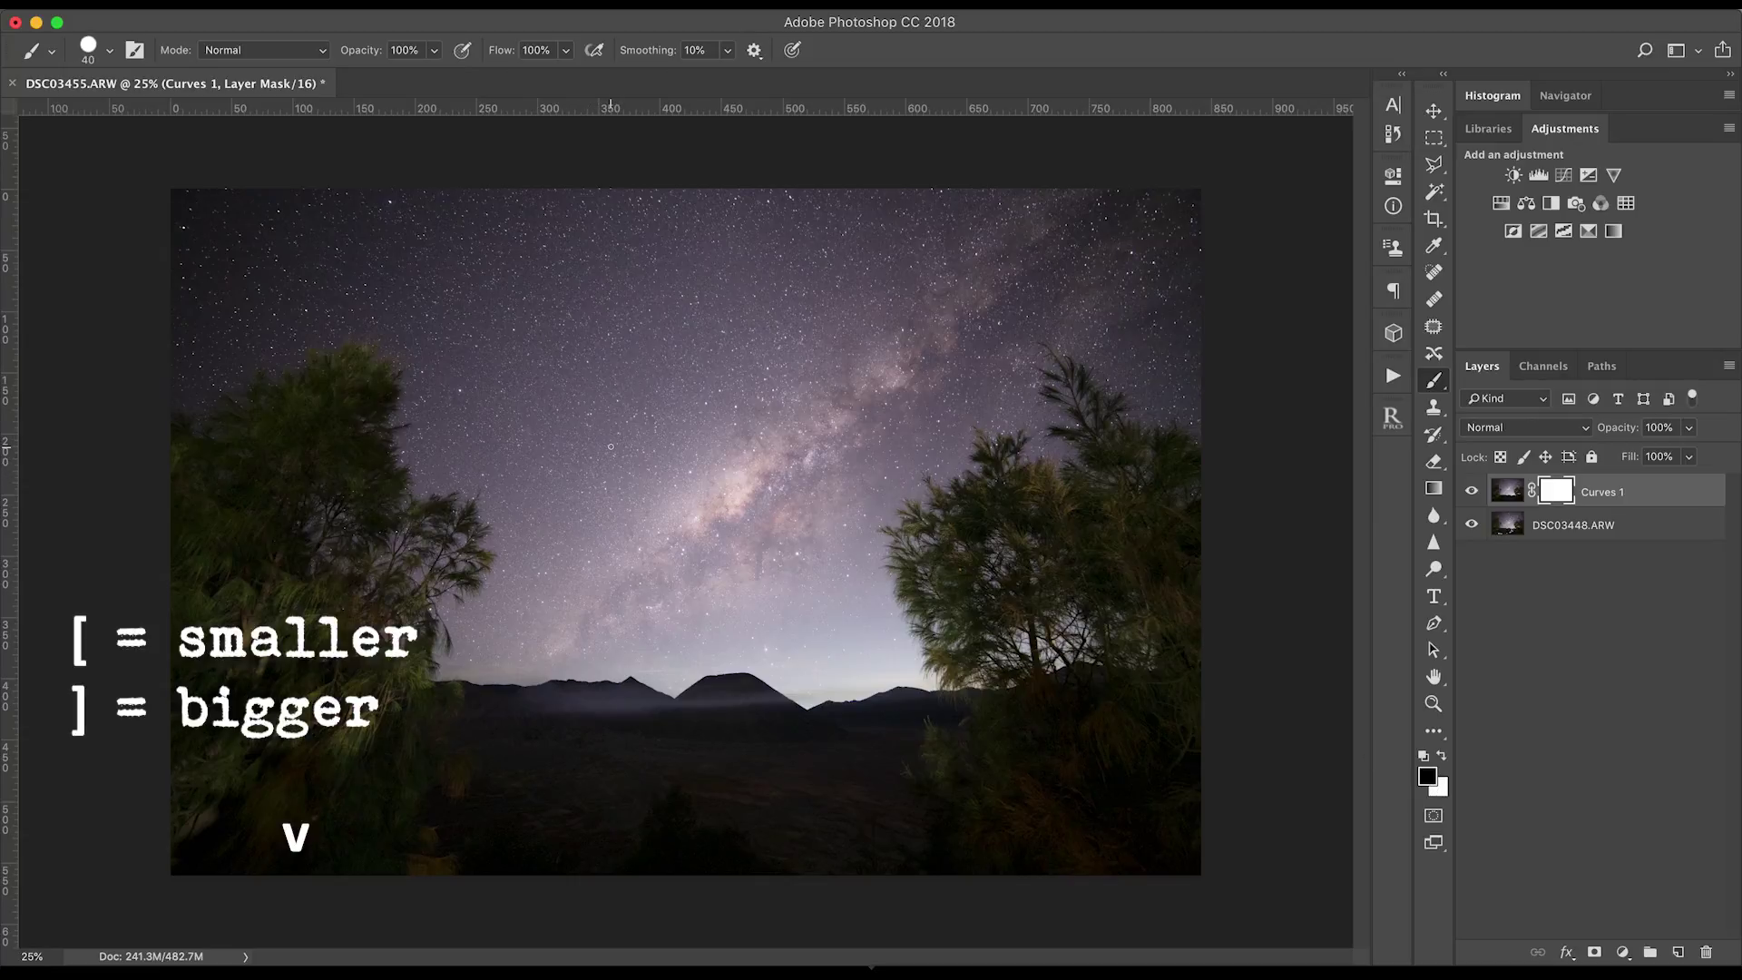
key(bracketright)
key(bracketright)
key(bracketright)
key(bracketright)
key(bracketright)
key(bracketright)
key(bracketright)
key(bracketright)
key(bracketright)
key(bracketright)
Paint black on the Curves 1 mask over two patches of sky and the volcano to reveal the layer below.
drag(862, 327, 717, 420)
drag(523, 339, 505, 389)
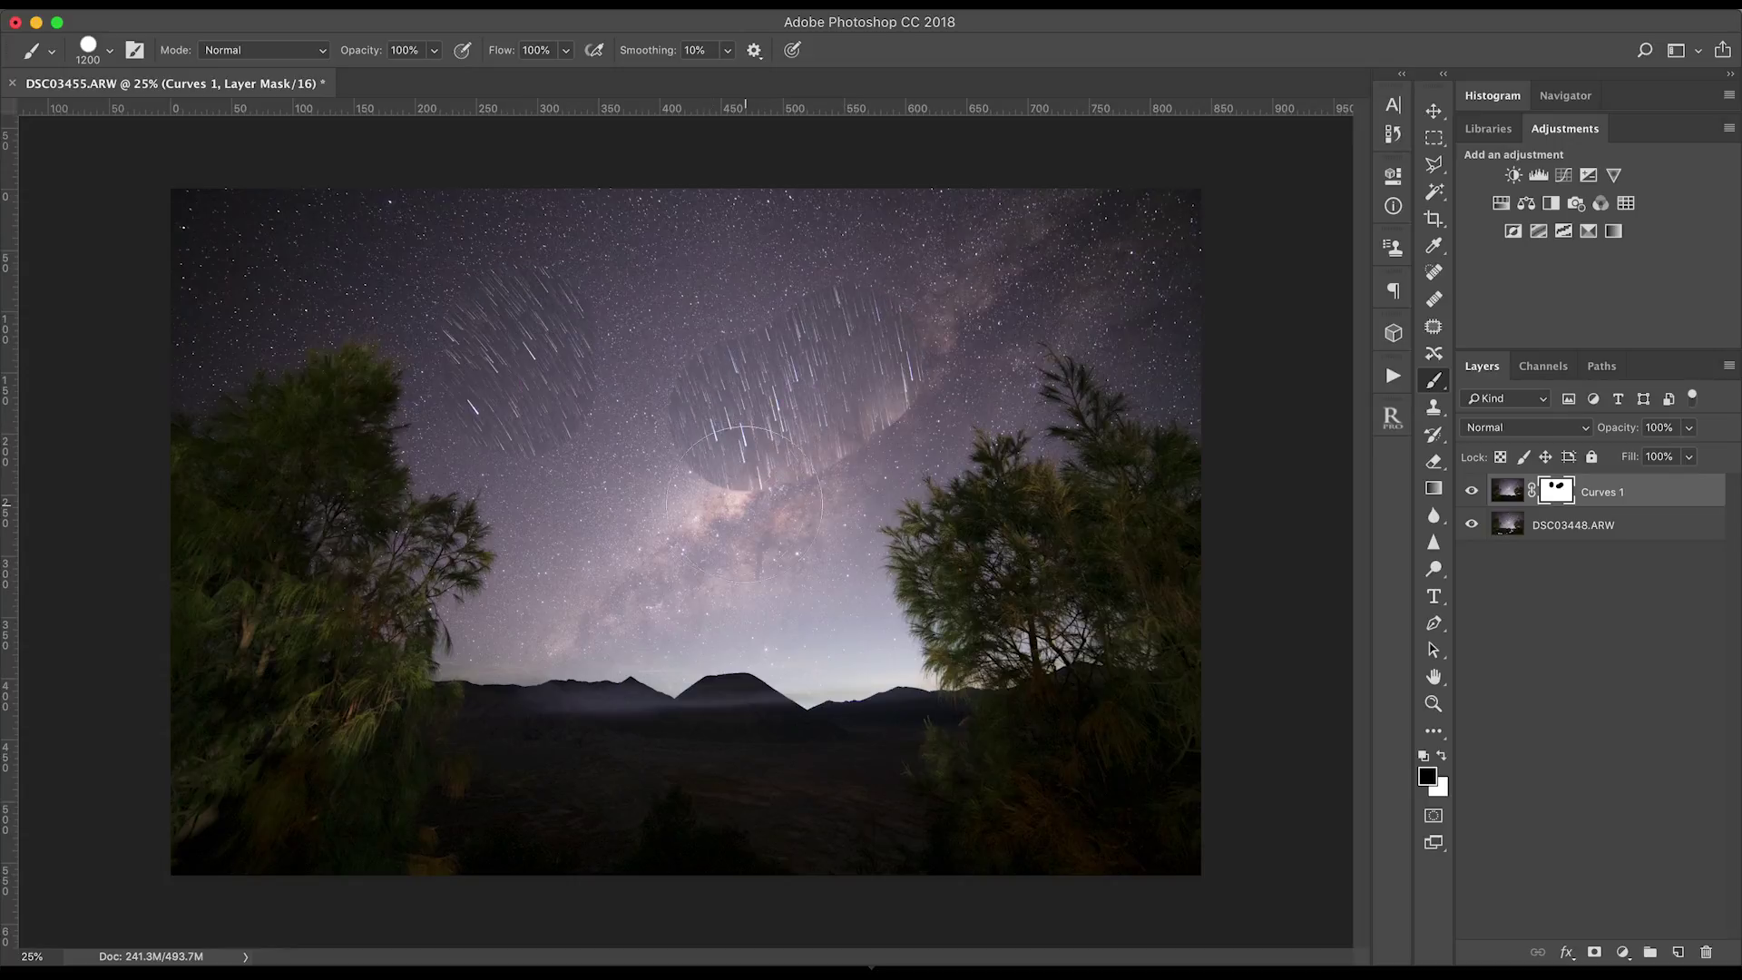
drag(626, 720, 769, 729)
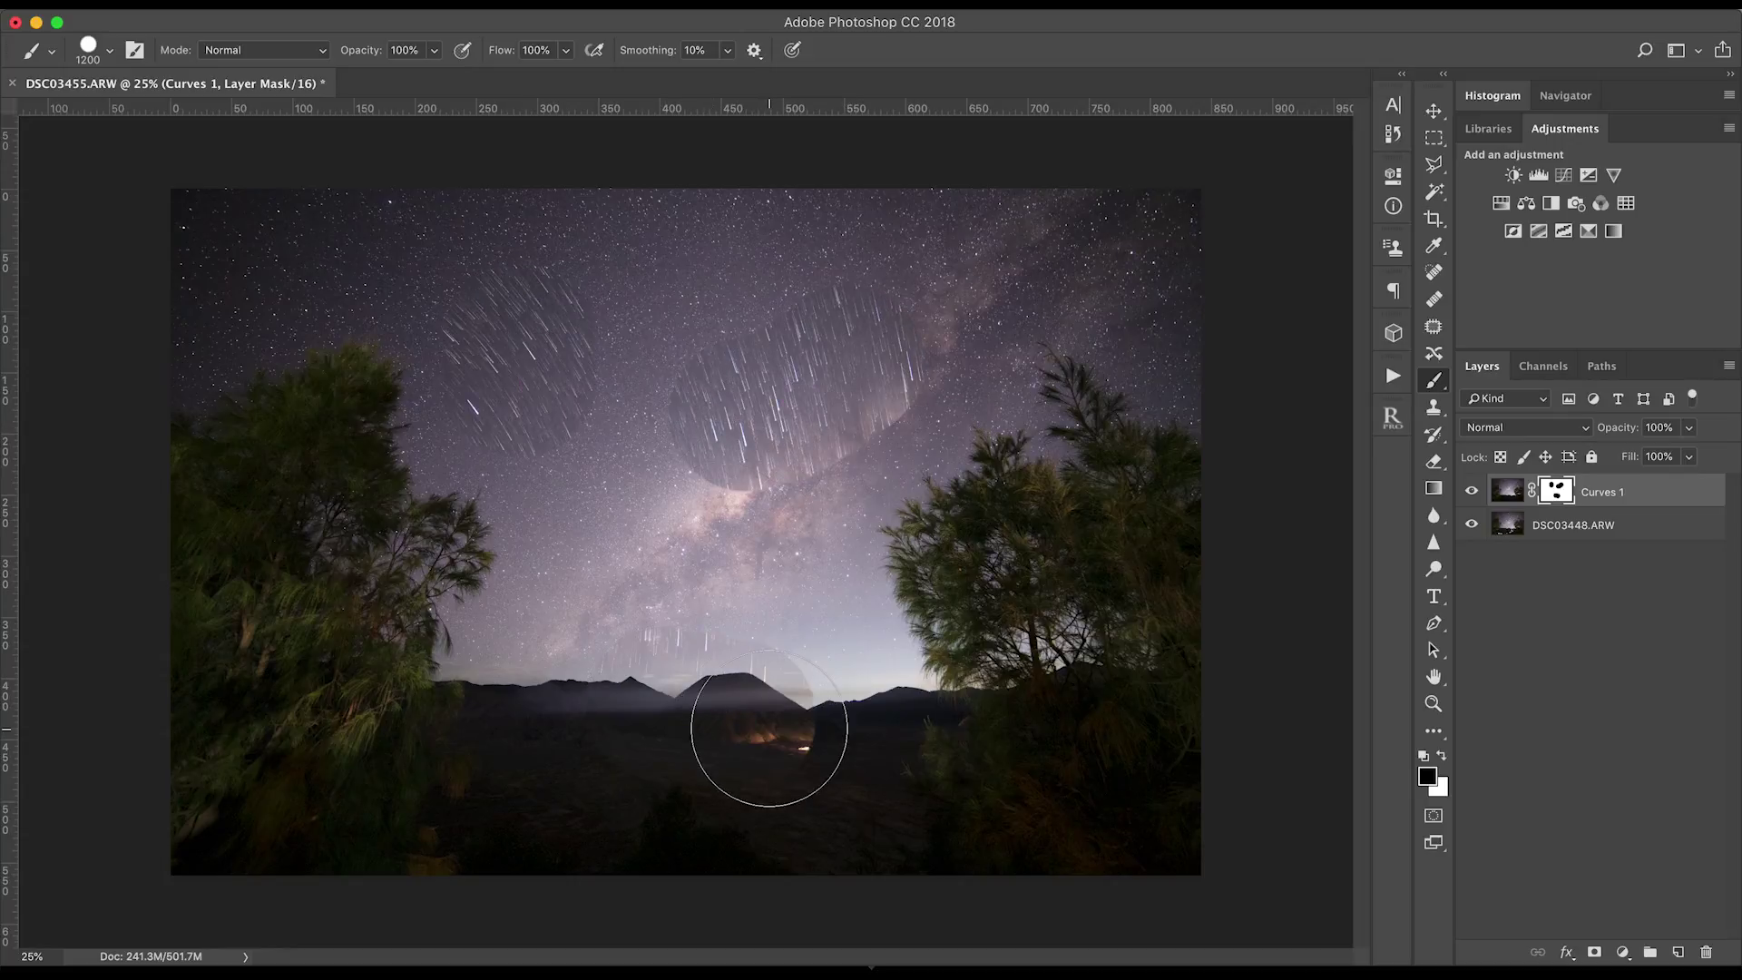
Display the Curves 1 mask by itself, paint a black patch over the right-hand tree area, and return to the image view.
alt+click(1558, 492)
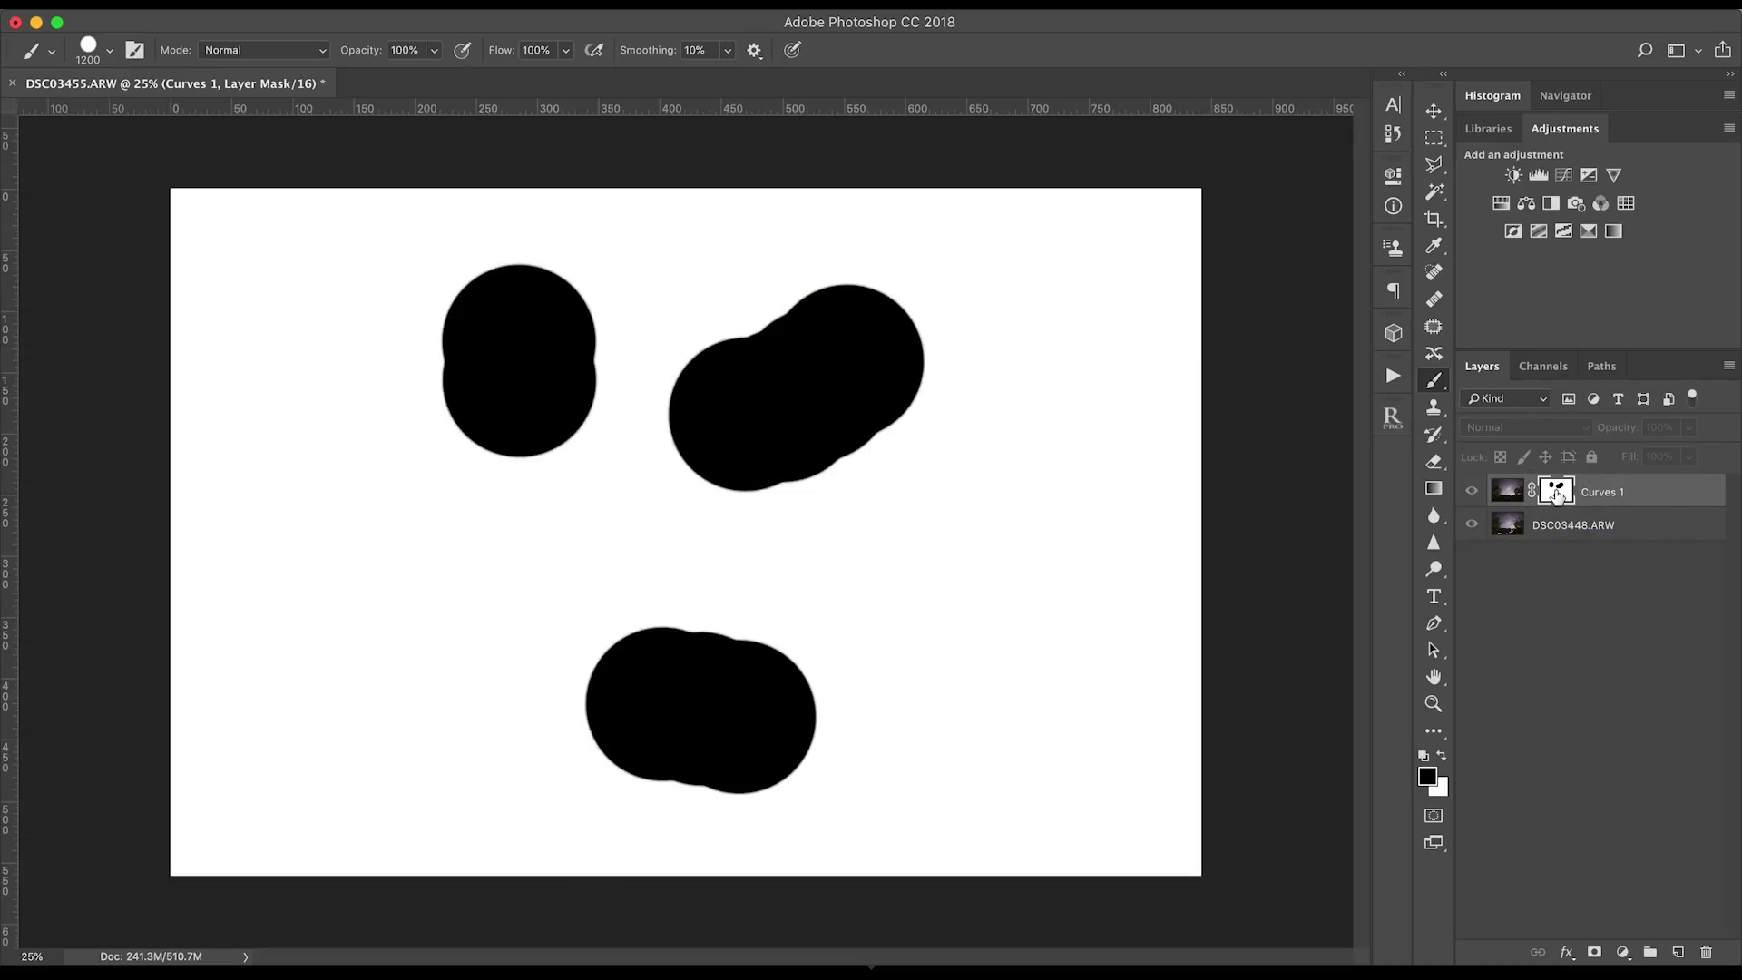
mouse_move(984, 580)
mouse_down()
mouse_move(1038, 517)
mouse_move(1035, 470)
mouse_move(987, 559)
mouse_up()
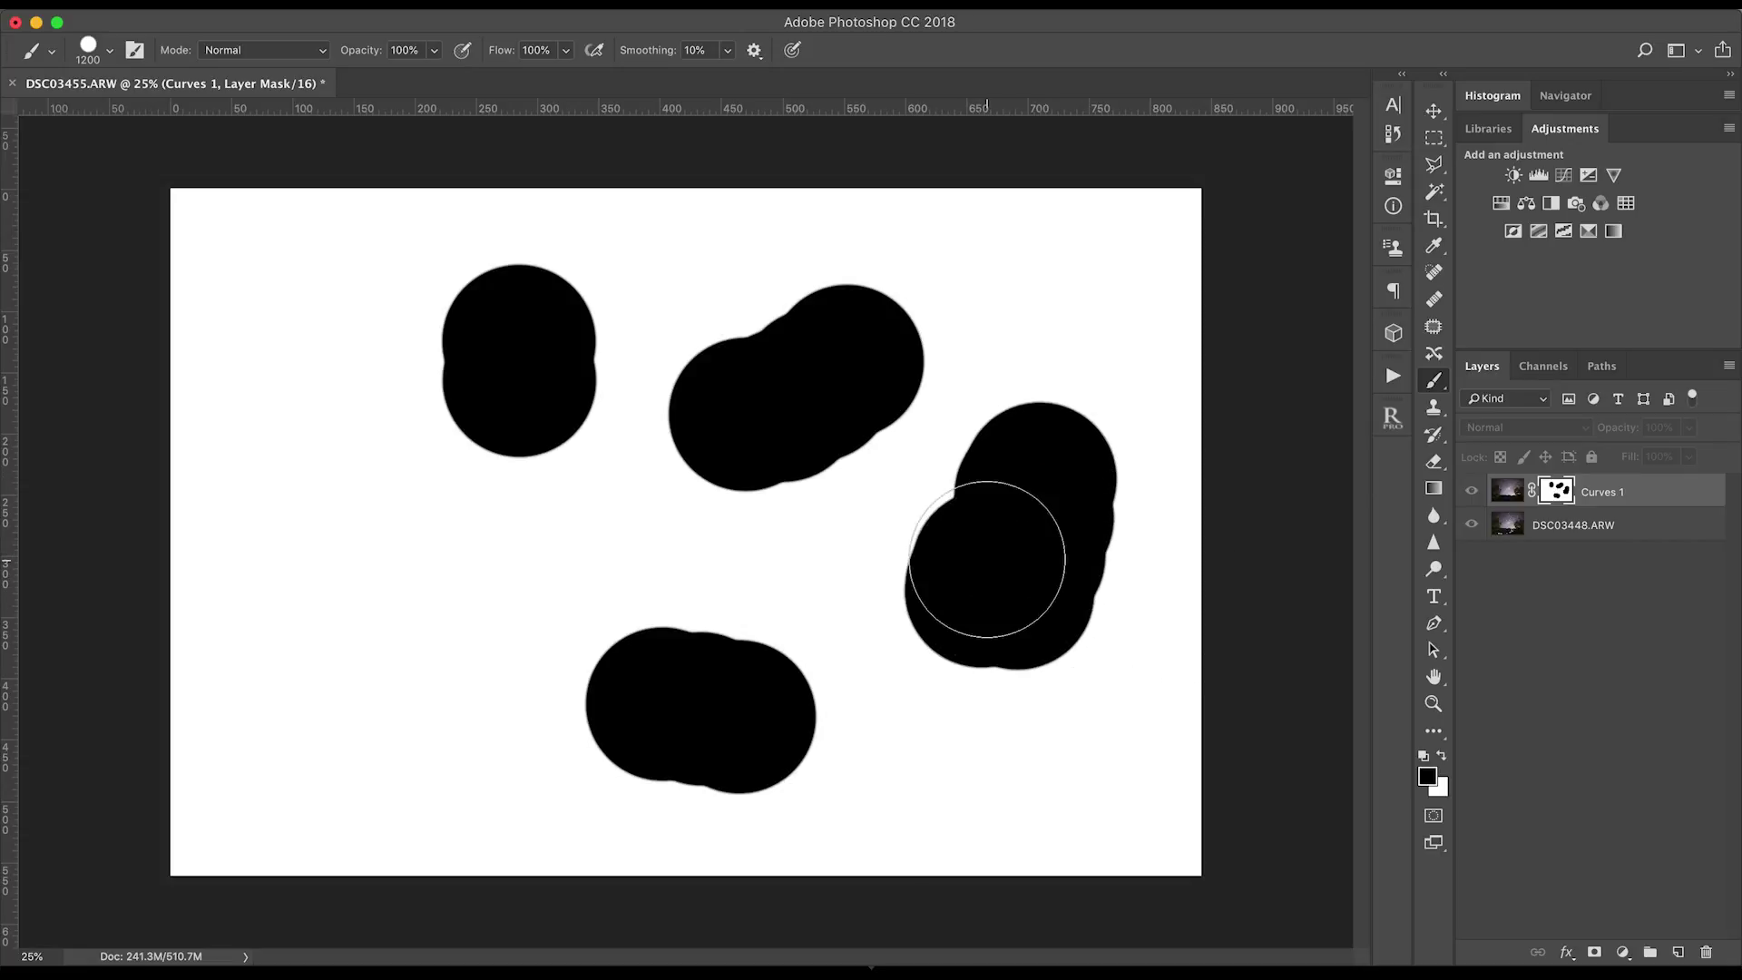
alt+click(1557, 493)
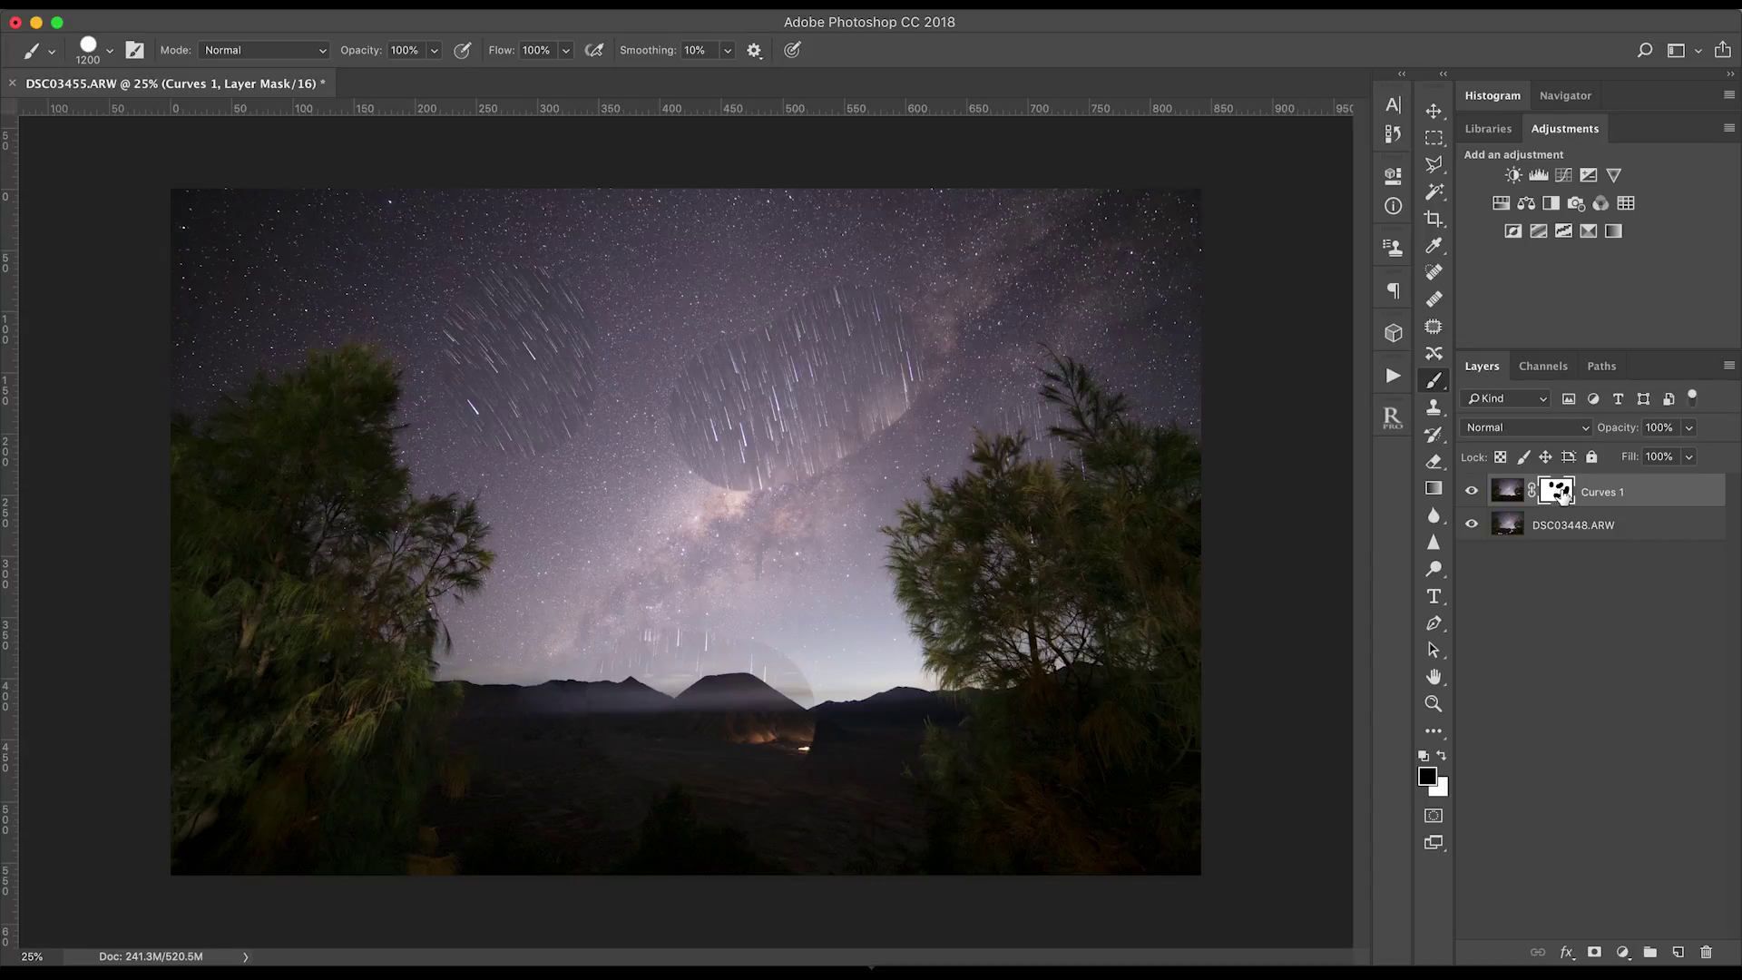
Paint white over all the black patches on the Curves 1 mask to restore the layer.
key(x)
mouse_move(750, 400)
mouse_down()
mouse_move(776, 433)
mouse_move(747, 362)
mouse_move(906, 420)
mouse_move(771, 389)
mouse_up()
mouse_move(620, 385)
mouse_down()
mouse_move(563, 357)
mouse_move(498, 280)
mouse_up()
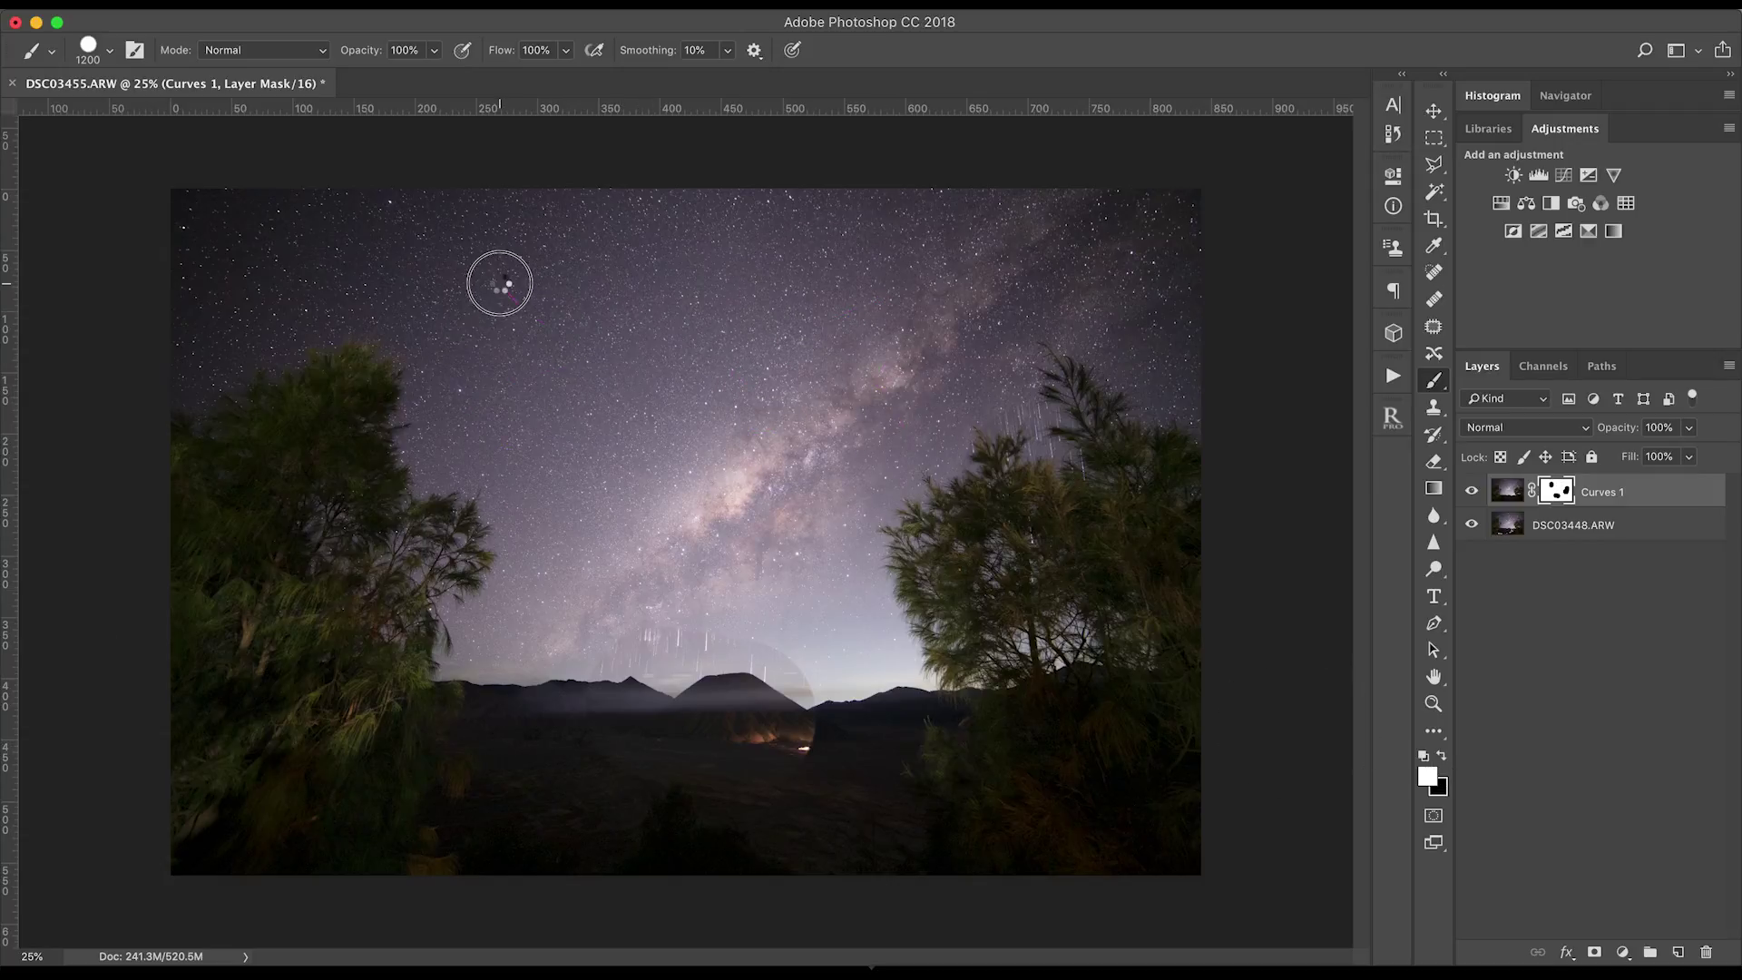
mouse_move(1080, 427)
mouse_down()
mouse_move(752, 654)
mouse_move(829, 709)
mouse_move(868, 697)
mouse_move(794, 730)
mouse_move(980, 684)
mouse_up()
Delete the Curves 1 layer mask and add a black mask that hides the whole layer.
right_click(1563, 497)
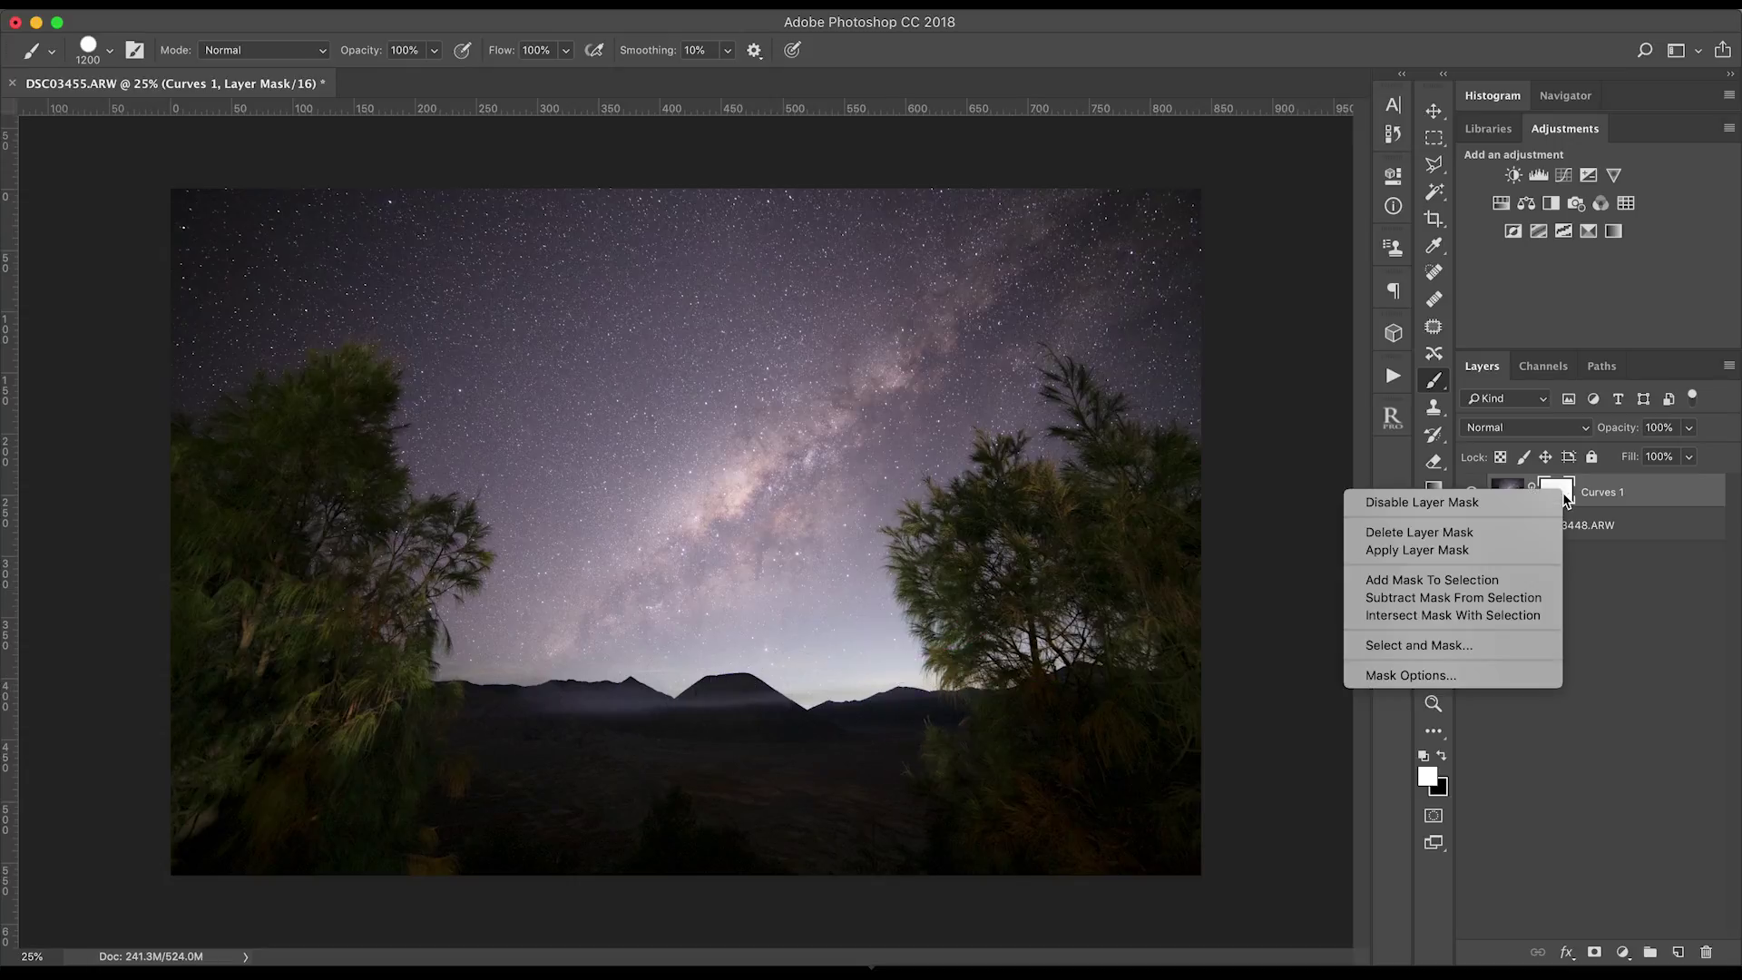
click(1425, 532)
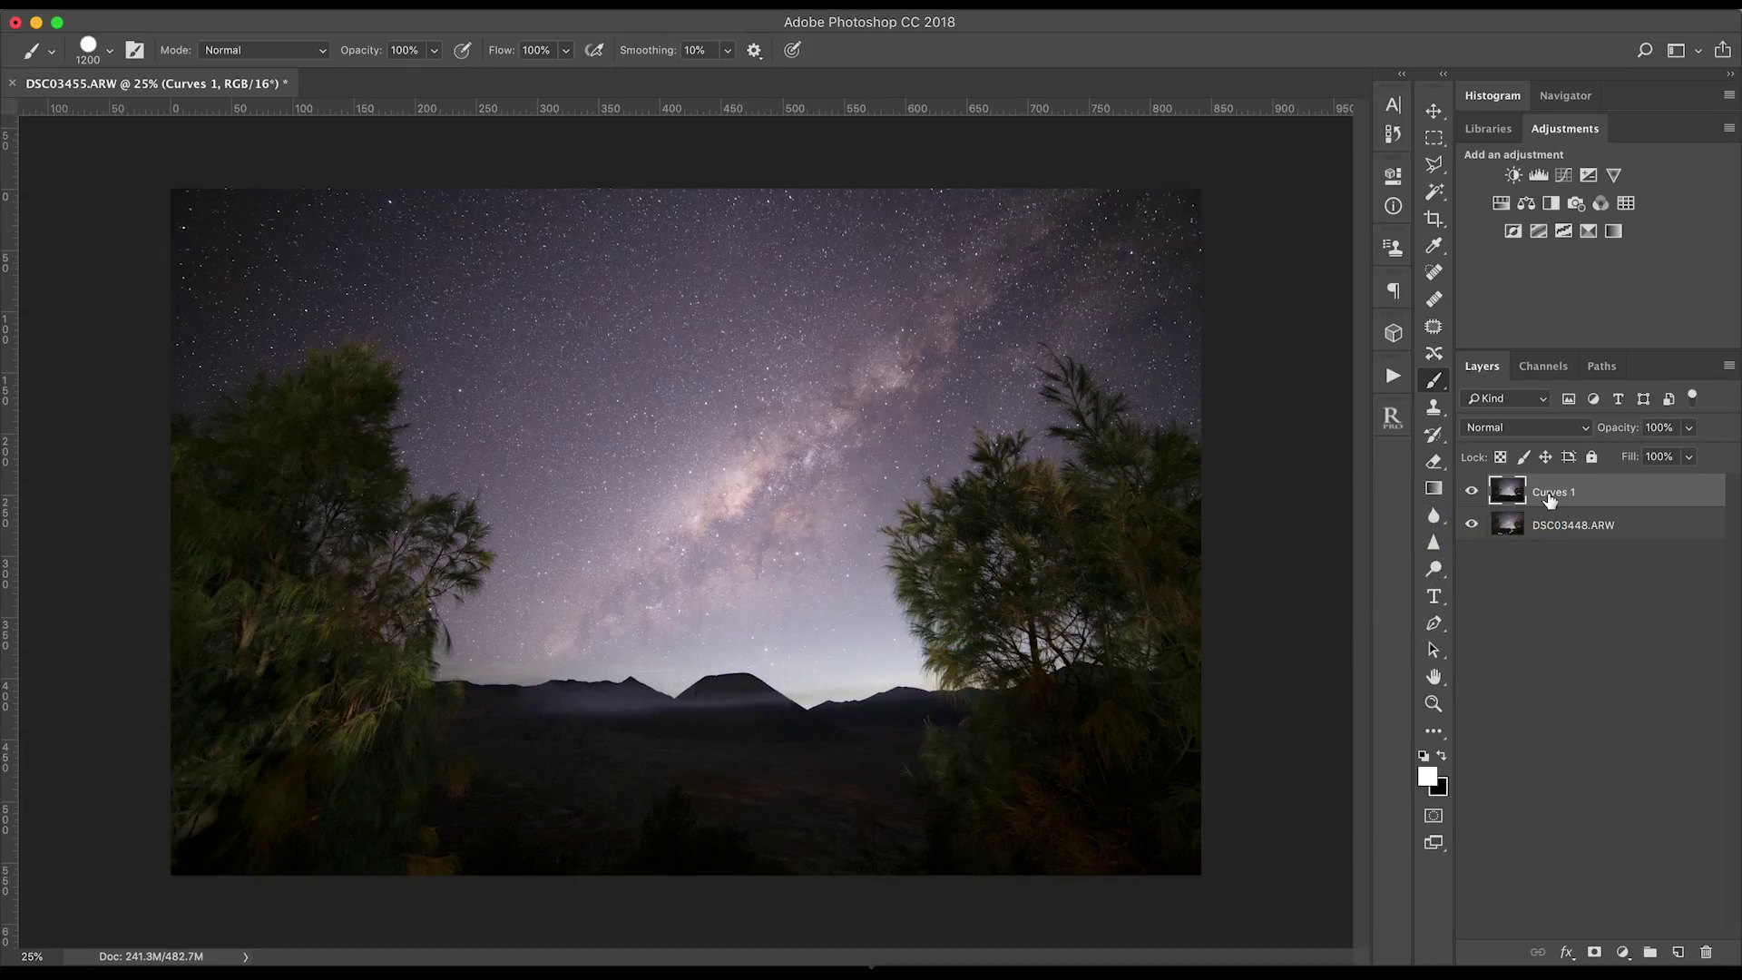
alt+click(1594, 953)
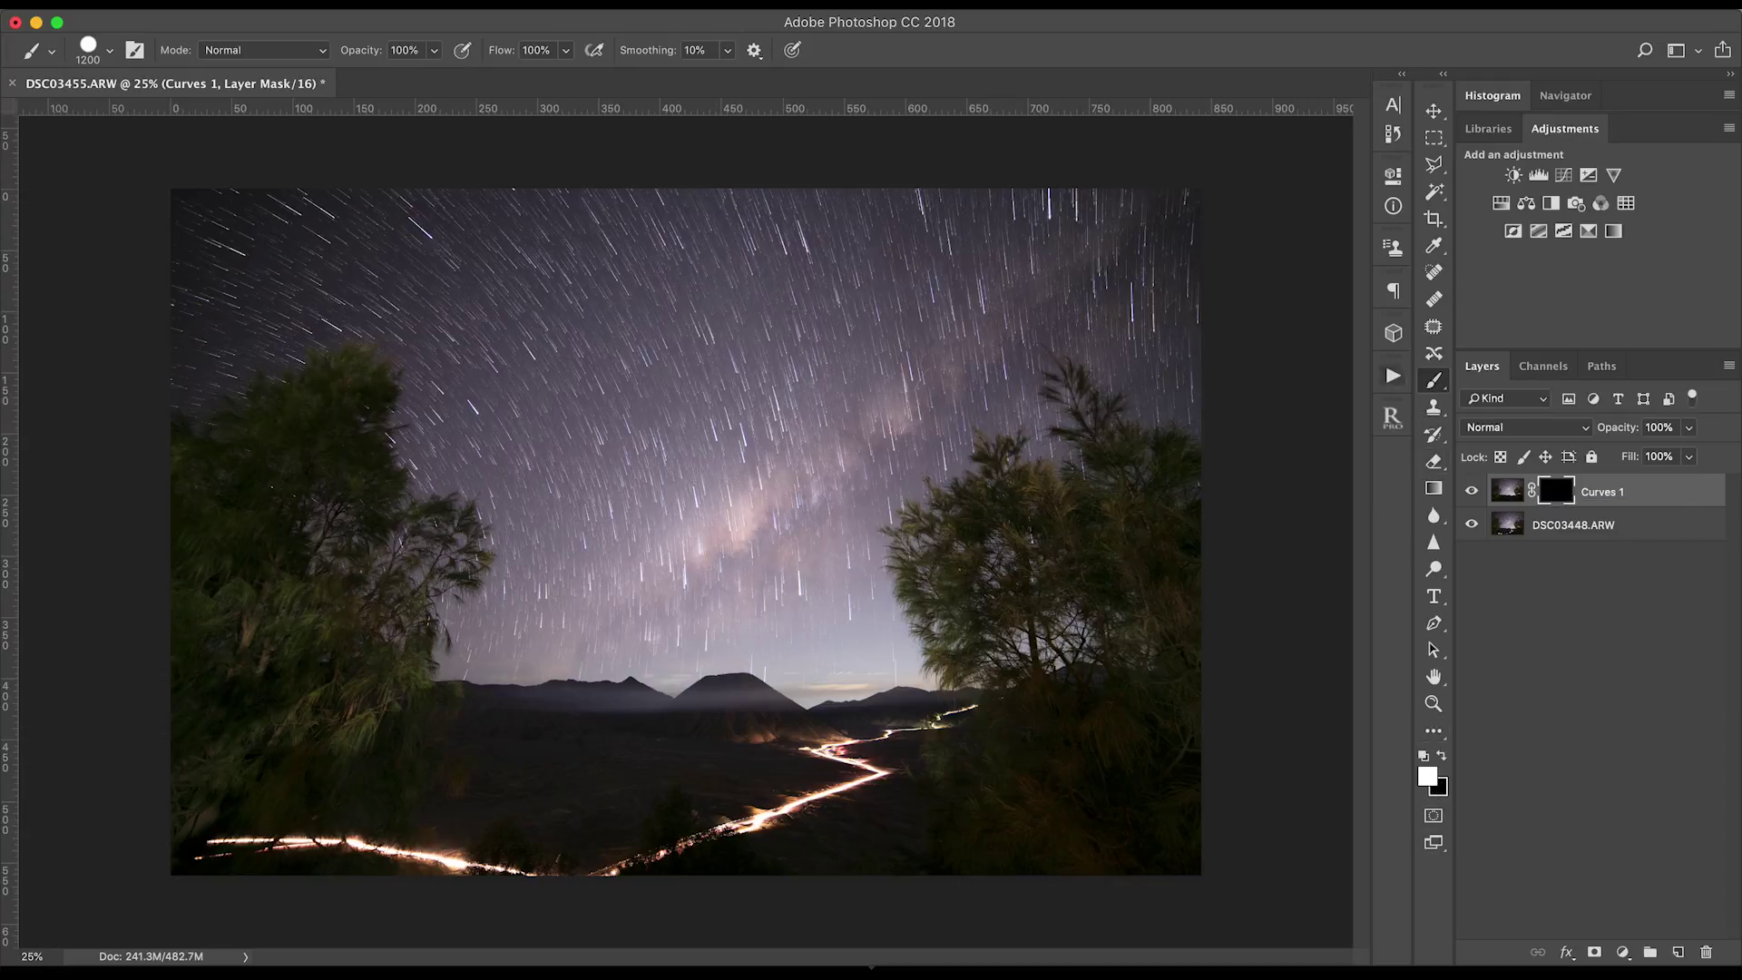
Paint white on the Curves 1 mask across the sky, around both trees and down to the horizon, checking the mask by itself.
mouse_move(699, 397)
mouse_down()
mouse_move(784, 393)
mouse_move(880, 349)
mouse_move(823, 413)
mouse_move(712, 477)
mouse_move(627, 470)
mouse_move(586, 378)
mouse_move(639, 325)
mouse_move(796, 317)
mouse_move(683, 285)
mouse_move(809, 272)
mouse_move(730, 250)
mouse_move(1047, 253)
mouse_move(856, 378)
mouse_move(798, 611)
mouse_move(606, 592)
mouse_move(444, 405)
mouse_move(404, 324)
mouse_move(259, 307)
mouse_move(141, 361)
mouse_move(195, 215)
mouse_move(478, 239)
mouse_move(1174, 237)
mouse_move(599, 567)
mouse_up()
alt+click(1561, 495)
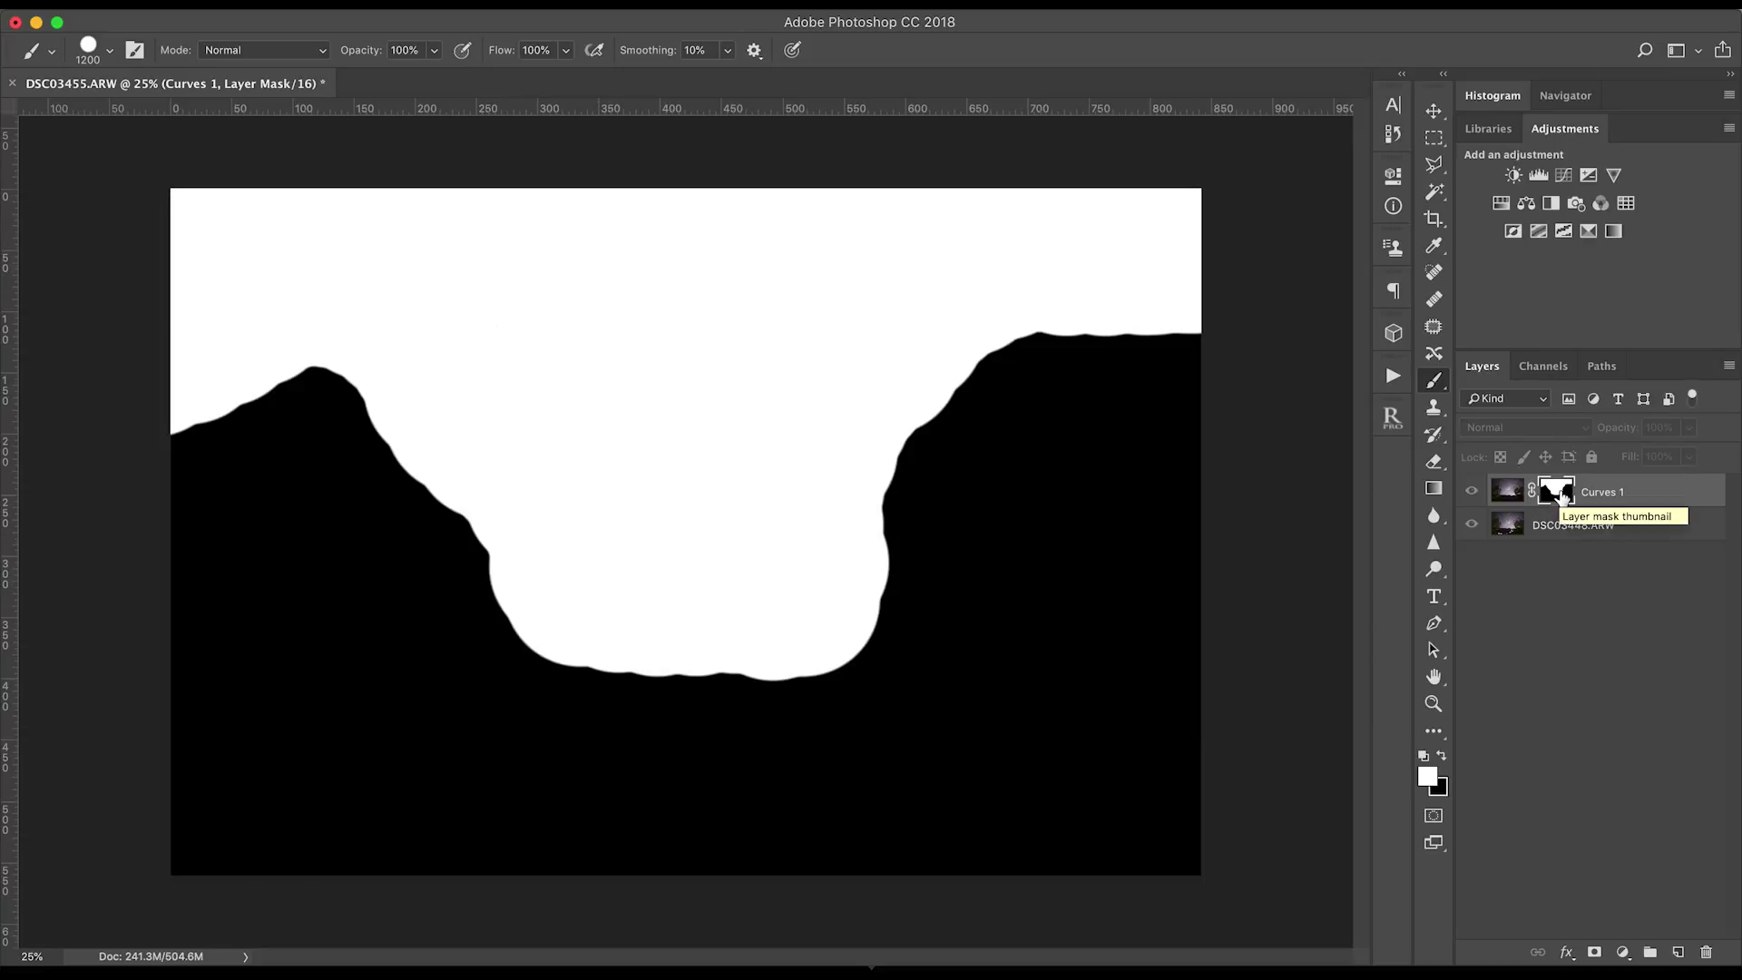
alt+click(1561, 494)
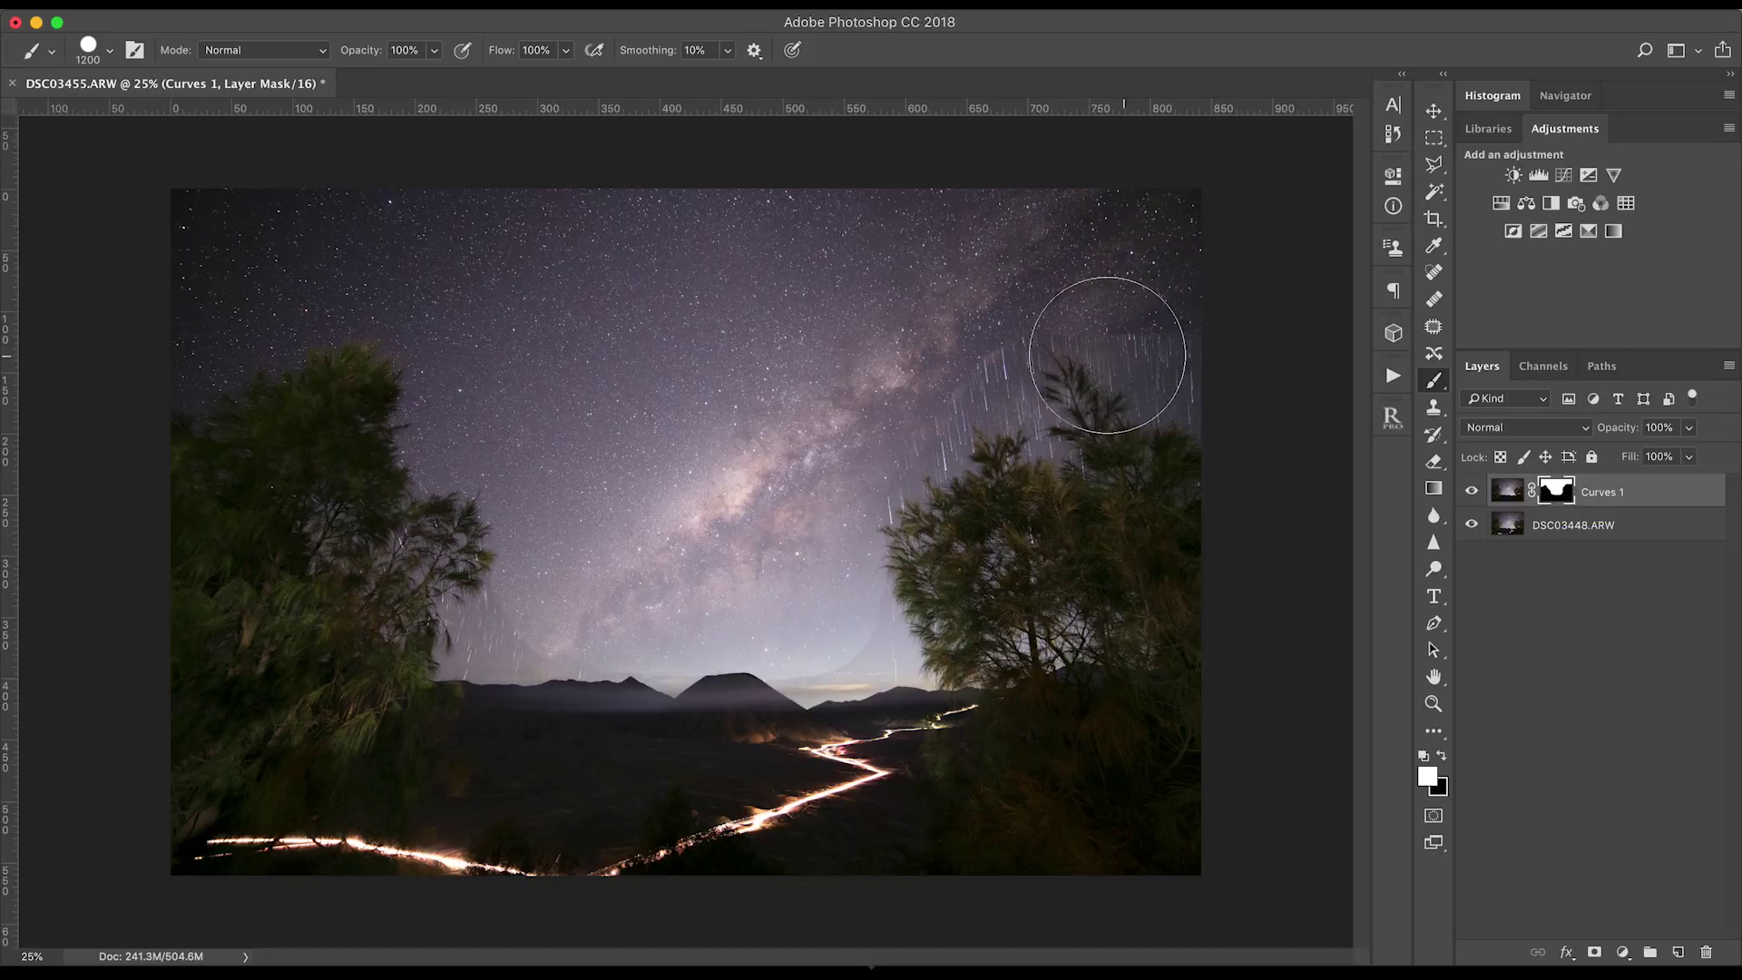
mouse_move(855, 460)
mouse_down()
mouse_move(968, 392)
mouse_move(1089, 405)
mouse_move(1201, 387)
mouse_up()
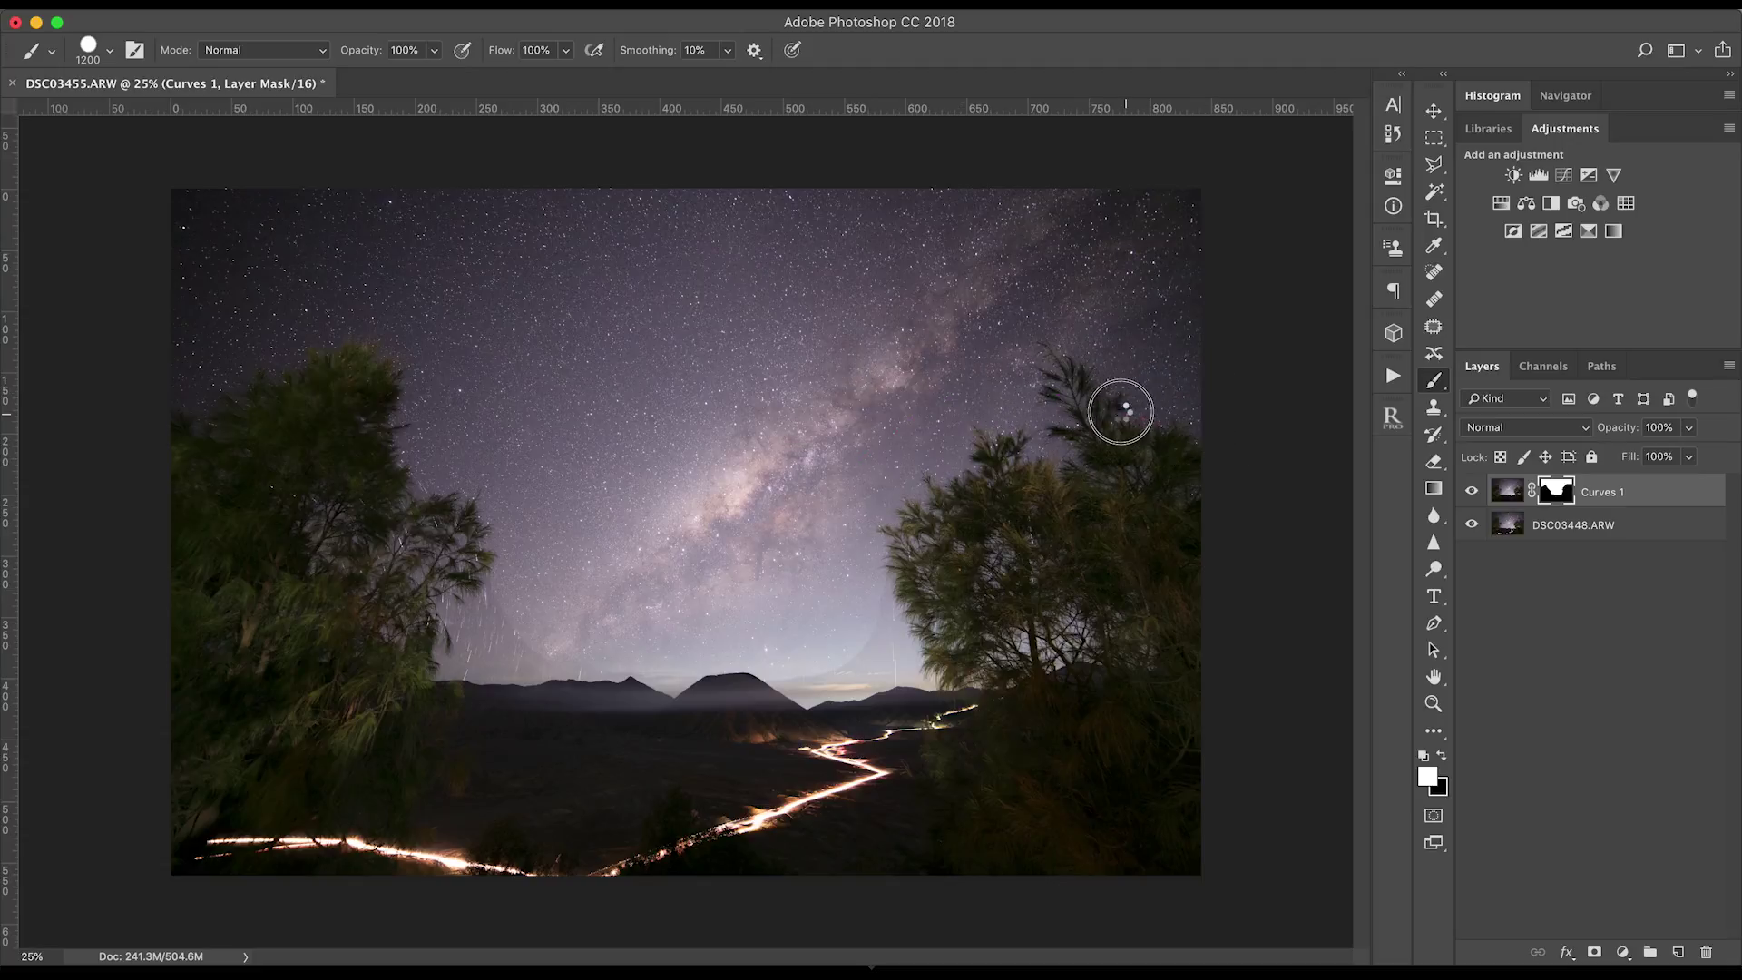
mouse_move(919, 584)
mouse_down()
mouse_move(944, 616)
mouse_move(796, 637)
mouse_move(464, 633)
mouse_move(384, 479)
mouse_move(419, 583)
mouse_move(377, 349)
mouse_move(204, 231)
mouse_up()
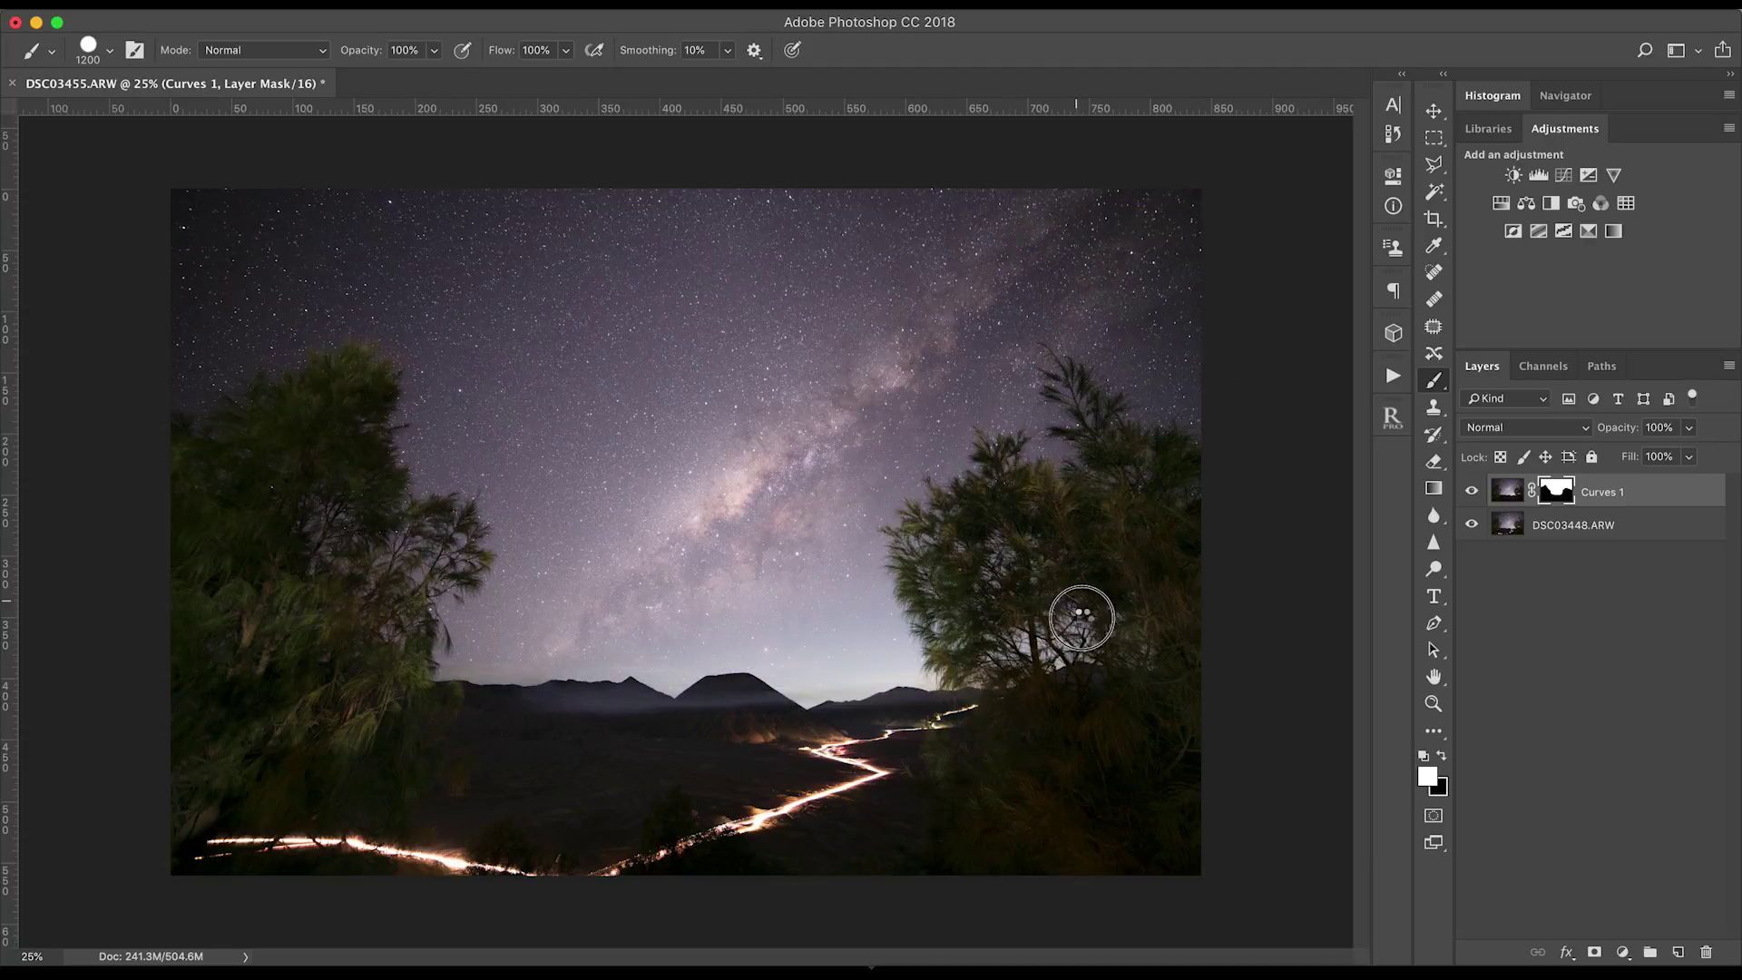
Switch the brush to black, lower its hardness and set its size to 400 px.
key(x)
click(92, 53)
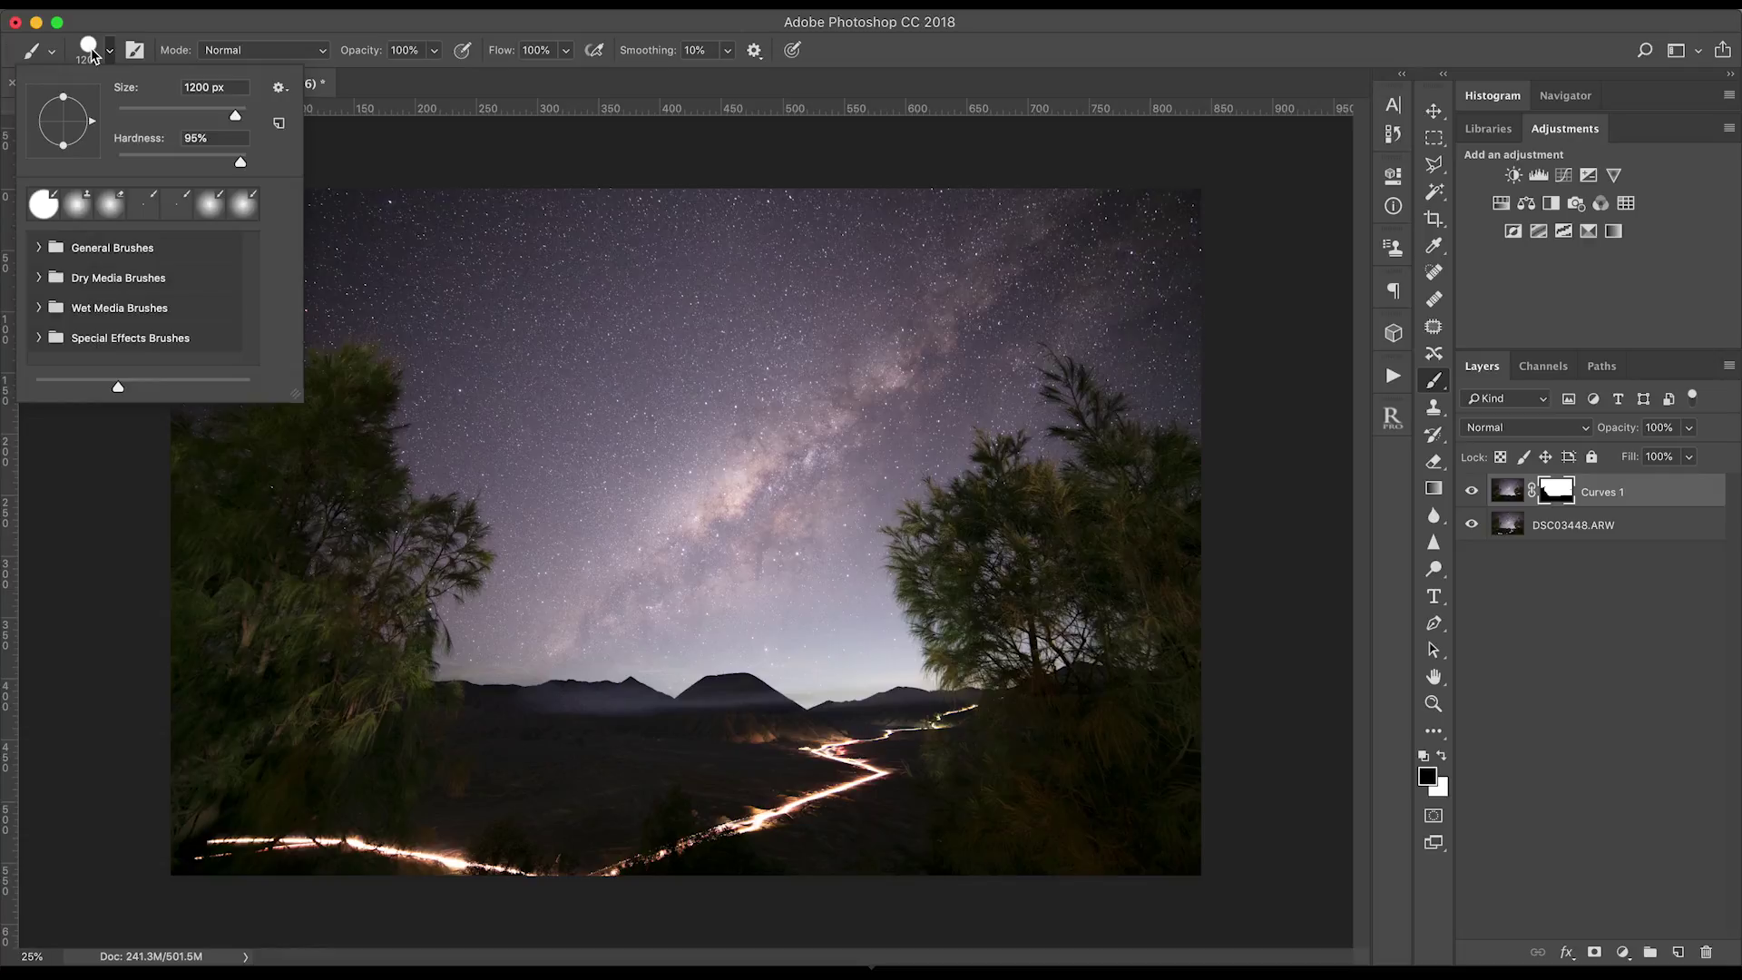
mouse_move(192, 160)
mouse_down()
mouse_move(134, 164)
mouse_move(161, 165)
mouse_up()
drag(201, 107, 189, 115)
text(400)
key(Return)
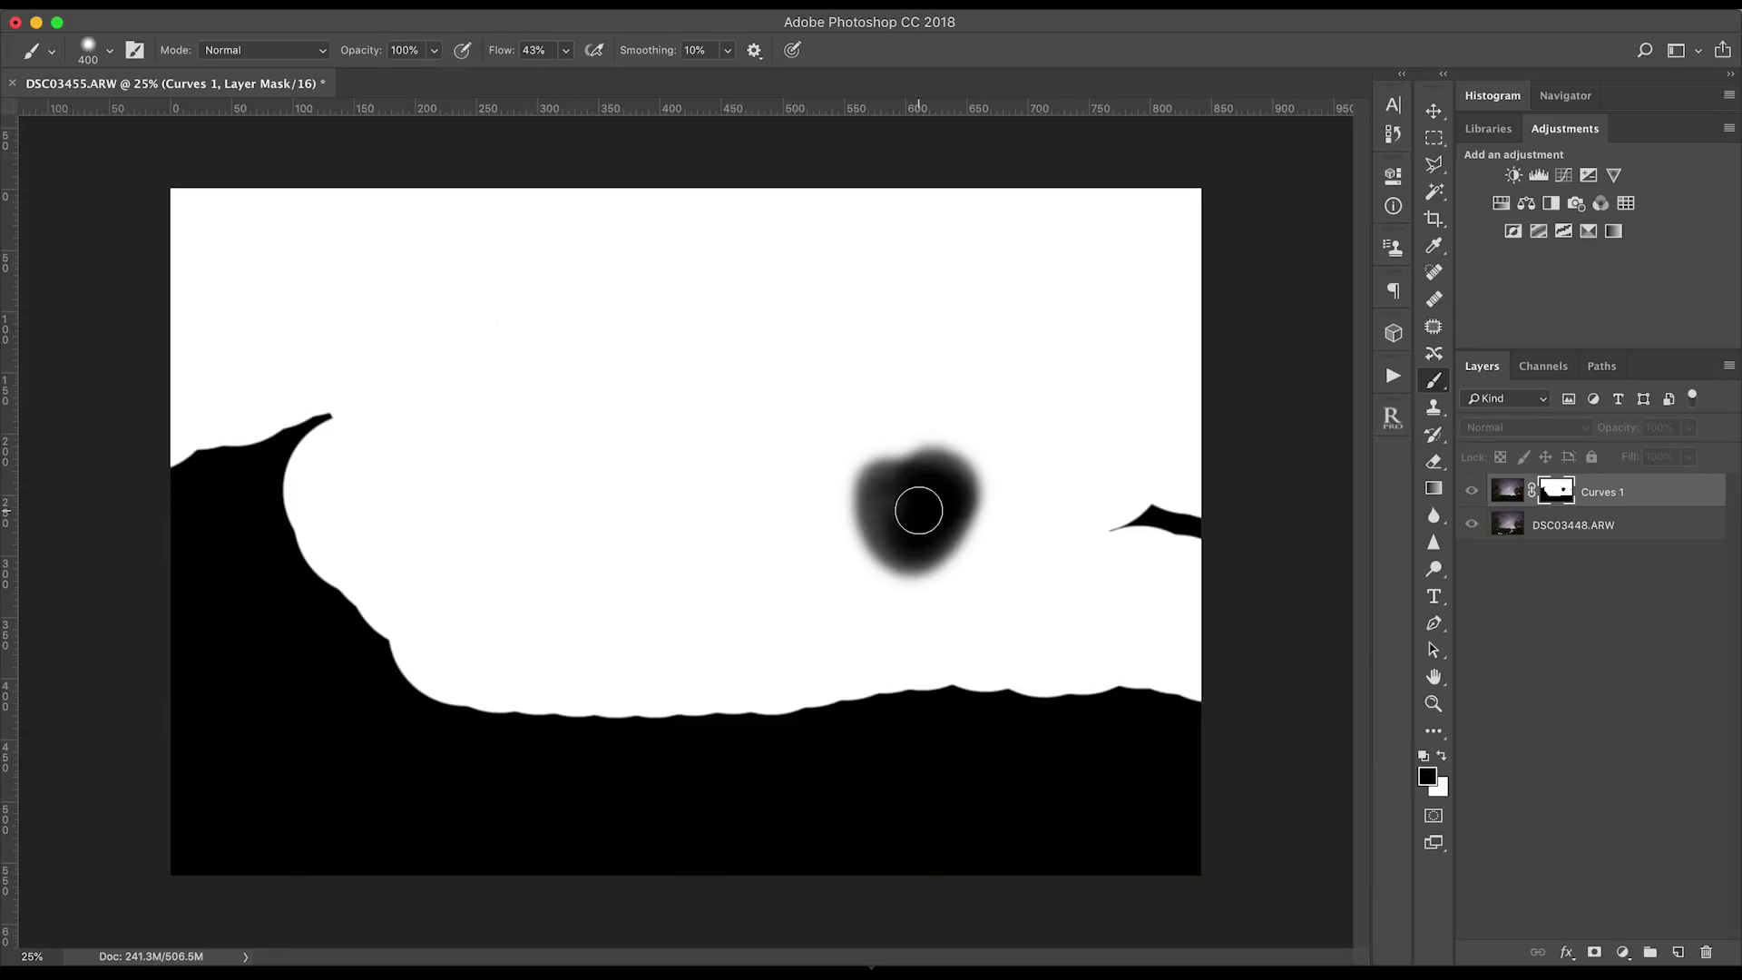
Try soft black strokes on the mask, including some at 7% opacity, and undo them.
mouse_move(671, 363)
mouse_down()
mouse_move(738, 350)
mouse_move(707, 417)
mouse_move(787, 298)
mouse_up()
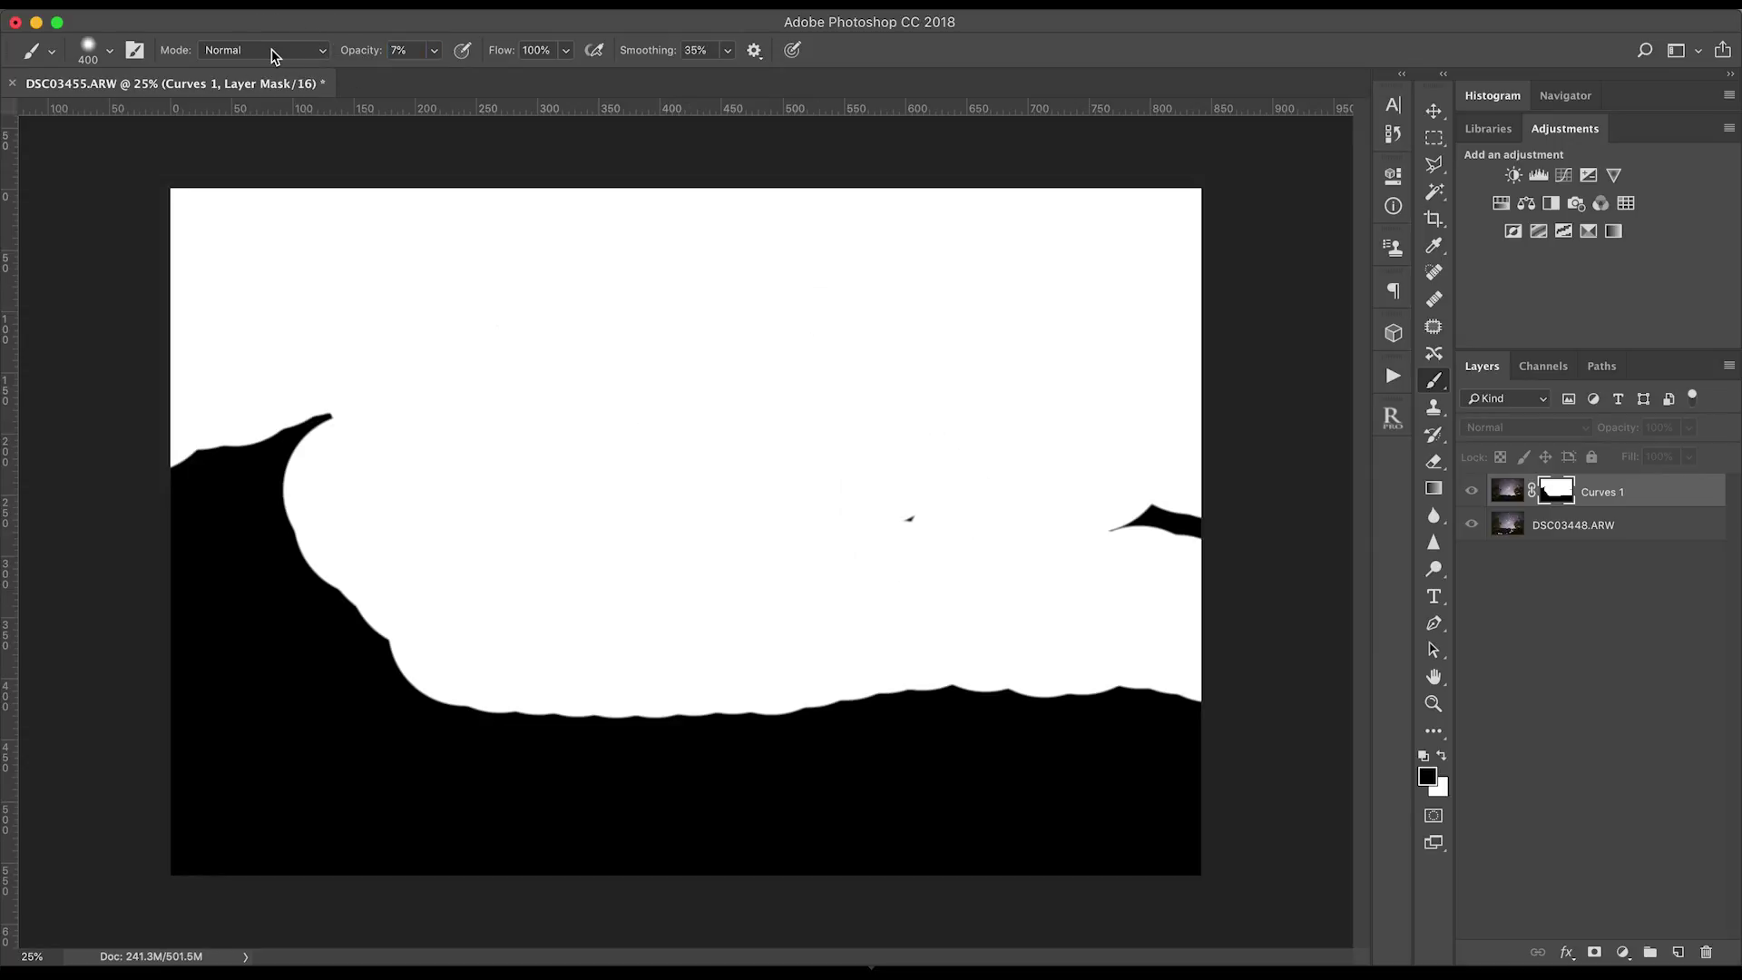
mouse_move(587, 318)
mouse_down()
mouse_move(714, 356)
mouse_move(636, 341)
mouse_move(632, 312)
mouse_move(667, 384)
mouse_move(731, 346)
mouse_move(725, 294)
mouse_move(634, 342)
mouse_move(629, 355)
mouse_move(749, 327)
mouse_move(693, 303)
mouse_move(627, 344)
mouse_move(667, 350)
mouse_up()
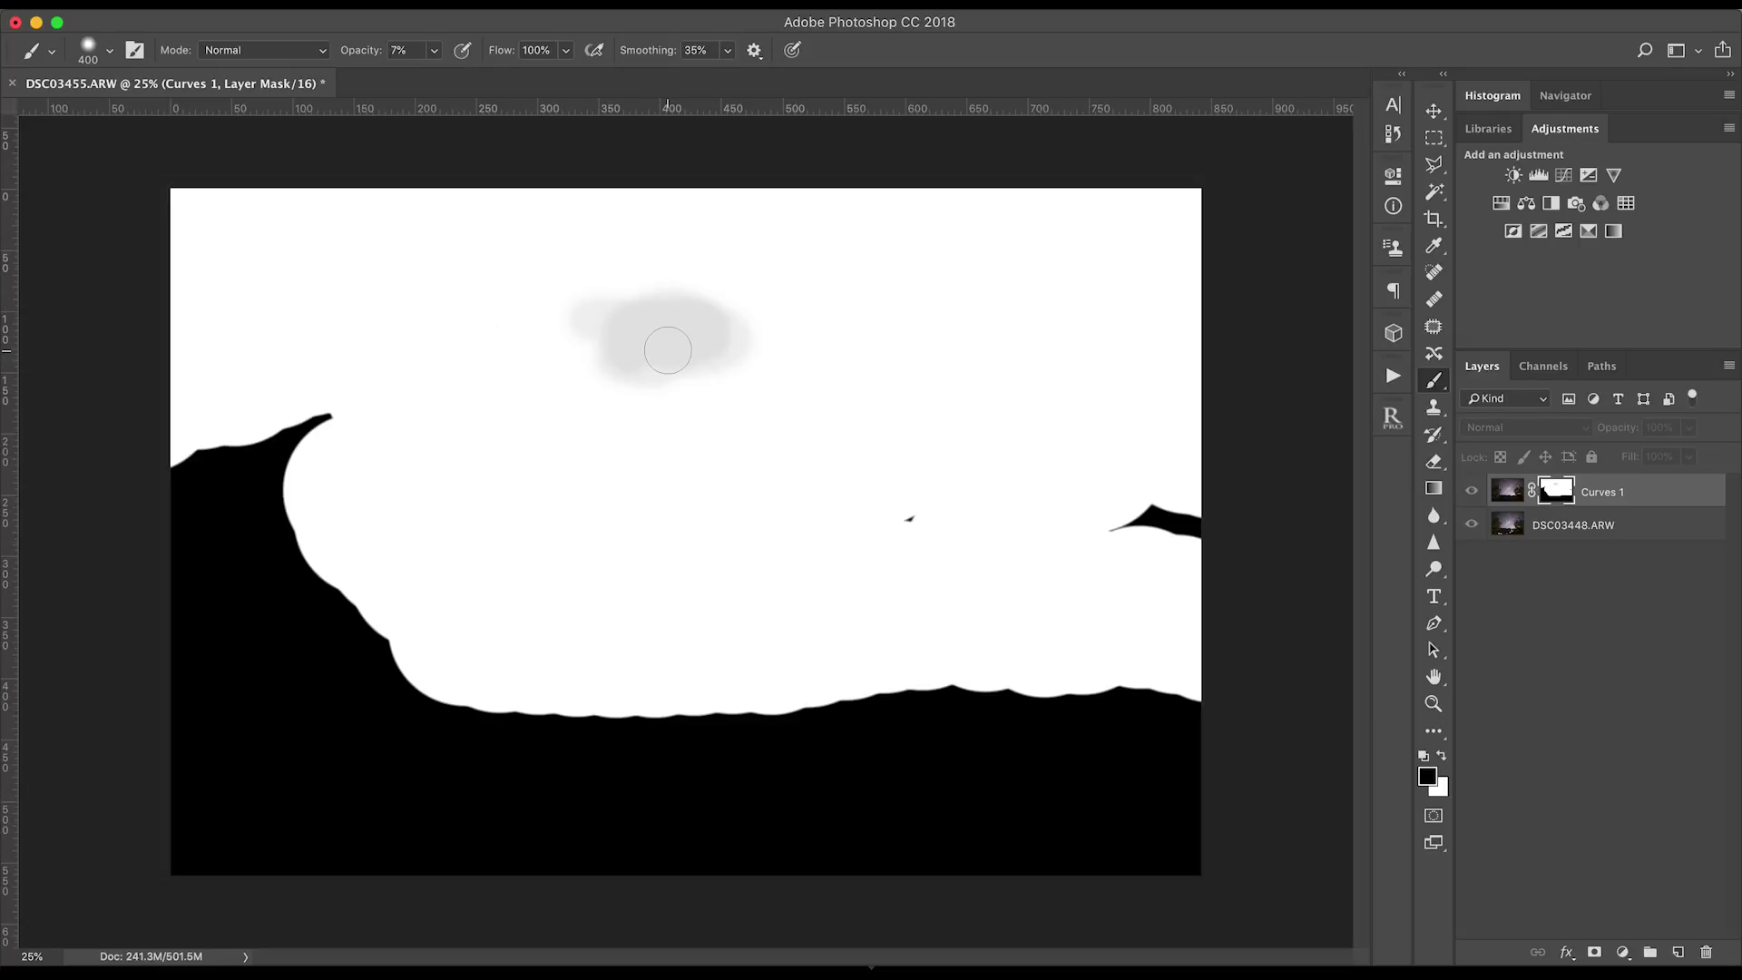
key(super+alt+z)
key(super+alt+z)
key(super+alt+z)
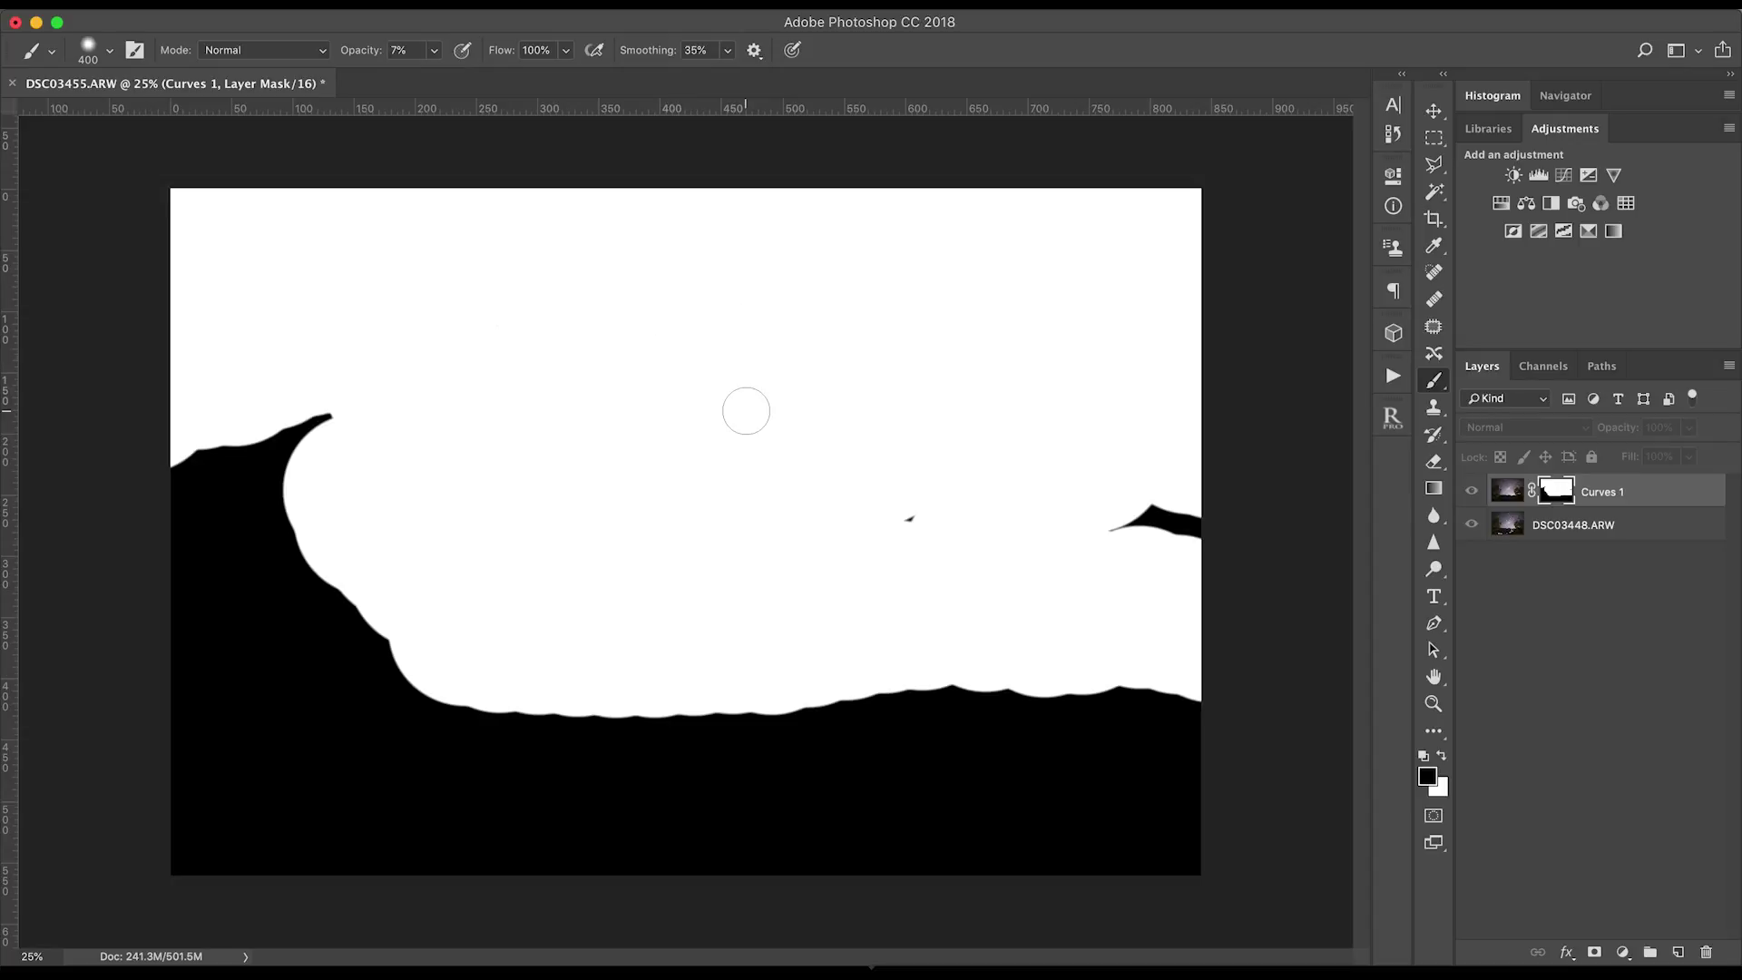
Set the brush opacity to 100%, paint white over the stray black marks on the mask's right half, and return to the image.
drag(363, 52, 828, 47)
click(912, 516)
key(super+z)
key(x)
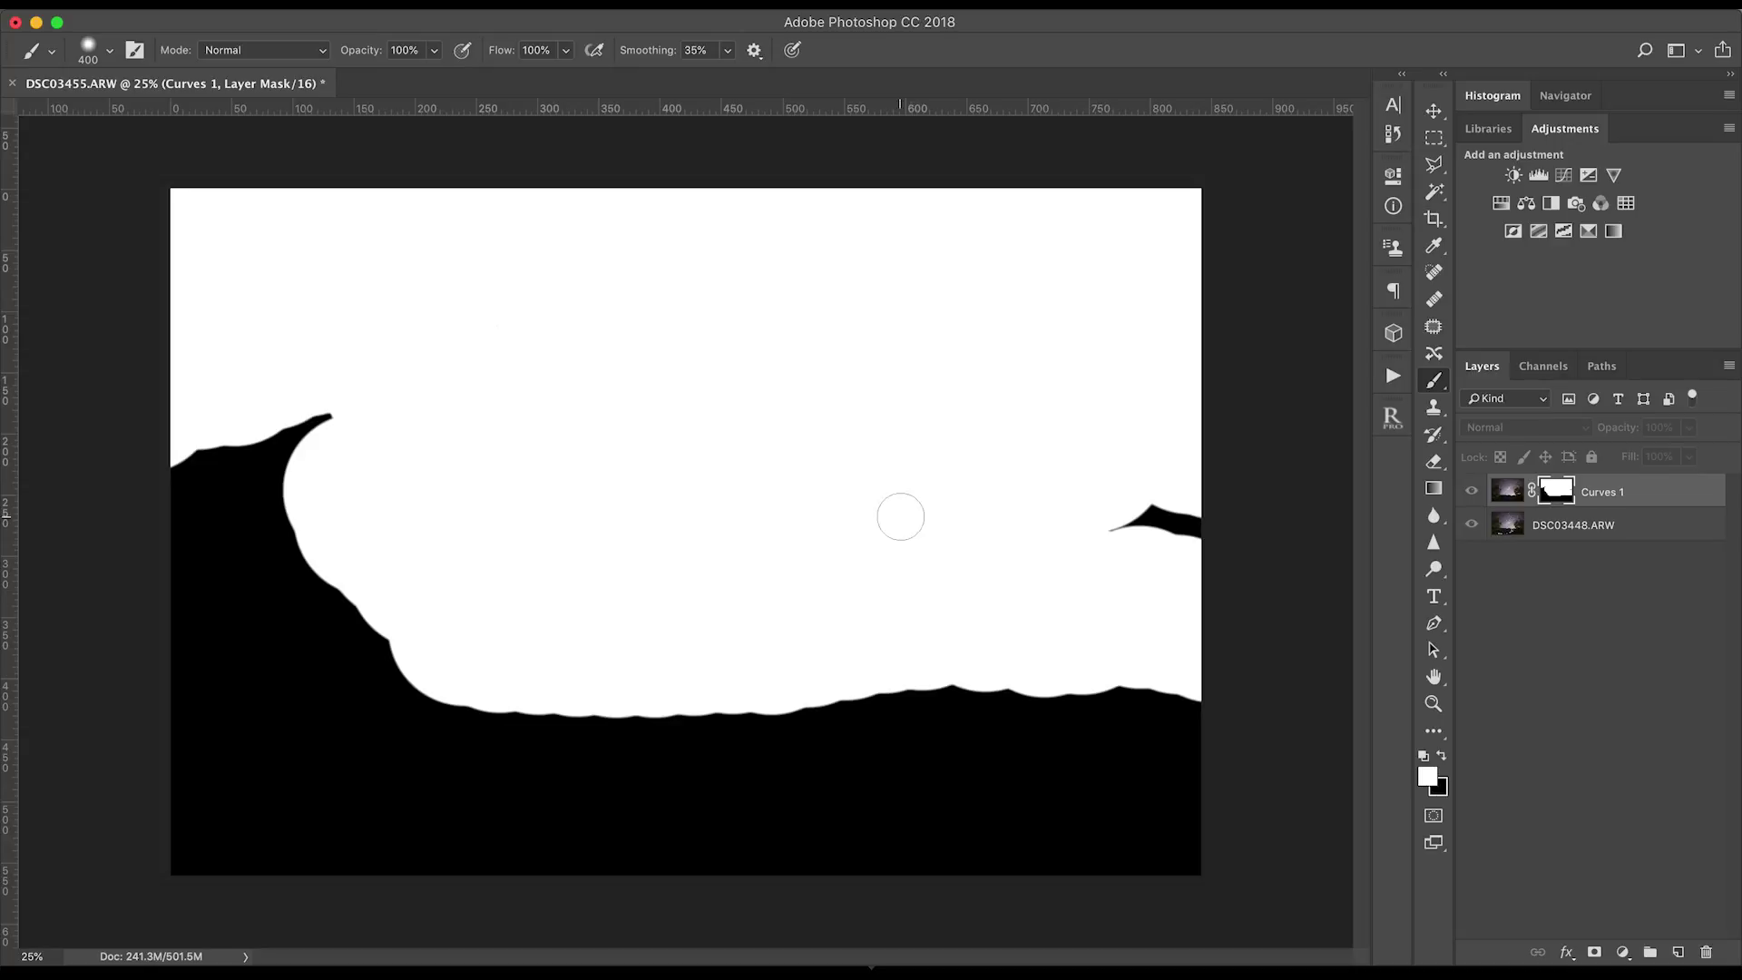
drag(1116, 525, 1180, 525)
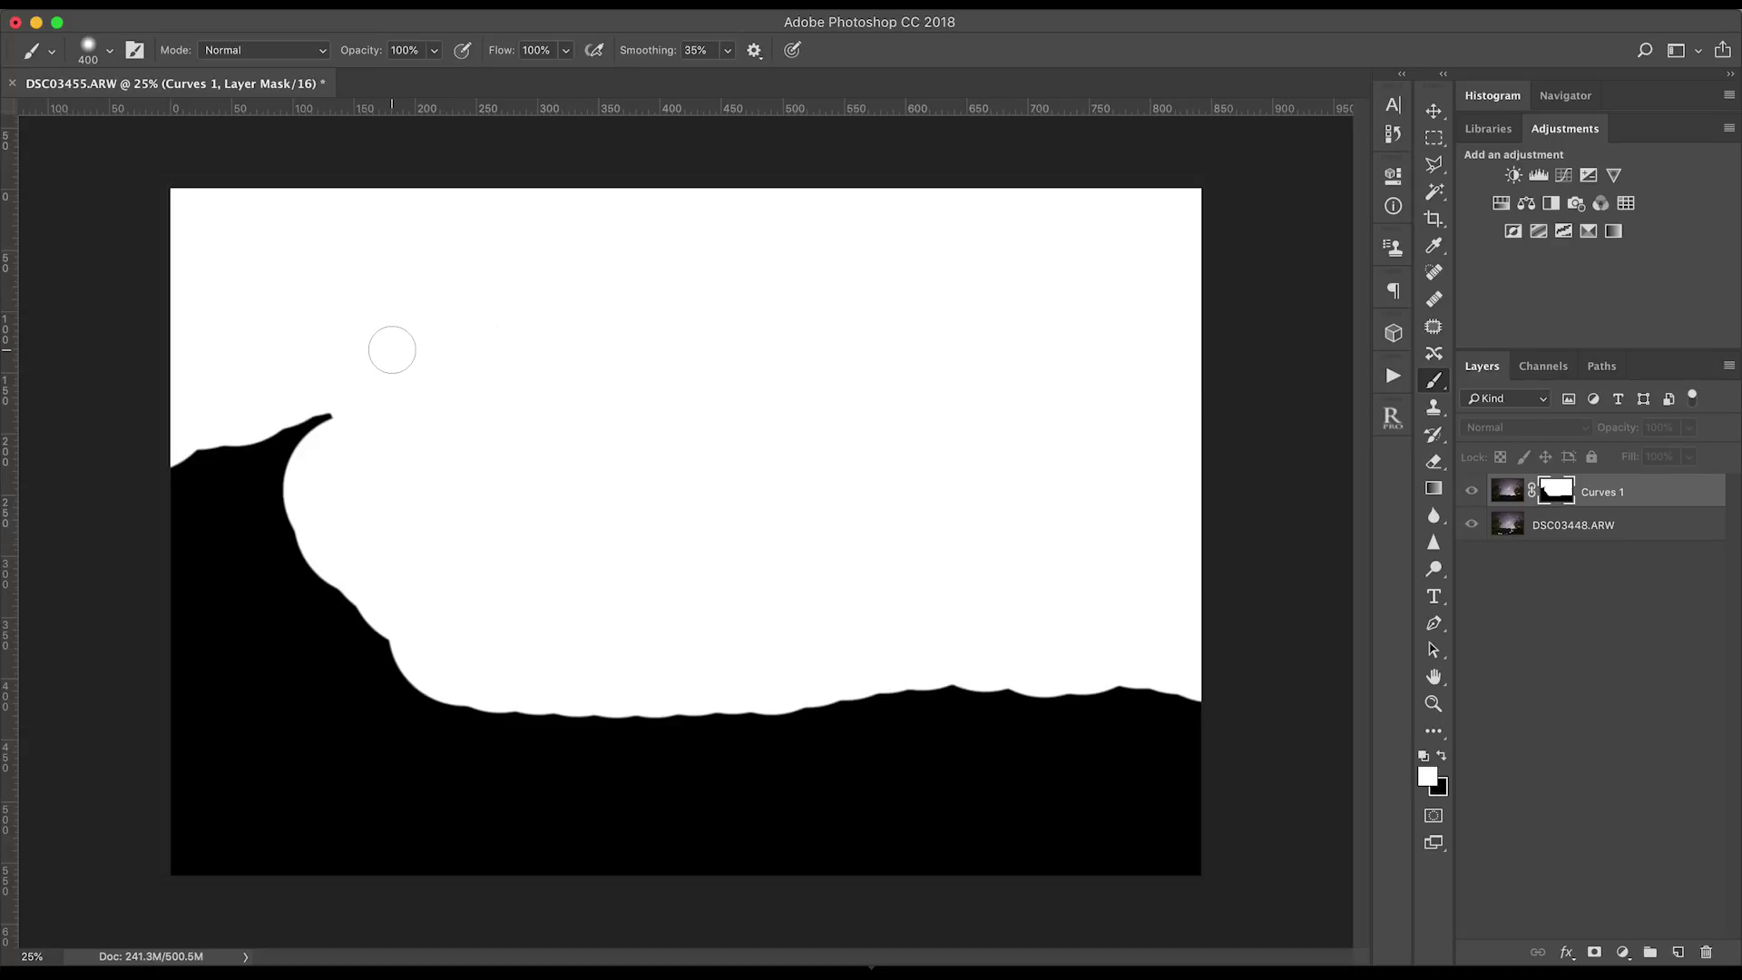
alt+click(1550, 494)
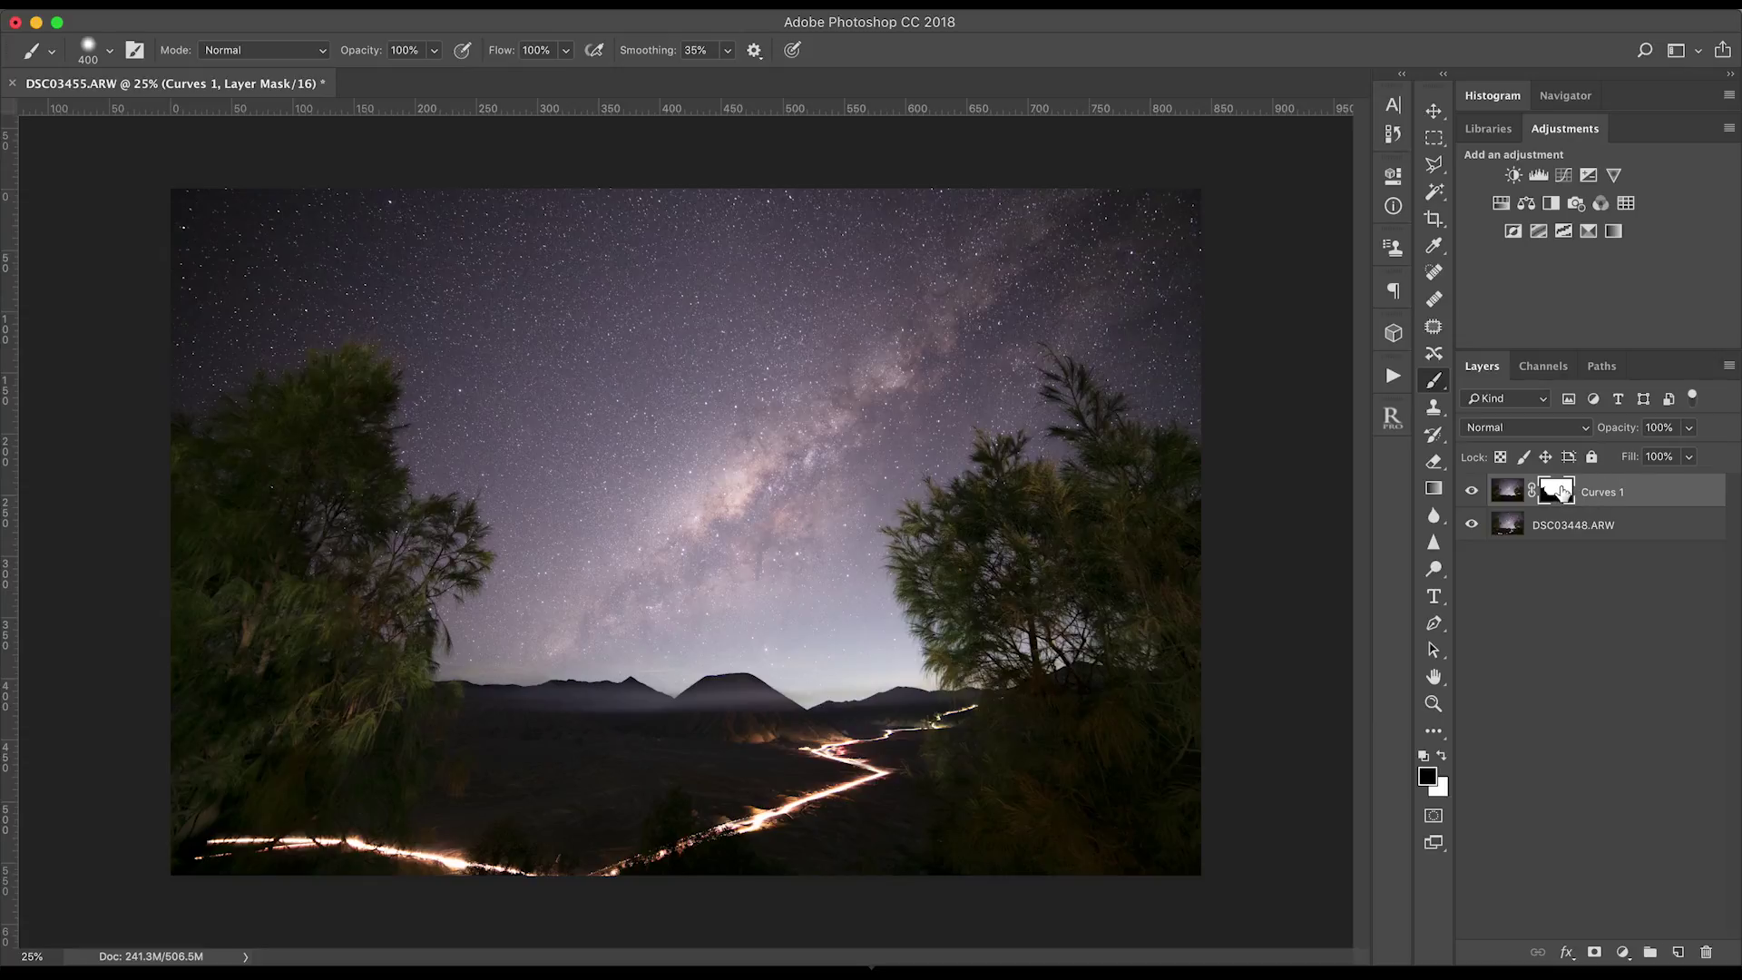
Target the Curves 1 mask, paint black beside the left-hand tree to reveal star trails, and paint white to hide them again.
click(1503, 493)
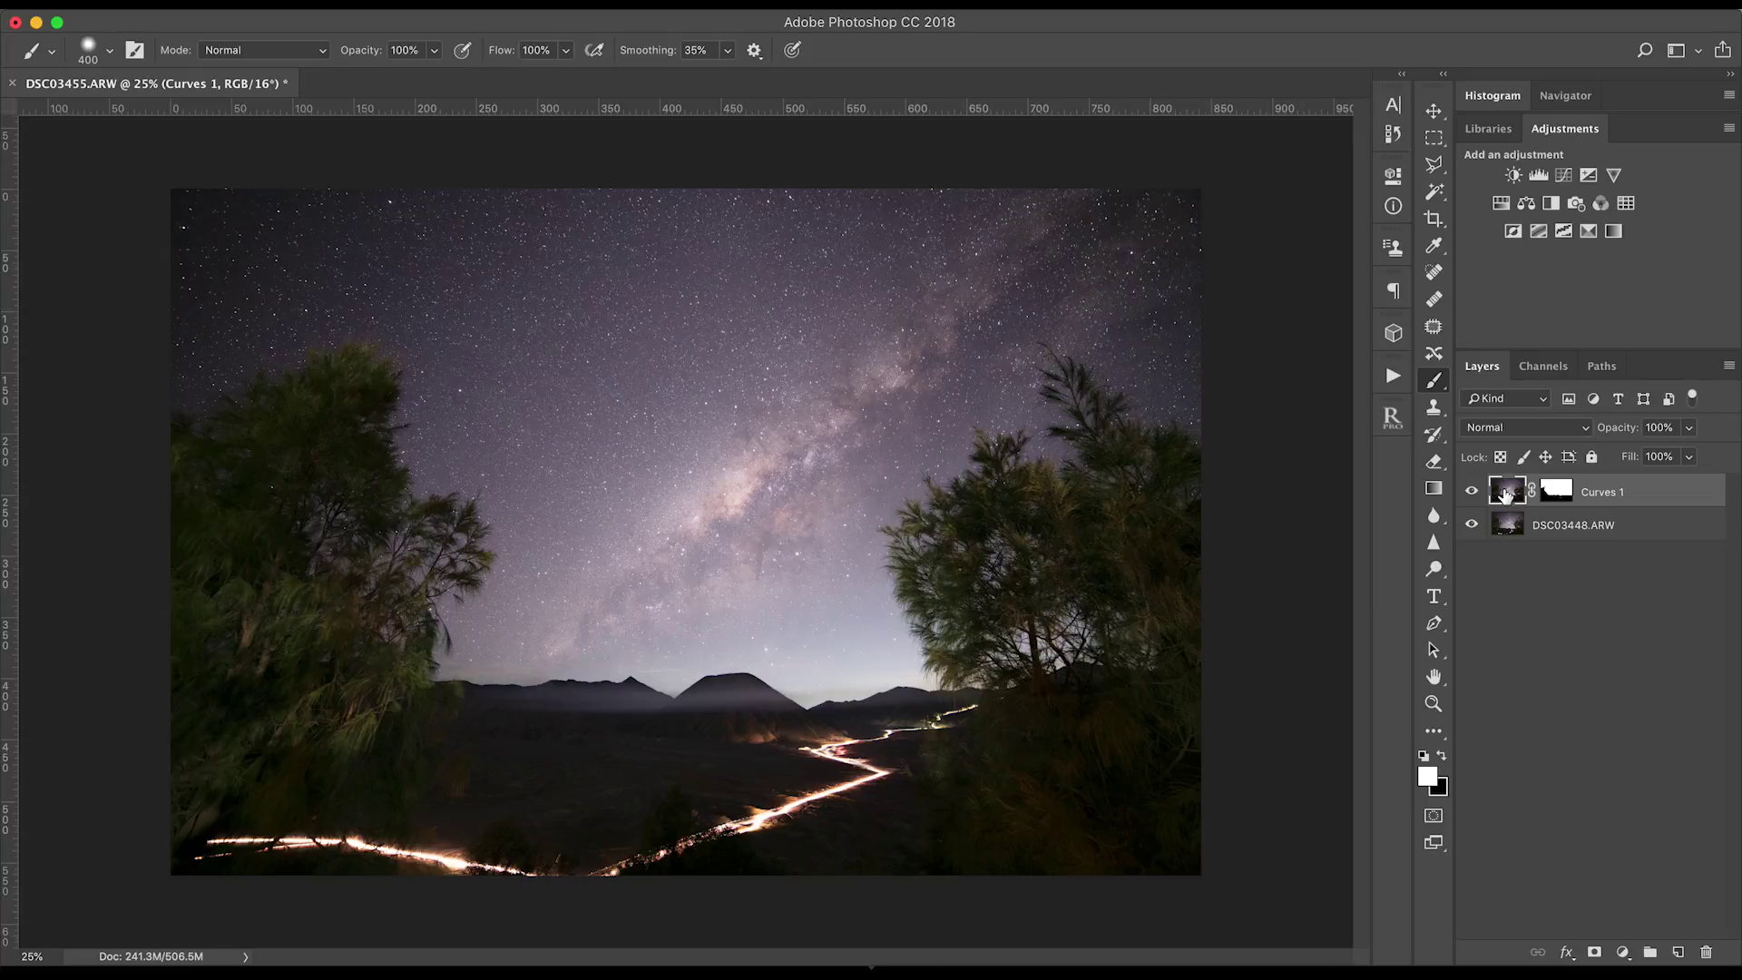
click(1557, 492)
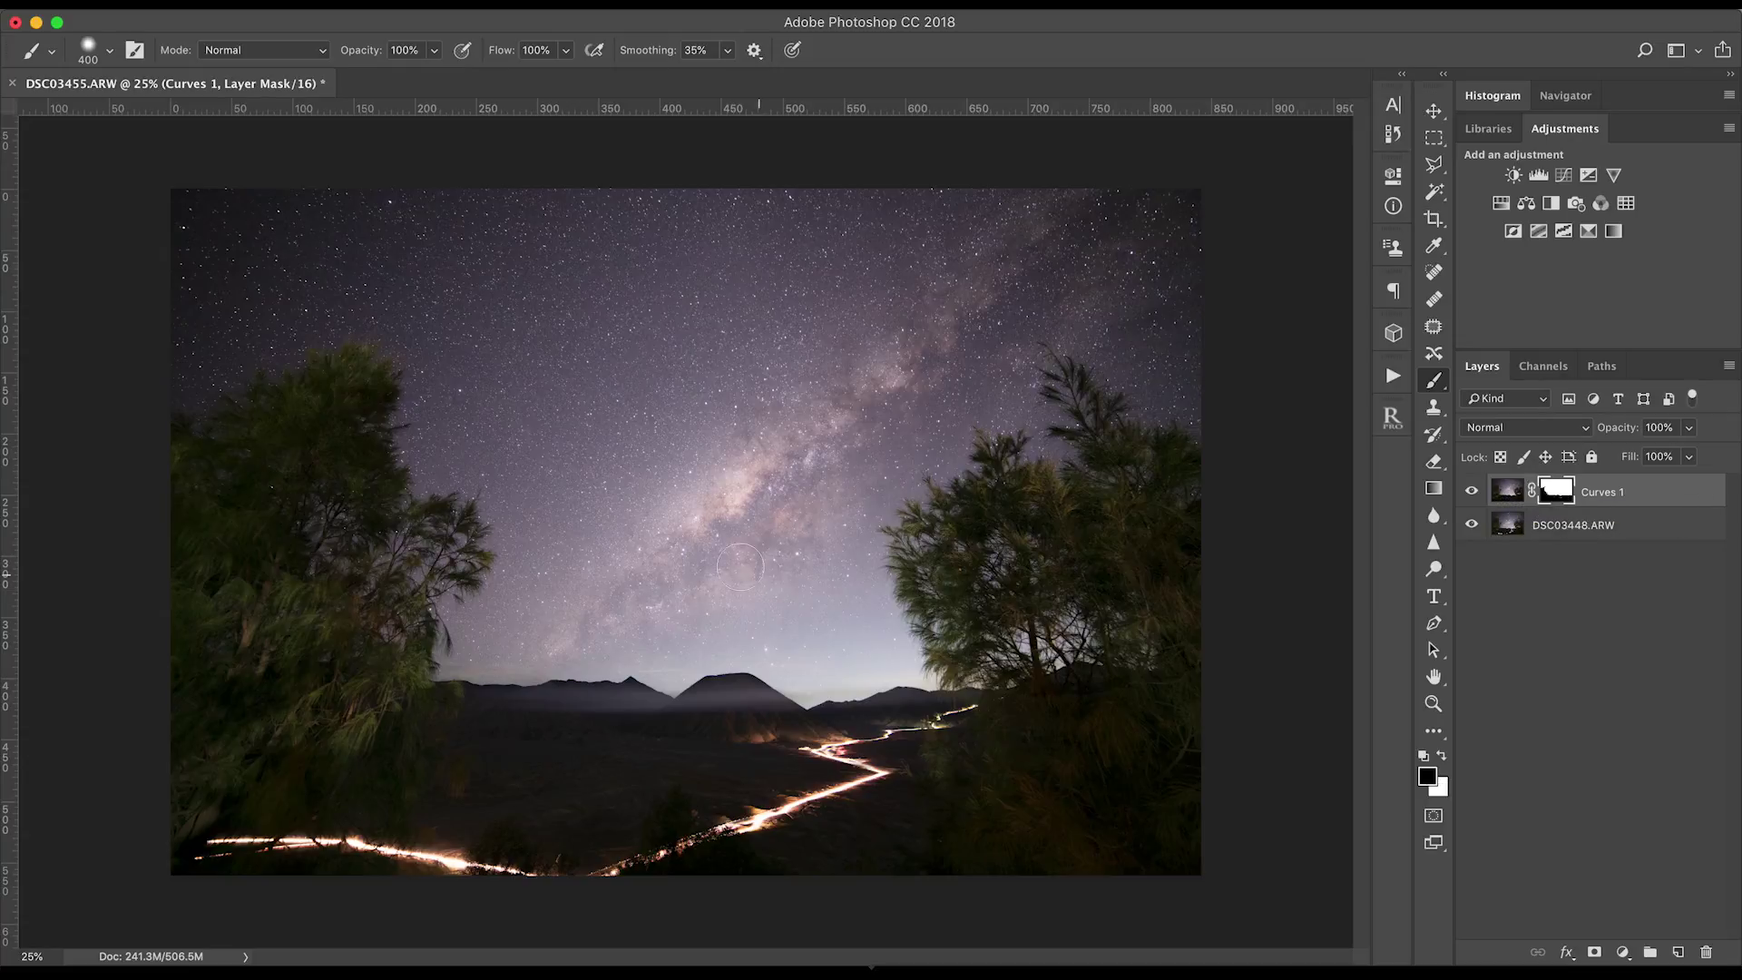
key(x)
mouse_move(585, 626)
mouse_down()
mouse_move(461, 624)
mouse_move(505, 591)
mouse_move(574, 612)
mouse_up()
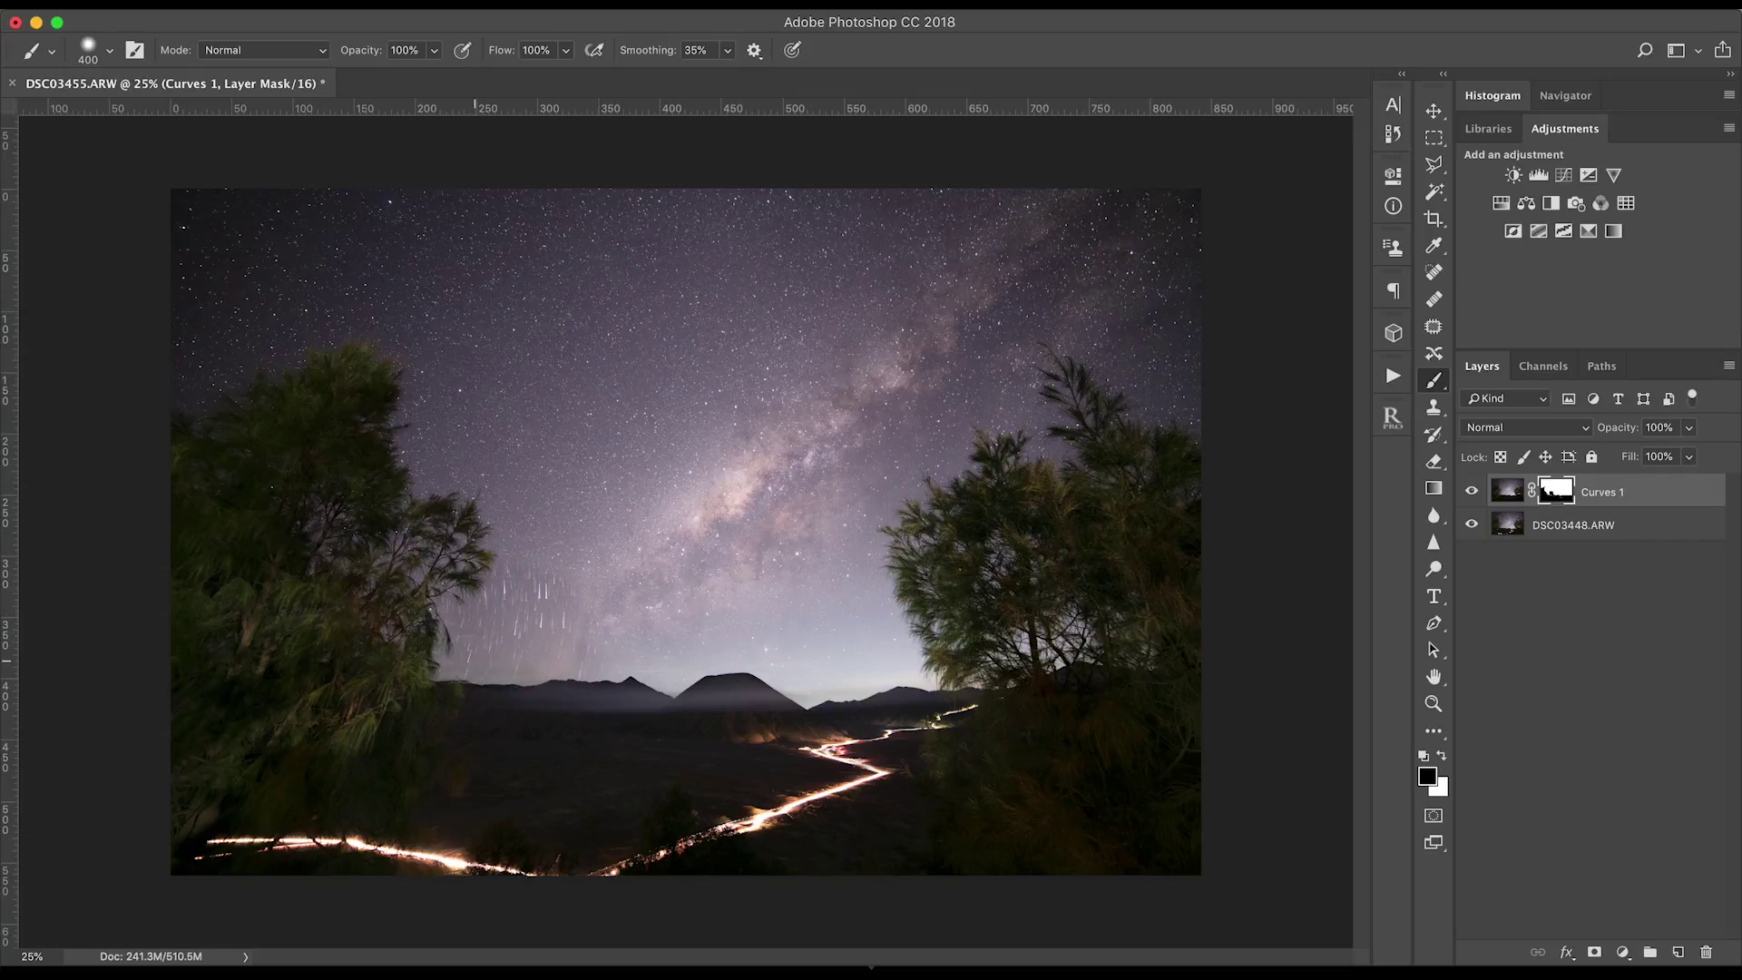
key(x)
mouse_move(599, 657)
mouse_down()
mouse_move(436, 656)
mouse_move(564, 659)
mouse_move(531, 680)
mouse_move(602, 687)
mouse_move(508, 686)
mouse_move(575, 653)
mouse_move(519, 593)
mouse_move(454, 587)
mouse_move(397, 610)
mouse_move(424, 581)
mouse_move(587, 575)
mouse_move(493, 577)
mouse_move(523, 536)
mouse_move(505, 578)
mouse_move(437, 595)
mouse_move(414, 640)
mouse_move(473, 640)
mouse_up()
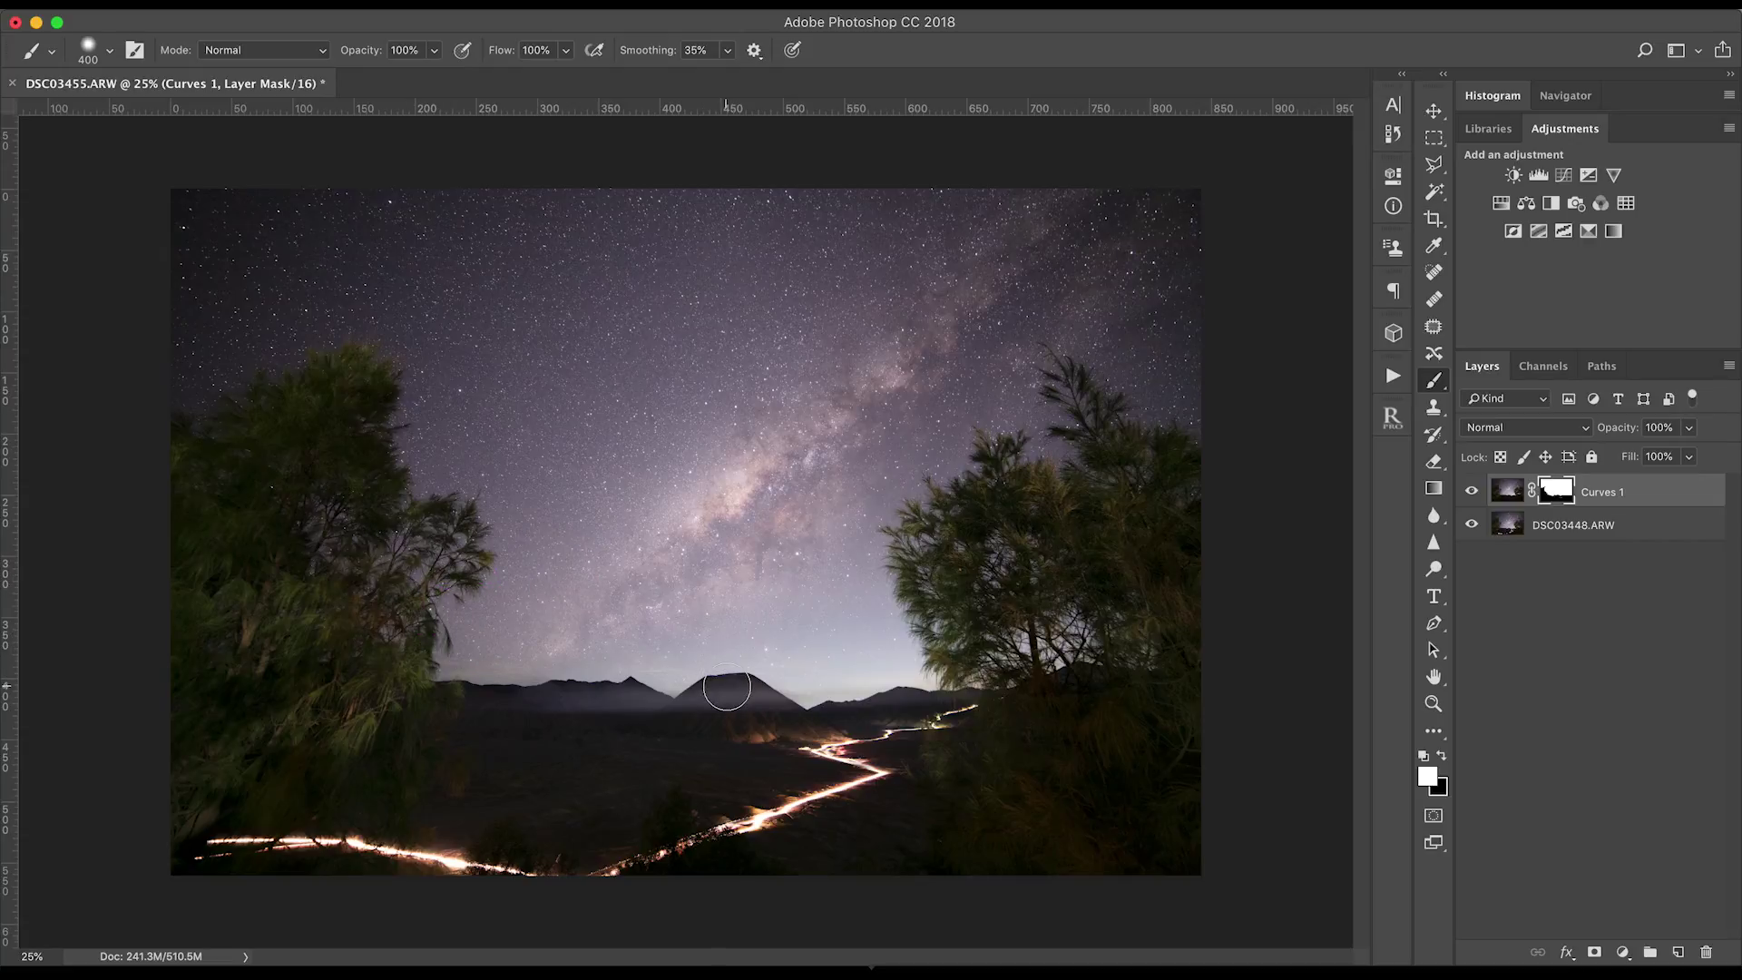
Paint white on the mask over the light trail near the volcano, and paint black there to restore the trail.
drag(816, 738, 850, 747)
key(x)
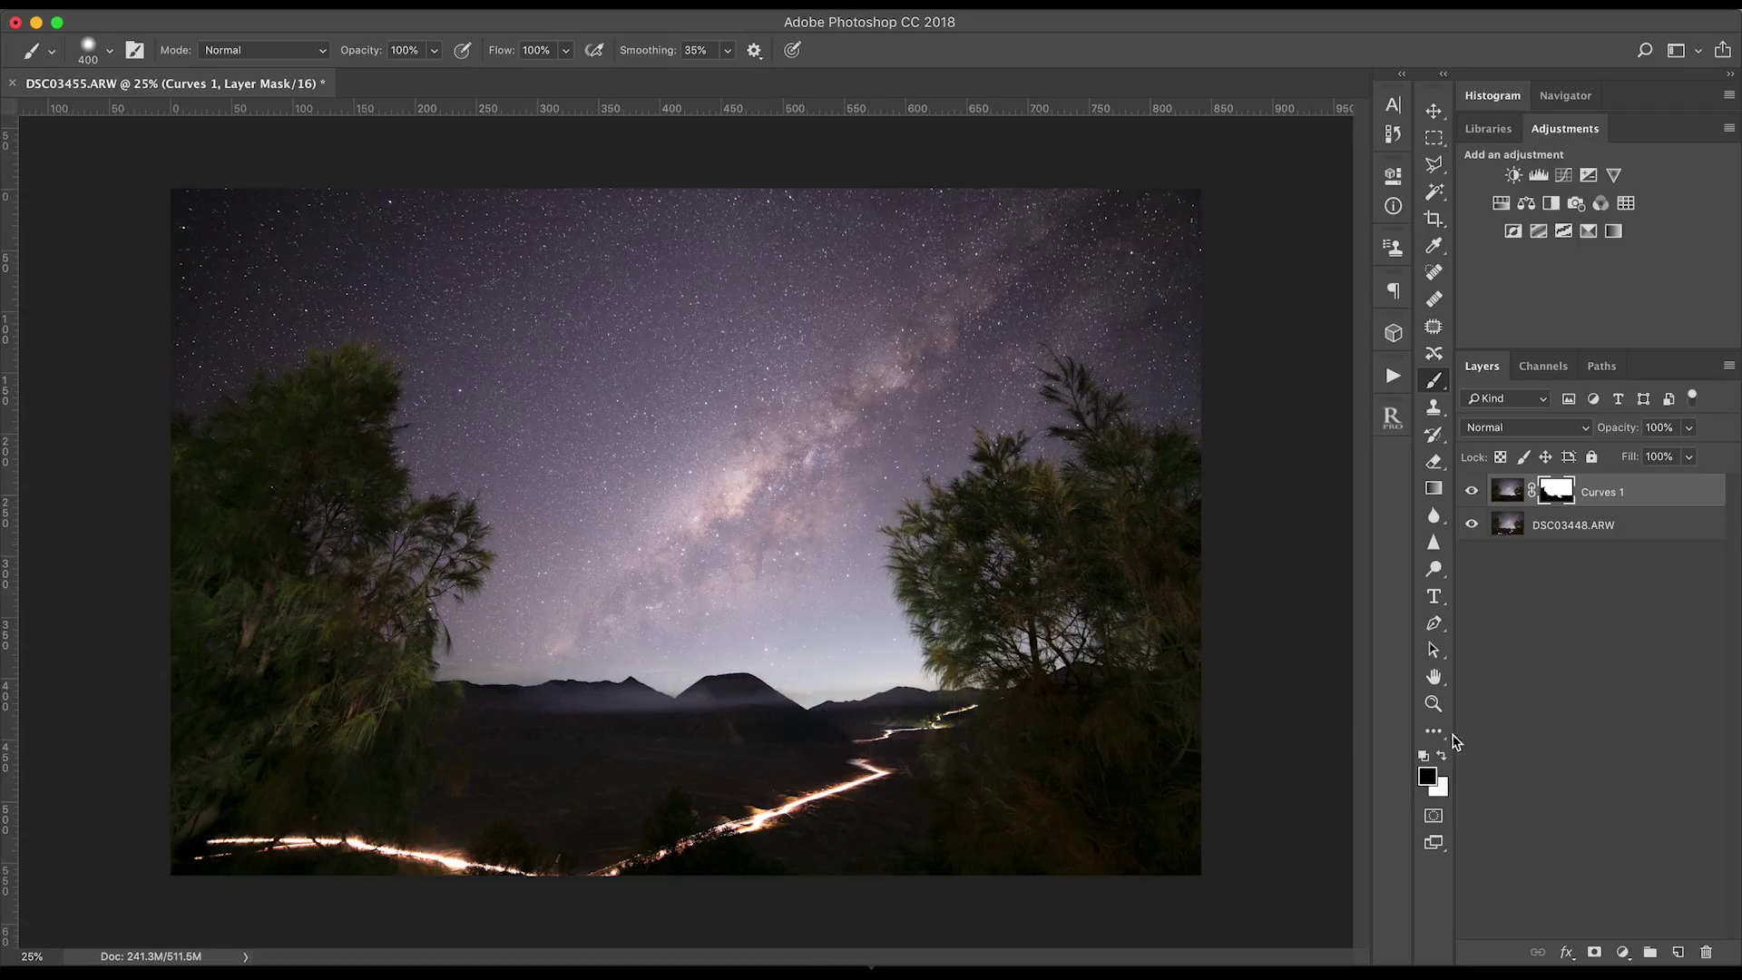
mouse_move(810, 751)
mouse_down()
mouse_move(865, 727)
mouse_move(794, 741)
mouse_move(720, 705)
mouse_move(739, 723)
mouse_move(774, 713)
mouse_move(734, 692)
mouse_move(707, 710)
mouse_move(767, 737)
mouse_move(722, 726)
mouse_up()
key(x)
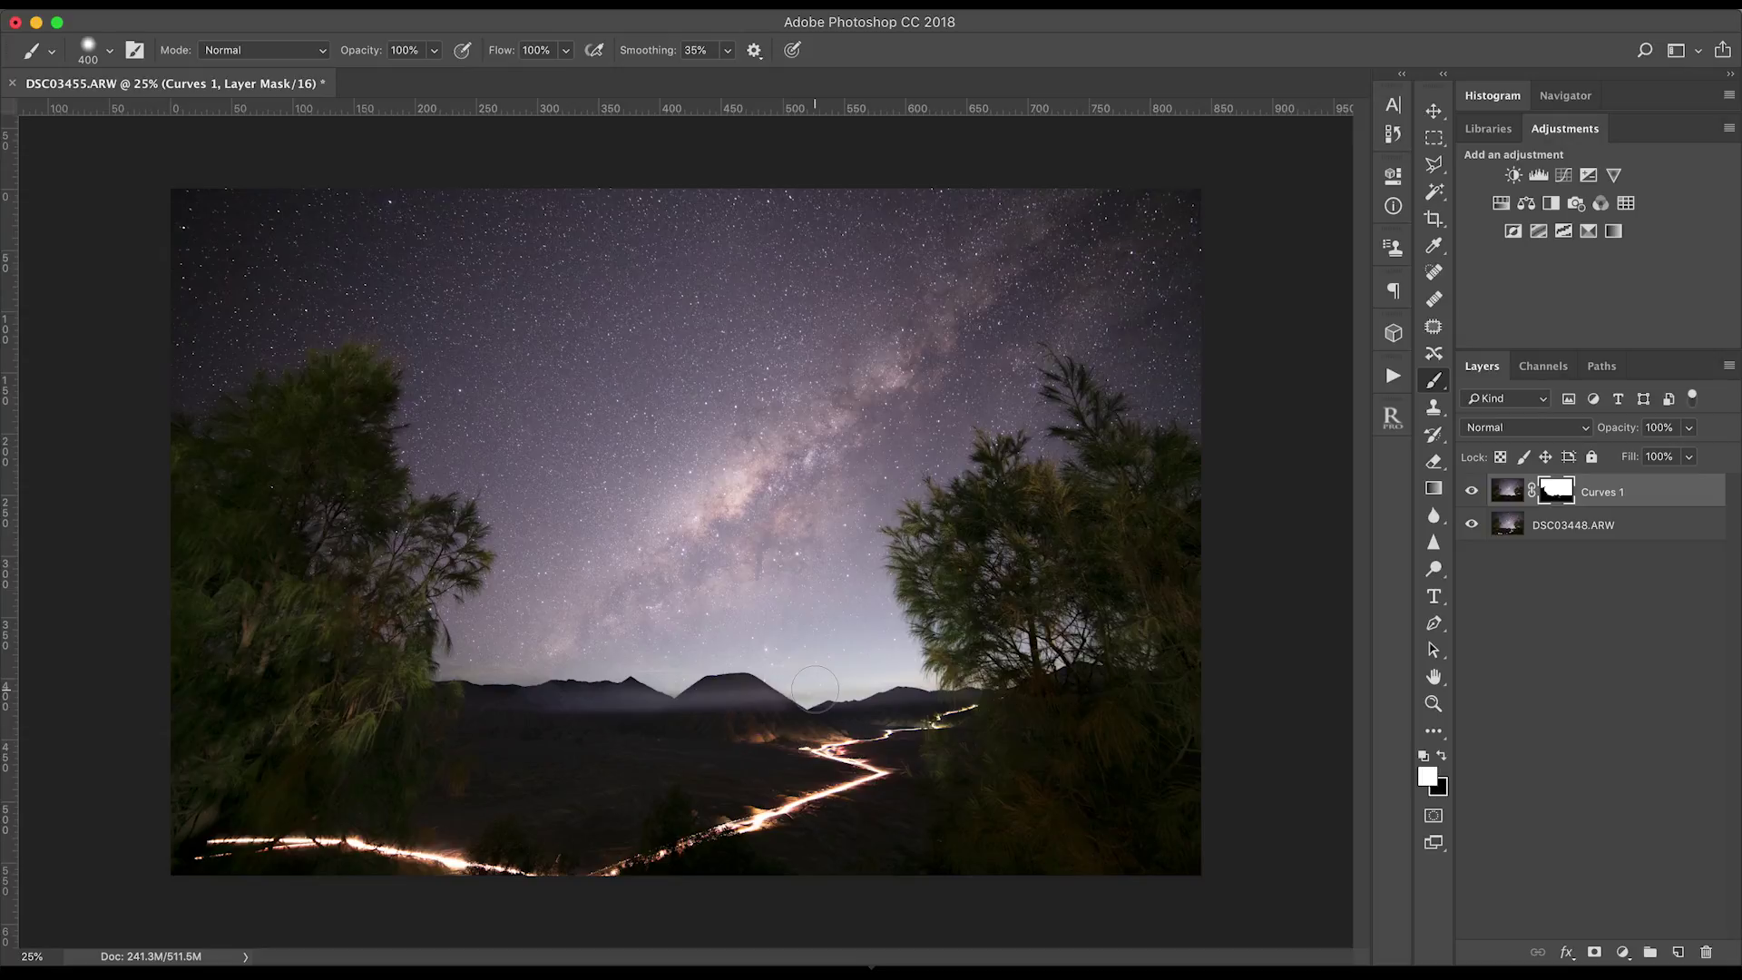
Paint black on the Curves 1 mask across the volcano.
key(x)
mouse_move(789, 698)
mouse_down()
mouse_move(754, 735)
mouse_move(775, 717)
mouse_move(704, 699)
mouse_up()
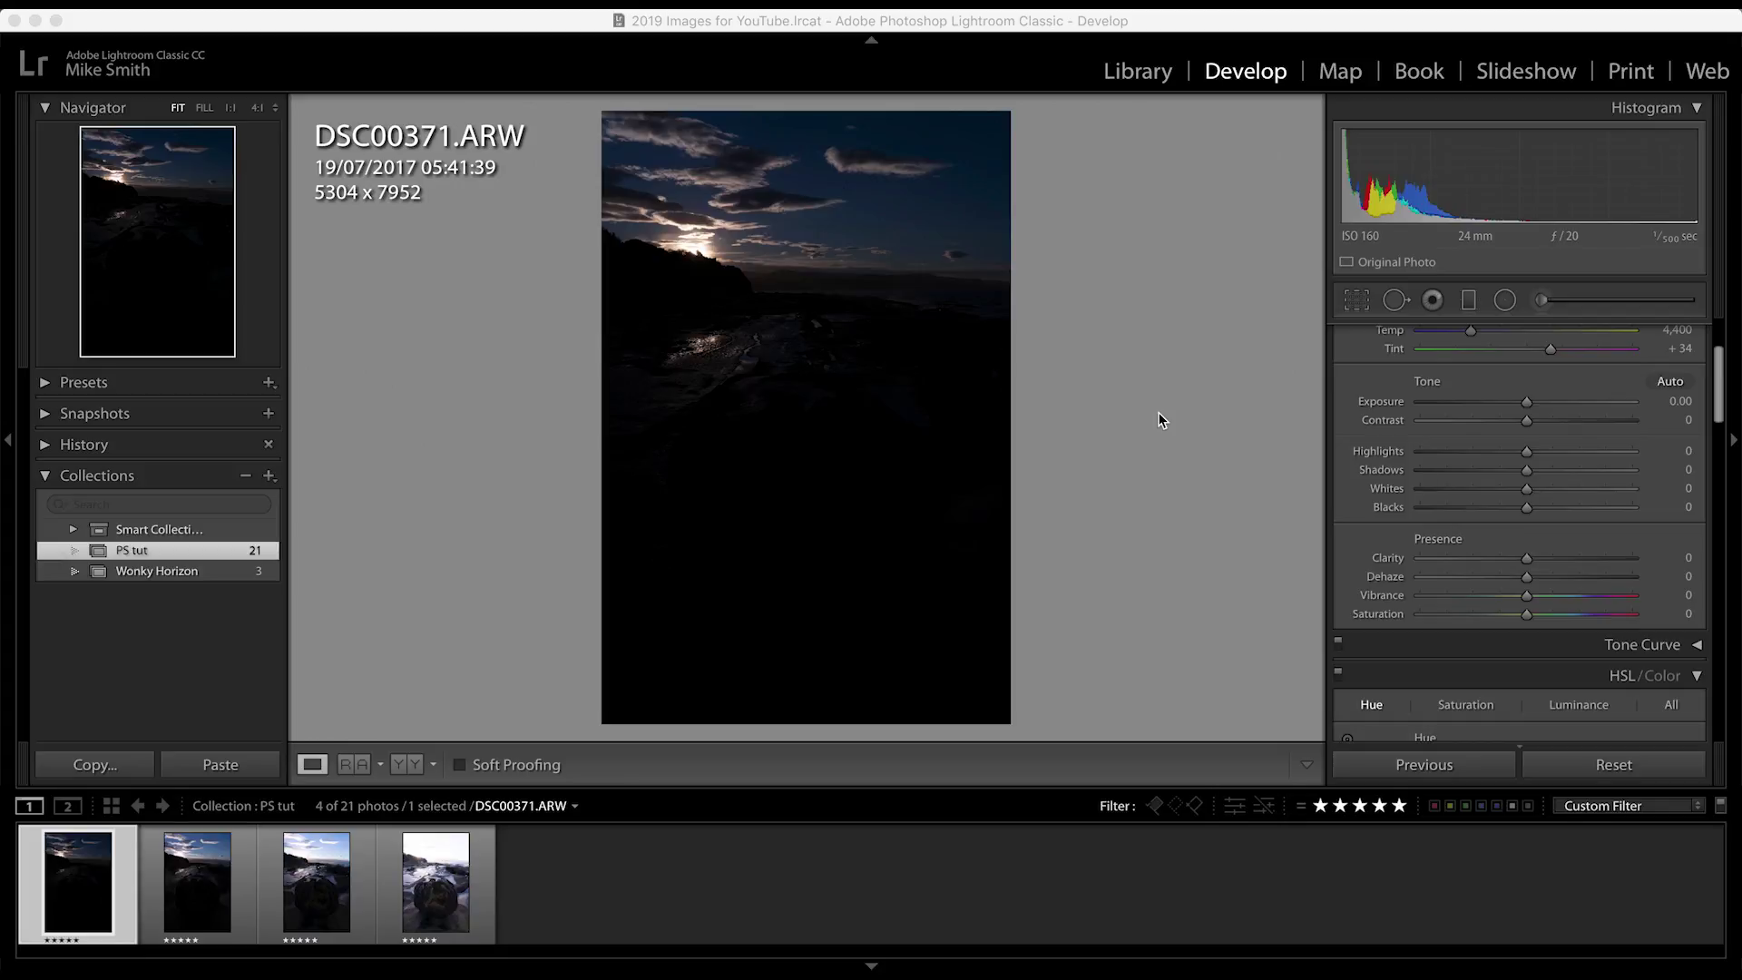
Select all four bracketed seascape photos and view each exposure in turn, ending on the brightest, DSC00377.ARW.
click(1162, 420)
key(super+a)
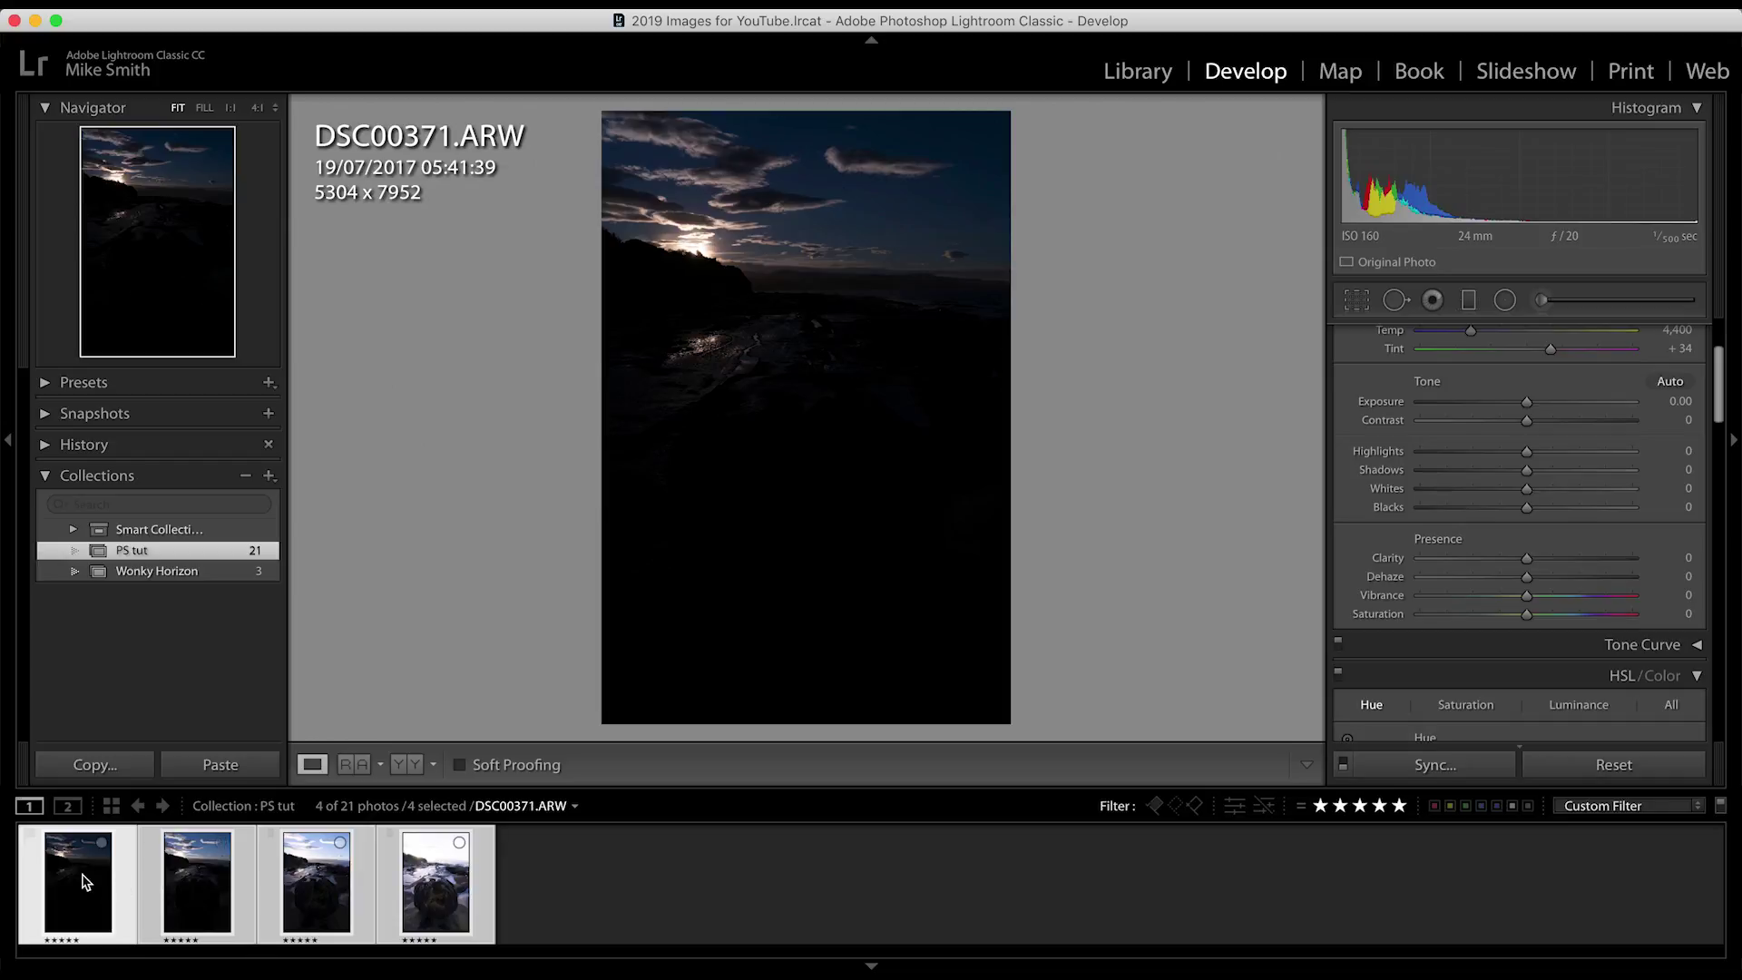
click(448, 887)
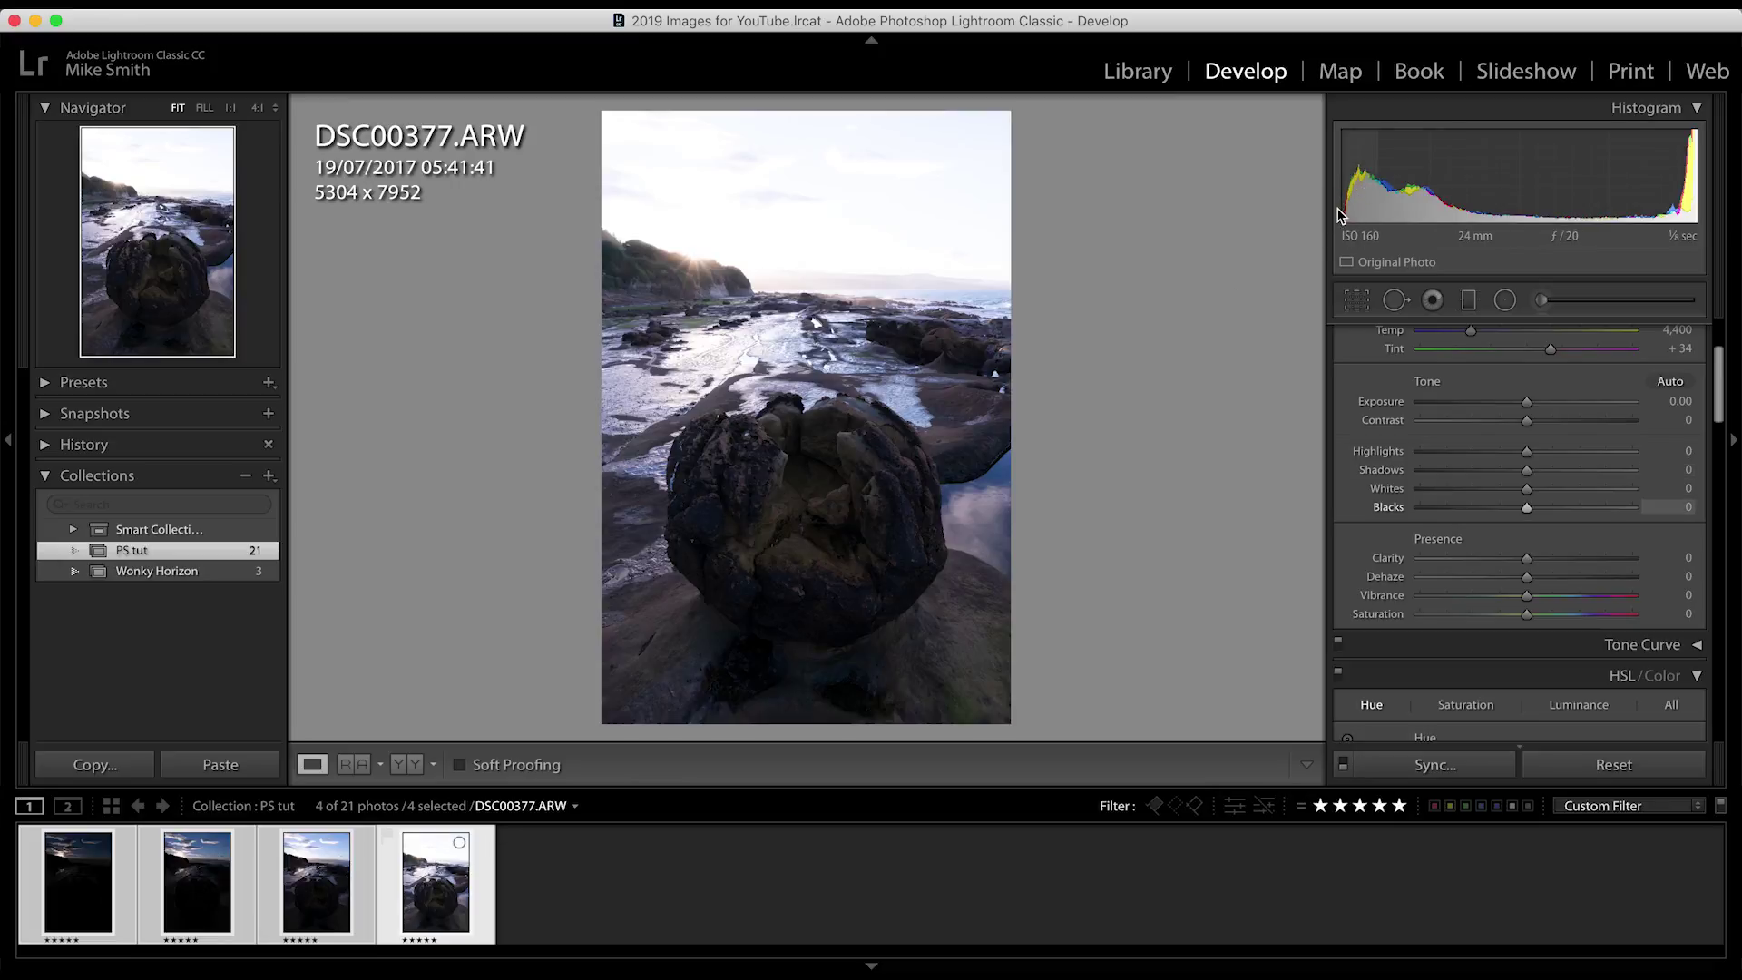
click(313, 878)
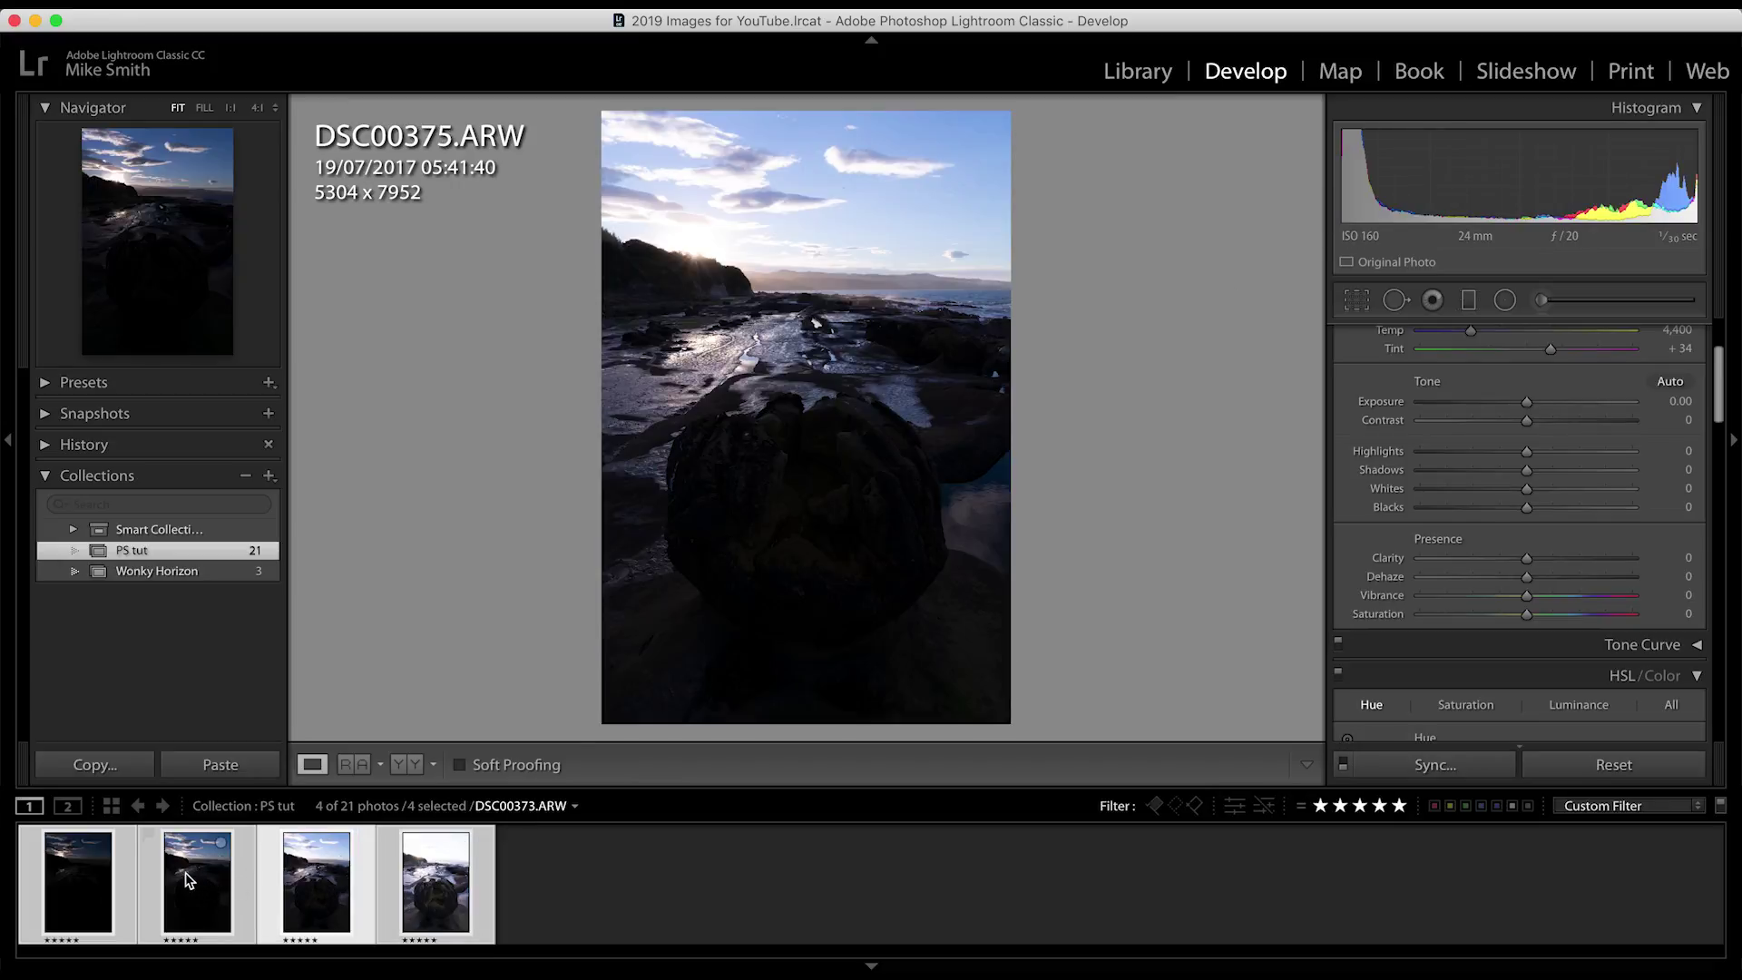
click(188, 881)
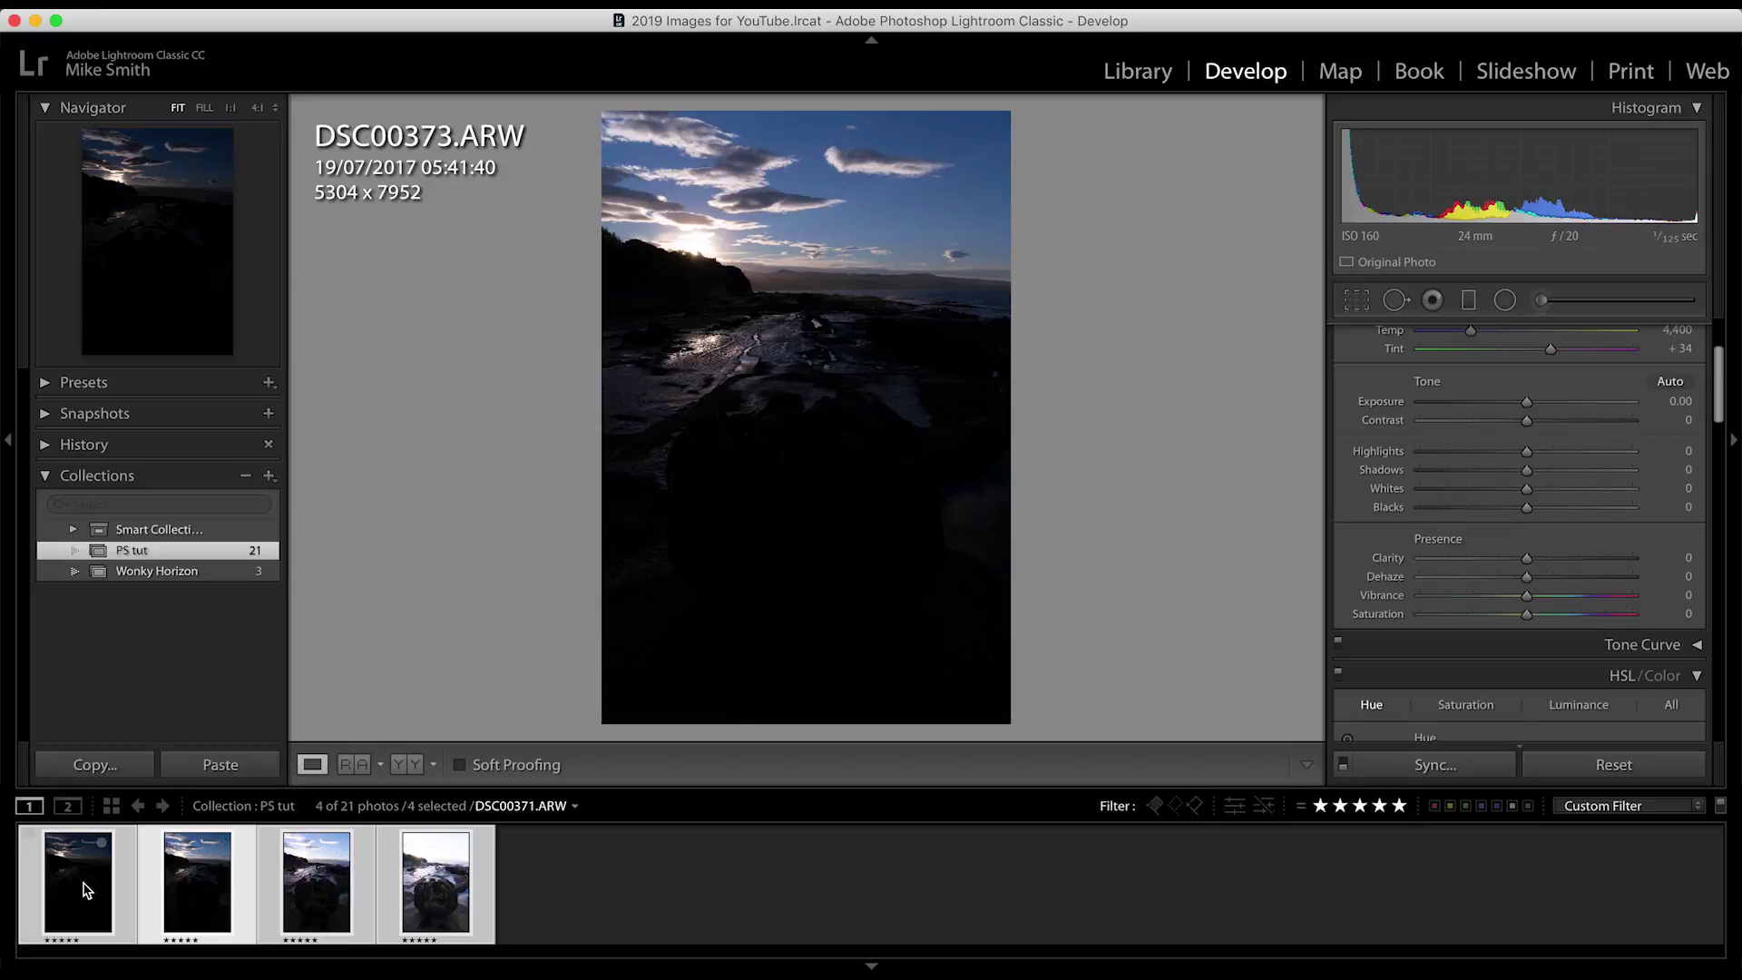
click(85, 887)
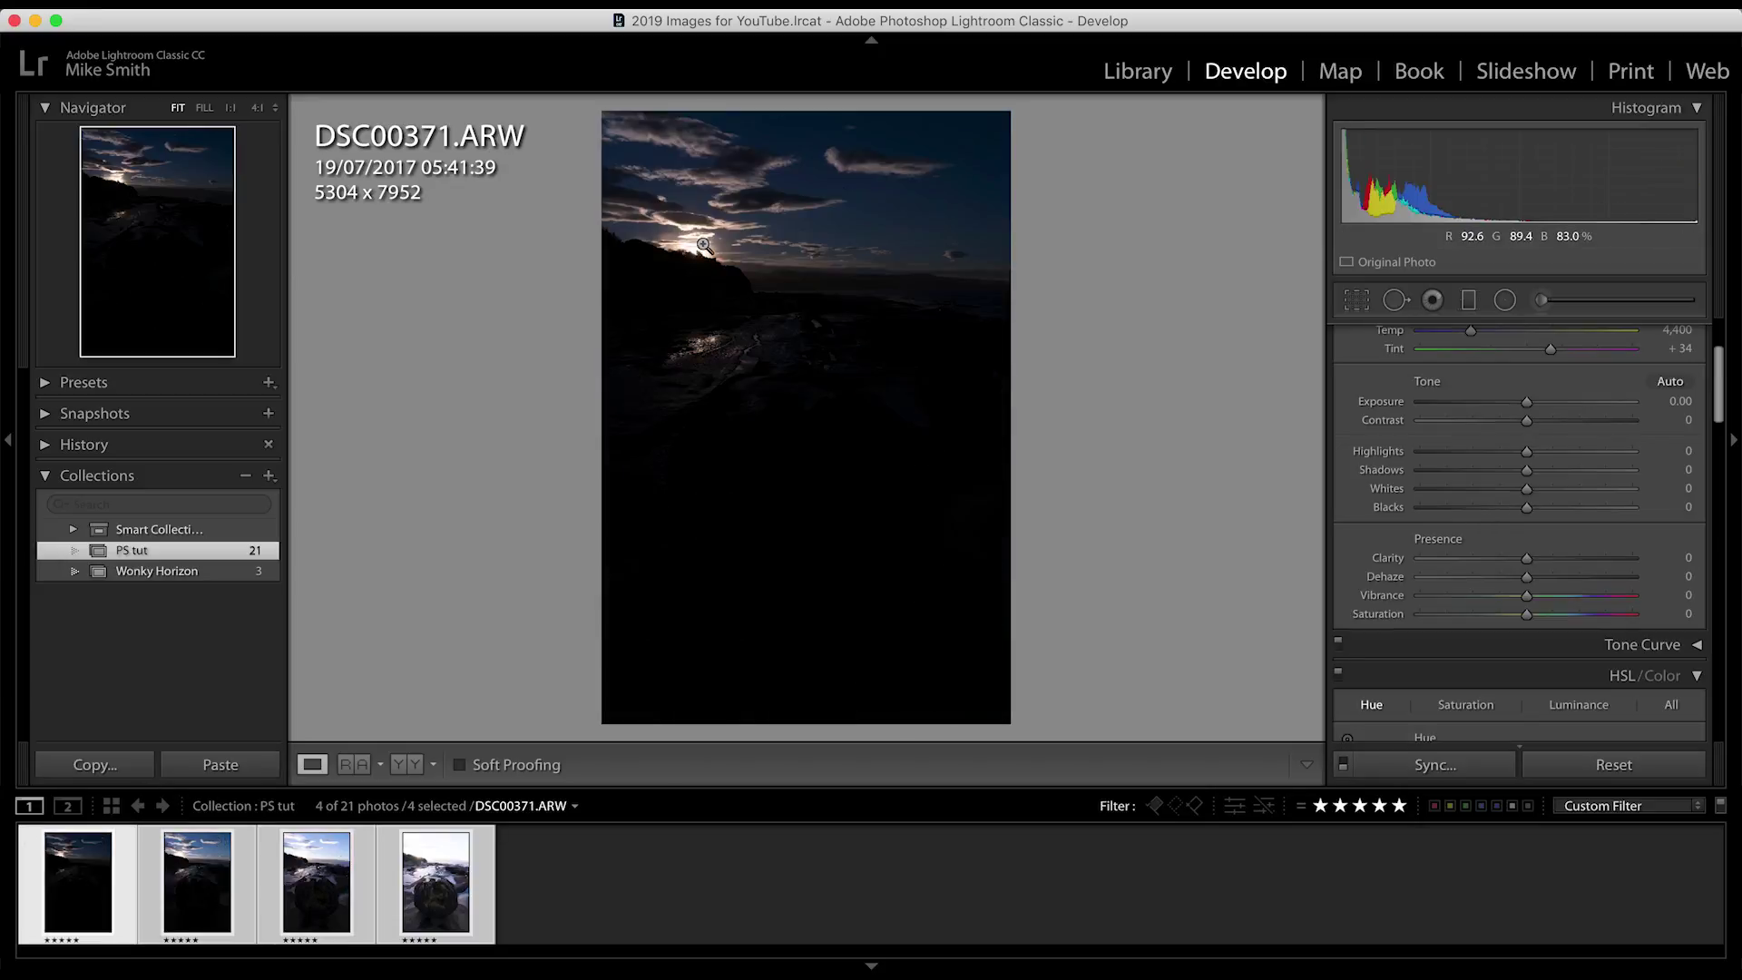
click(429, 889)
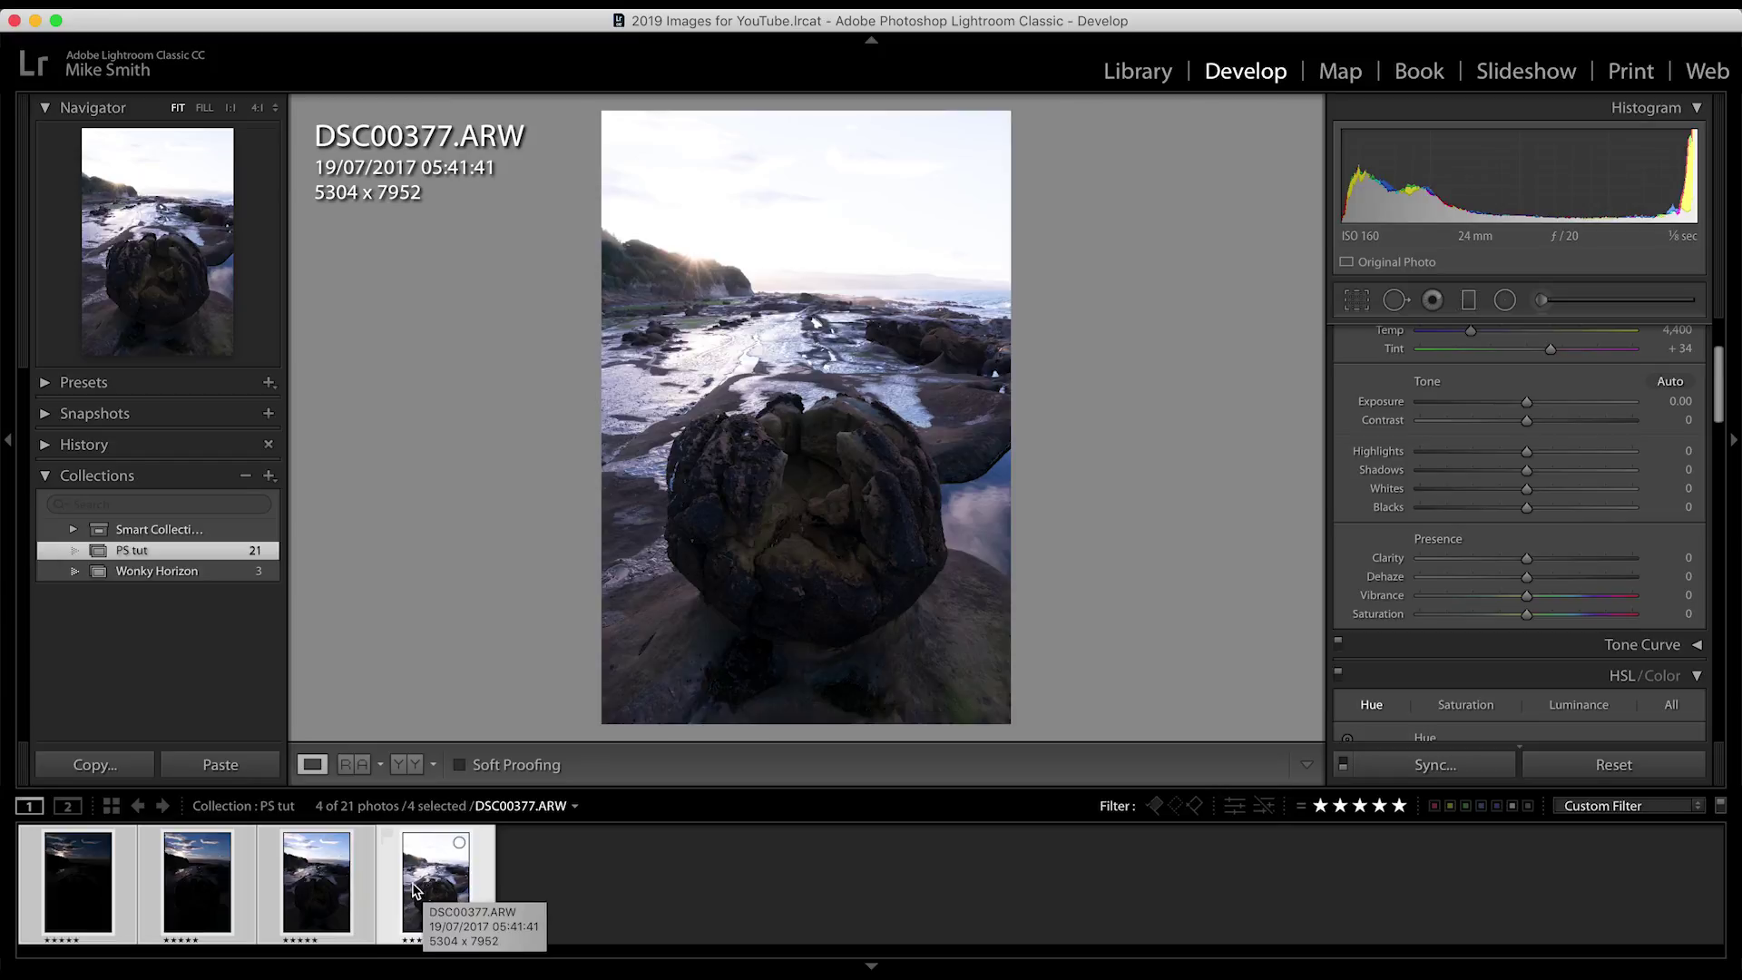
Merge the four selected photos with HDR Pro in Photoshop in 32 Bit mode and save the merged image.
right_click(83, 884)
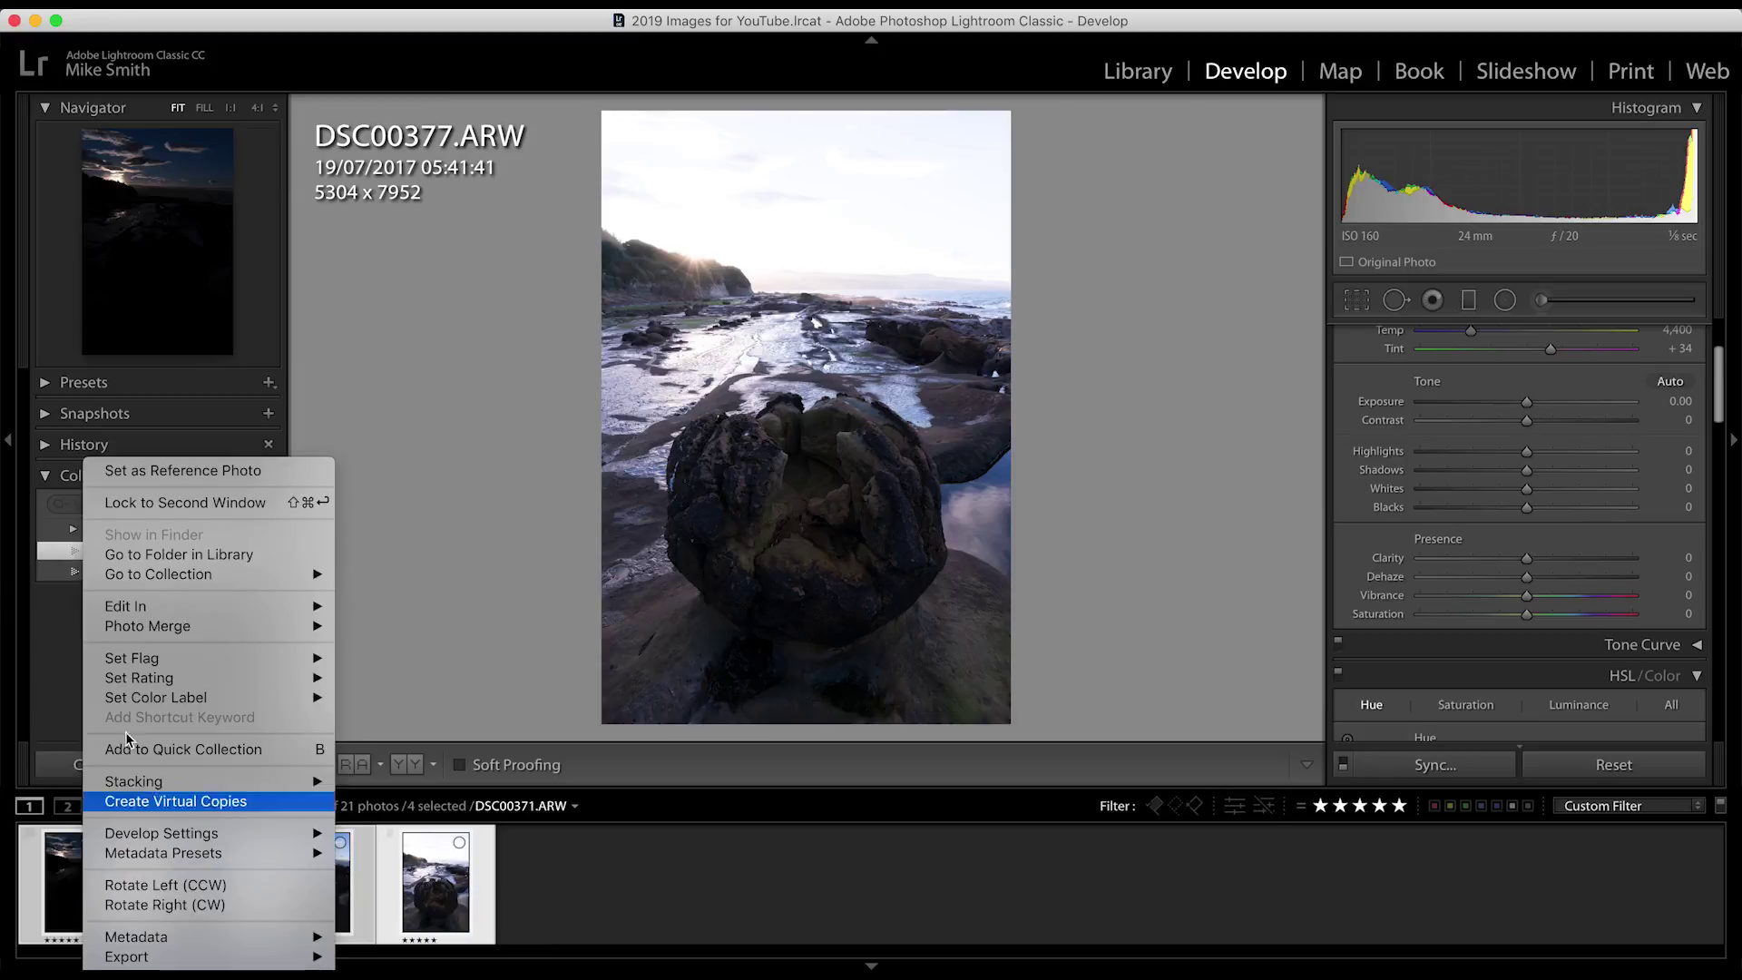
mouse_move(164, 609)
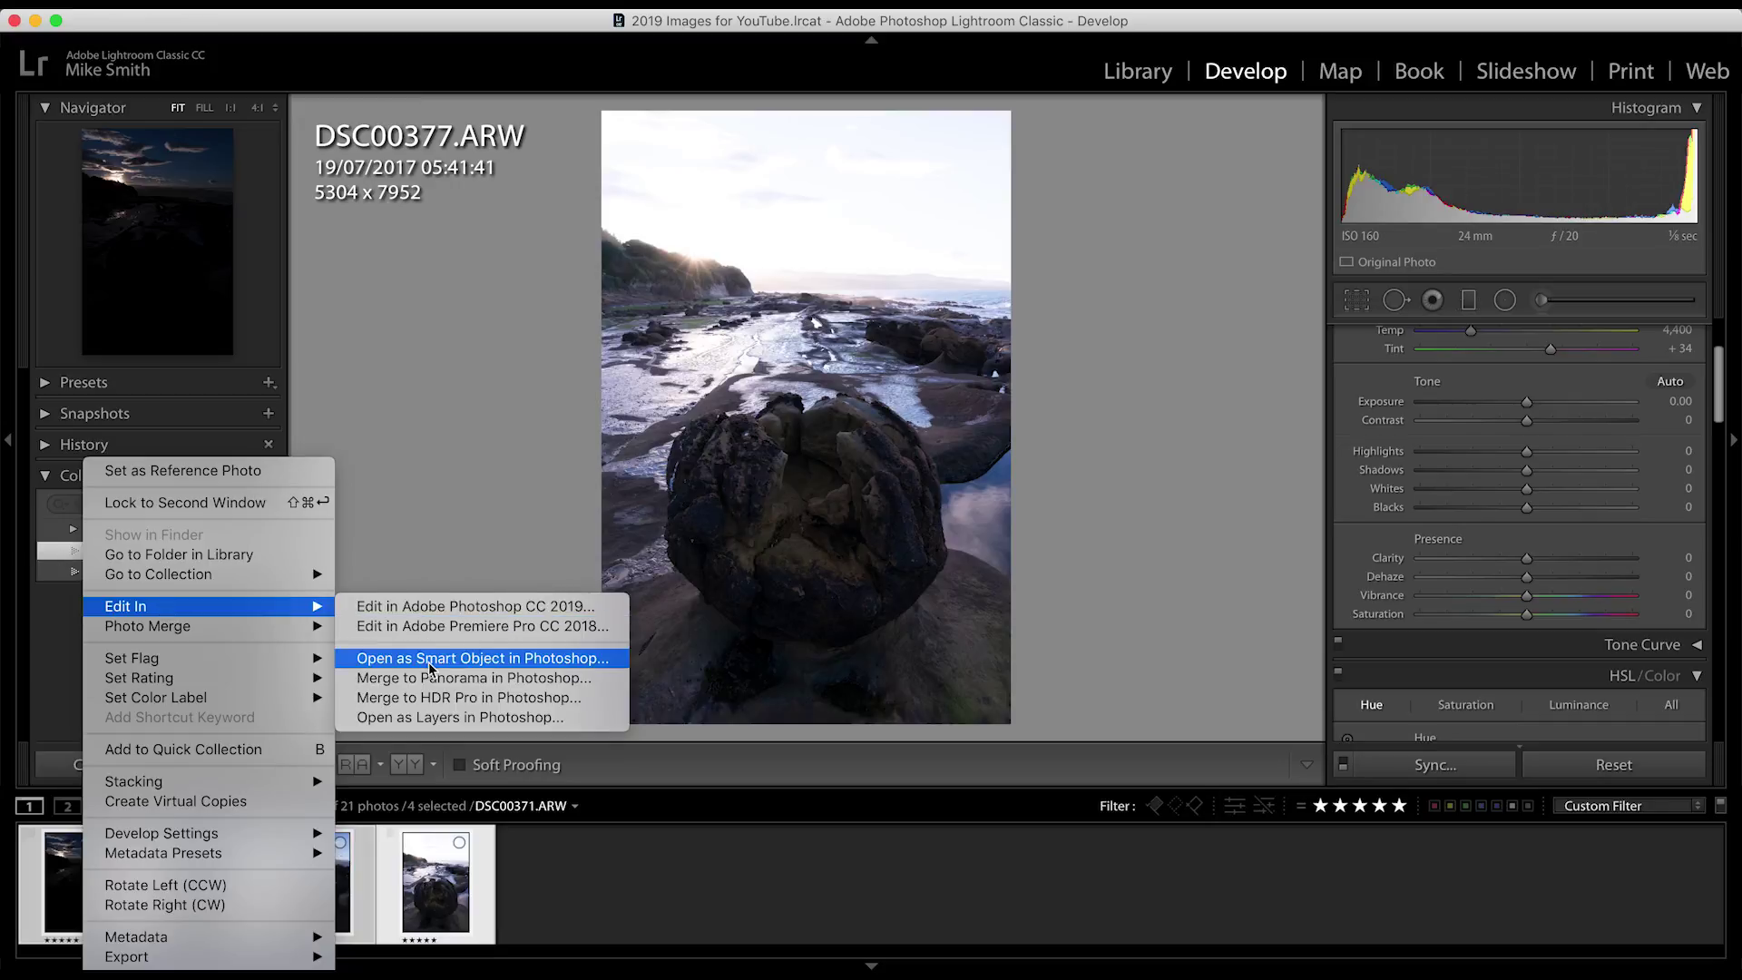
click(437, 699)
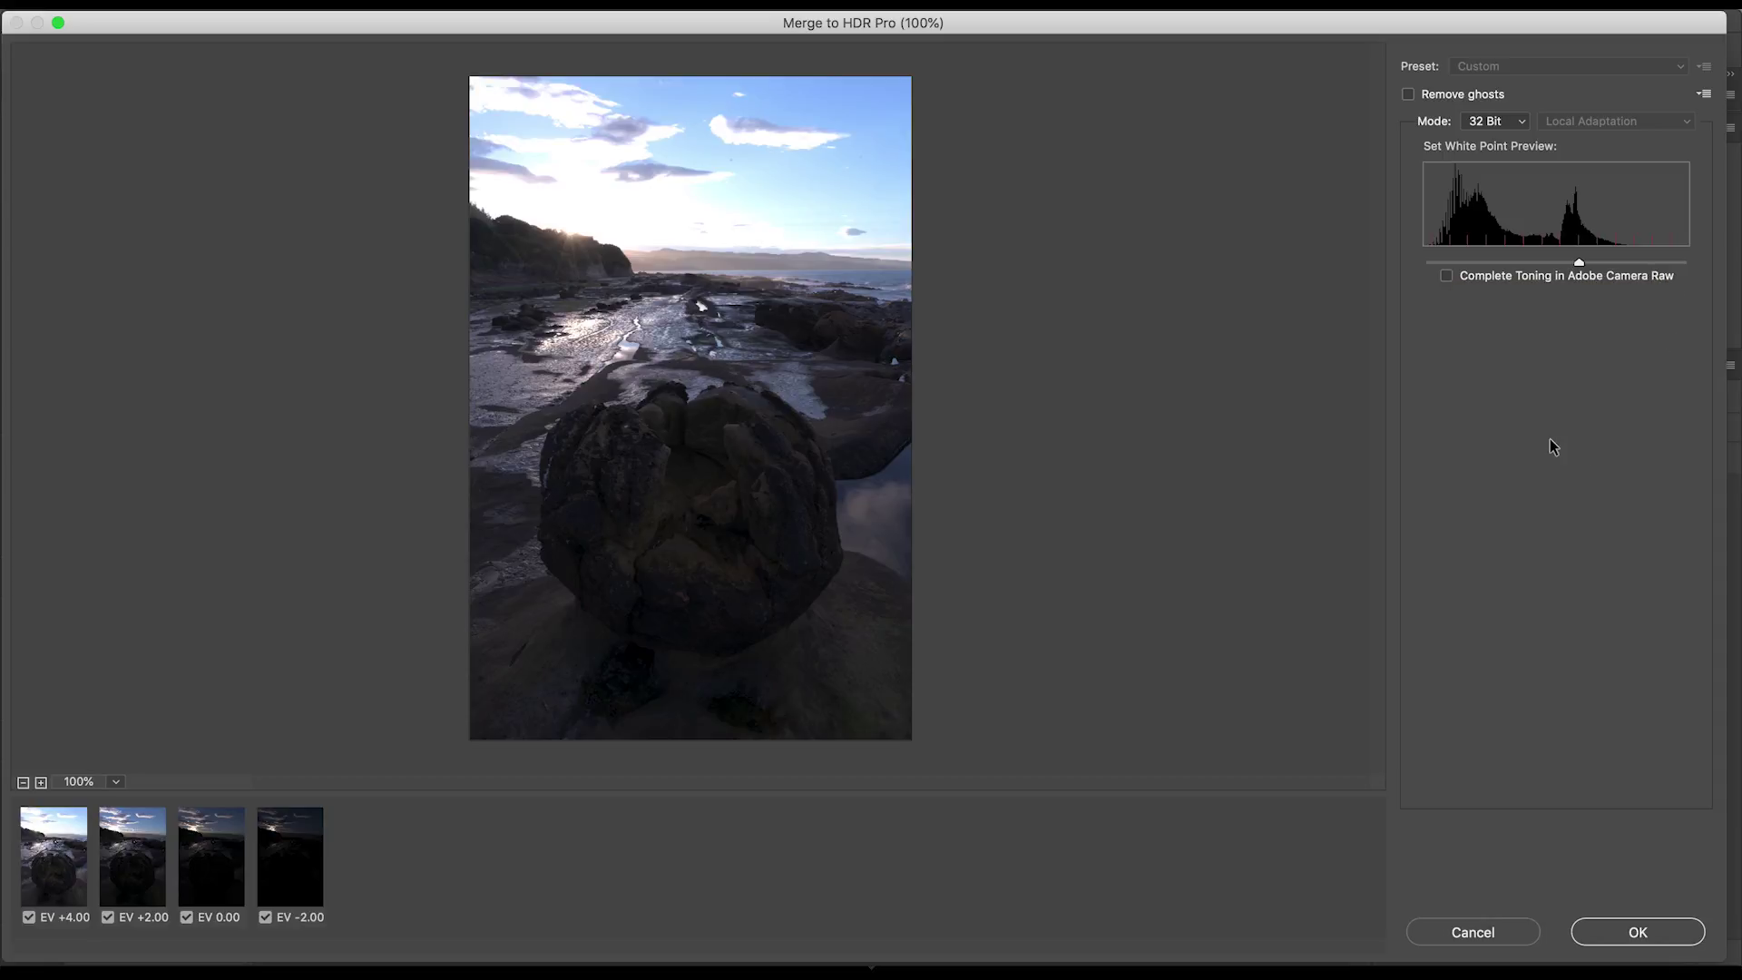
click(1635, 932)
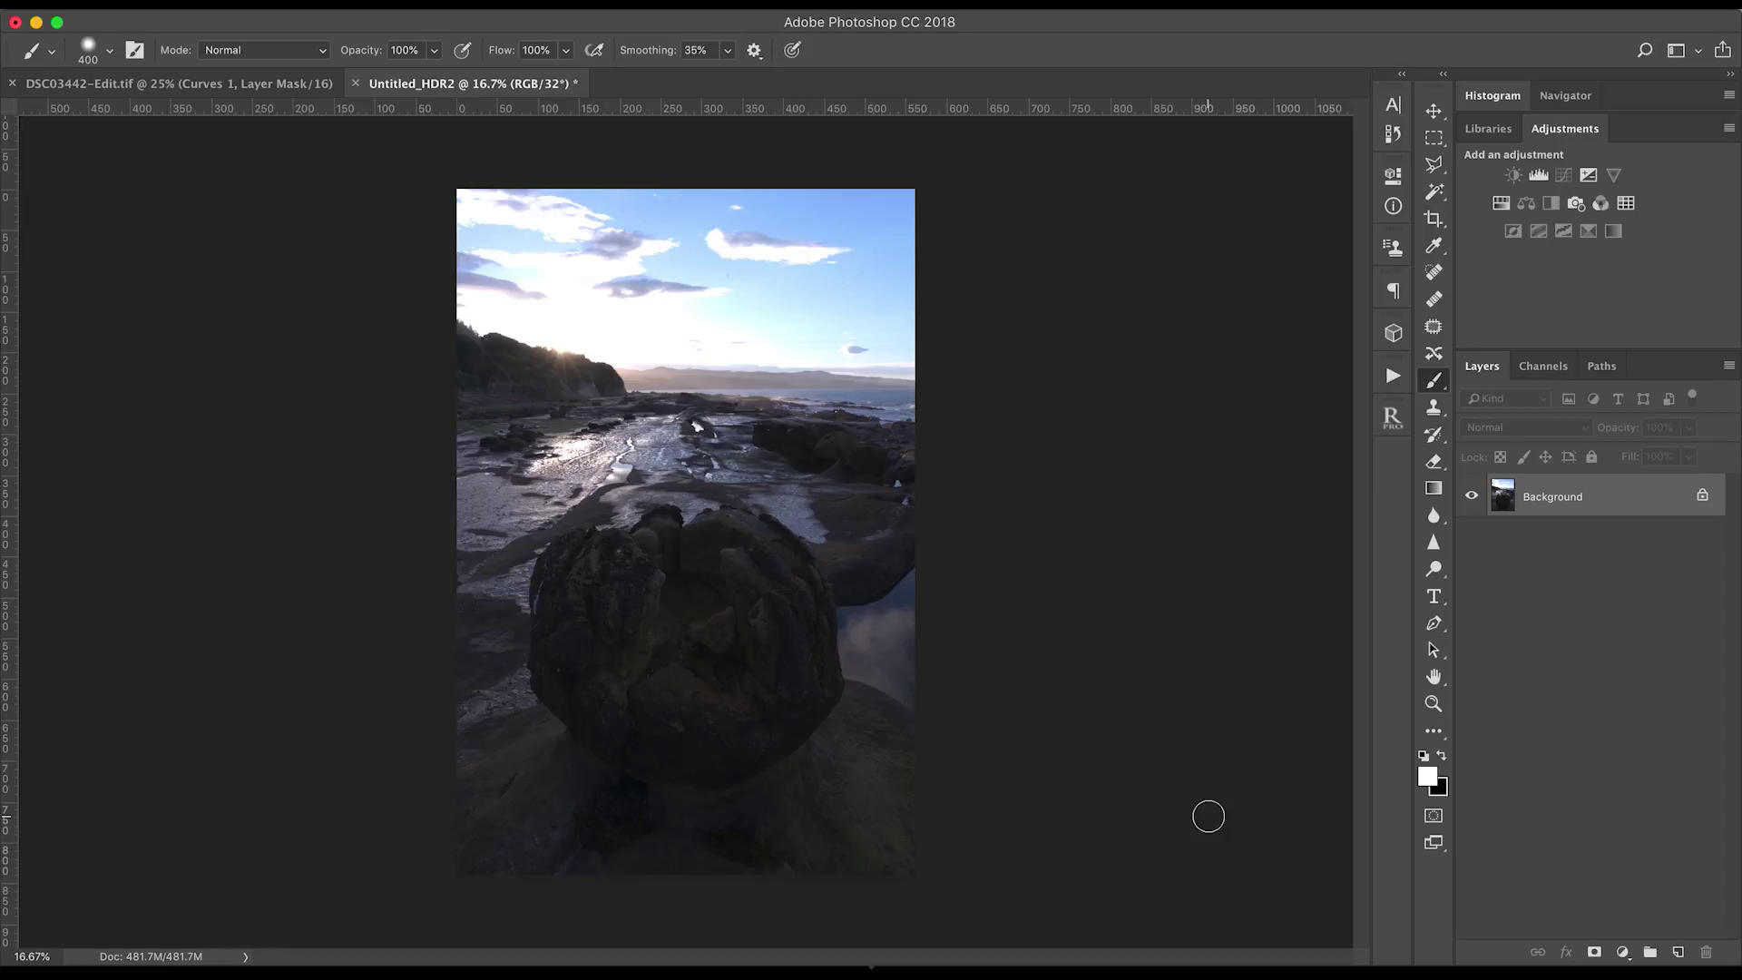
key(super+s)
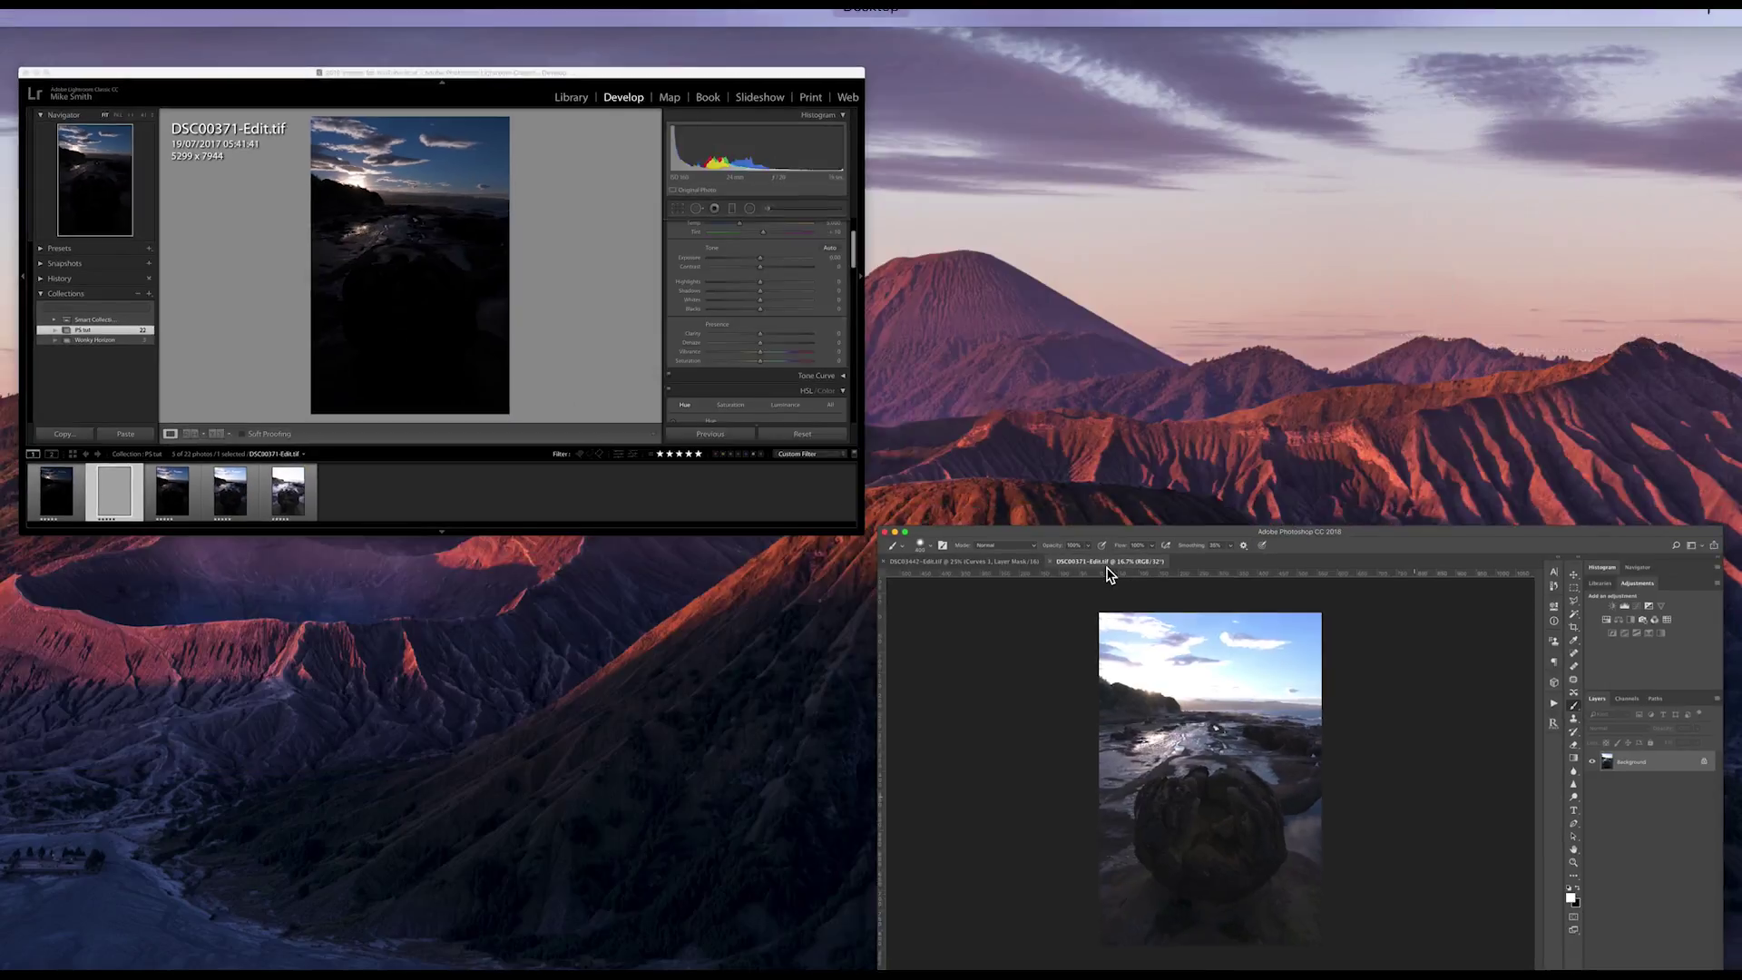
Switch to Lightroom Classic, set DSC00371-Edit.tif to Exposure +3.20, Contrast +54, Highlights −66, Shadows +66 and Clarity +12, and increase its sharpening.
click(475, 354)
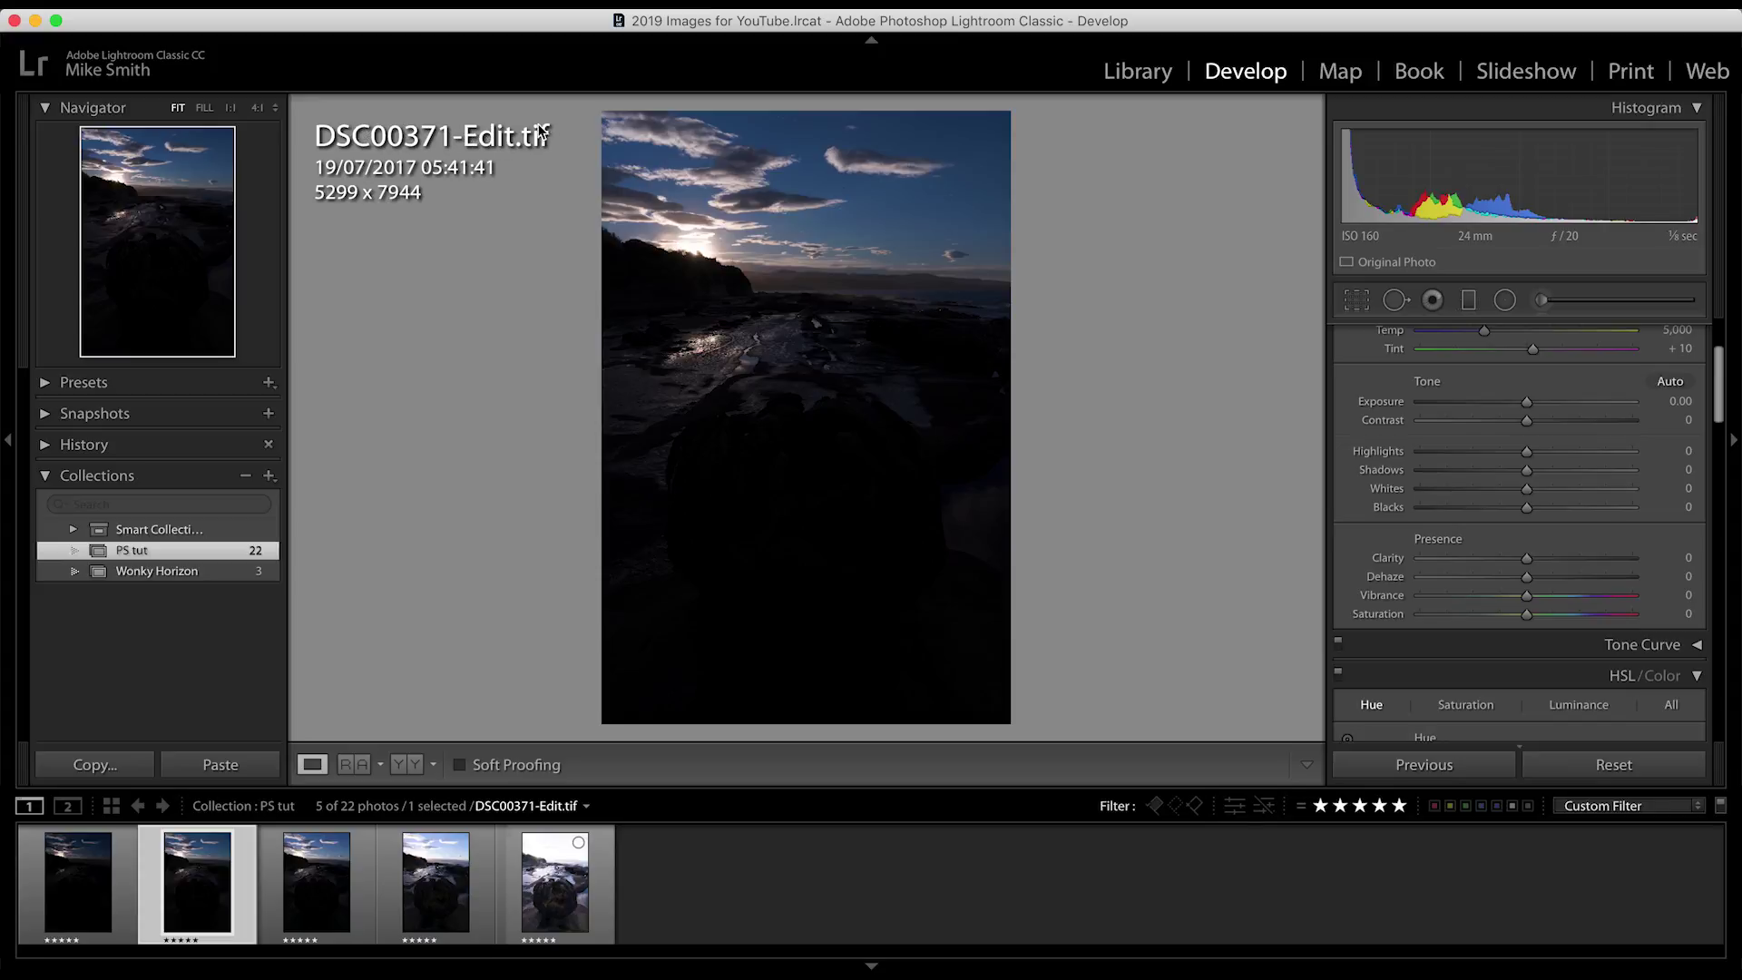
click(1670, 382)
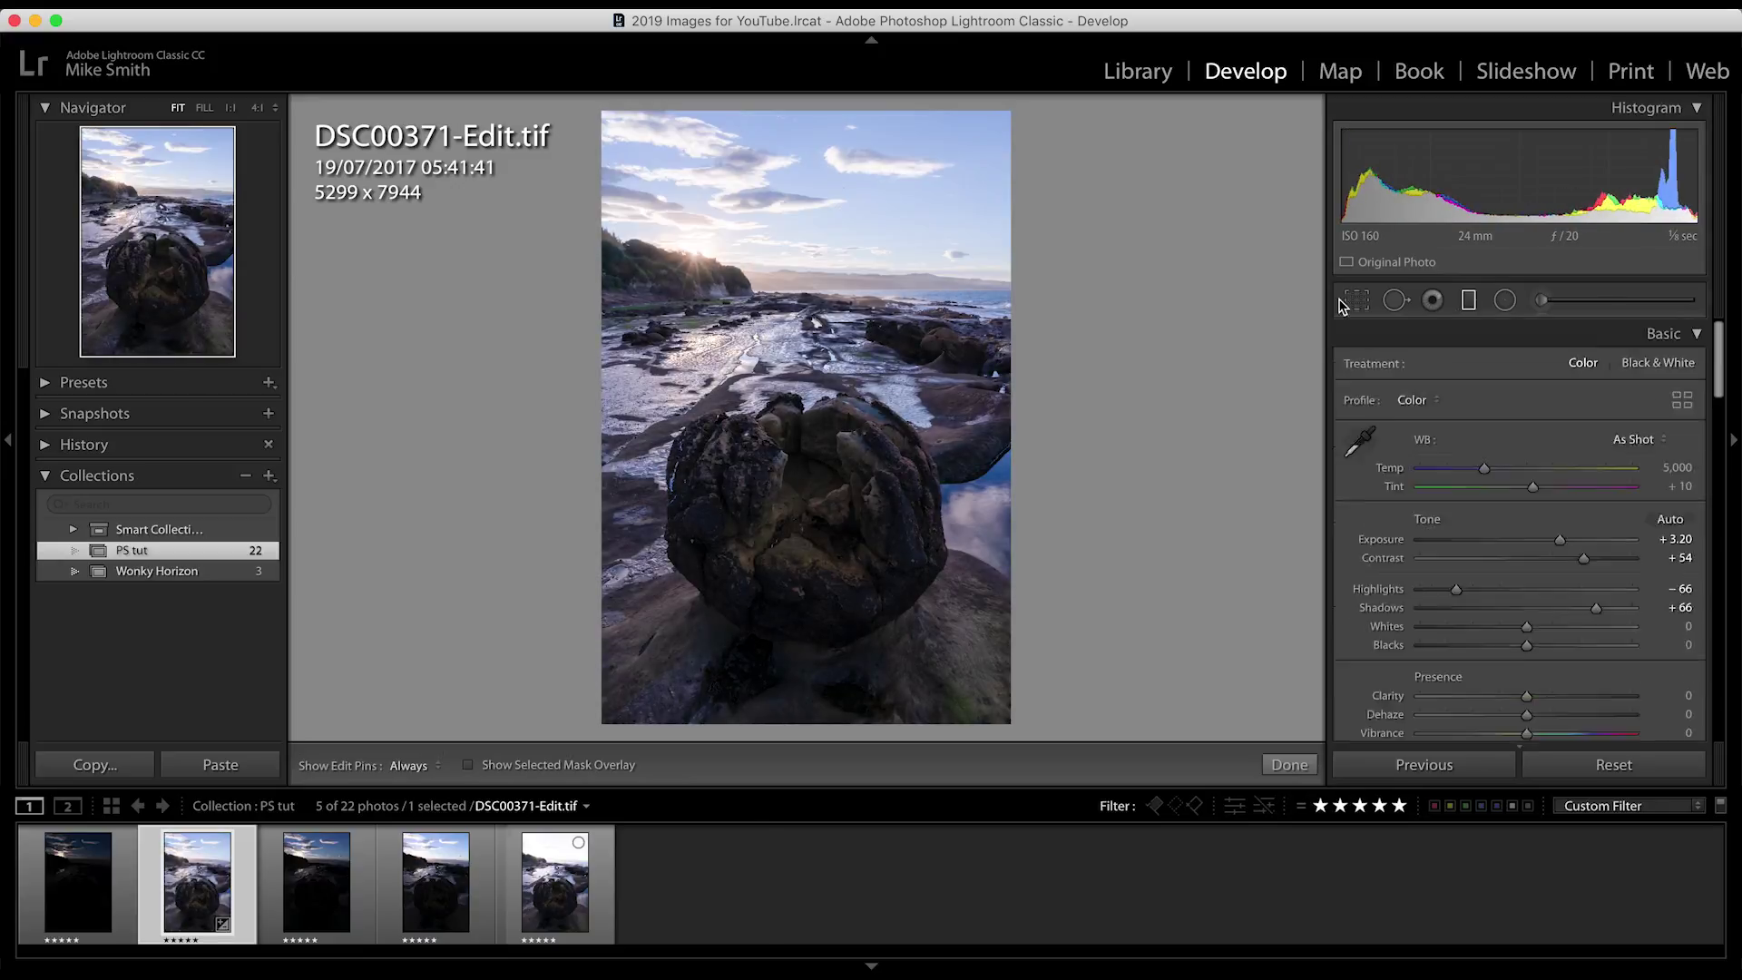
drag(1542, 389, 1567, 392)
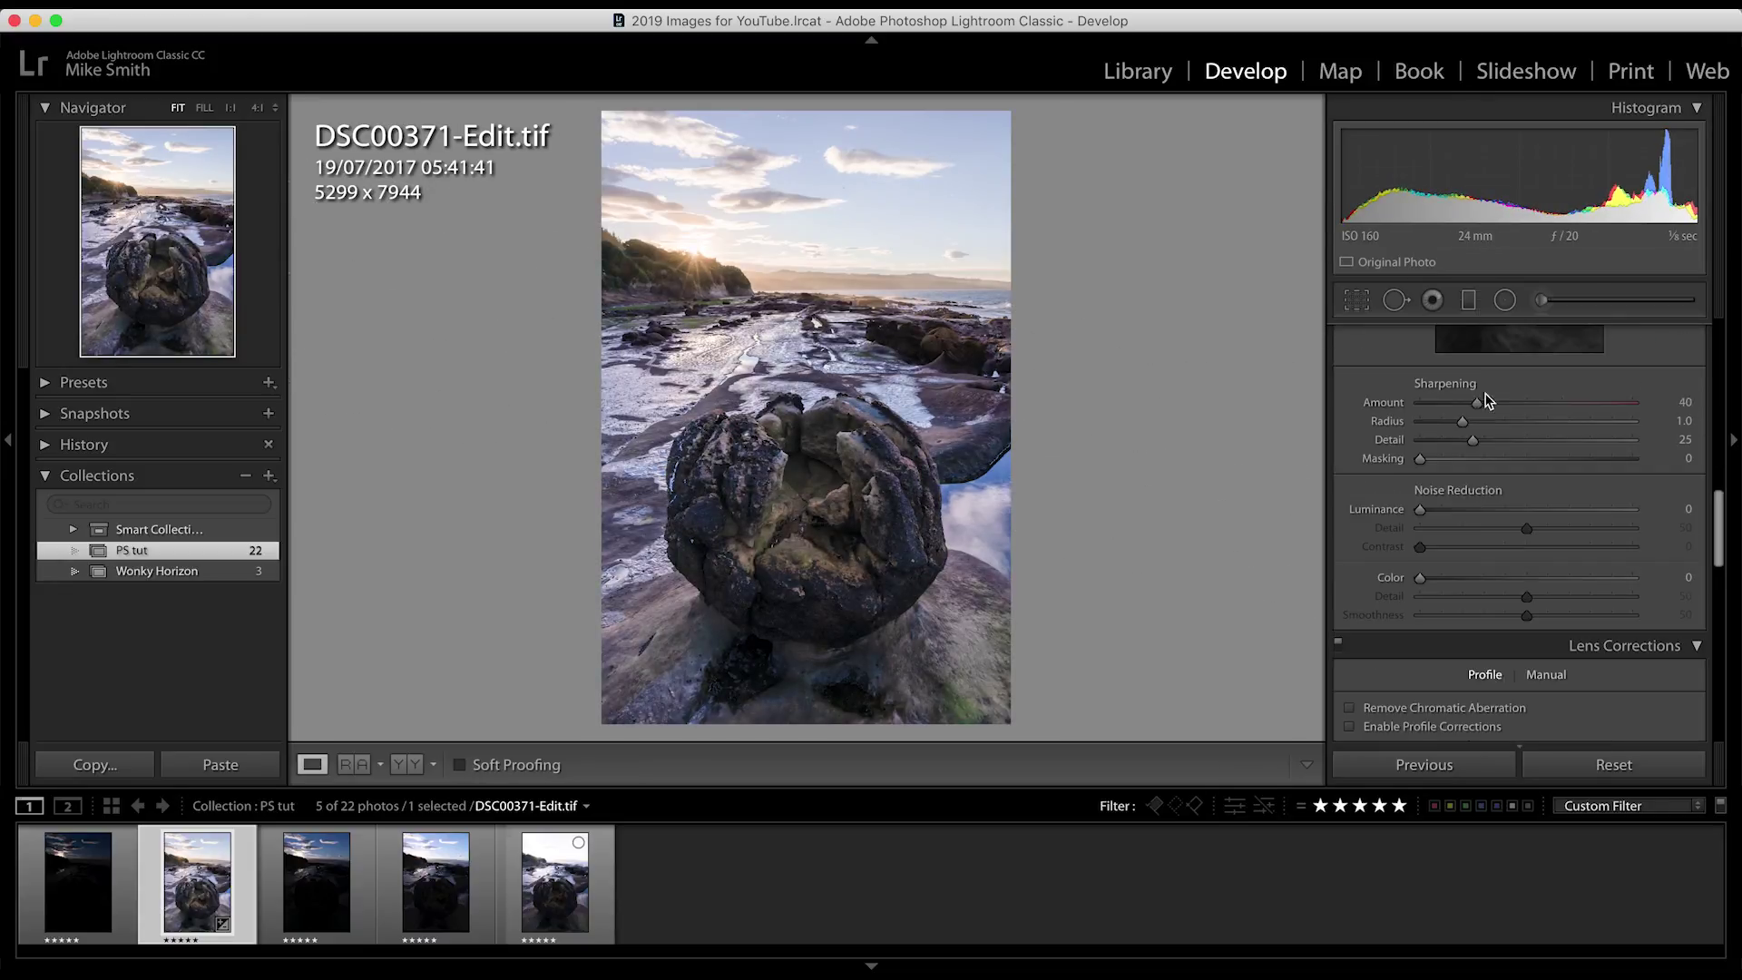
drag(1493, 400, 1526, 456)
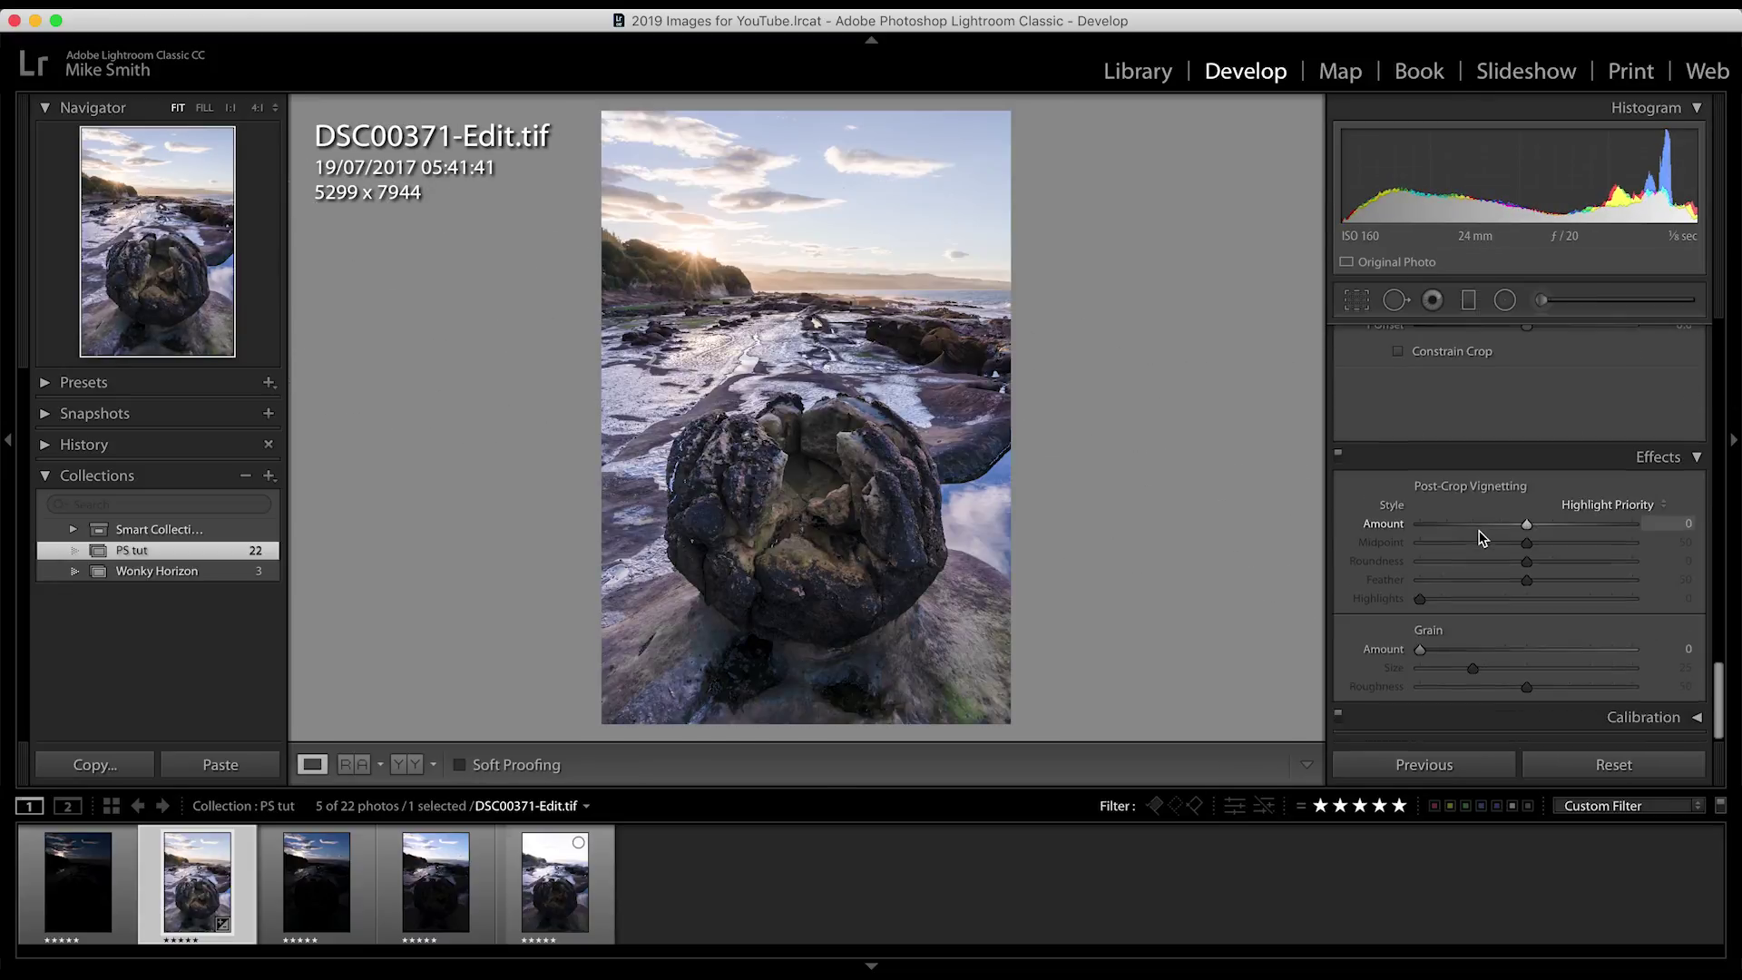
Add a subtle dark post-crop vignette to the merged seascape and lower Highlights to −79.
drag(1527, 524, 1508, 521)
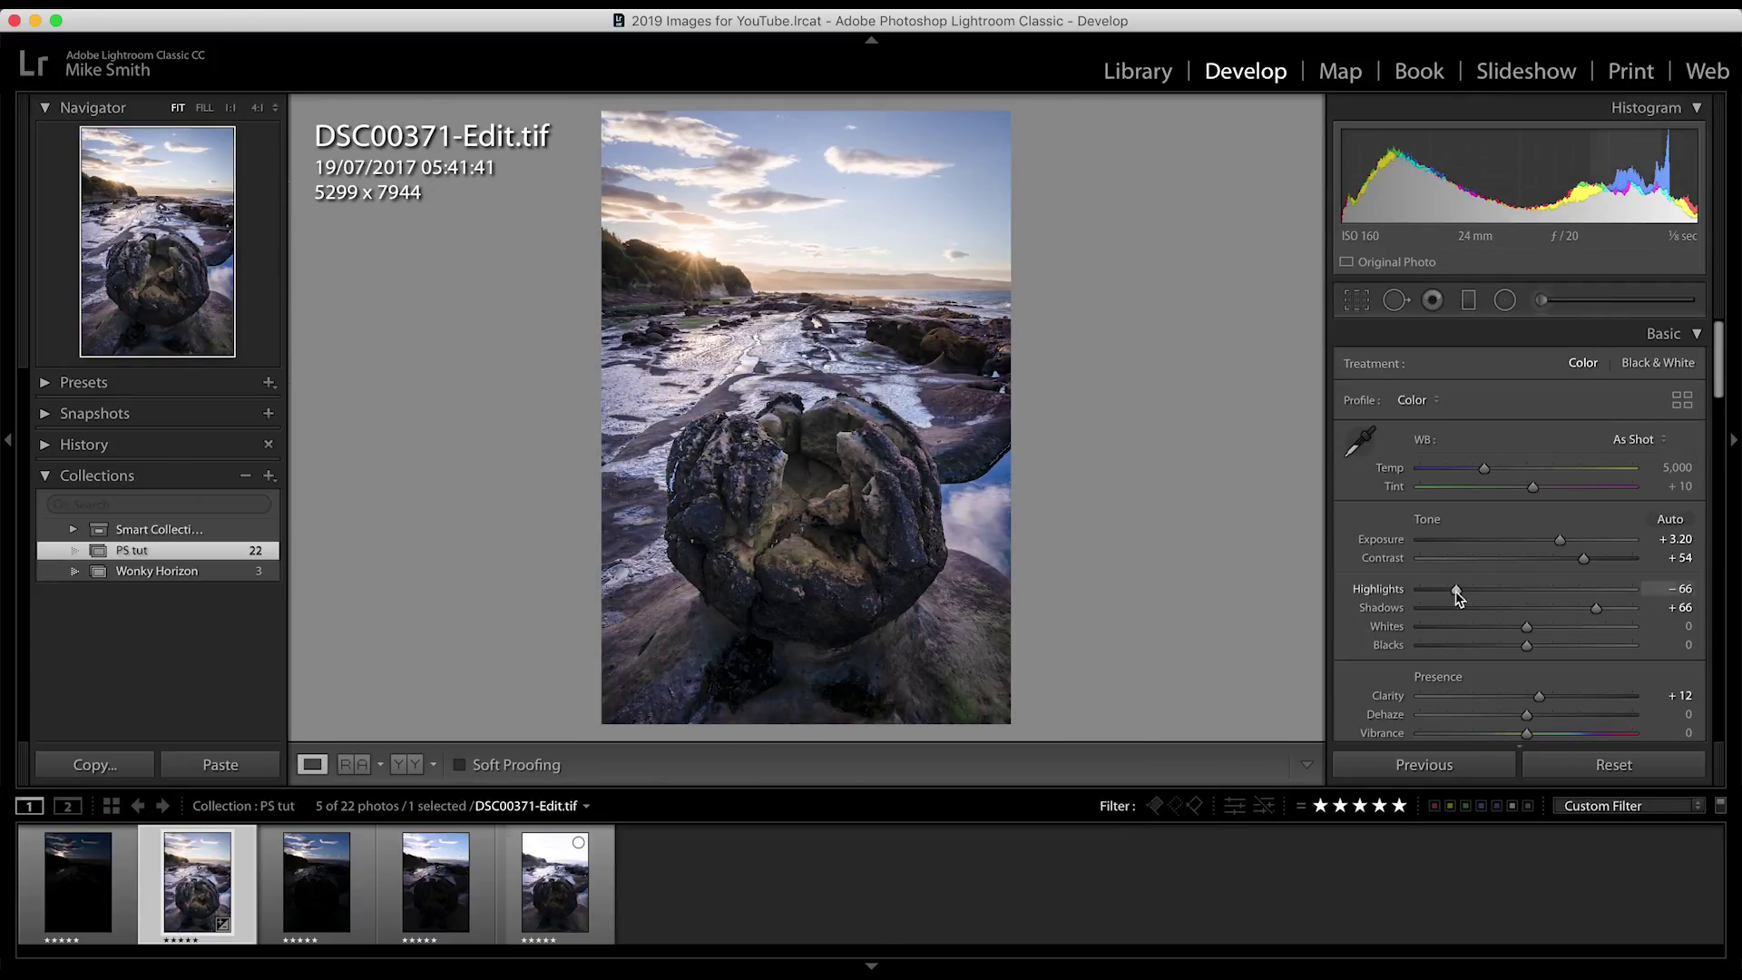
drag(1454, 591, 1444, 596)
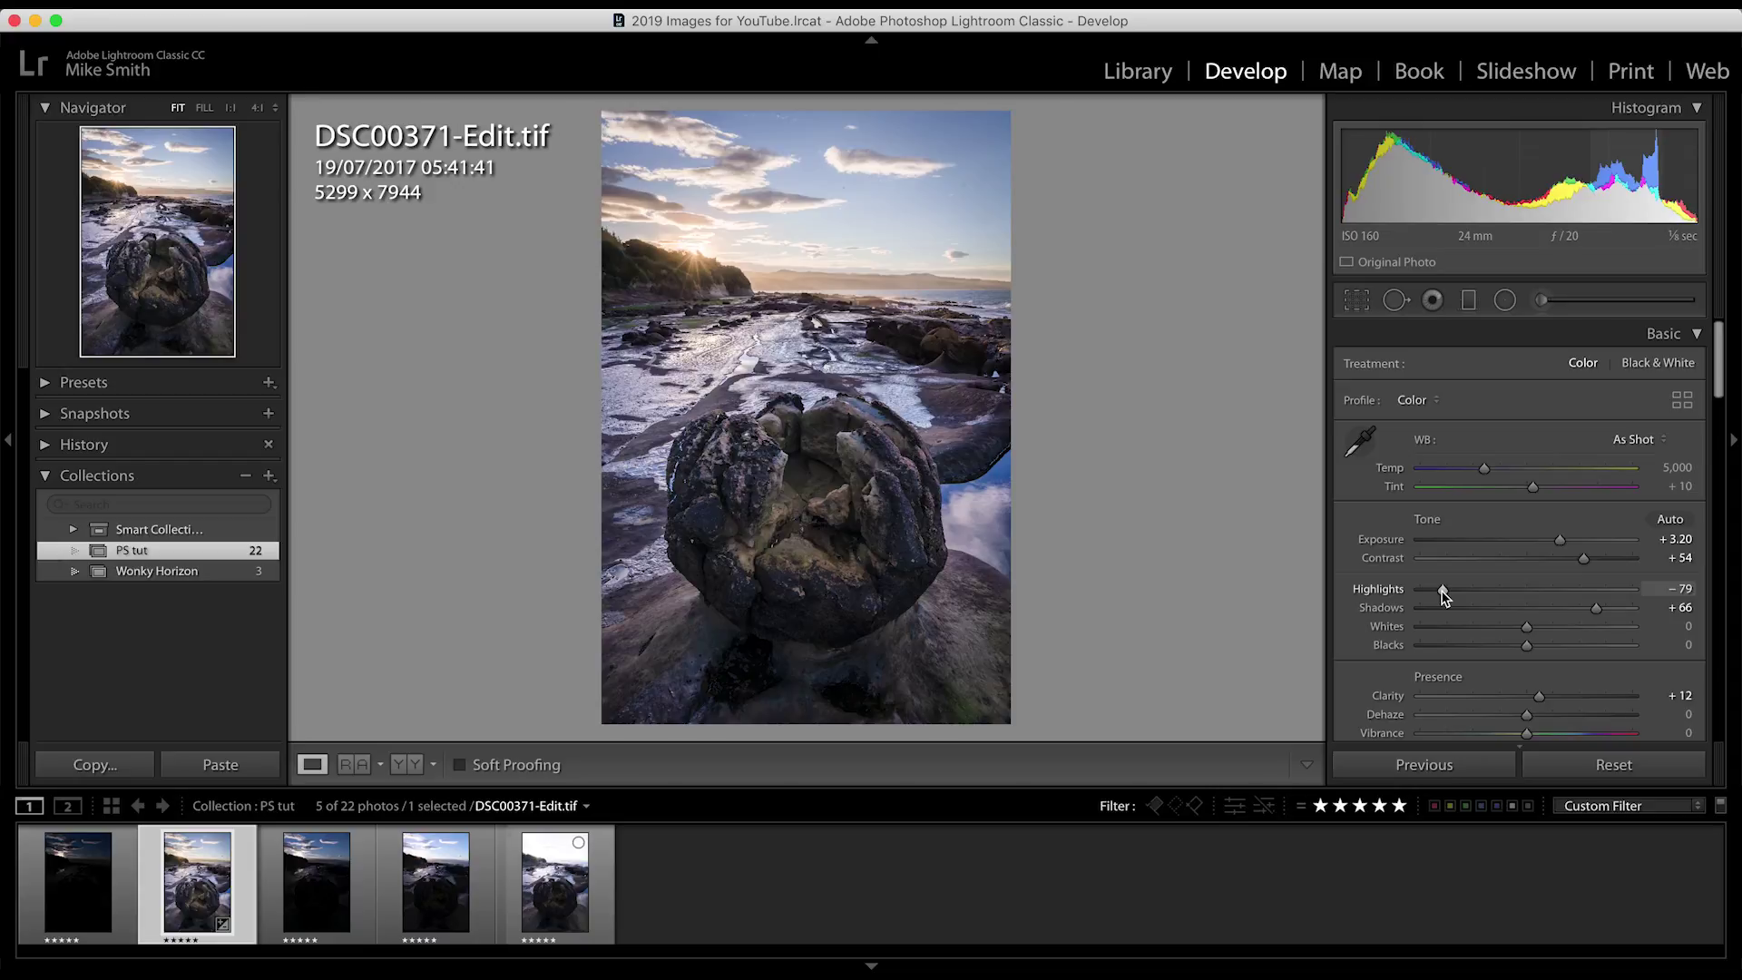